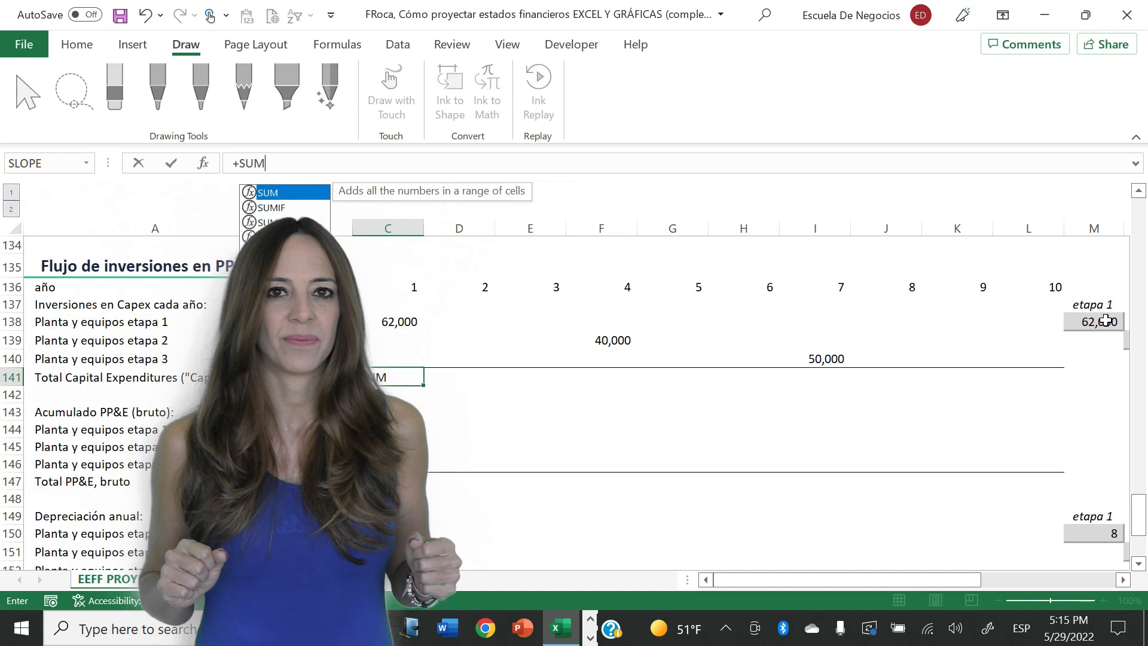
- Total the year 1 Capex in C141 with +SUM(C138:C140) and copy the formula across through year 10
key(shift+Up)
key(shift+Up)
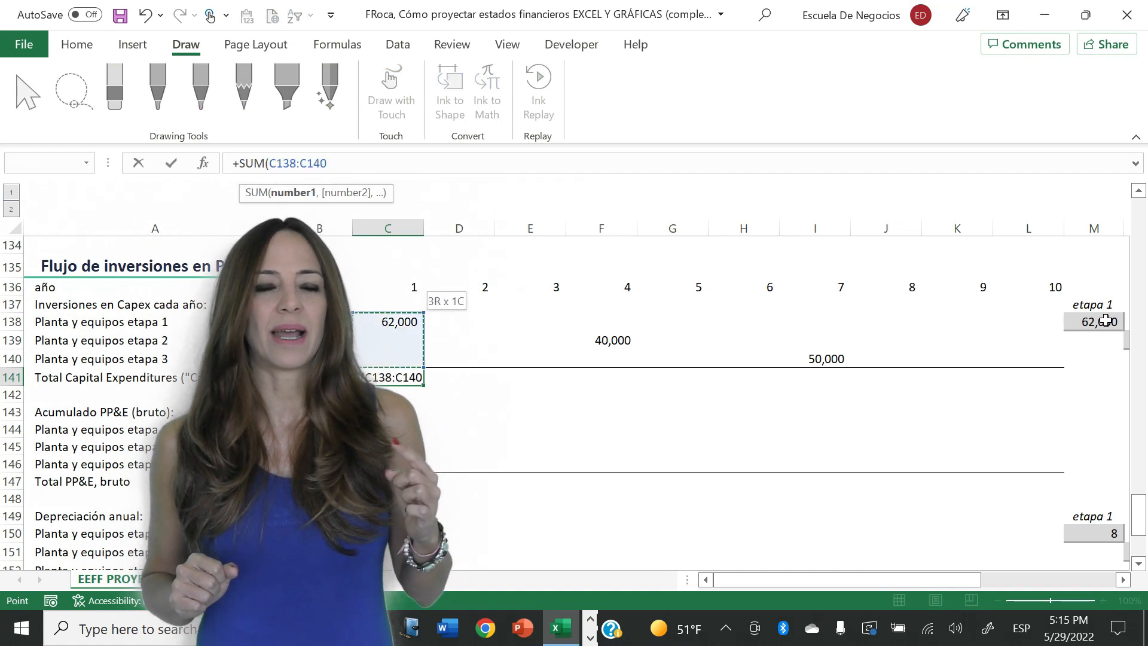
key(Return)
key(Up)
key(ctrl+c)
key(shift+Right)
key(shift+Right)
key(shift+Right)
key(shift+Right)
key(shift+Right)
key(shift+Right)
key(shift+Right)
key(shift+Right)
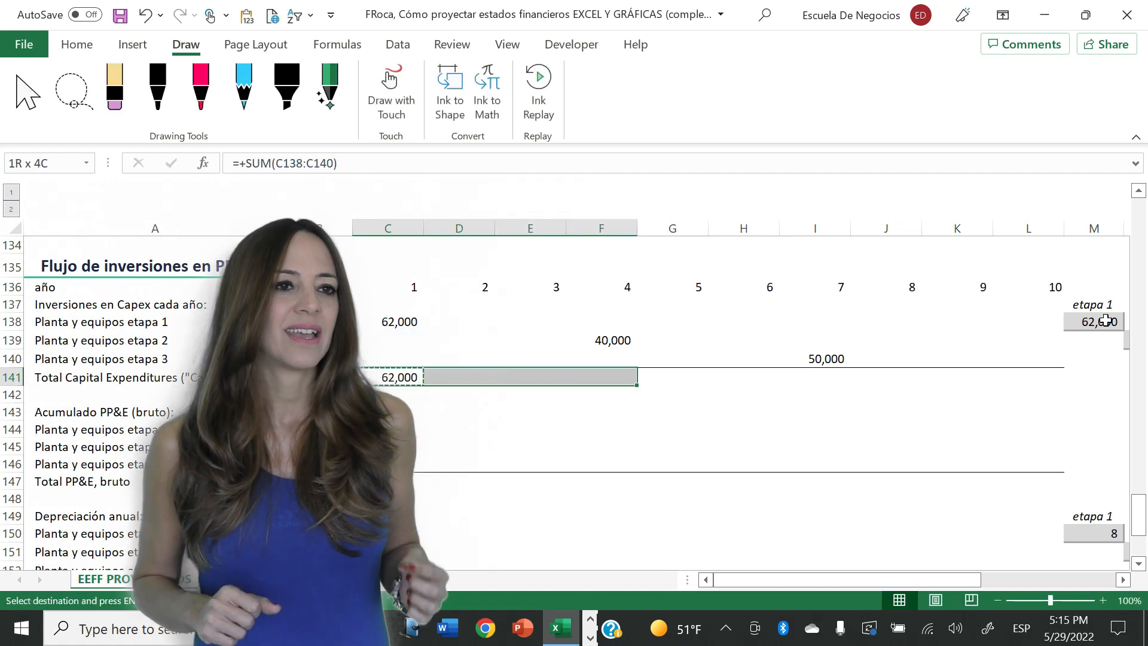
key(shift+Right)
key(Return)
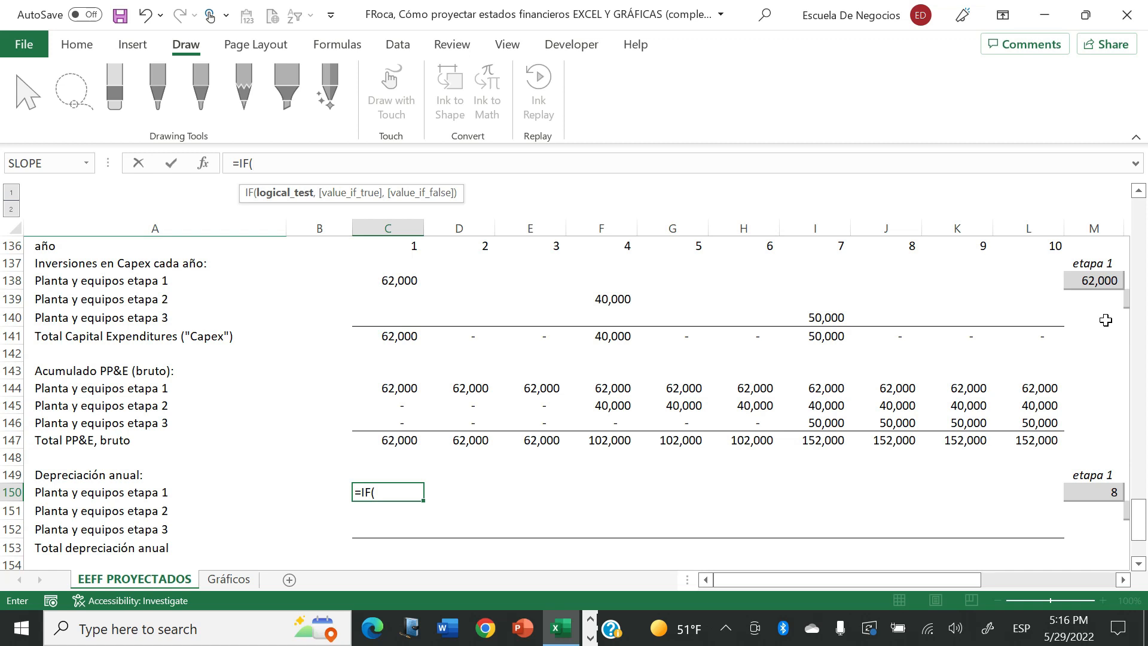
- Calculate stage 1 annual depreciation for year 1 in C150 with =IF(C136>vida_útil_equipos_etapa1,0,C144/vida_útil_equipos_etapa1)
key(Up)
key(Up)
key(Up)
key(Up)
key(Up)
key(Up)
key(Up)
key(Up)
key(Up)
key(Up)
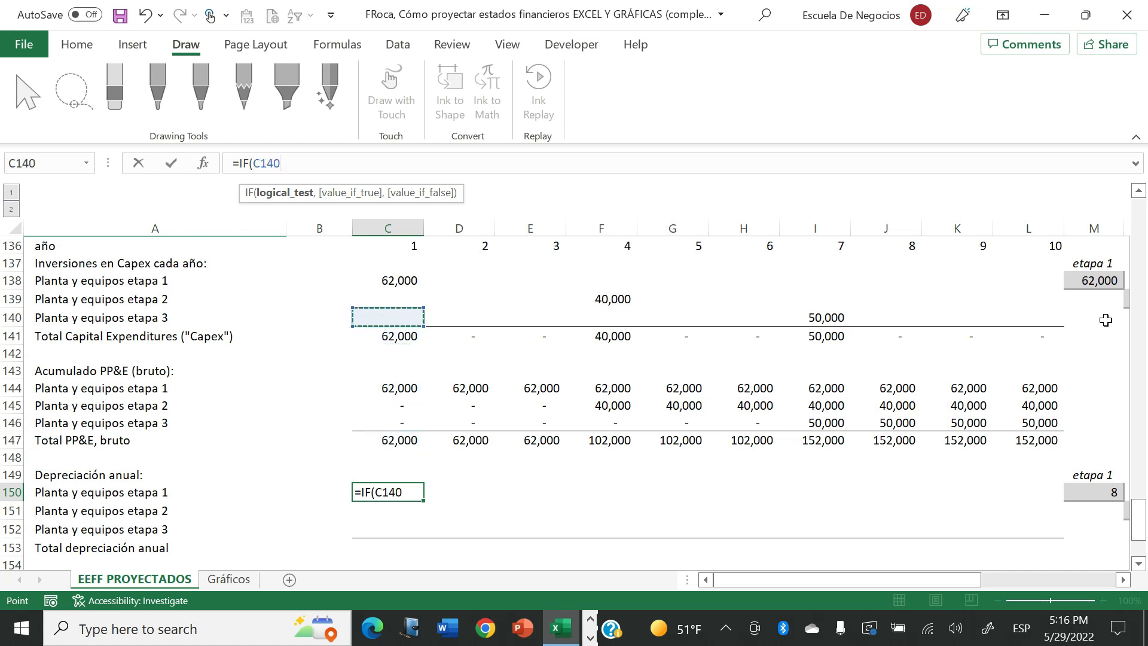
key(Up)
key(Up)
key(Up)
key(Up)
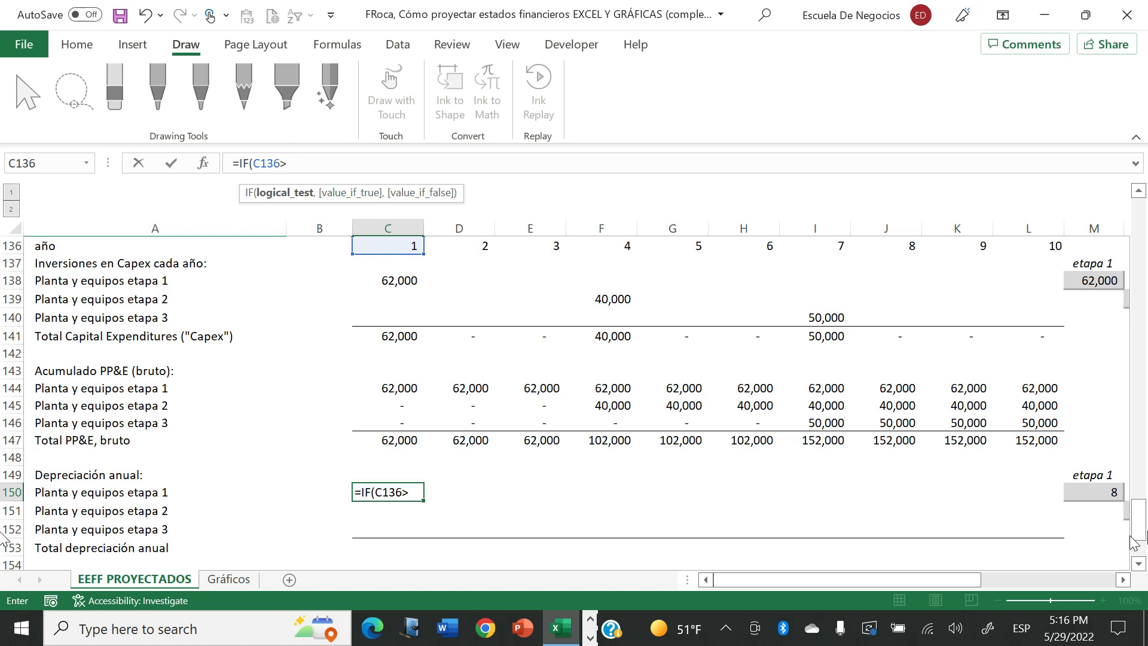
click(1100, 485)
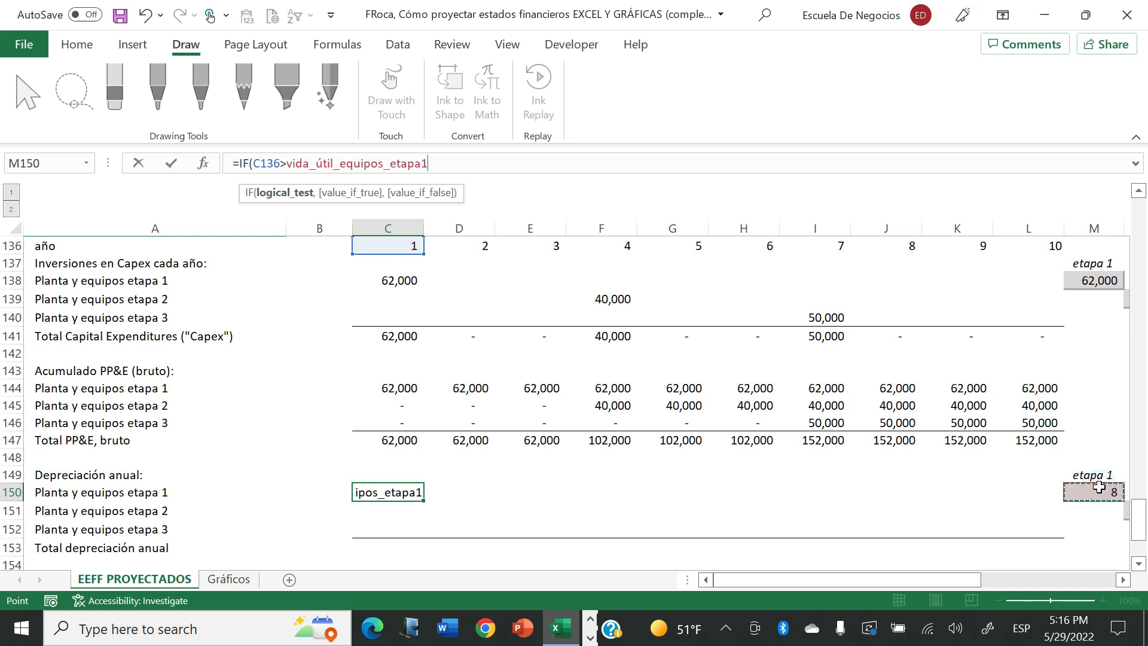
text(,0,)
click(387, 388)
text(/)
click(1094, 491)
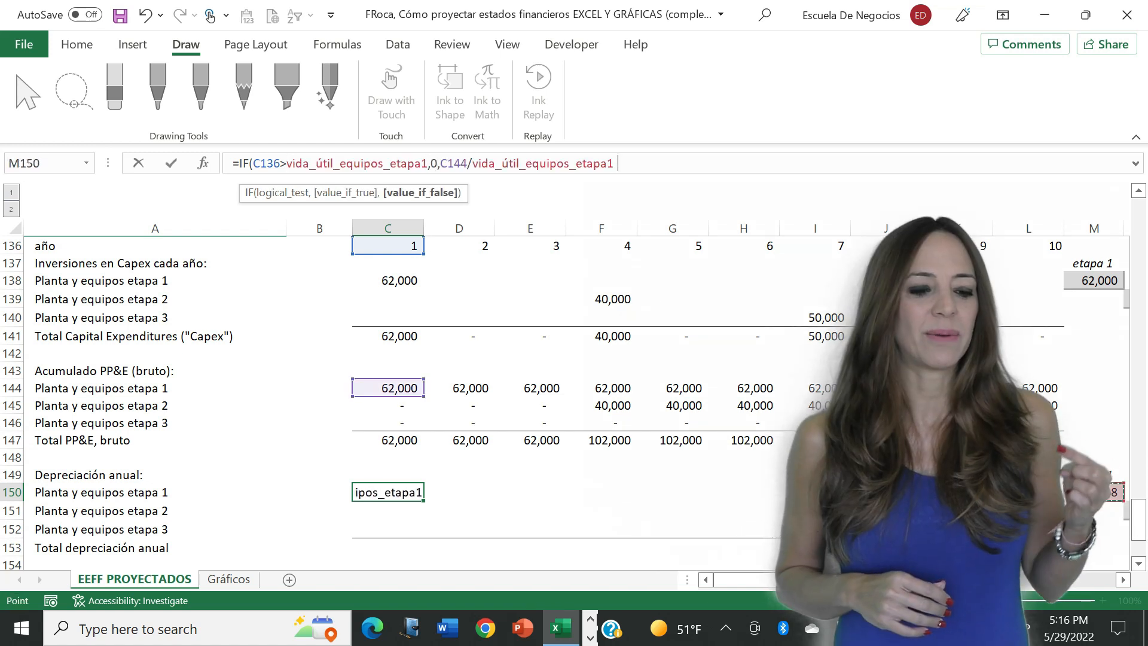
text())
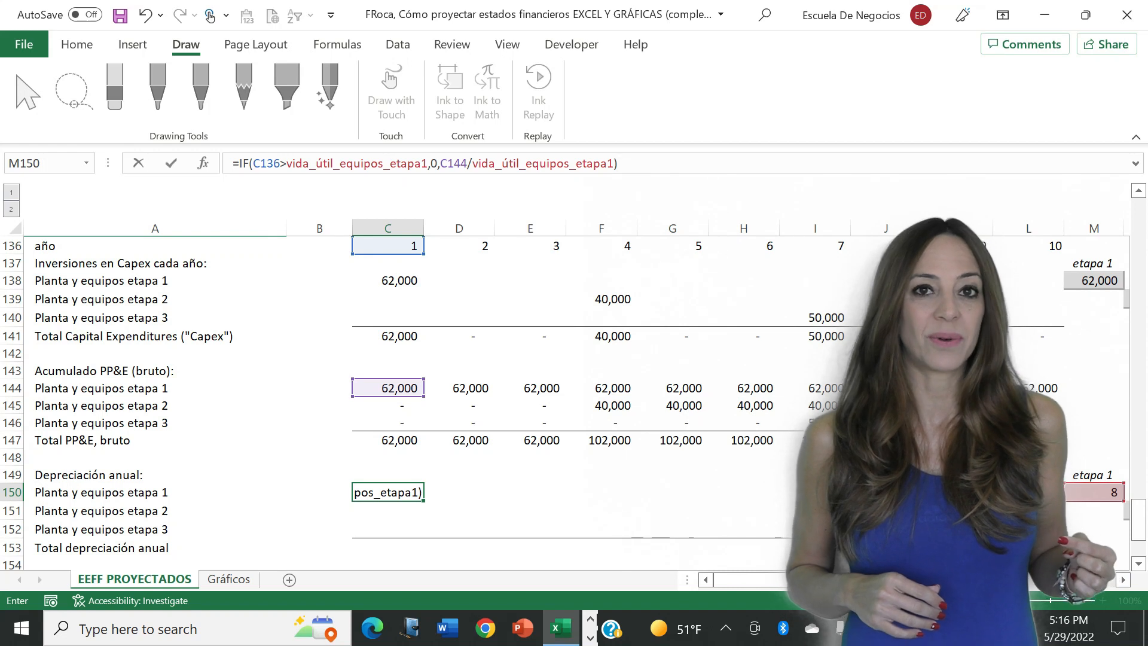
key(Return)
- Copy the stage 1 annual depreciation formula from C150 across row 150 through year 10
key(Up)
key(ctrl+c)
key(shift+Right)
key(shift+Right)
key(shift+Right)
key(shift+Right)
key(shift+Right)
key(shift+Right)
key(shift+Right)
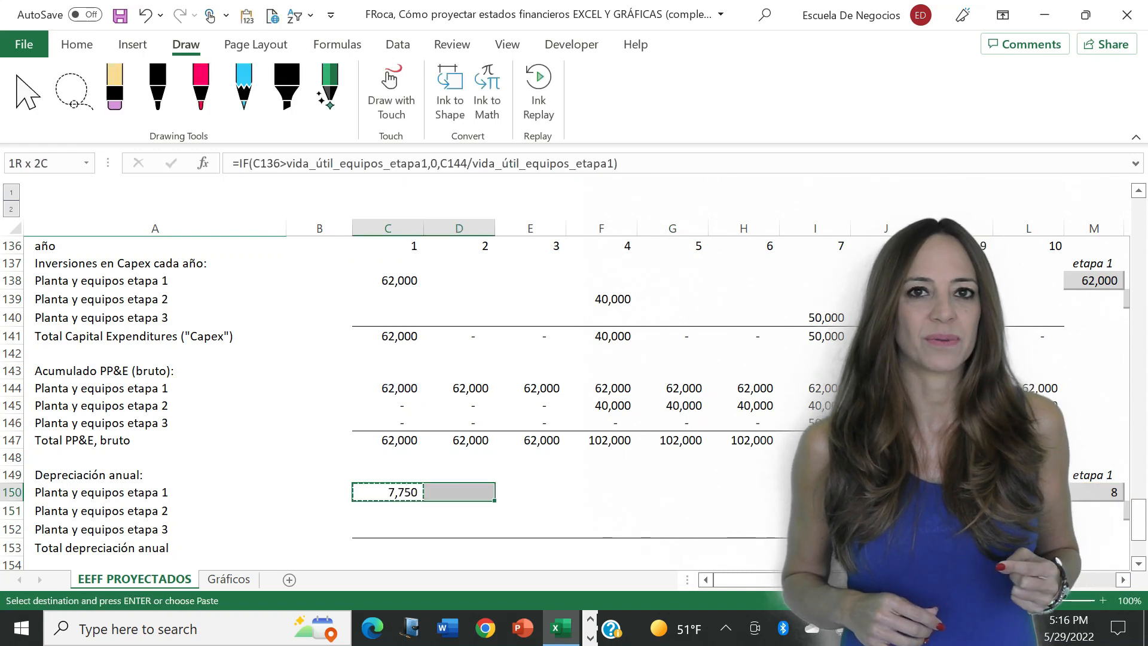
key(Return)
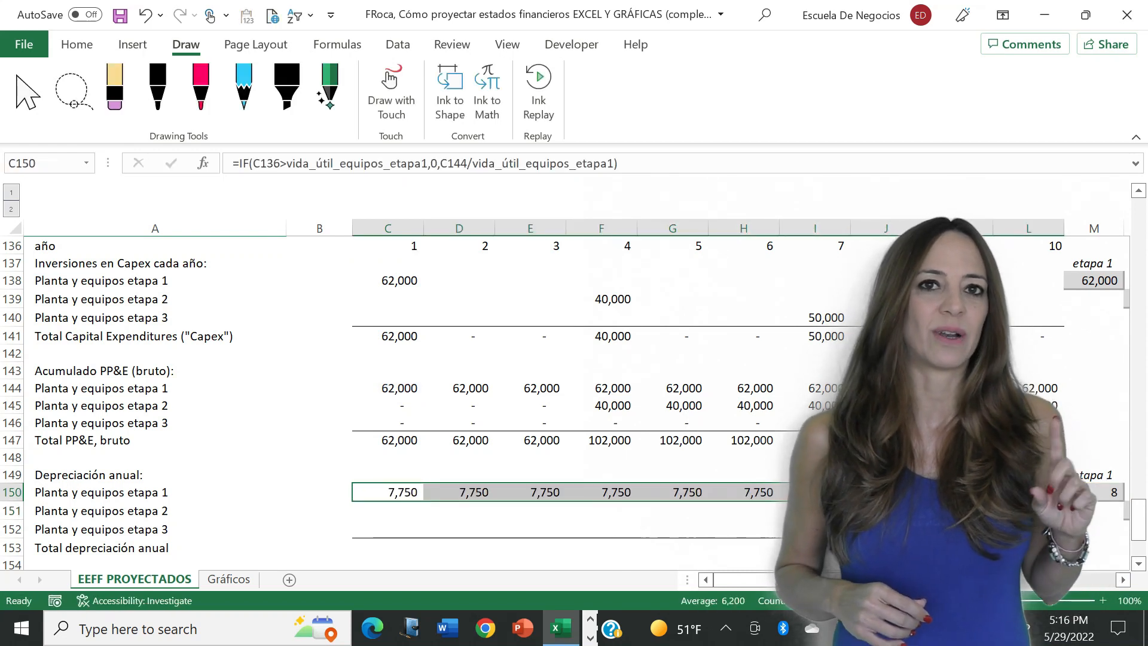
- Reuse the depreciation formula for stage 2 in F151, based on C136, F145 and vida_útil_equipos_etapa2, and copy it through year 10
click(782, 530)
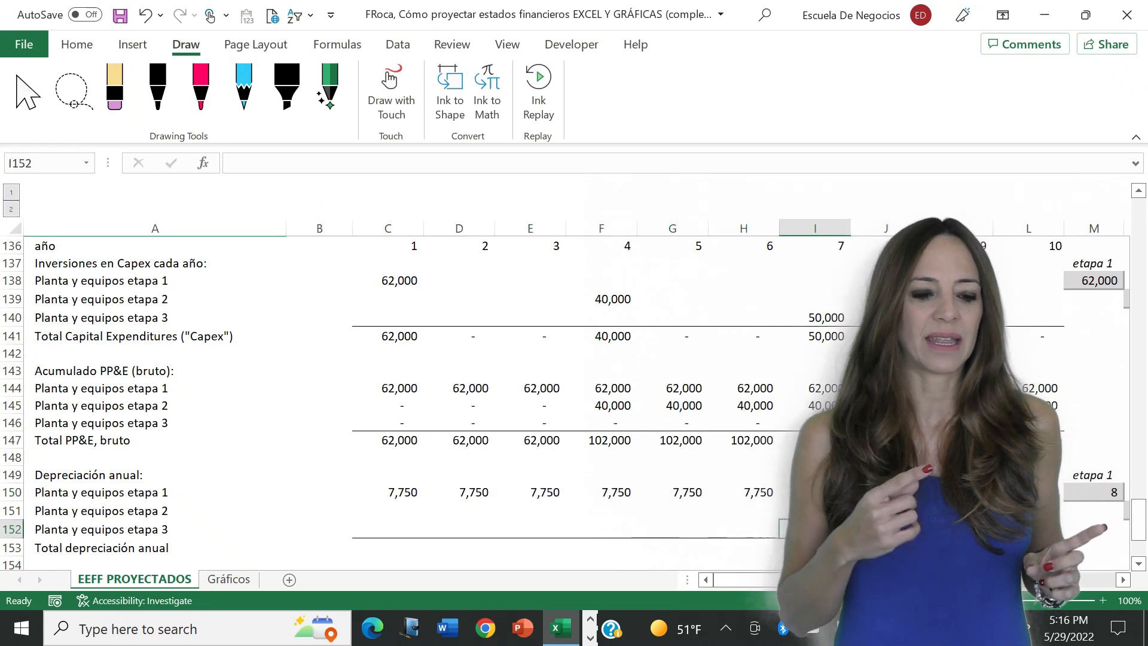
click(367, 492)
key(ctrl+c)
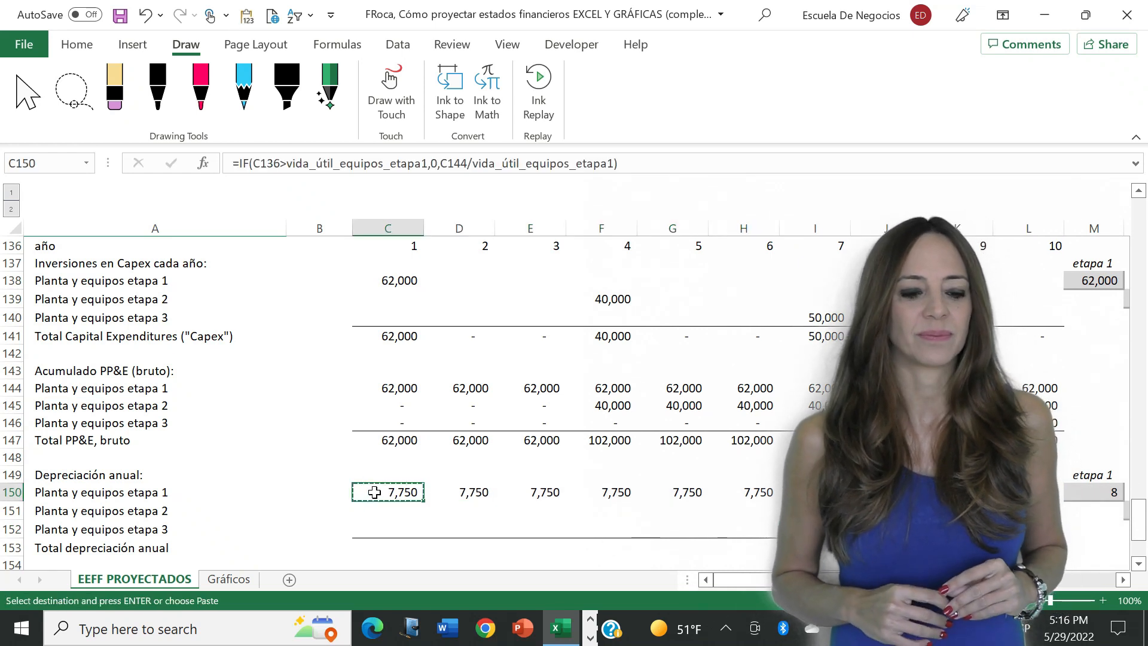
key(Down)
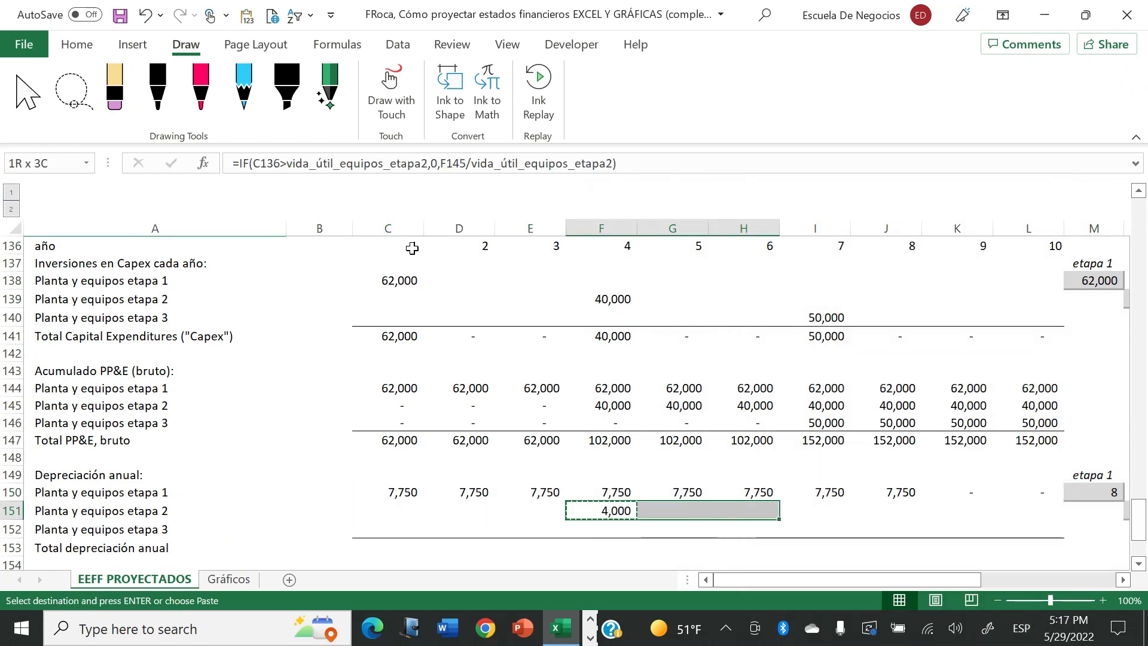
key(shift+Right)
key(shift+Right)
key(shift+Right)
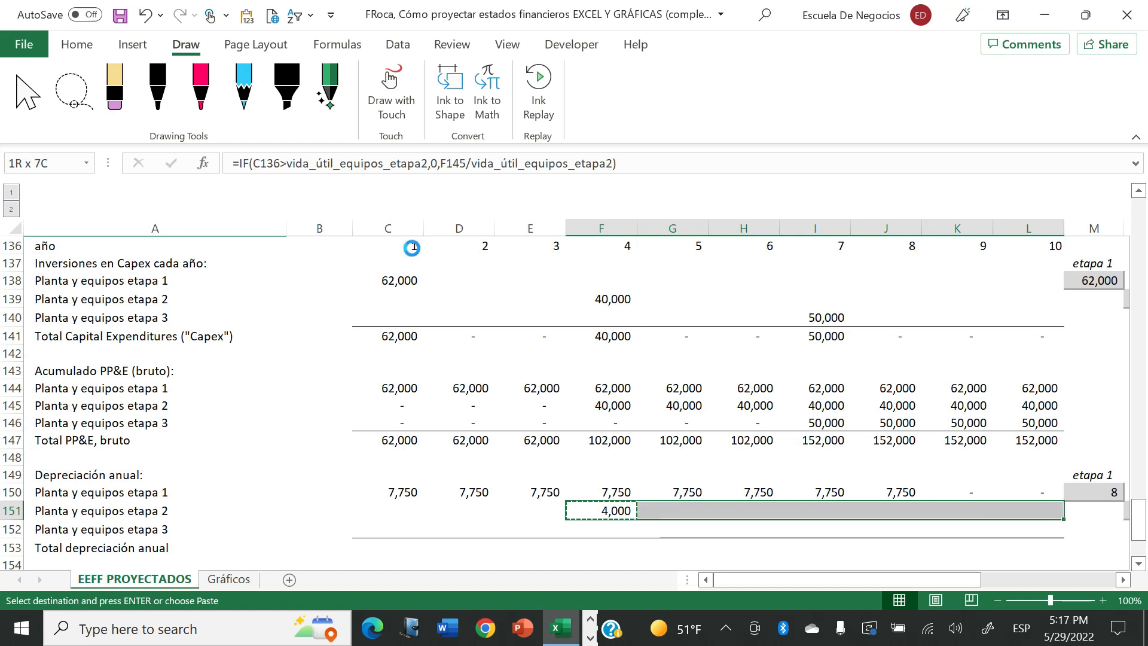
key(Return)
- Try a useful life of 2 for the stage 2 equipment in N151, and undo the change
key(Right)
key(Right)
key(Right)
key(Right)
key(Right)
key(Right)
key(Right)
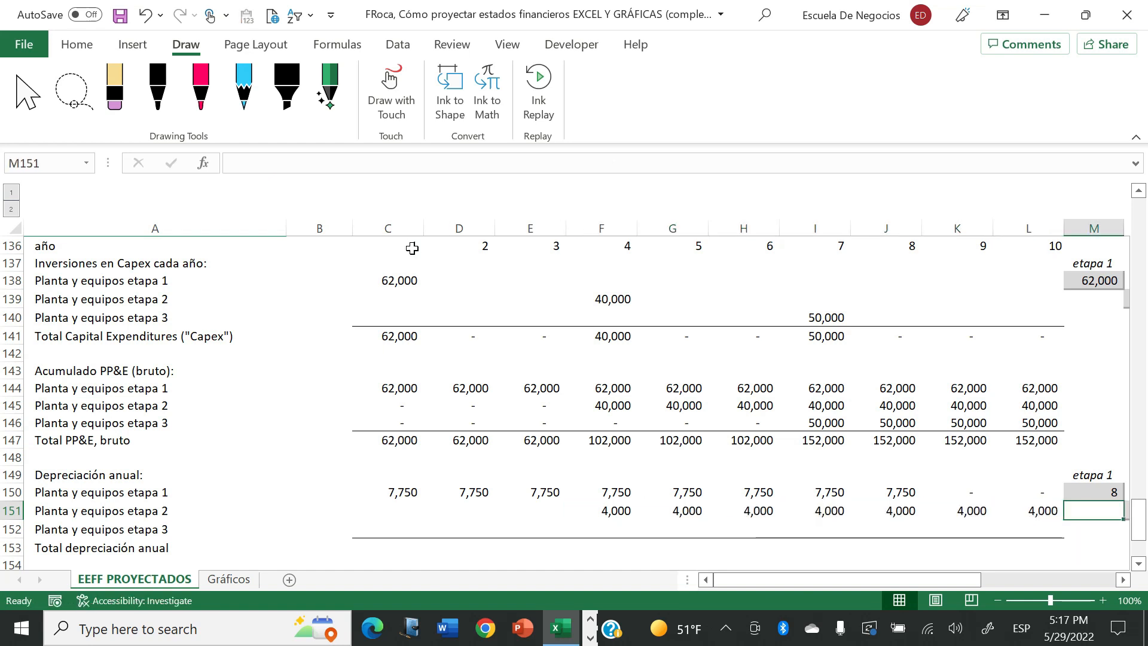
key(Right)
text(2)
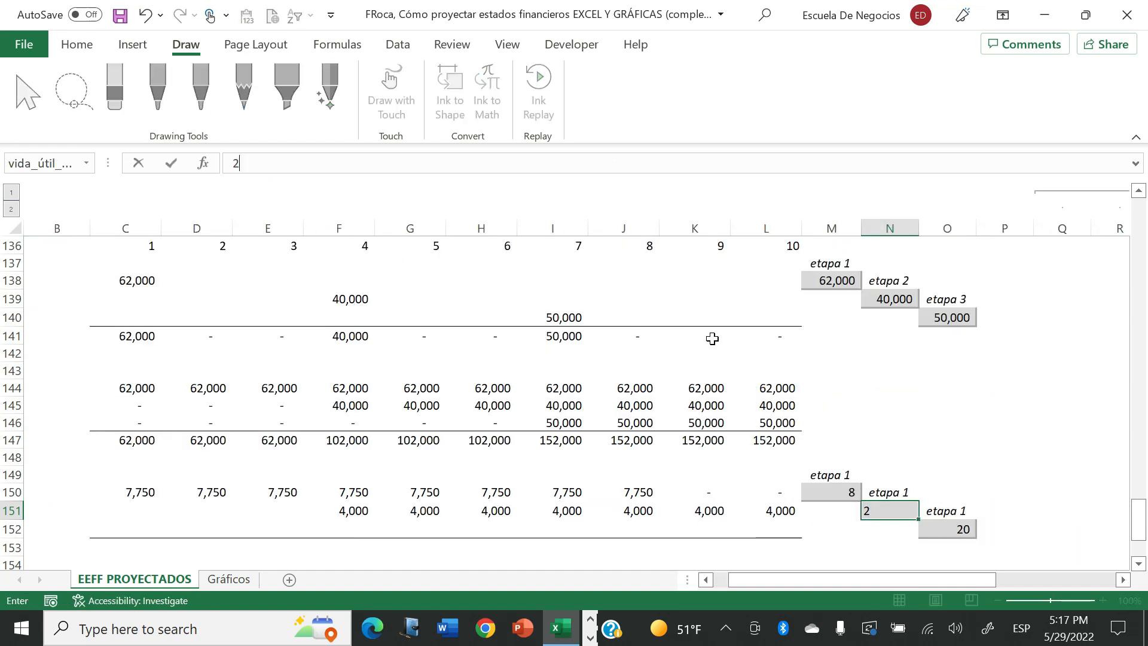
key(Return)
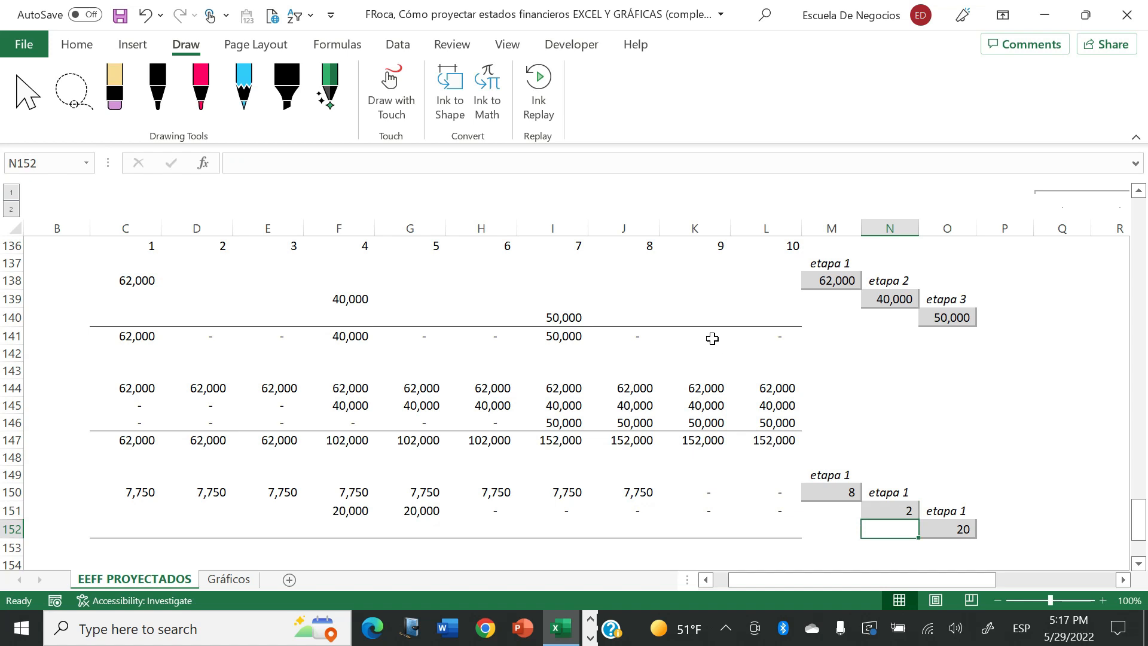
key(Up)
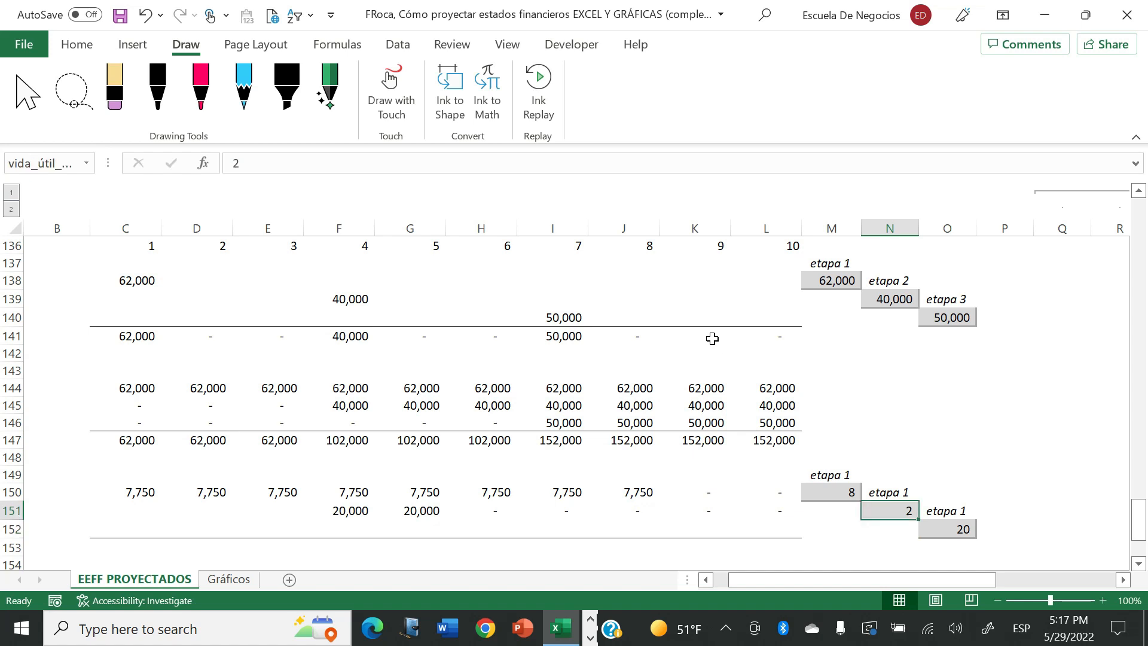
key(ctrl+z)
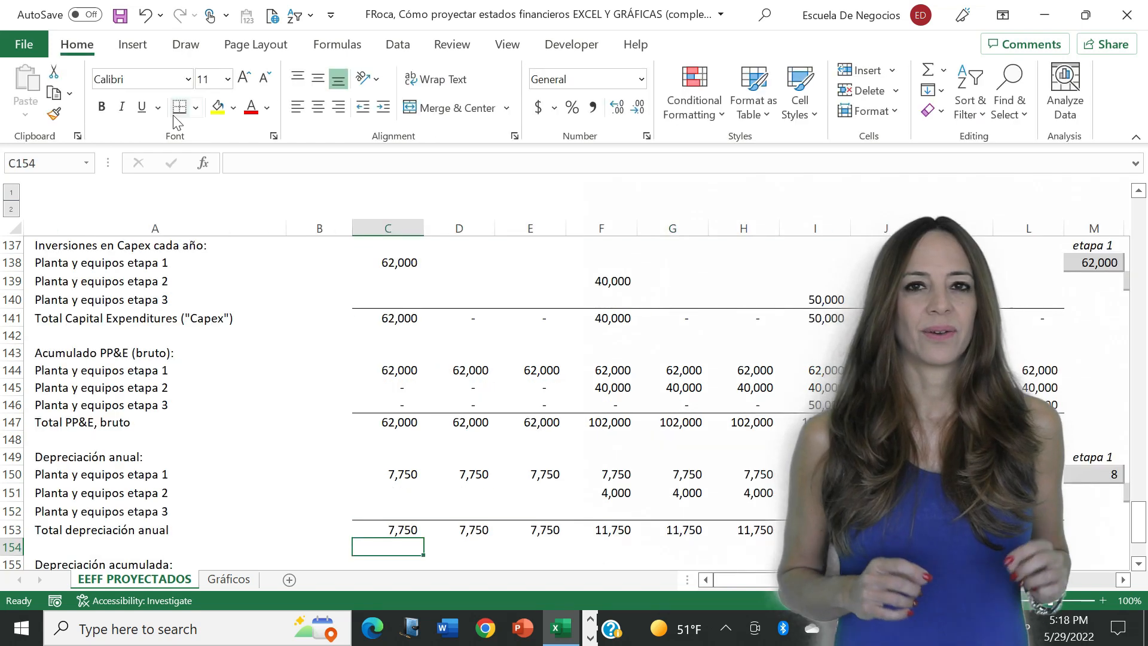
- Link the year 1 accumulated depreciation of stage 1 in C156 to its annual depreciation in C150
key(Down)
key(Down)
key(Down)
key(Down)
key(Down)
key(Up)
key(Up)
key(Up)
text(+)
key(Up)
key(Up)
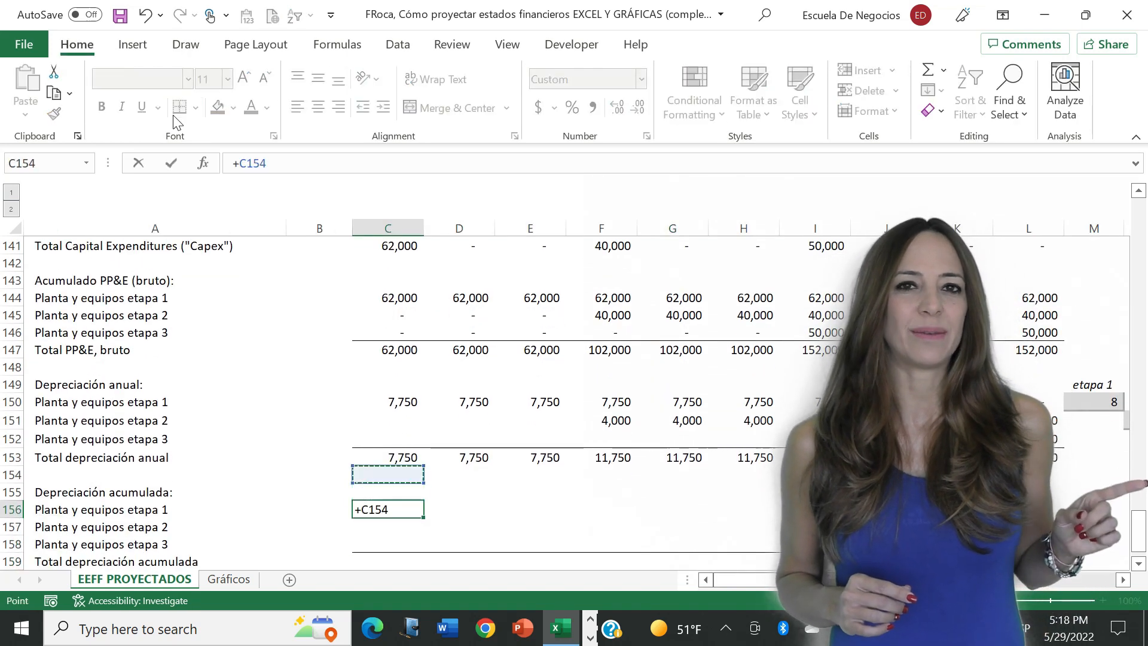
key(Up)
key(Up)
key(Up)
key(Up)
key(Return)
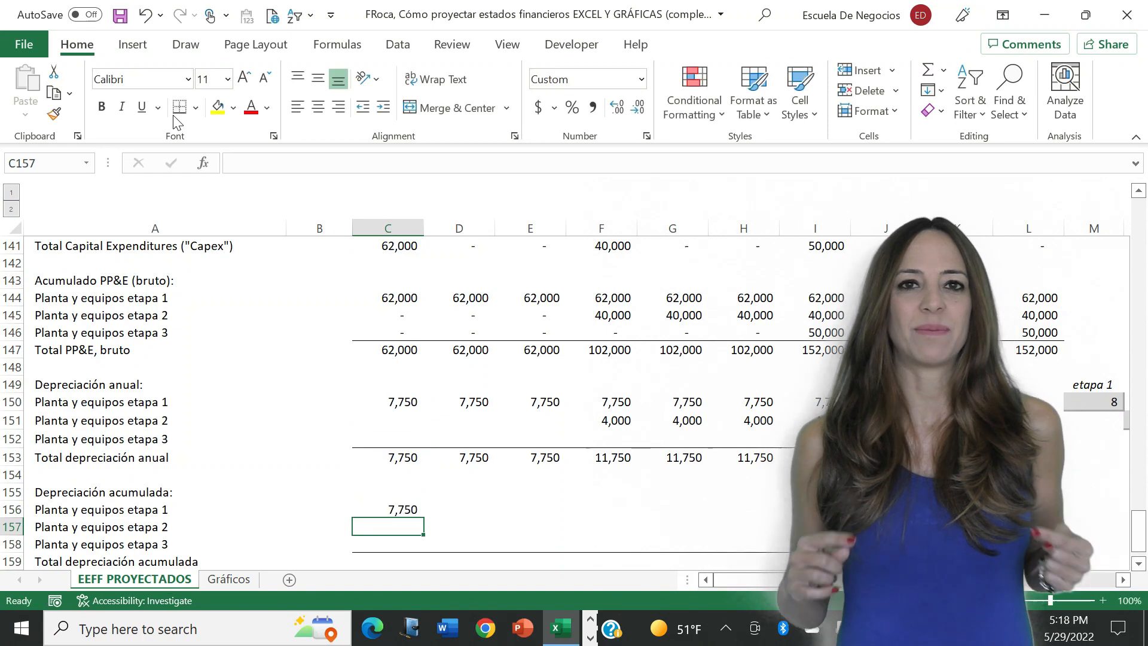
- Link the year 1 accumulated depreciation of stages 2 and 3 in C157 and C158 to their annual depreciation cells
text(+)
key(Up)
key(Up)
key(Up)
key(Up)
key(Up)
key(Up)
key(Return)
text(+)
key(Up)
key(Up)
key(Up)
key(Up)
key(Up)
key(Up)
key(Return)
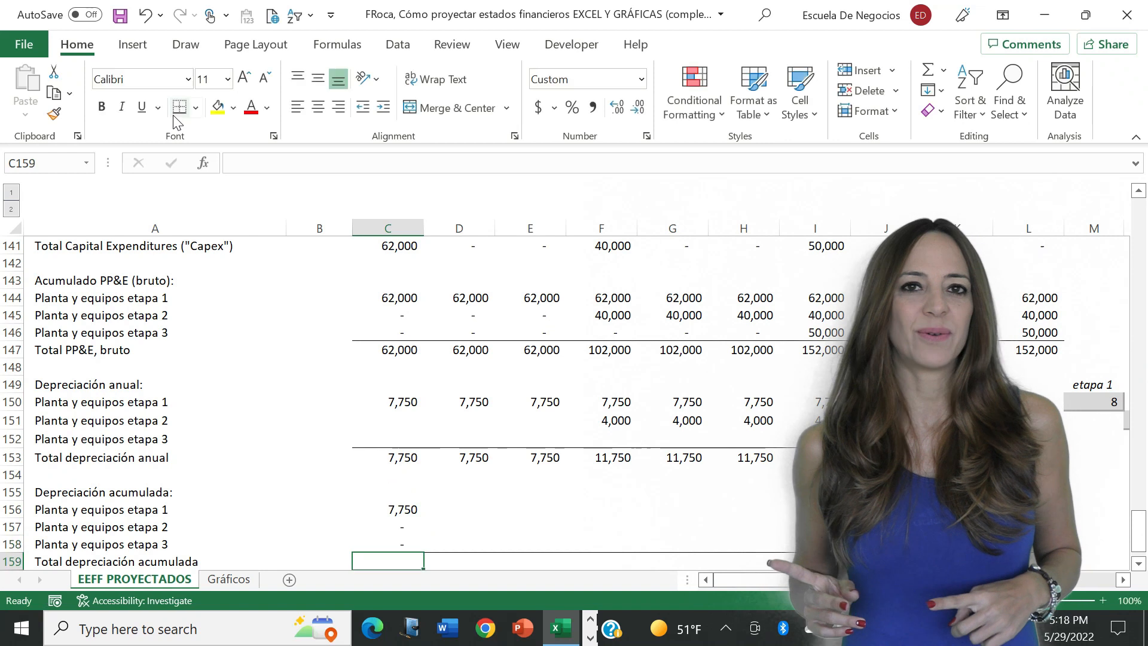
- Total the year 1 accumulated depreciation of the three stages in C159 with a SUM formula
text(+SUM()
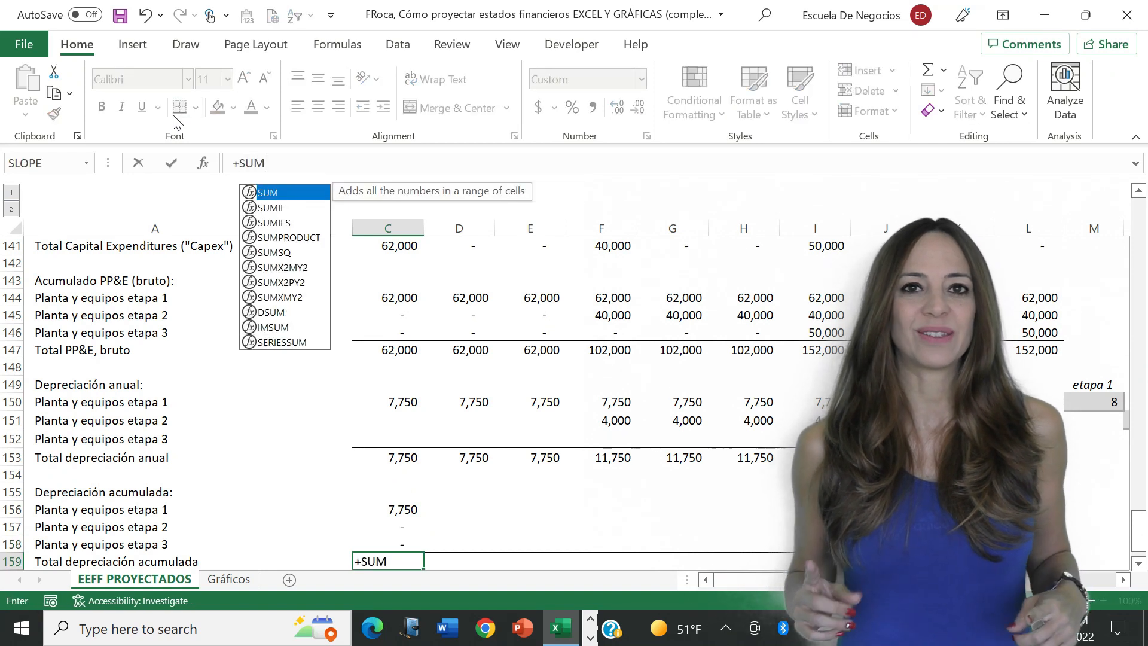
key(Up)
key(shift+Up)
key(shift+Up)
key(Return)
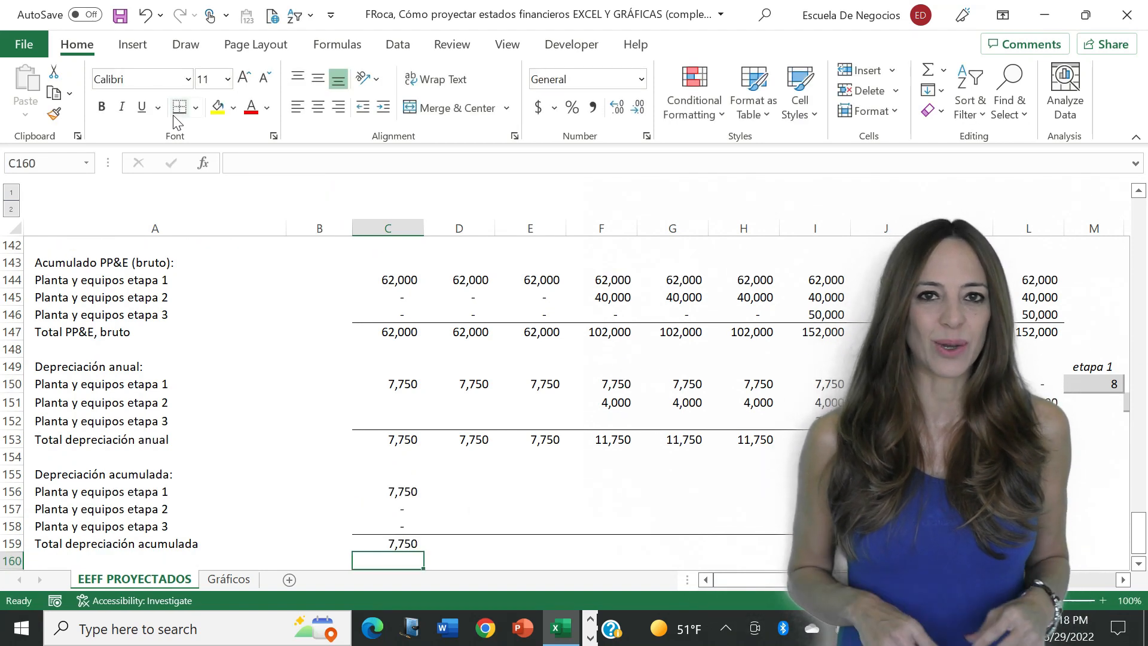
- Calculate the year 1 net PP&E balance in C161 as gross PP&E minus accumulated depreciation, +C147-C159
key(Up)
key(Up)
key(Up)
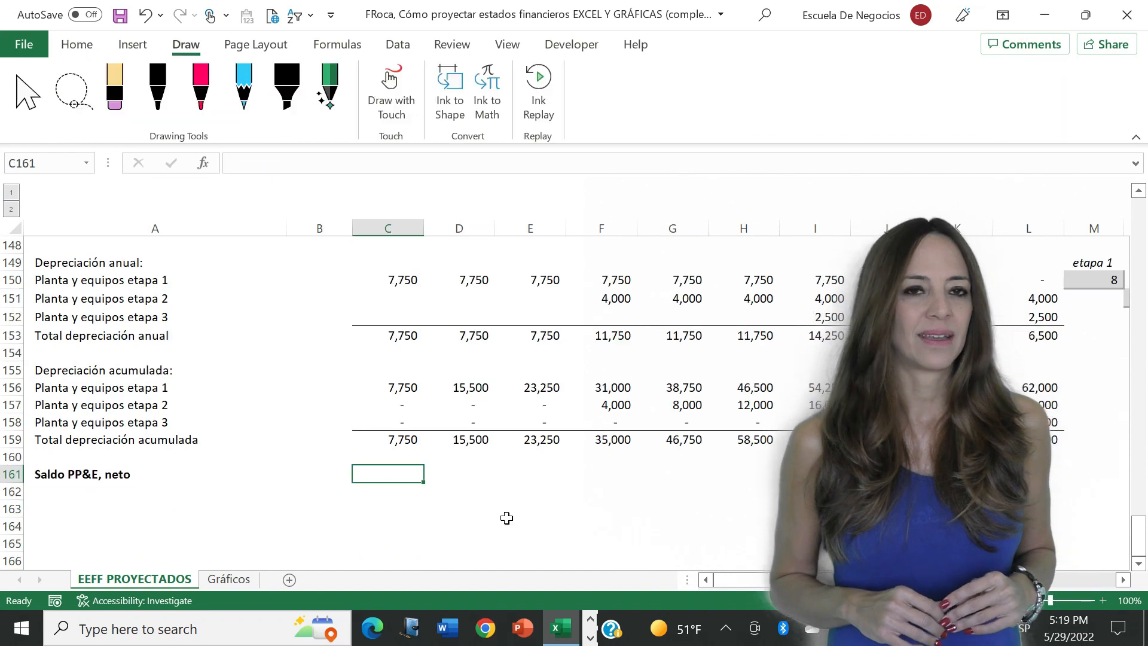
text(+)
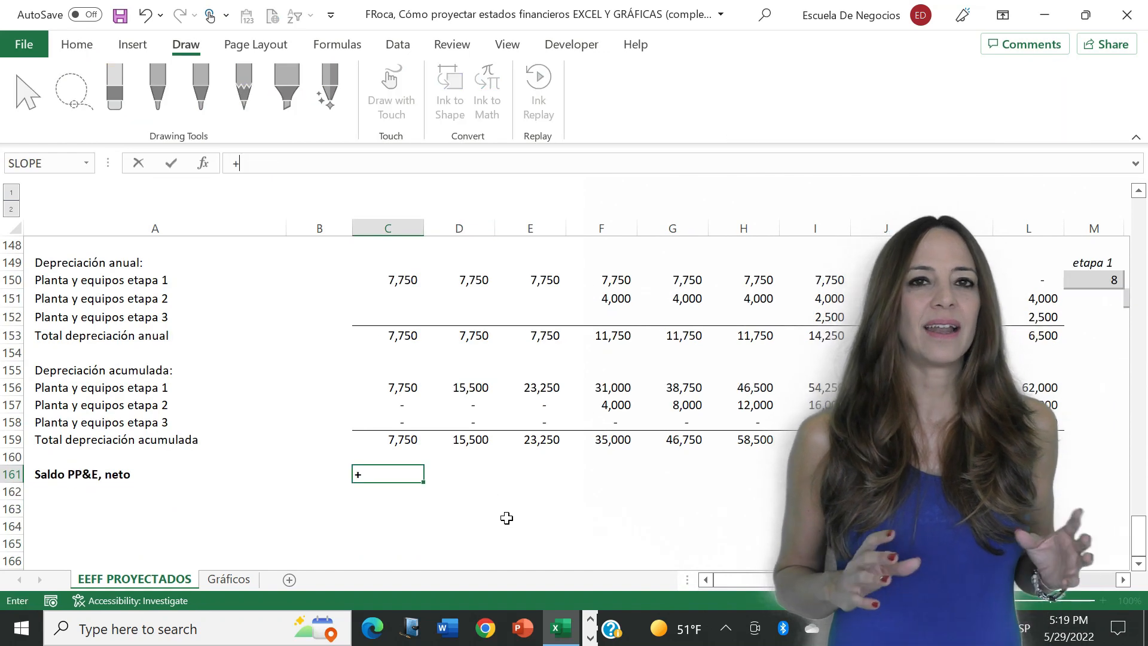
key(Up)
key(Up)
key(Up)
key(Up)
key(Up)
key(Up)
key(Up)
key(Up)
key(Up)
key(Up)
key(Up)
key(Up)
key(Up)
key(Up)
key(Up)
key(Up)
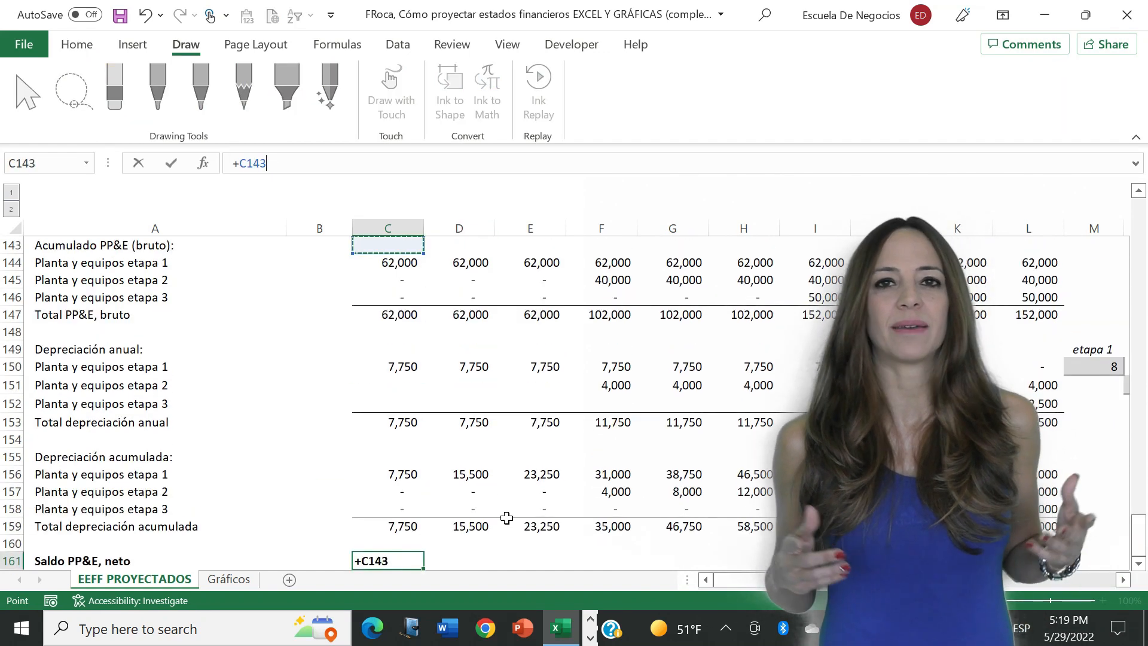
key(Down)
key(Down)
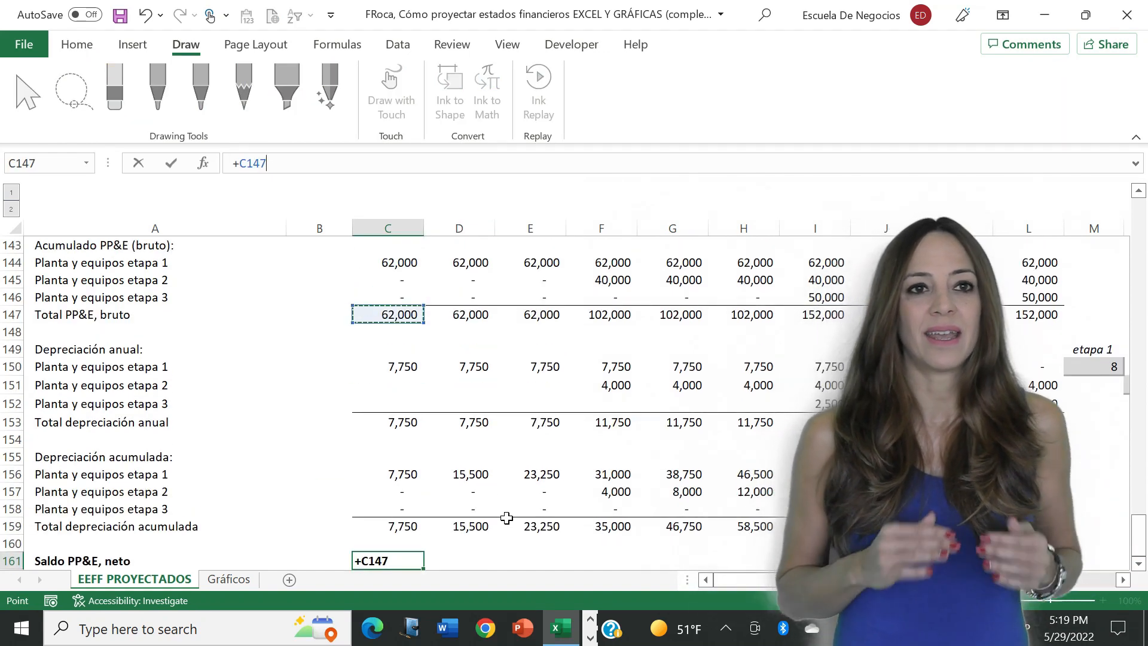
text(-)
key(Up)
key(Up)
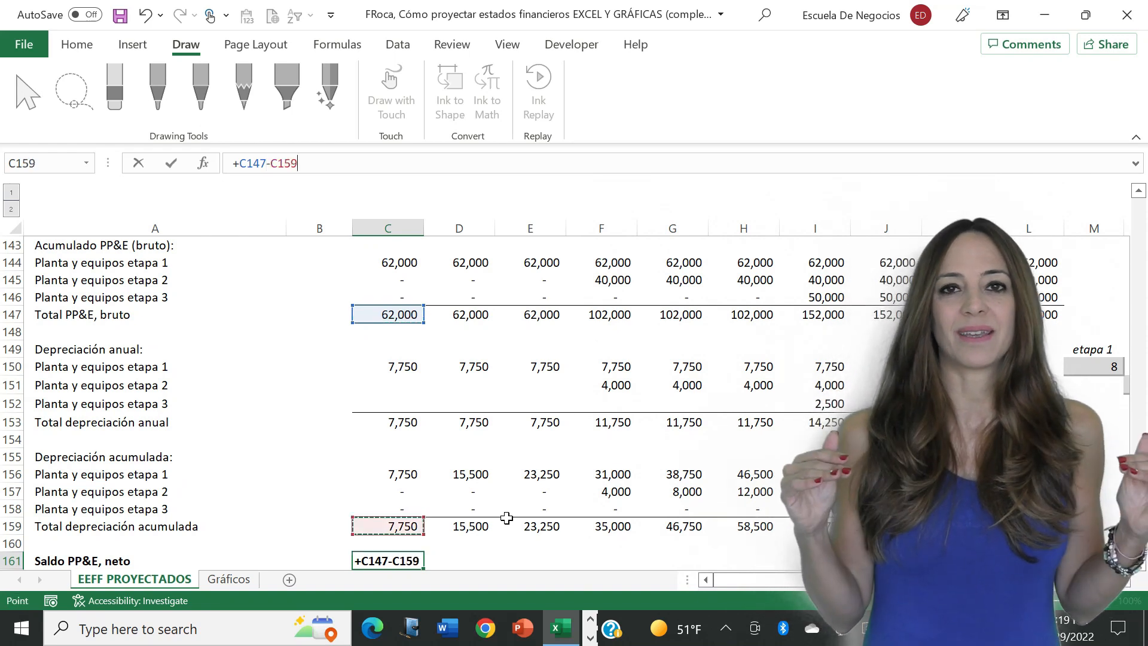
key(ctrl+Return)
- Copy the net PP&E balance formula from C161 across row 161 through year 10
key(ctrl+c)
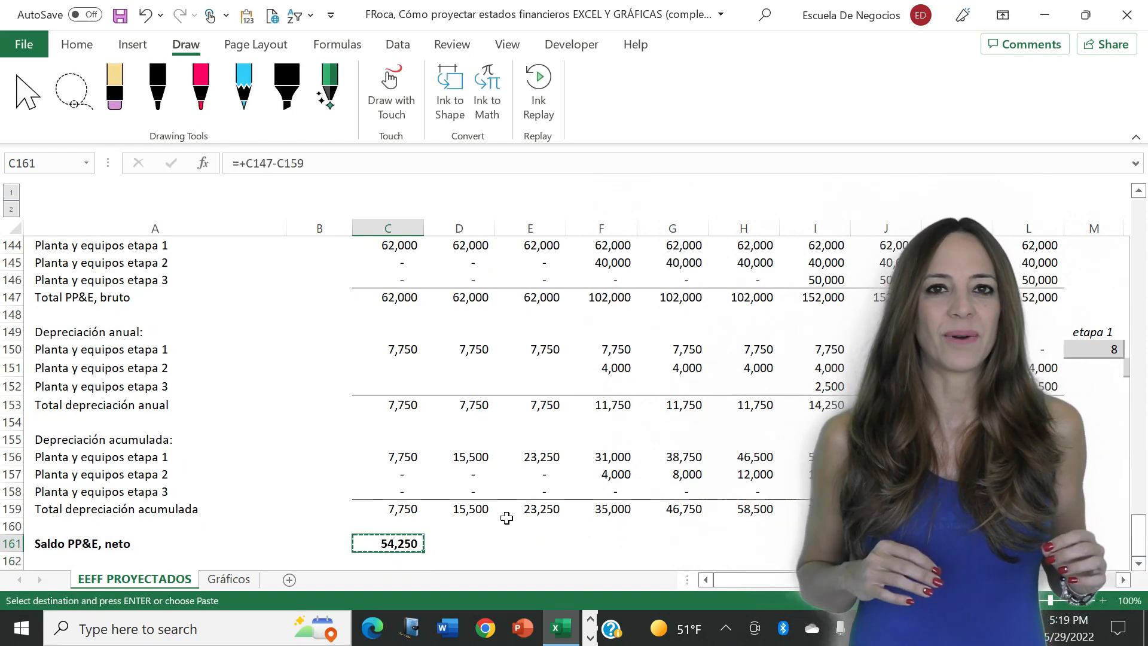
key(shift+Right)
key(shift+Right)
key(shift+Right)
key(shift+Right)
key(shift+Right)
key(shift+Right)
key(ctrl+v)
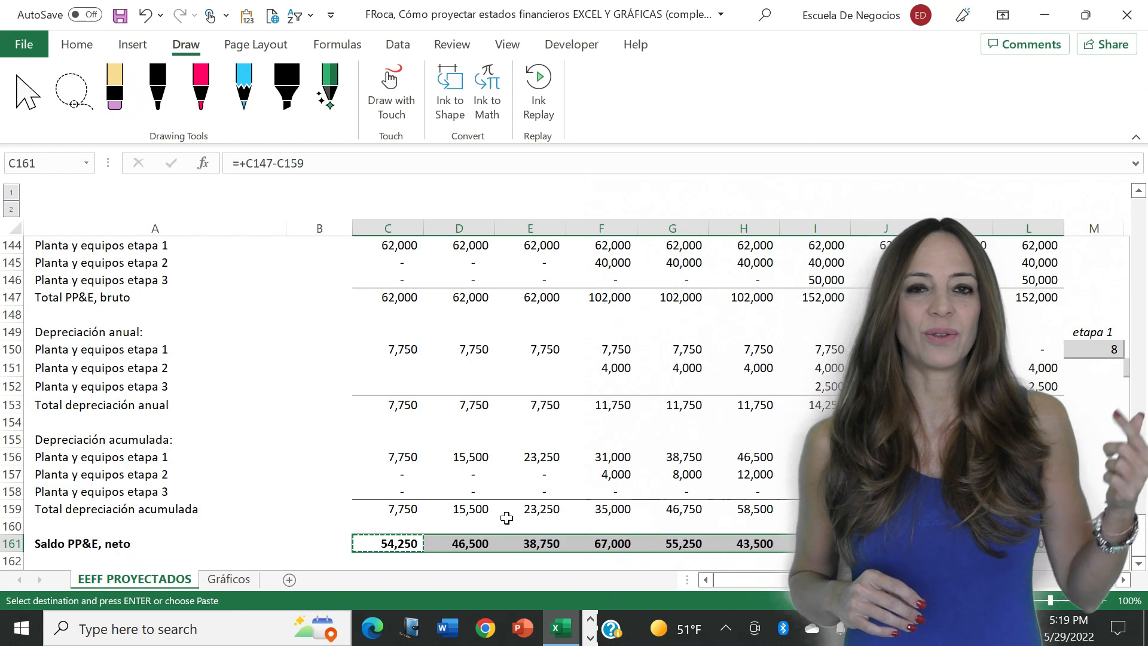
key(Escape)
- Link the income statement's year 1 annual depreciation in C44 to the total annual depreciation of the PP&E schedule with =C153
key(Left)
key(Up)
key(Up)
key(Up)
key(Up)
key(Up)
key(Up)
key(Up)
key(Up)
key(Up)
key(Up)
key(Up)
key(Up)
key(Up)
key(Up)
key(Up)
key(Up)
key(Up)
key(Up)
key(Up)
key(Up)
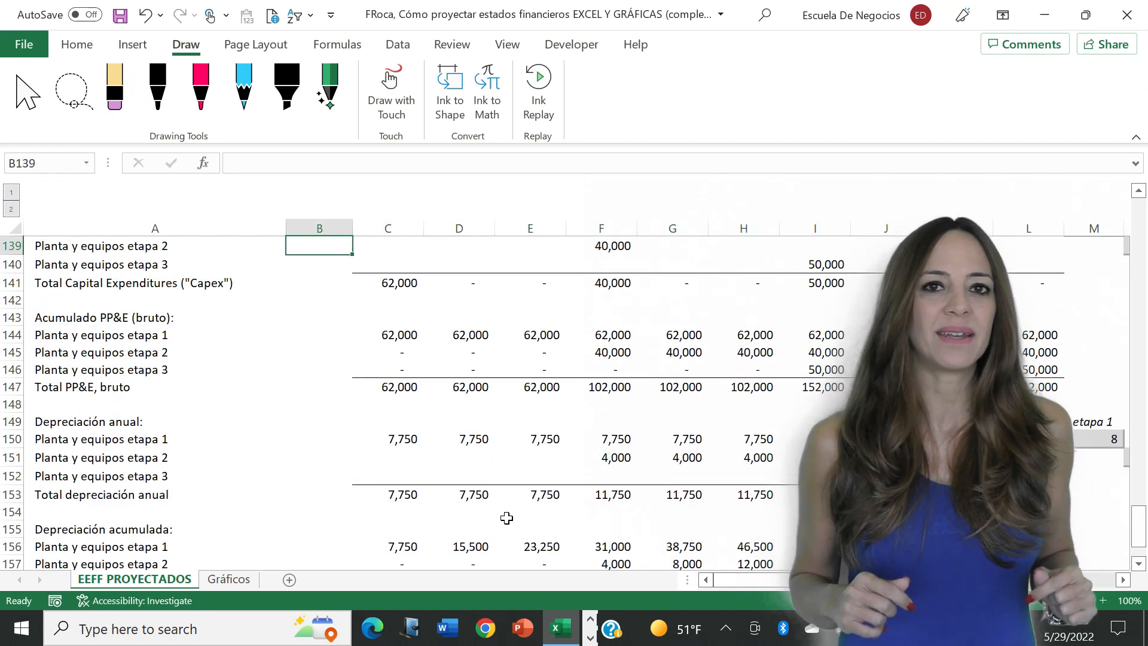
key(Up)
key(Up)
key(Up)
key(Up)
key(Up)
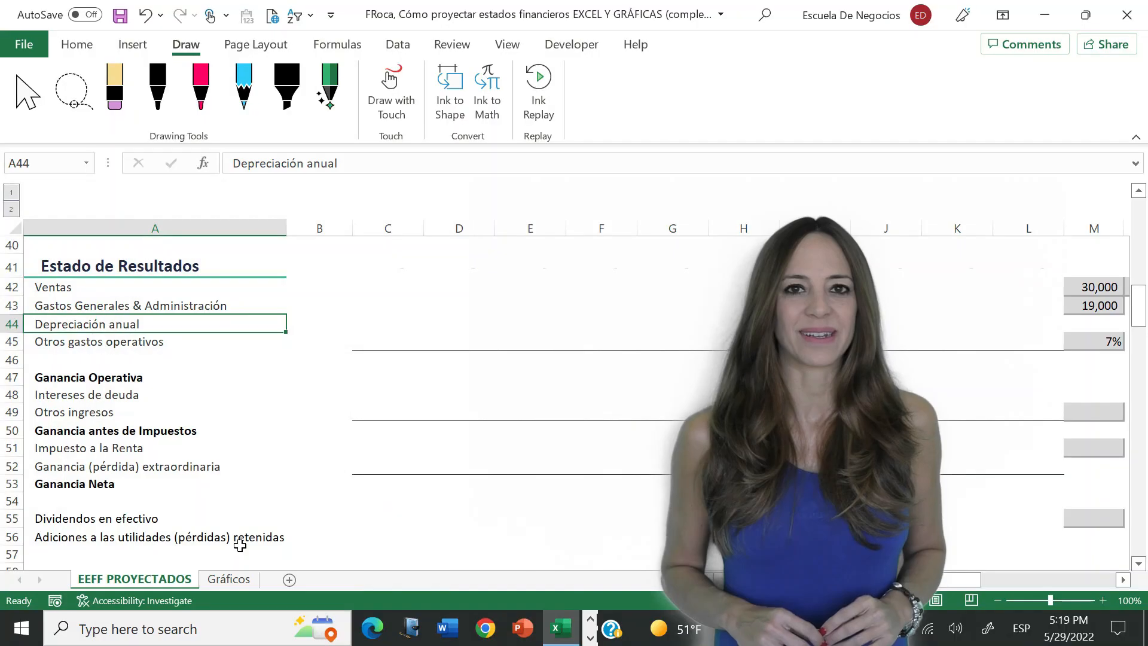
key(Right)
key(Right)
text(=)
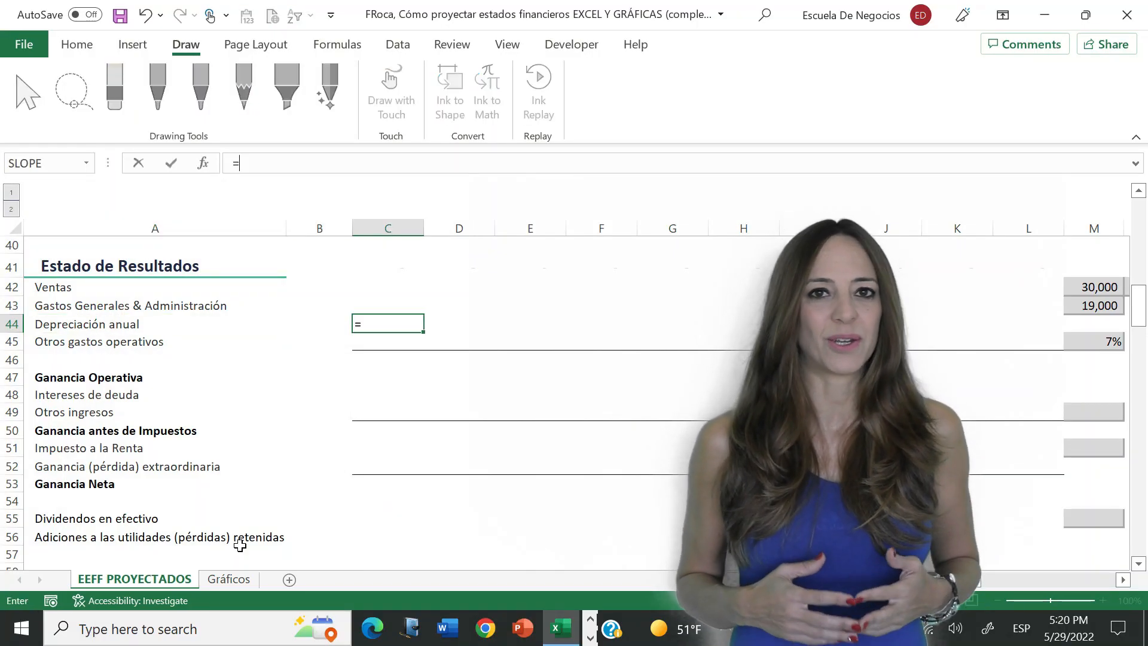
key(Page_Down)
key(Page_Down)
key(Page_Down)
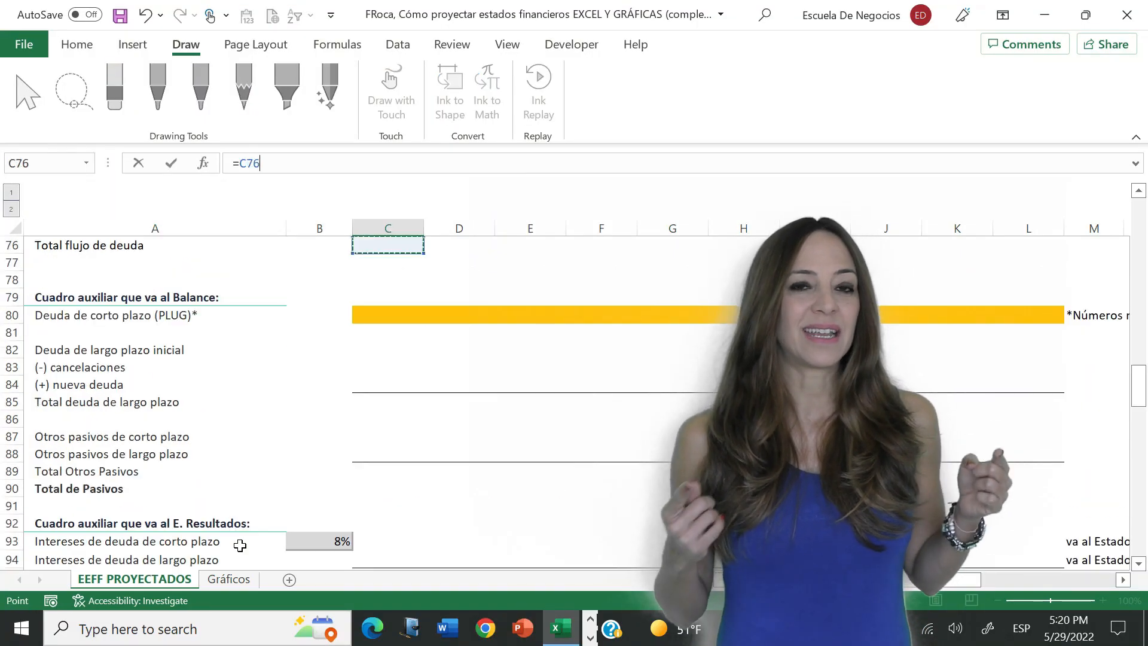
key(Page_Down)
key(Page_Down)
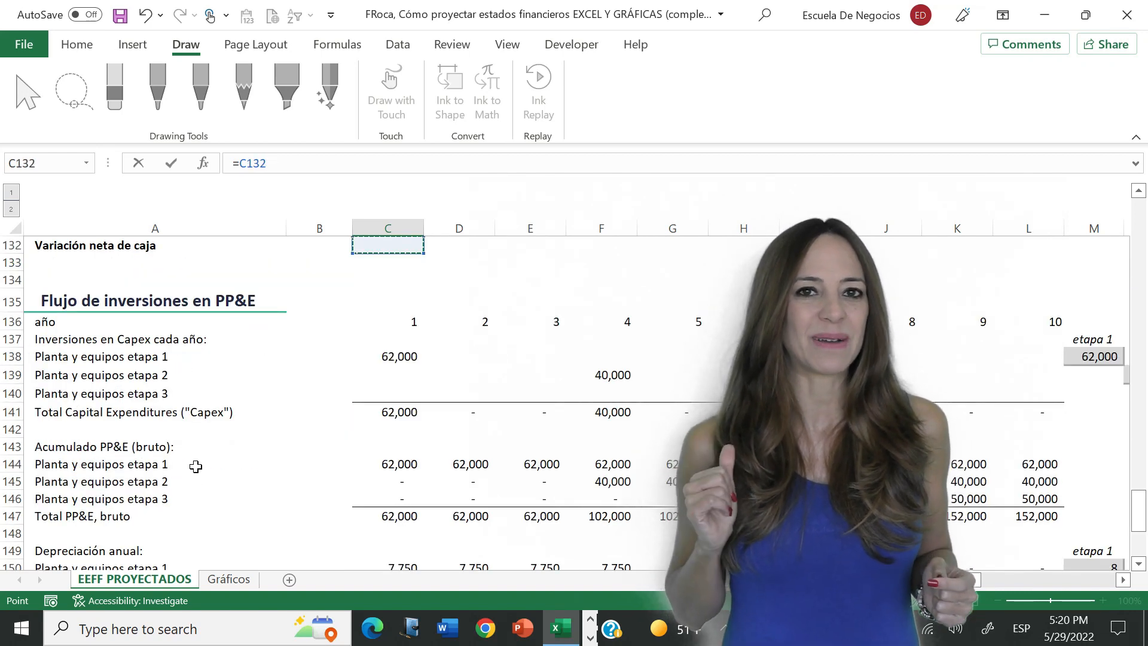
click(184, 445)
key(Down)
key(Down)
key(Down)
key(Down)
key(Down)
key(Down)
key(Down)
key(Down)
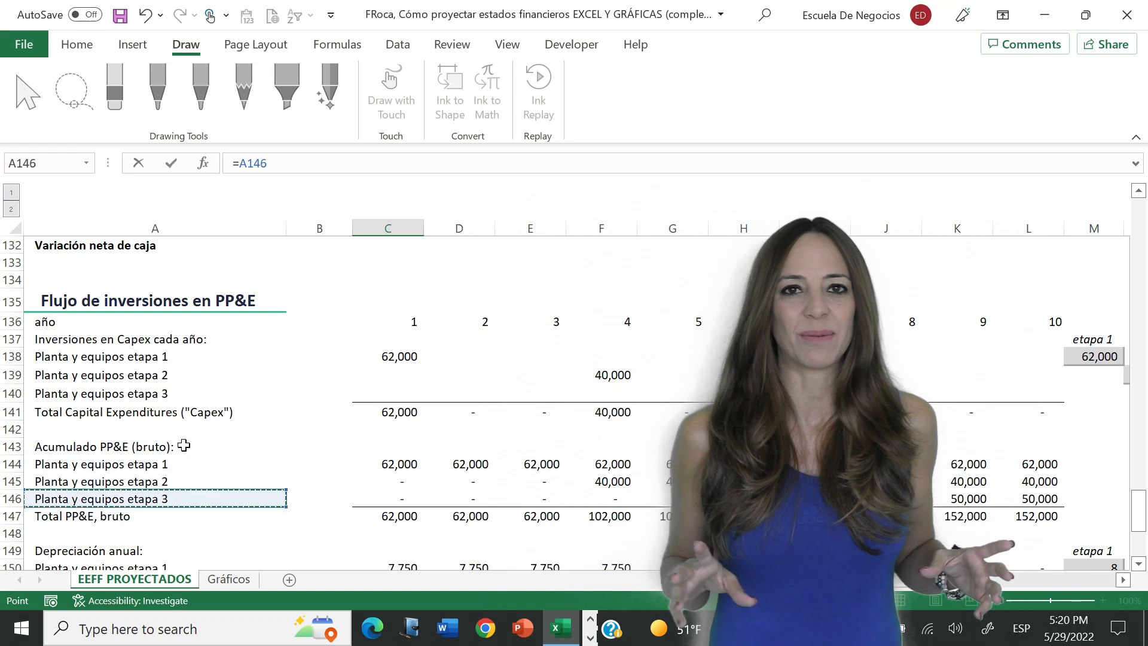
key(Down)
key(Down)
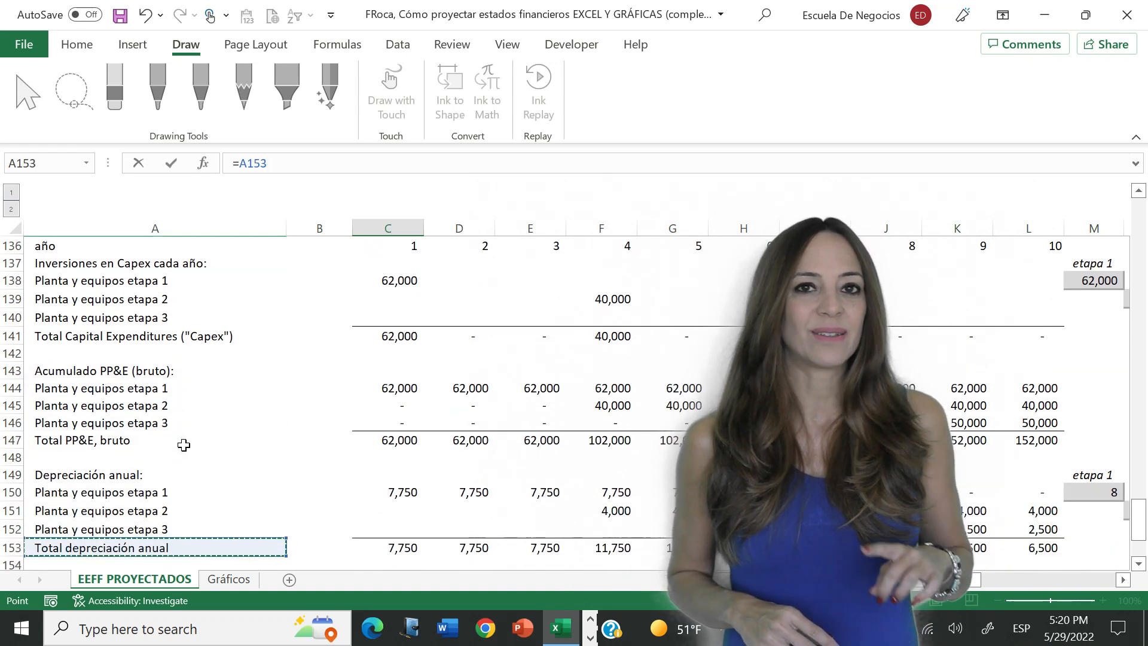
key(Right)
key(Right)
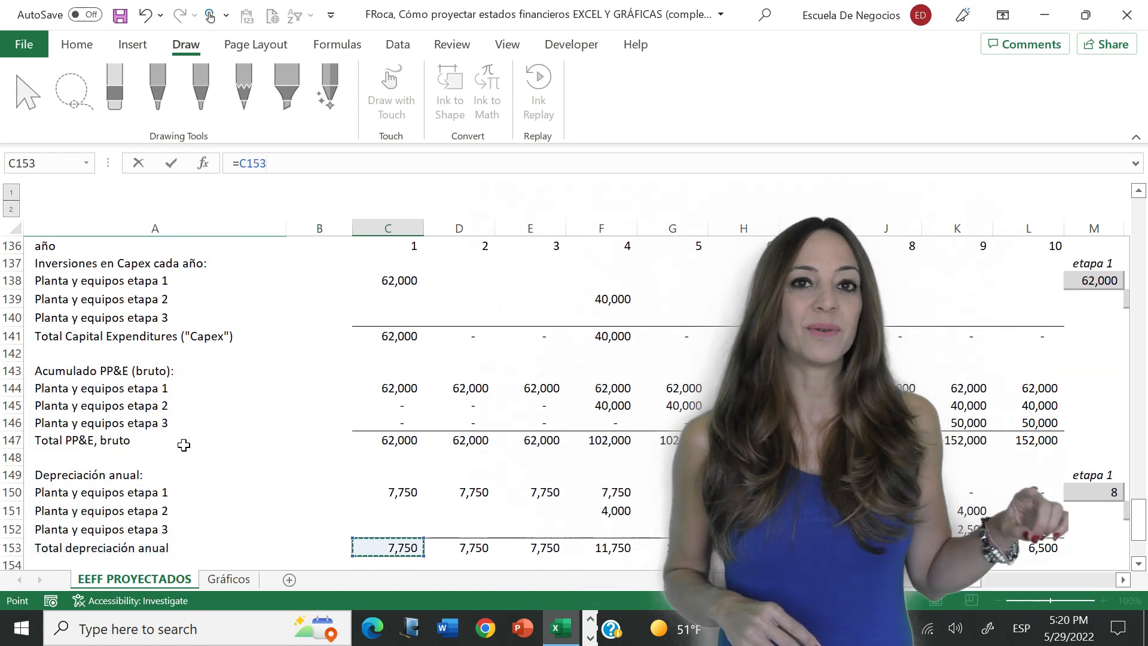
key(Return)
- Copy the annual depreciation link from C44 across row 44 through year 10
key(Up)
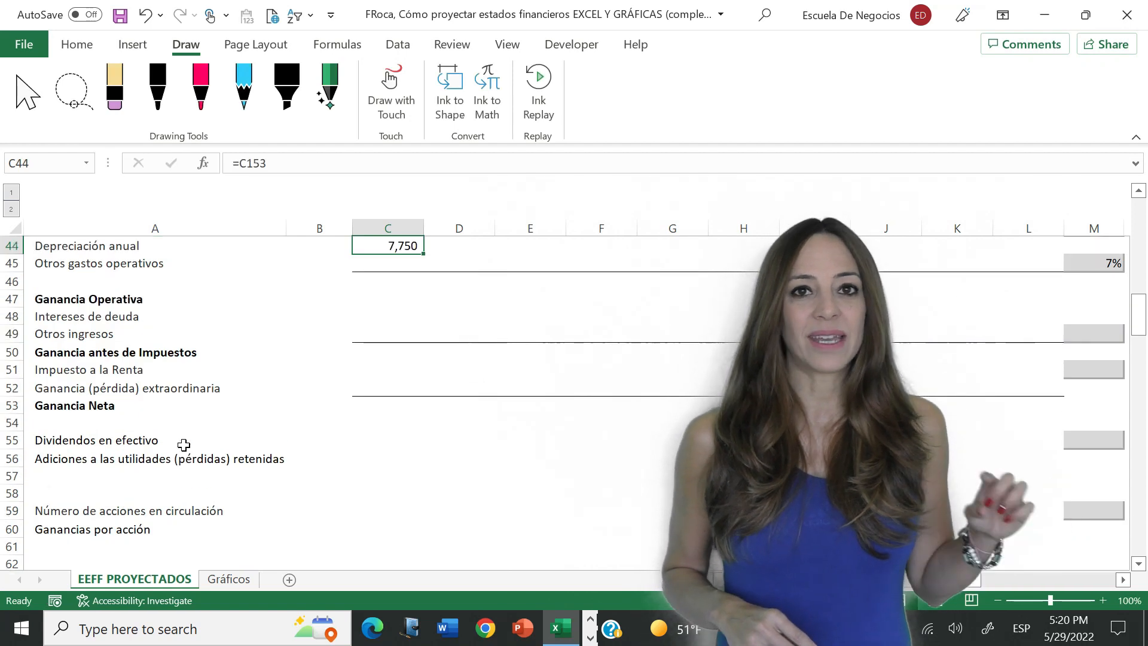
key(ctrl+c)
key(shift+Right)
key(shift+Right)
key(shift+Right)
key(shift+Right)
key(shift+Right)
key(shift+Right)
key(shift+Right)
key(shift+Right)
key(shift+Right)
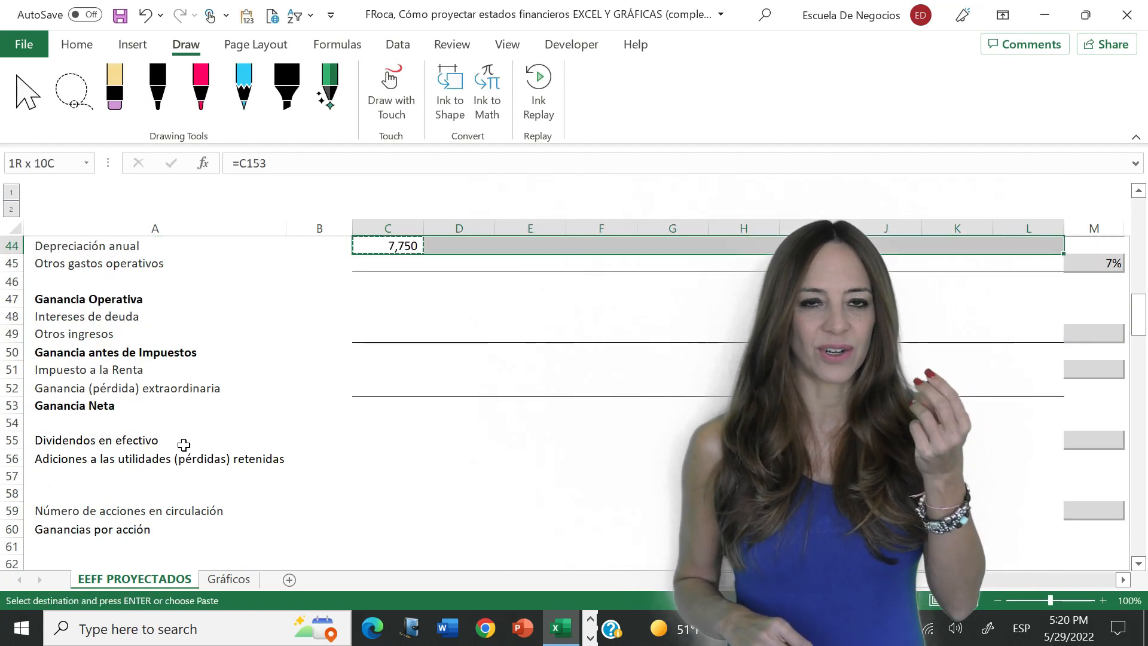
key(Return)
- Link year 1 sales in C42 to the initial sales assumption in M42
key(Up)
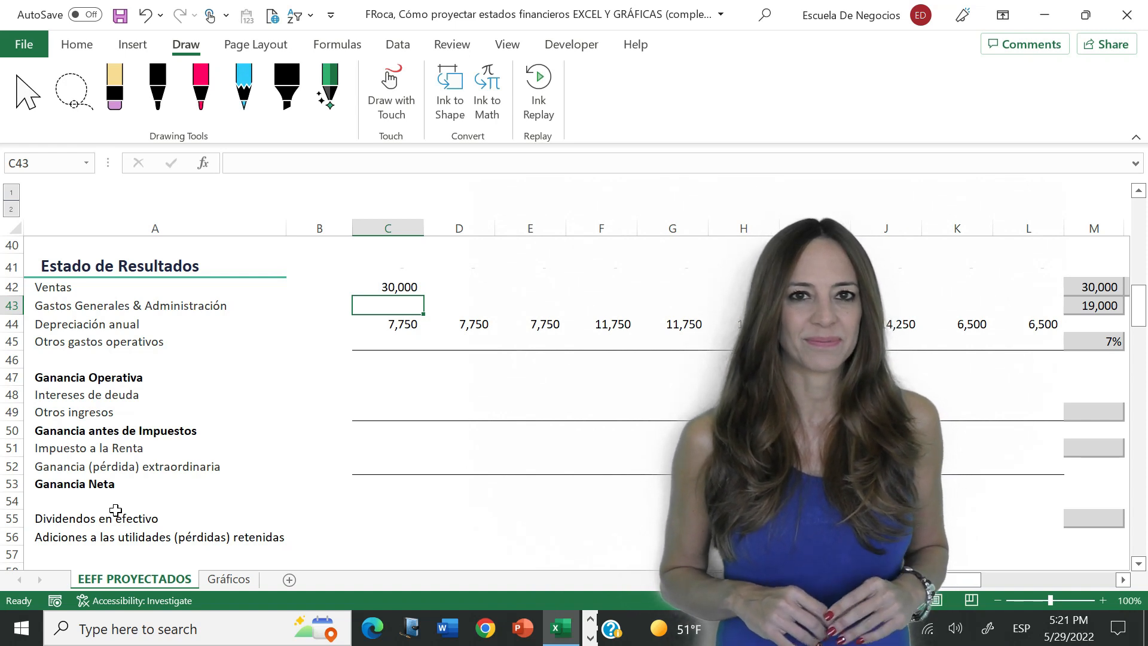
key(Up)
text(+)
key(Right)
key(Right)
key(Right)
key(Right)
key(Right)
key(Right)
key(Right)
key(Right)
key(Right)
key(Right)
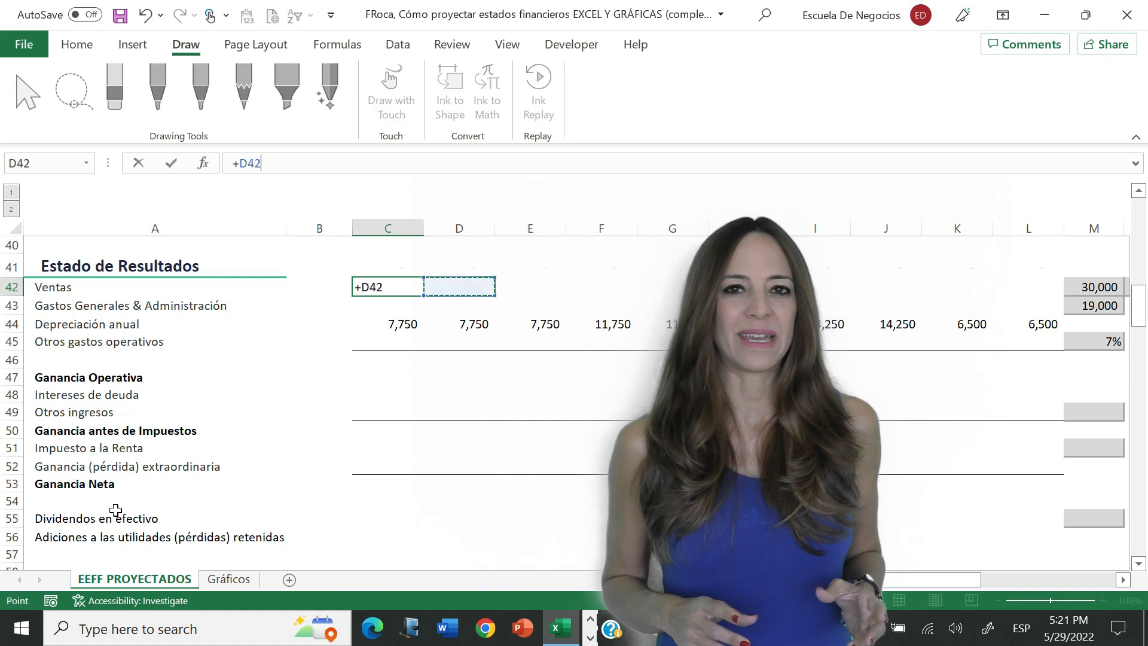
key(Return)
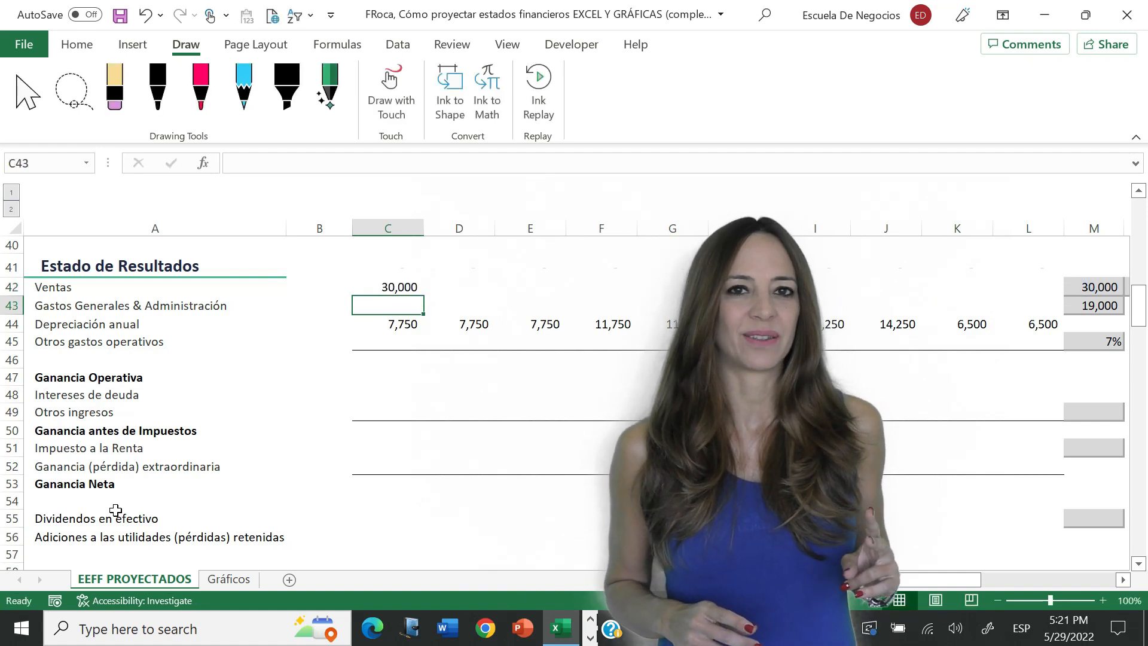
- Calculate year 2 sales in D42 as prior-year sales grown by the rate in N42, +C42*(1+crecimiento_g1)
key(Up)
key(Right)
text(+)
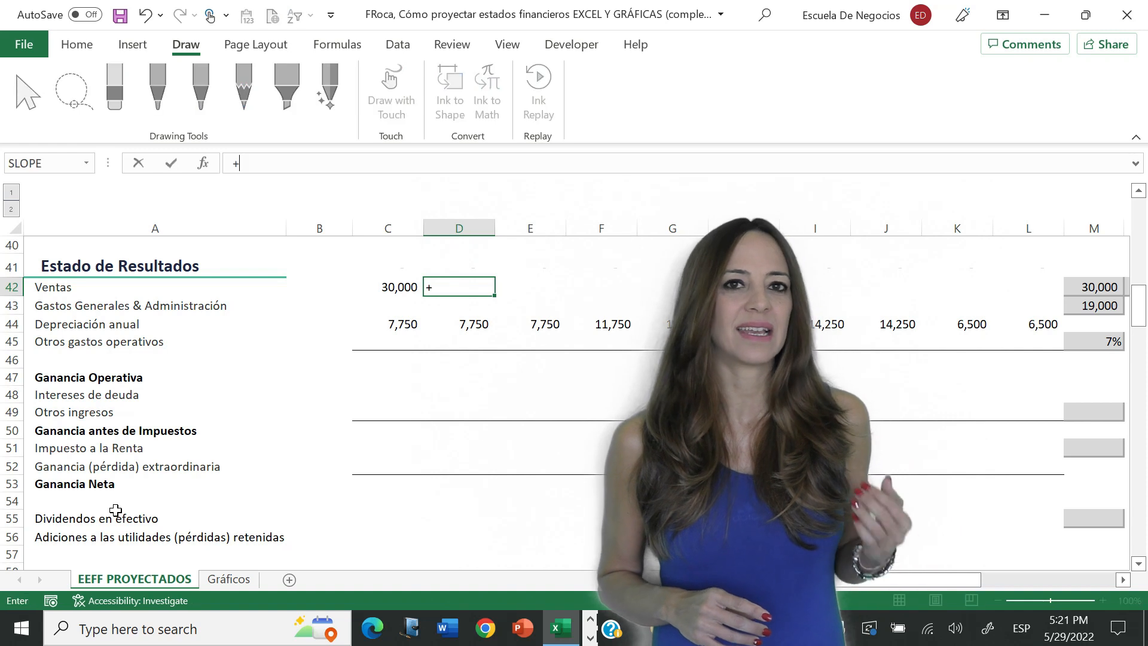
key(Left)
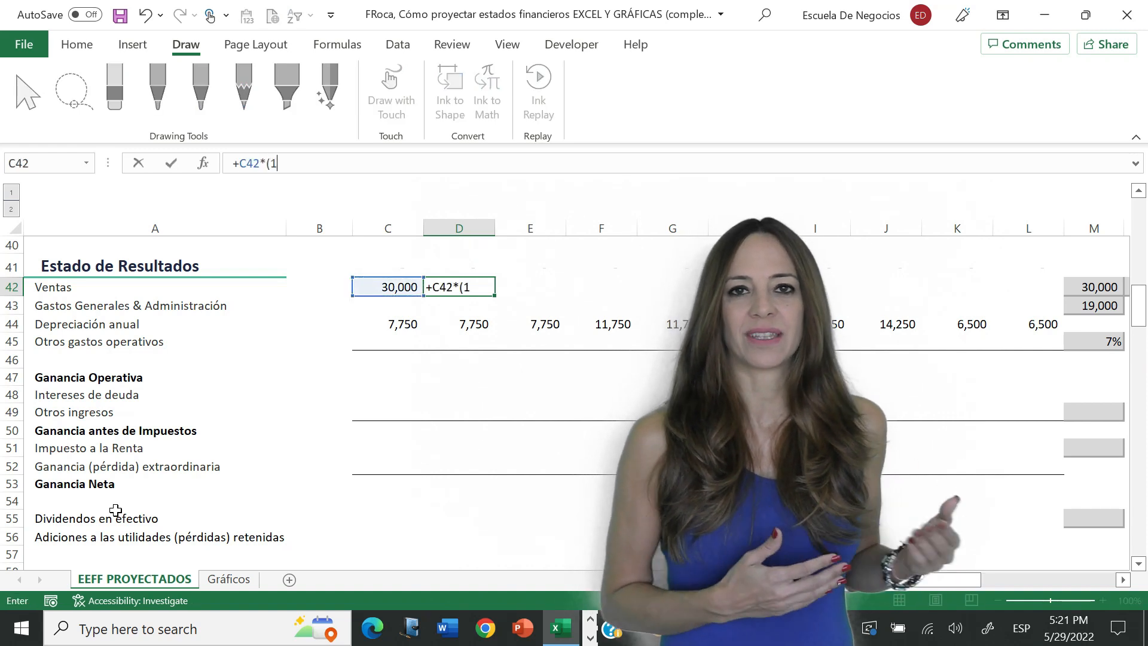
key(Right)
key(Right)
key(Right)
key(Right)
key(Right)
key(Right)
key(Right)
key(Right)
key(Right)
key(Right)
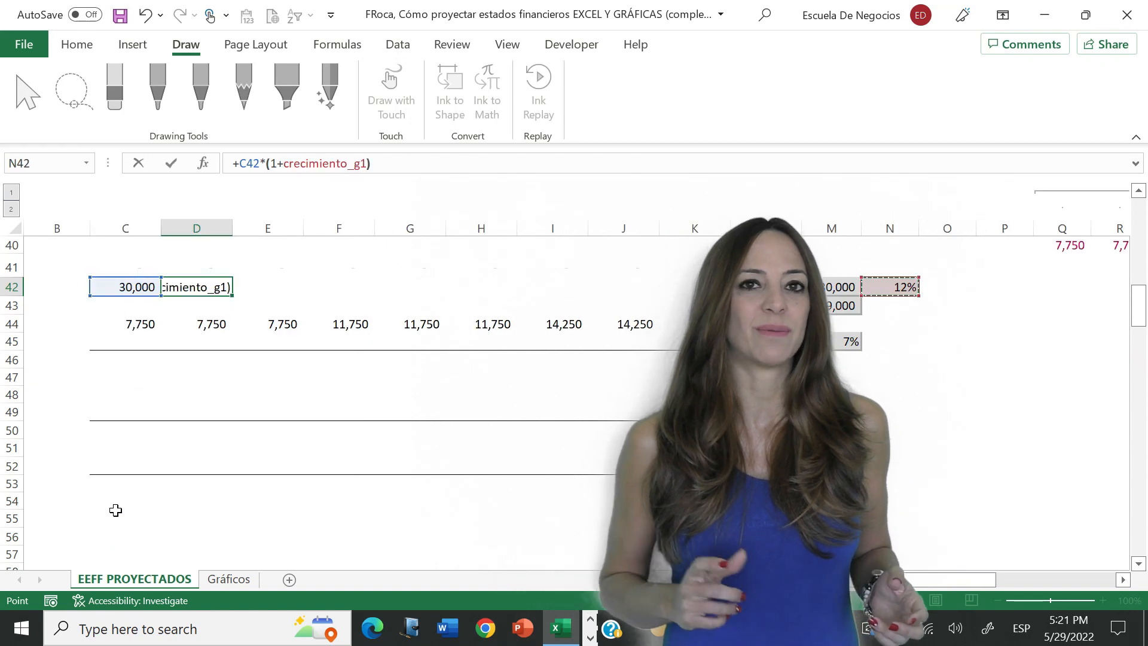
key(Return)
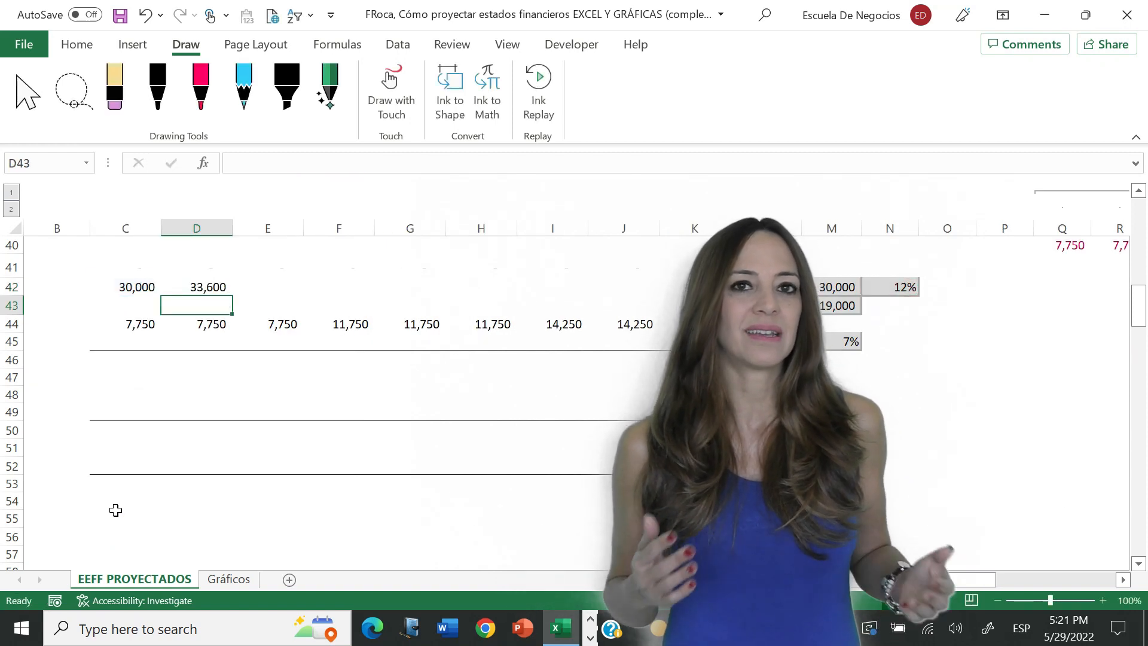
- Copy the sales growth formula from D42 across row 42 through year 10
key(Up)
key(ctrl+c)
key(shift+Right)
key(shift+Right)
key(shift+Right)
key(shift+Right)
key(shift+Right)
key(shift+Right)
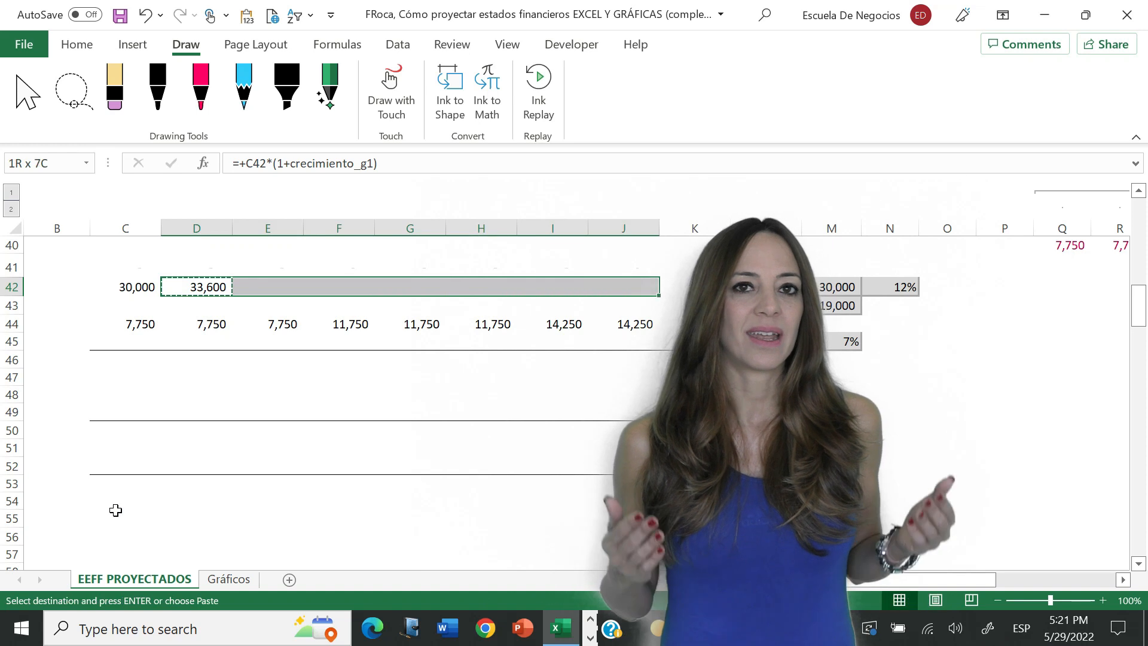
key(ctrl+v)
key(Escape)
key(Left)
key(Home)
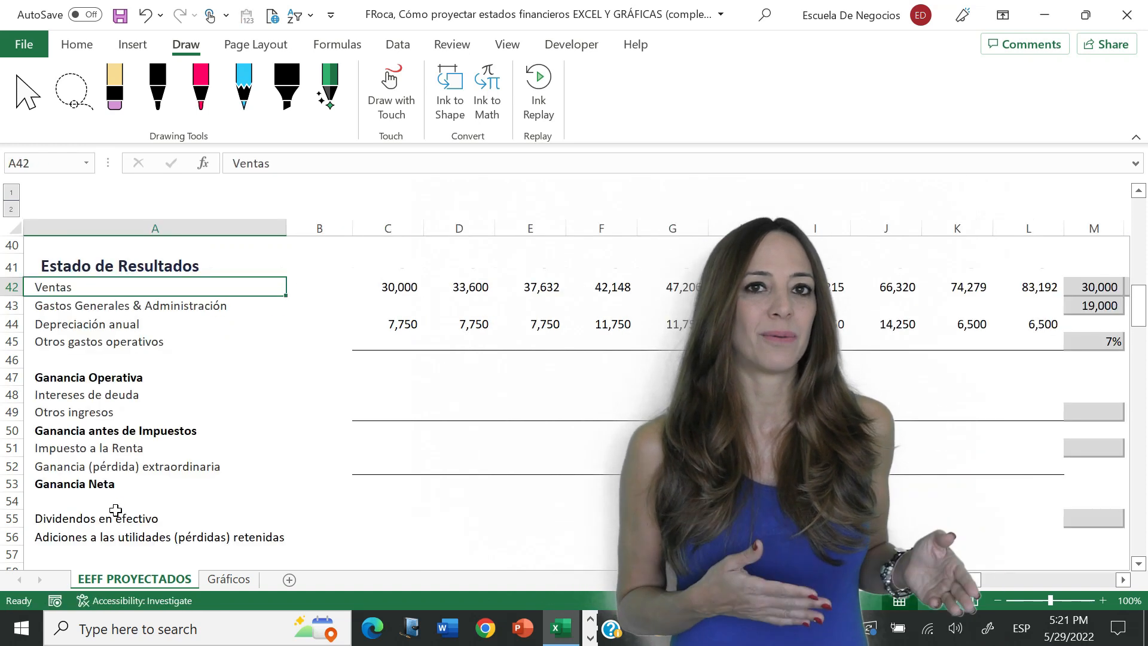
- Examine the copied sales growth formula in E42 and the general and administrative expense assumption in M43
click(548, 286)
click(475, 159)
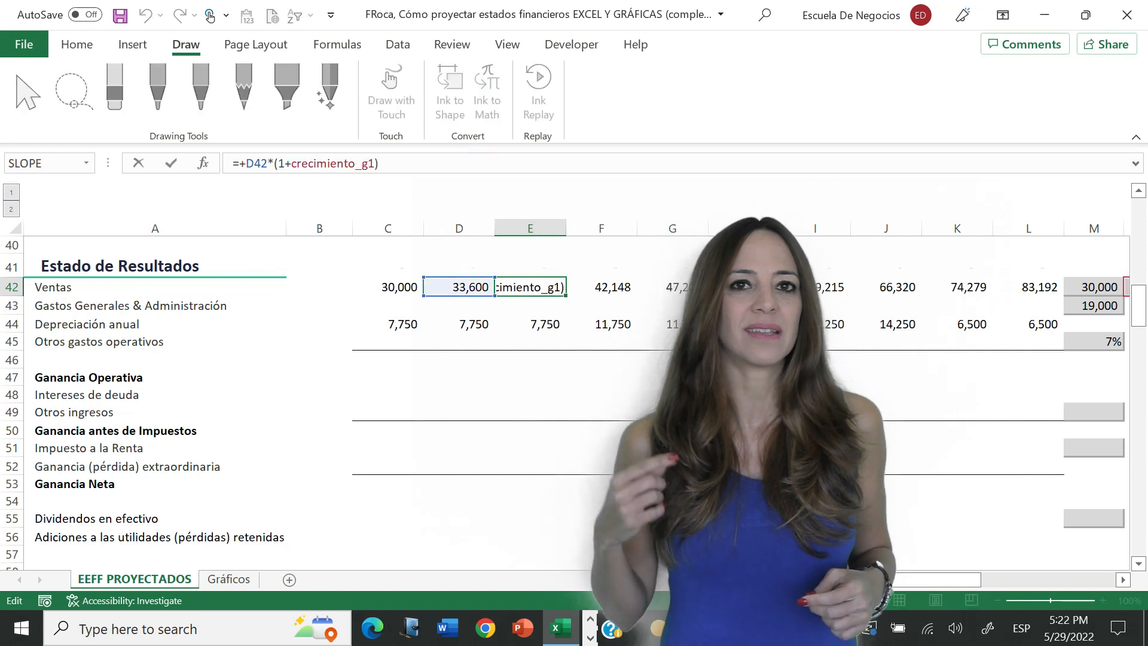
key(Escape)
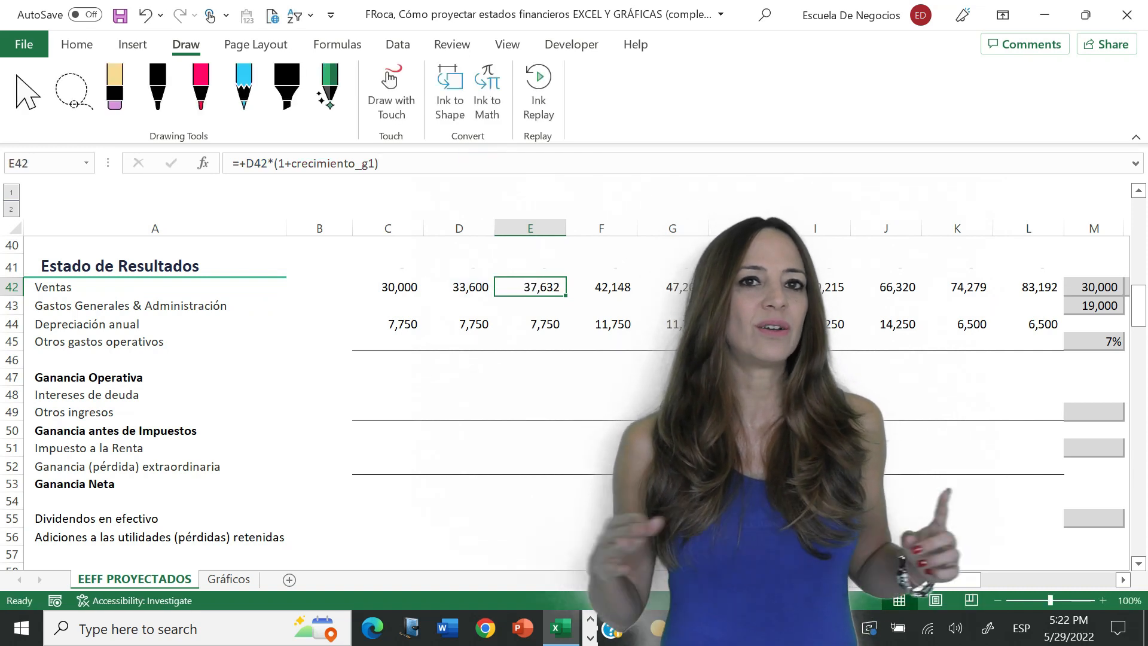
key(Down)
key(Right)
key(Right)
key(Right)
key(Right)
key(Right)
key(Right)
key(Right)
key(Right)
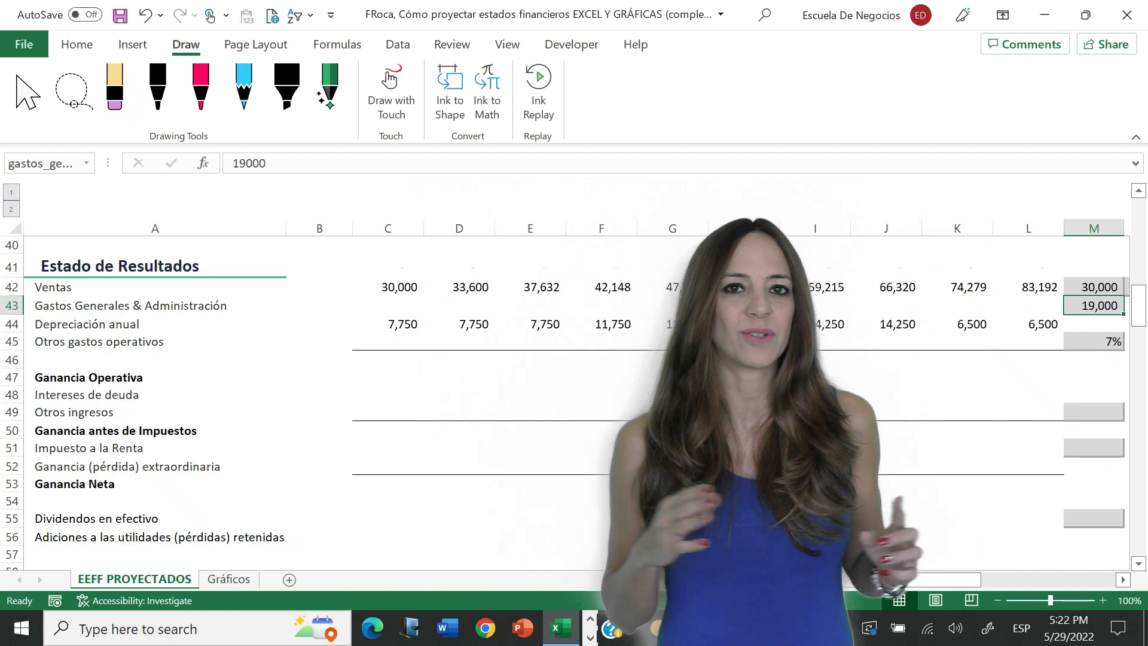
key(Left)
key(Left)
key(Left)
key(Left)
key(Left)
key(Left)
key(Left)
key(Left)
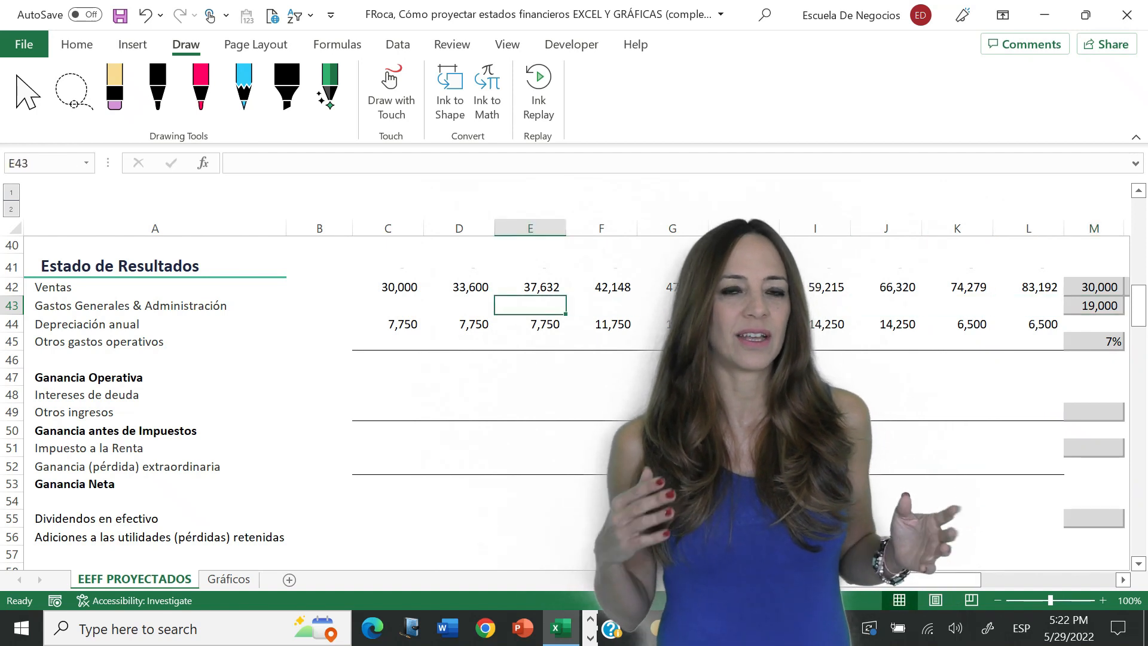
- Link year 1 general and administrative expenses in C43 to the assumption in M43, =gastos_generales
key(Left)
key(Left)
text(=)
key(Right)
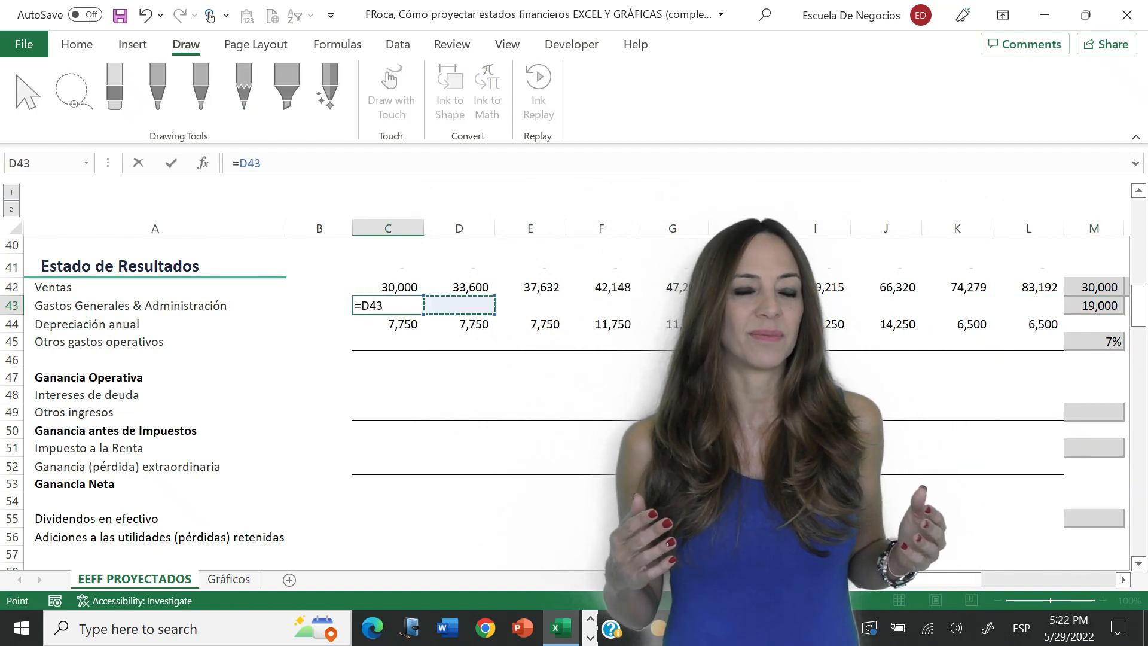
key(Right)
key(Right)
key(Right)
key(Right)
key(Right)
key(Right)
key(Right)
key(Right)
key(Right)
key(Return)
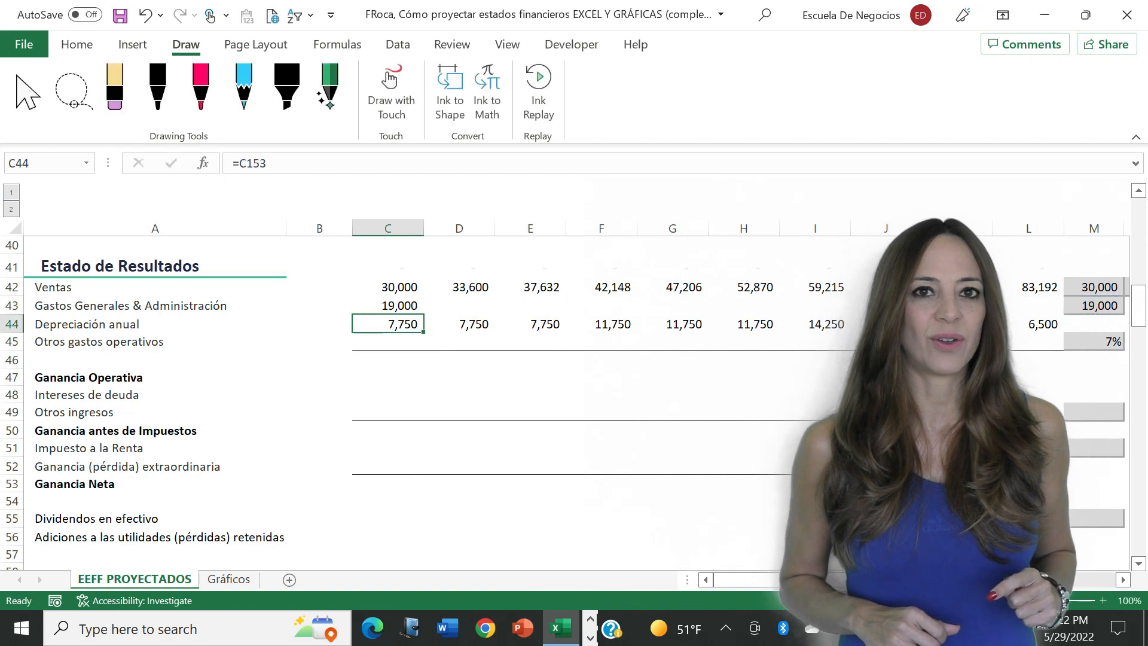
- Copy the general and administrative expense formula from C43 across row 43 through year 10
key(Up)
key(ctrl+c)
key(shift+Right)
key(shift+Right)
key(shift+Right)
key(shift+Right)
key(shift+Right)
key(shift+Right)
key(shift+Right)
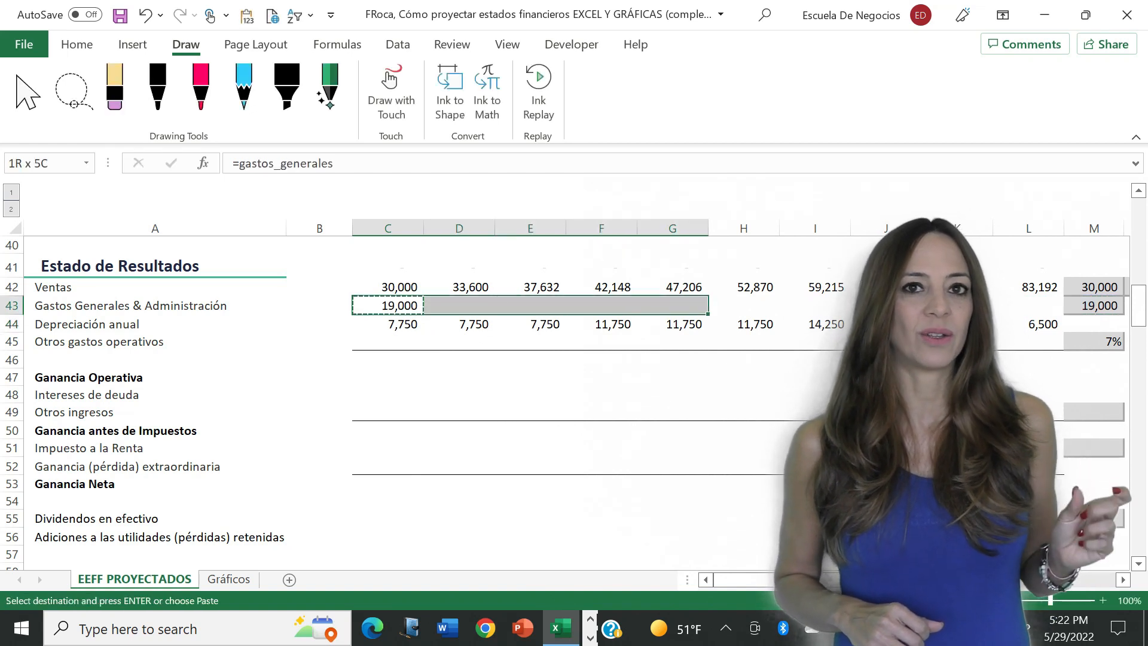
key(shift+Right)
key(shift+Right)
key(Return)
key(Down)
key(Down)
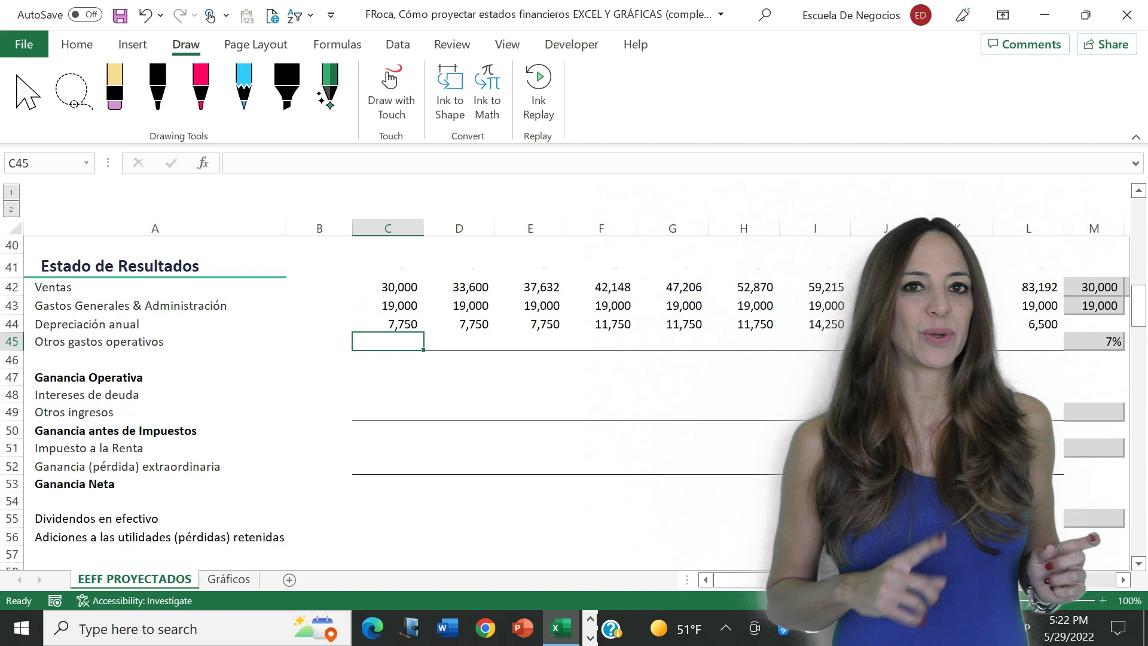
text(=)
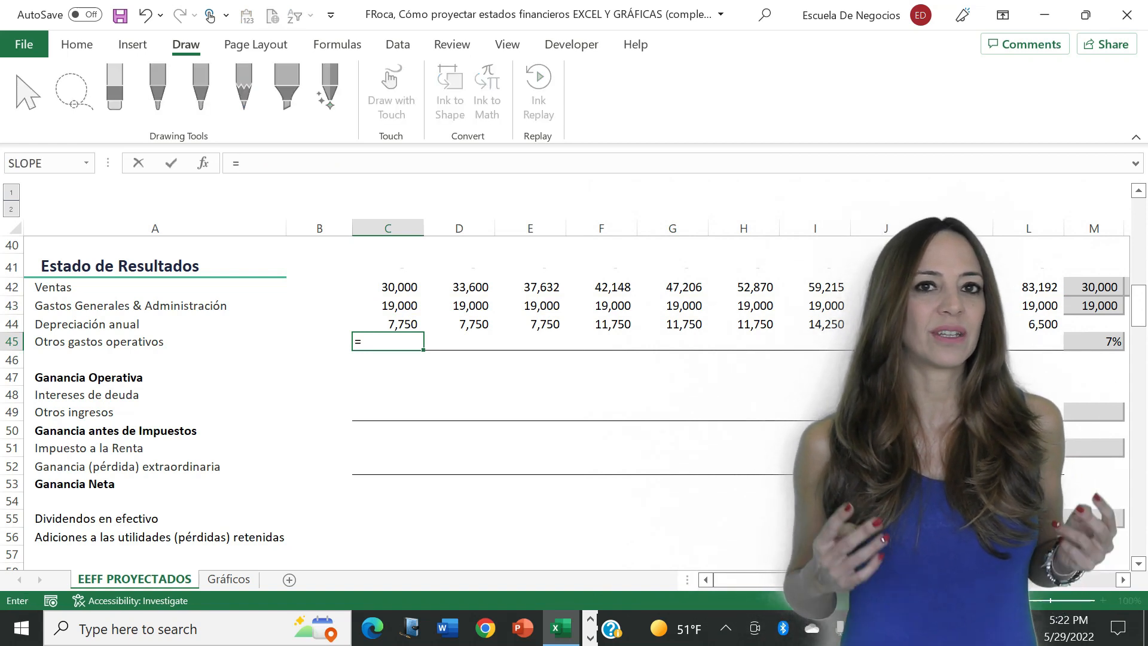
text(@VENTAS)
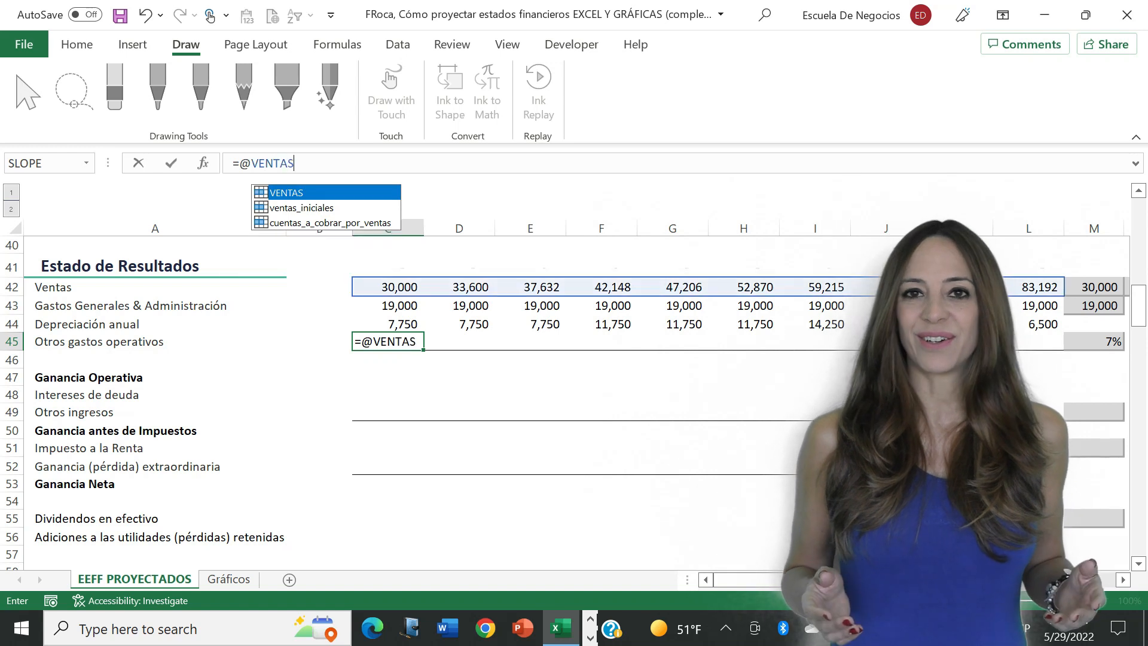
text(*)
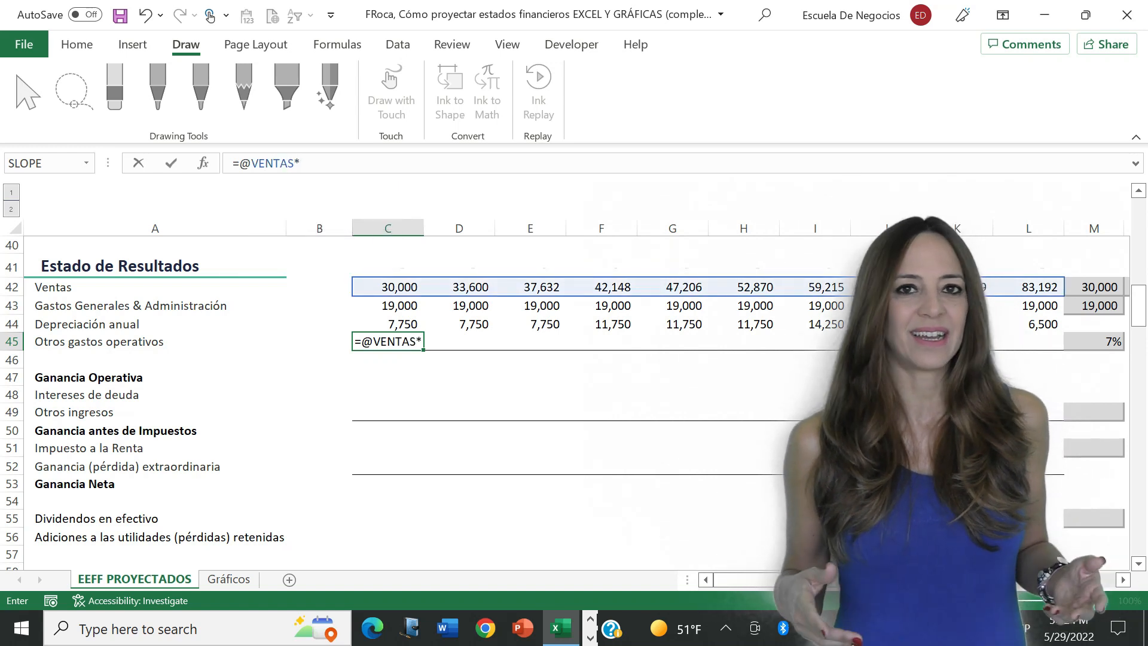
click(1096, 334)
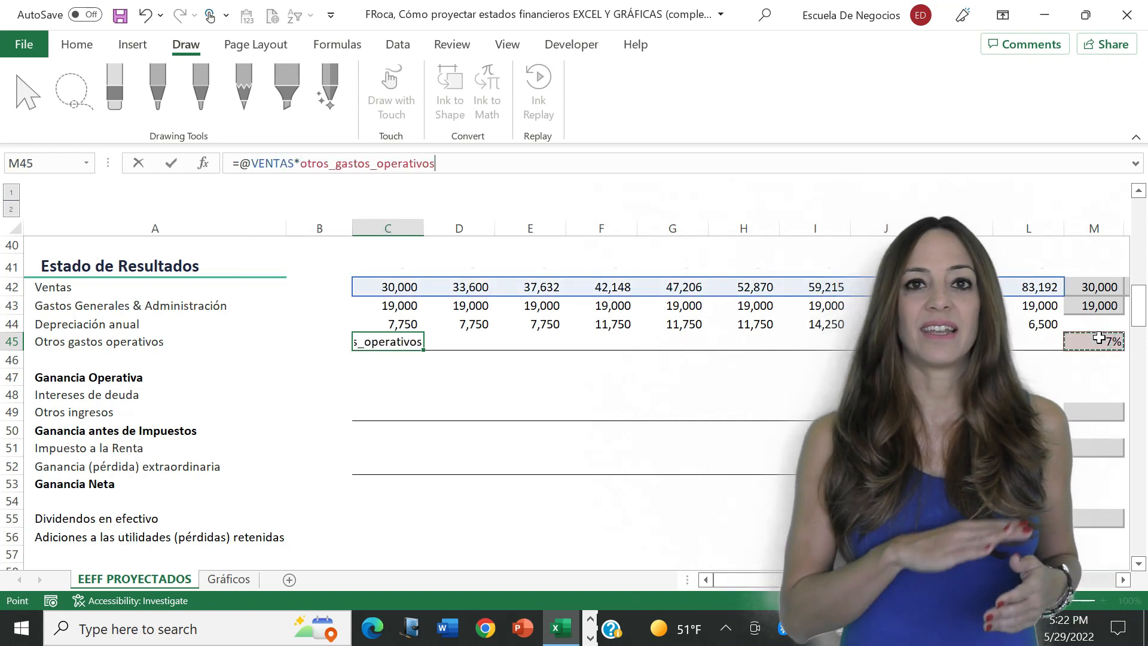
key(Return)
- Copy the other operating expenses formula from C45 across row 45 through year 10
key(Up)
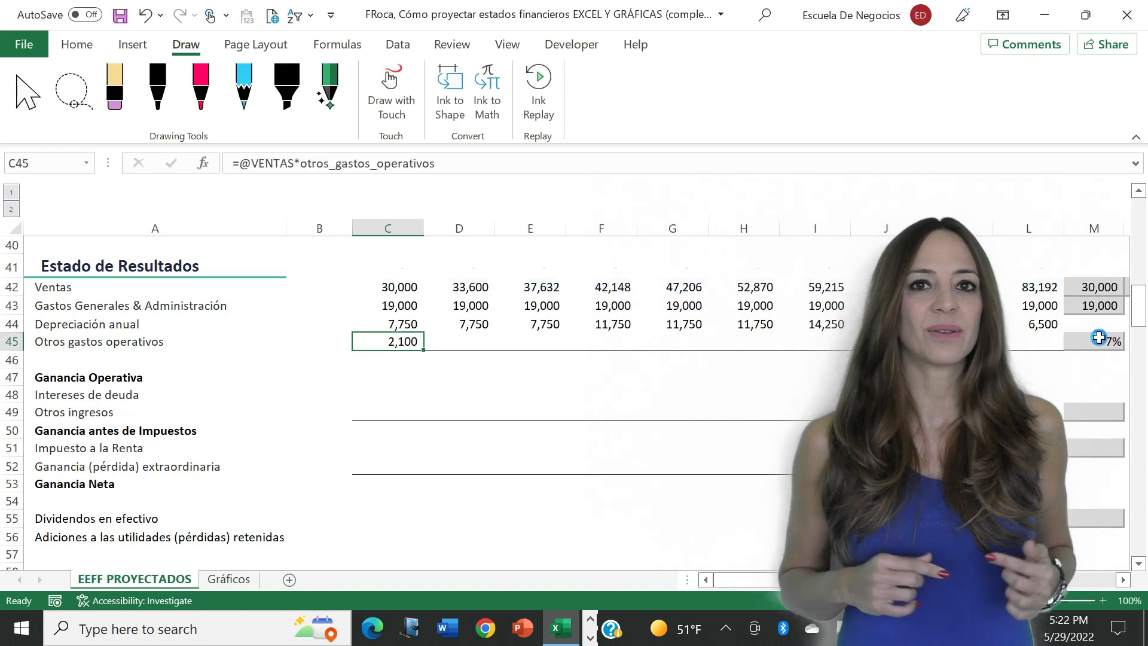
key(ctrl+c)
key(shift+Right)
key(shift+Right)
key(shift+Right)
key(shift+Right)
key(shift+Right)
key(shift+Right)
key(shift+Right)
key(shift+Right)
key(shift+Right)
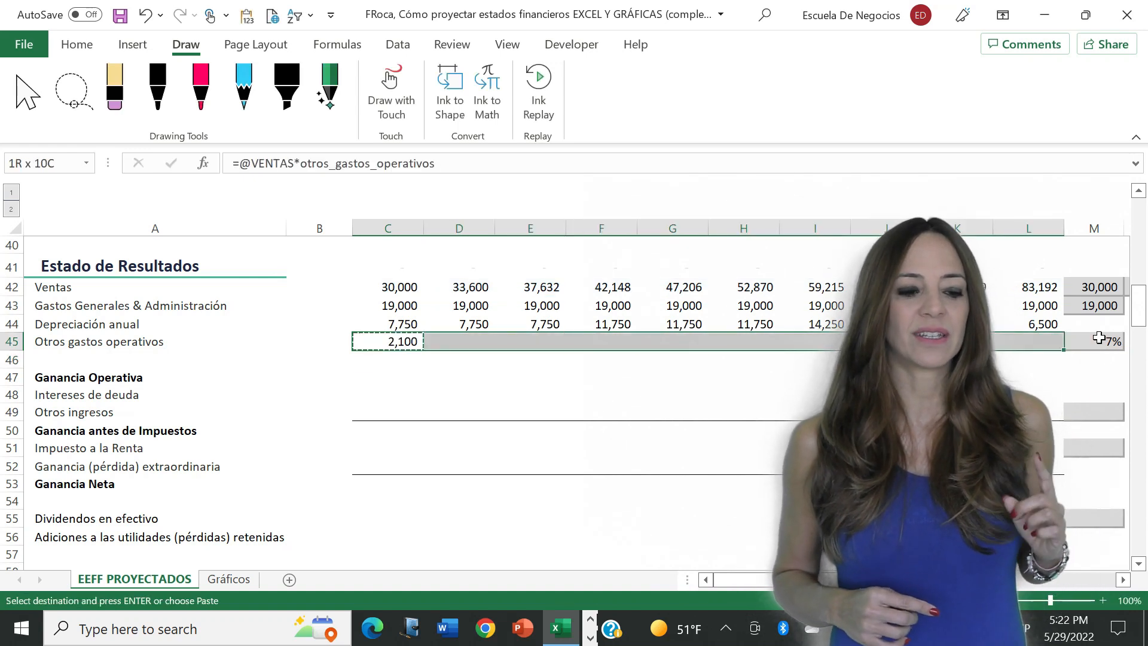
key(Return)
- Examine the long-term debt terms and the balance, interest and repayment rows of the Flujo de Deuda schedule
key(Down)
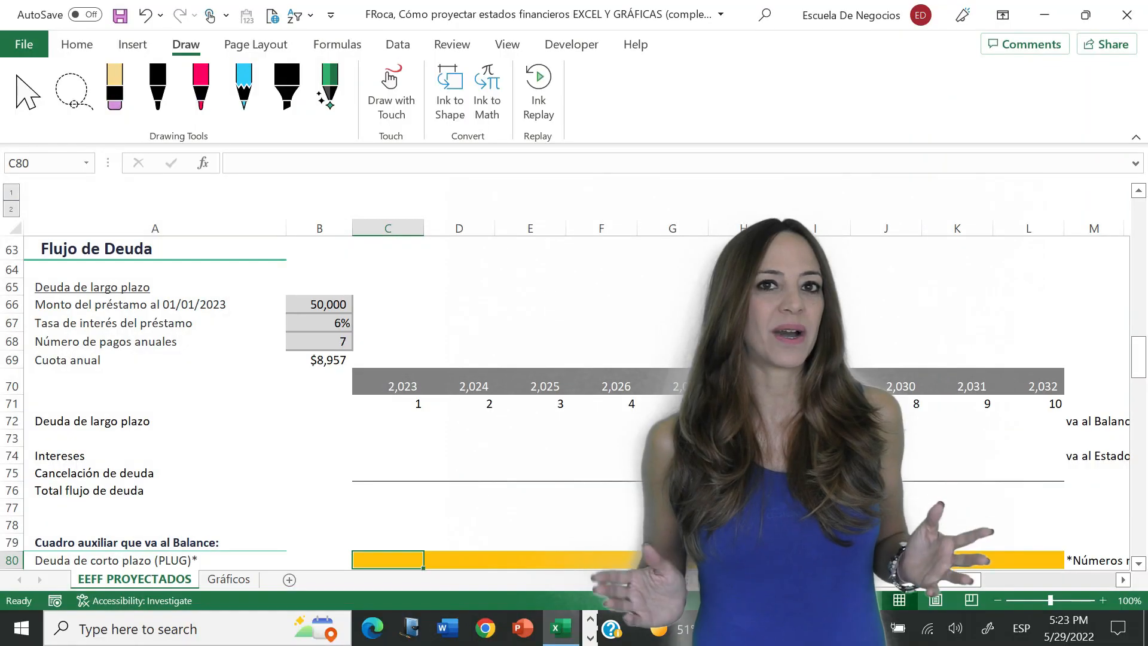
click(430, 436)
key(Up)
key(Up)
key(Down)
key(Down)
key(Down)
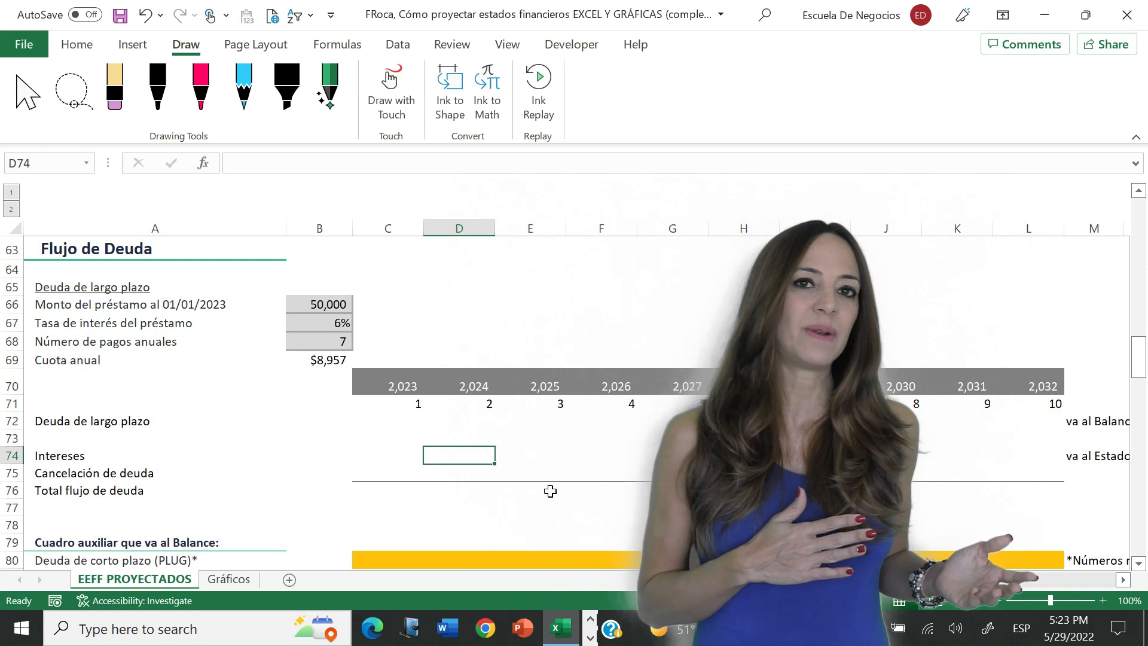
- Calculate the year 1 total debt flow in C76 with =IF(C71<=$B$68,yearly_payment,0)
key(Up)
key(Up)
key(Up)
key(Left)
key(Left)
key(Left)
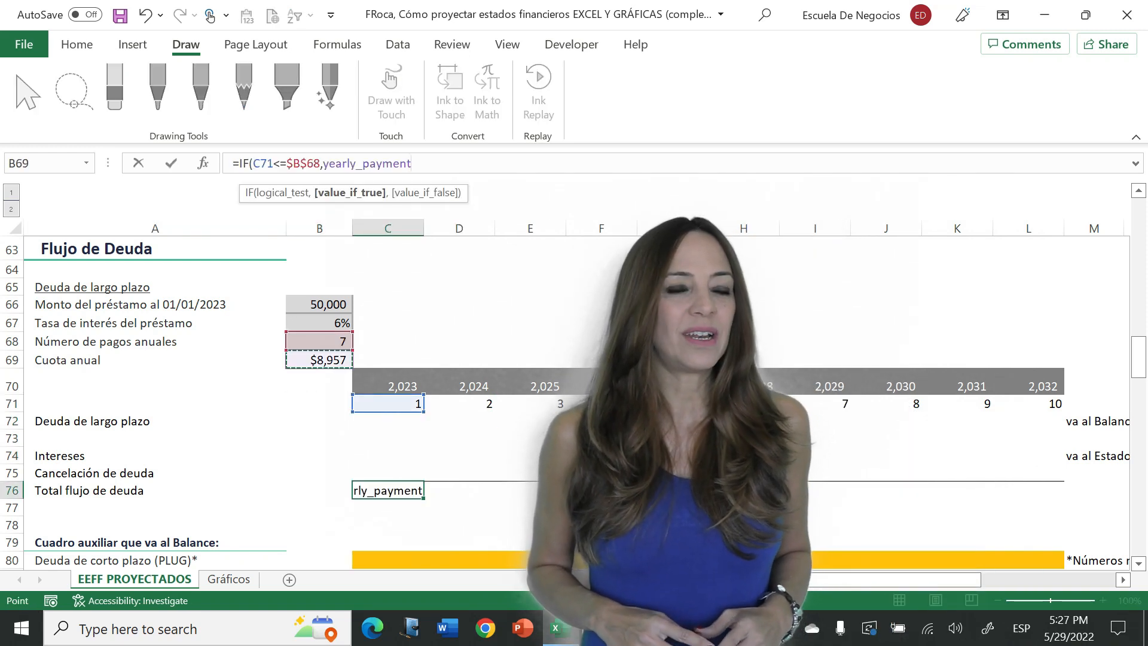
text(,)
key(Return)
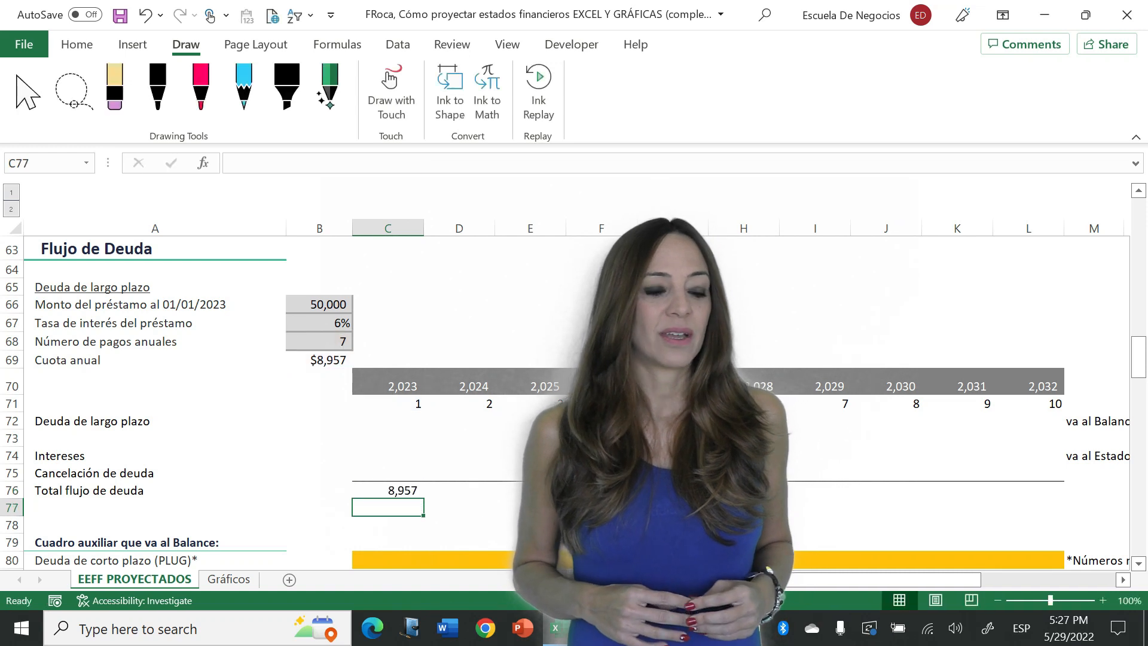
- Copy the total debt flow formula from C76 across row 76 through year 10
key(Up)
key(ctrl+c)
key(shift+Right)
key(shift+Right)
key(shift+Right)
key(shift+Right)
key(shift+Right)
key(shift+Right)
key(shift+Right)
key(shift+Right)
key(shift+Right)
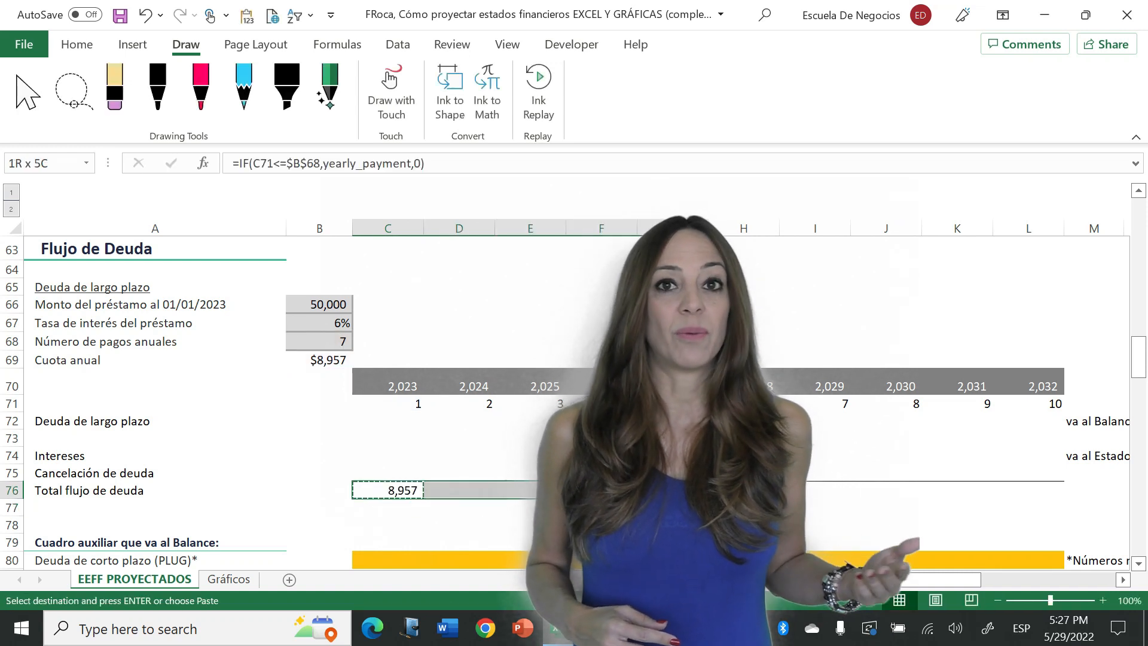
key(Return)
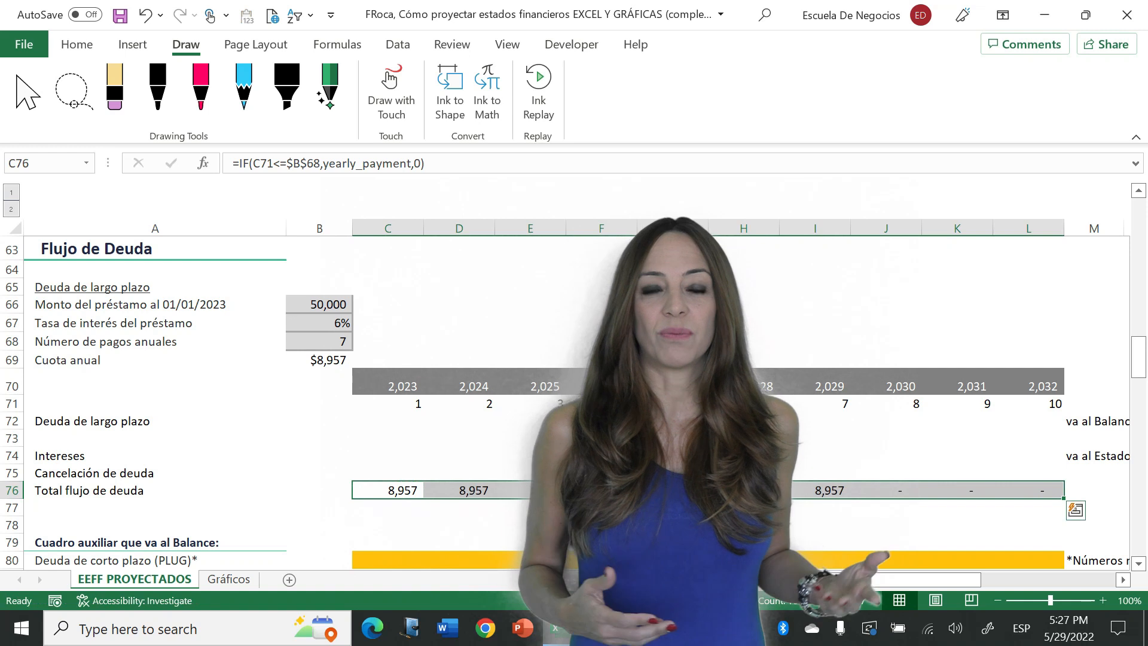
- Check the cell references of the total debt flow formulas for years 7 and 8 in I76 and J76
key(Left)
click(840, 488)
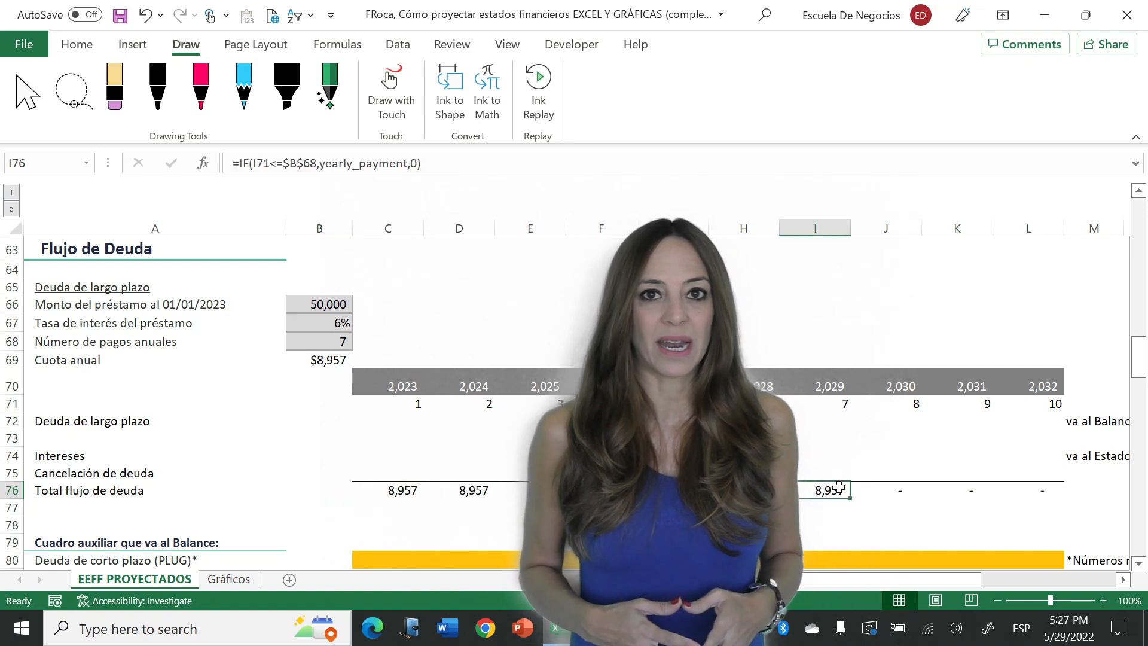
click(502, 153)
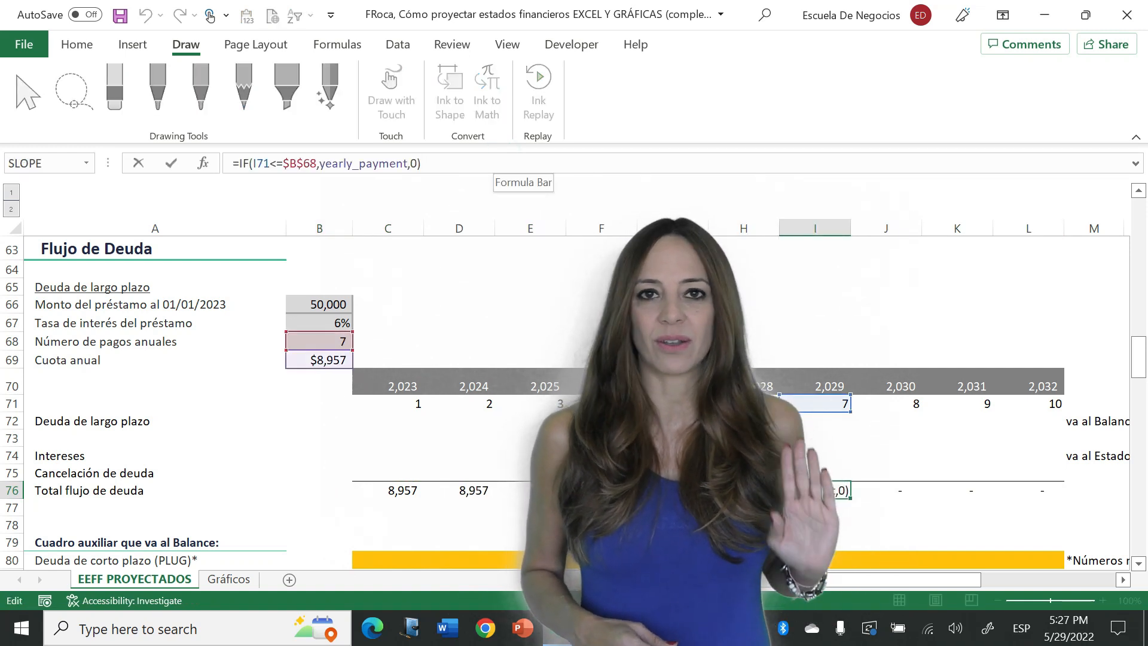
key(Escape)
key(Right)
key(F2)
key(Escape)
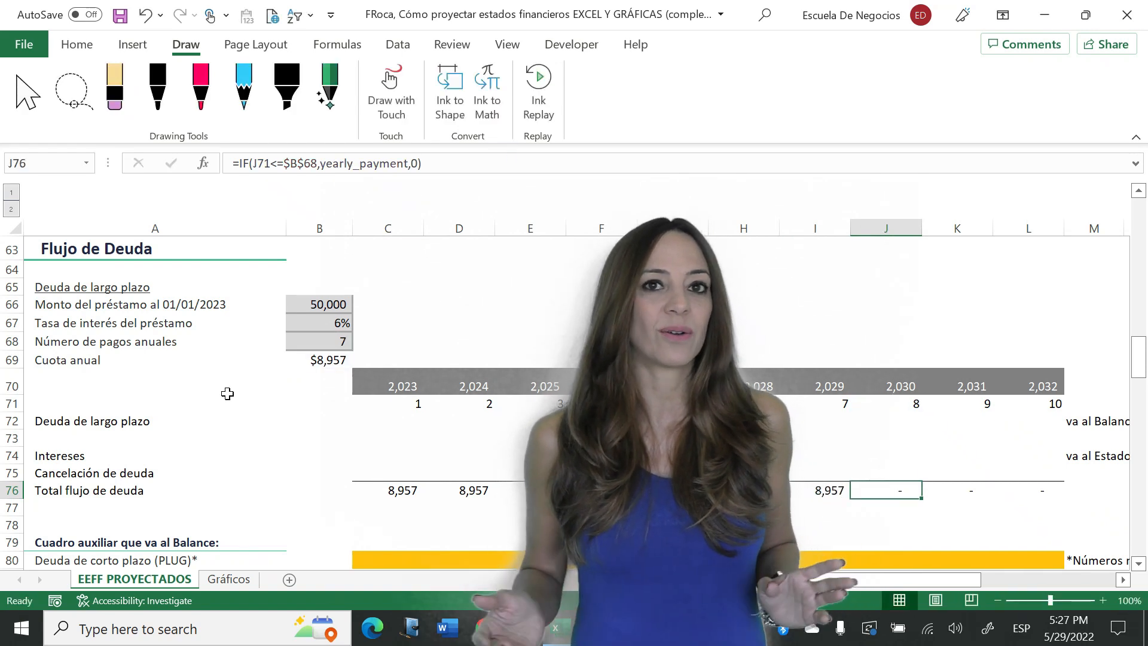
click(397, 455)
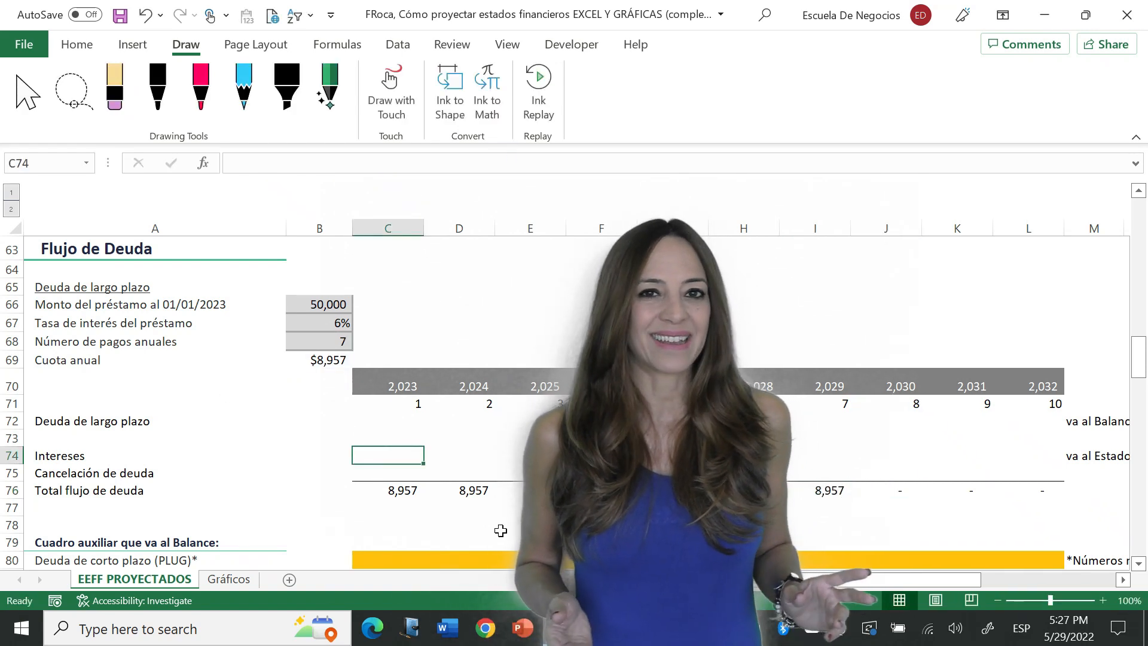
text(=)
key(Escape)
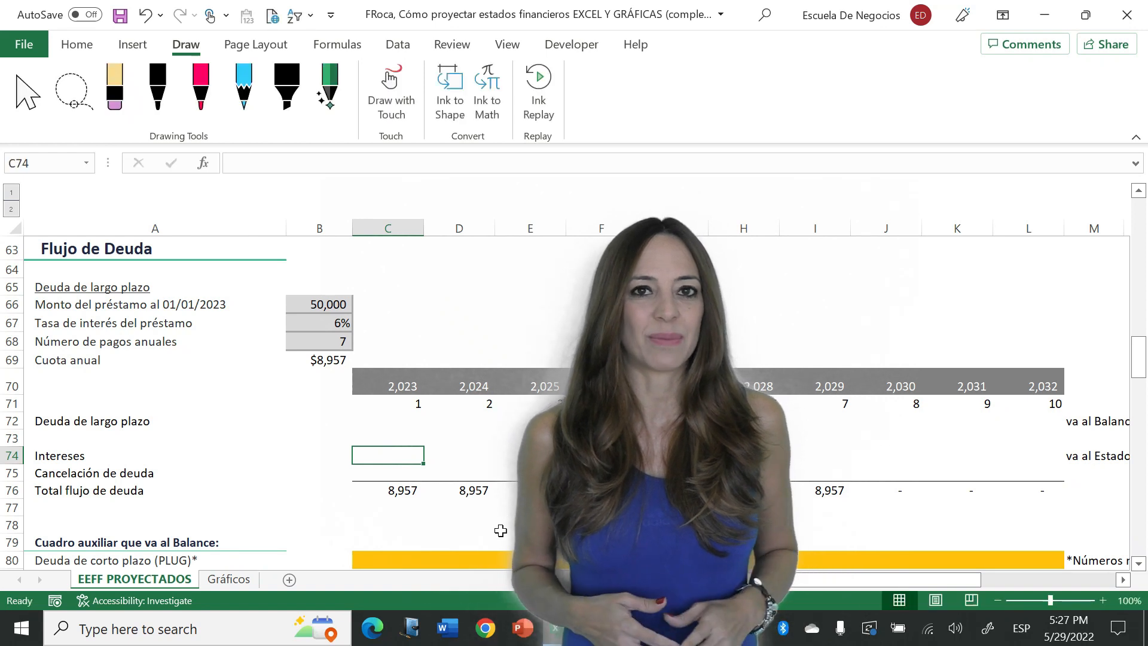
- Link the year 1 long-term debt in C72 to the loan amount with =B66
key(Up)
key(Up)
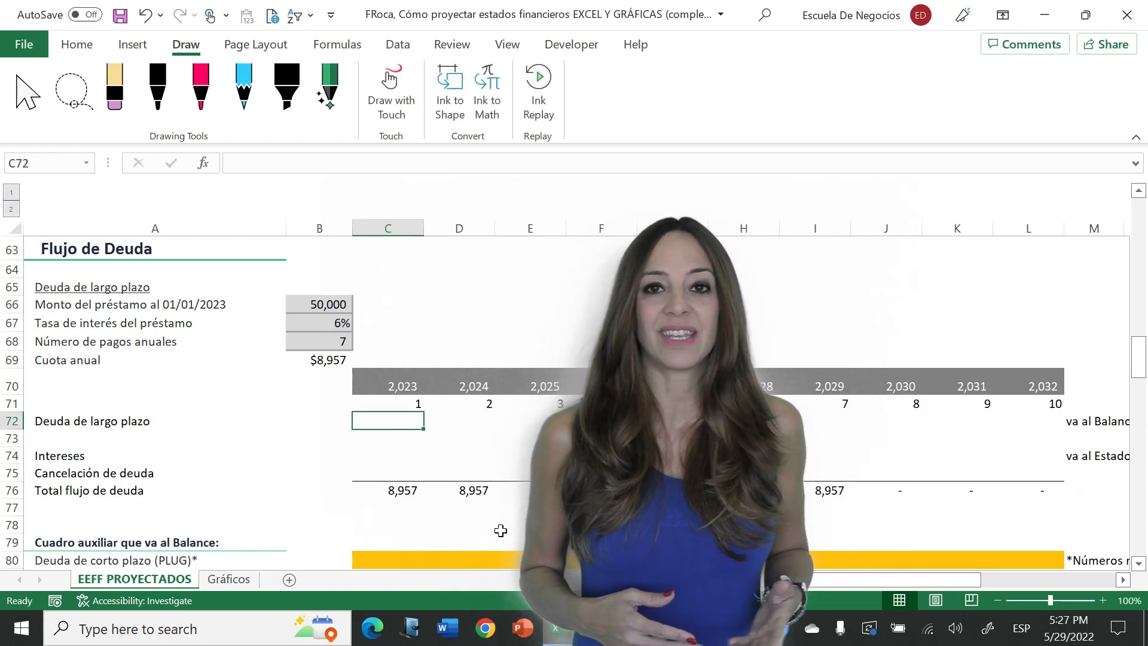
text(=)
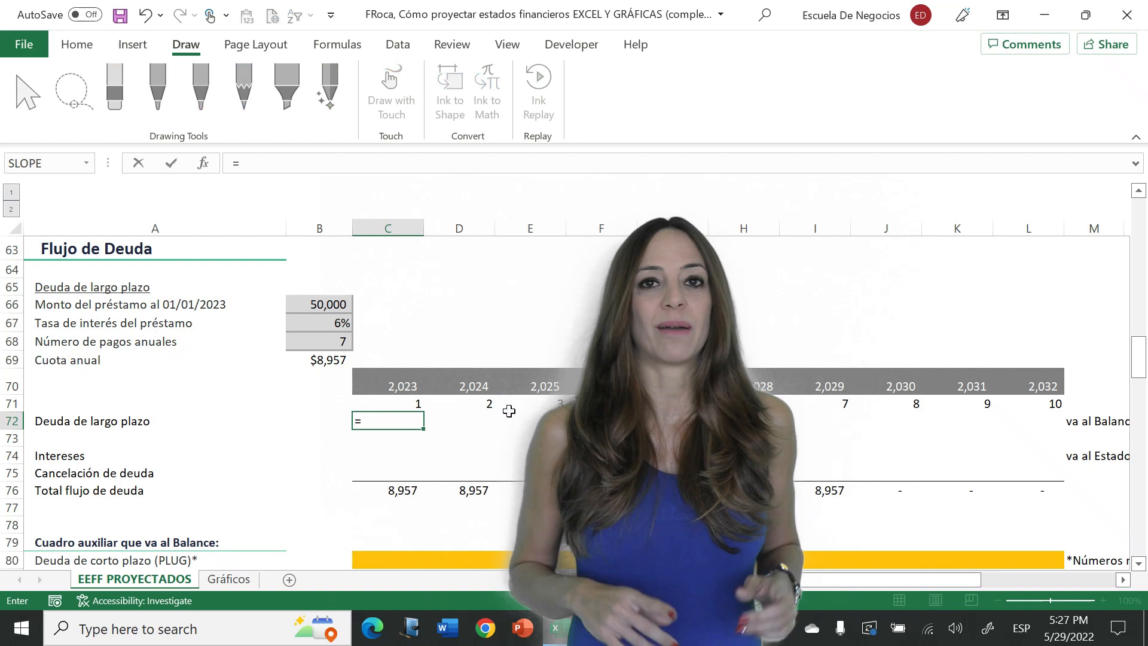
click(336, 302)
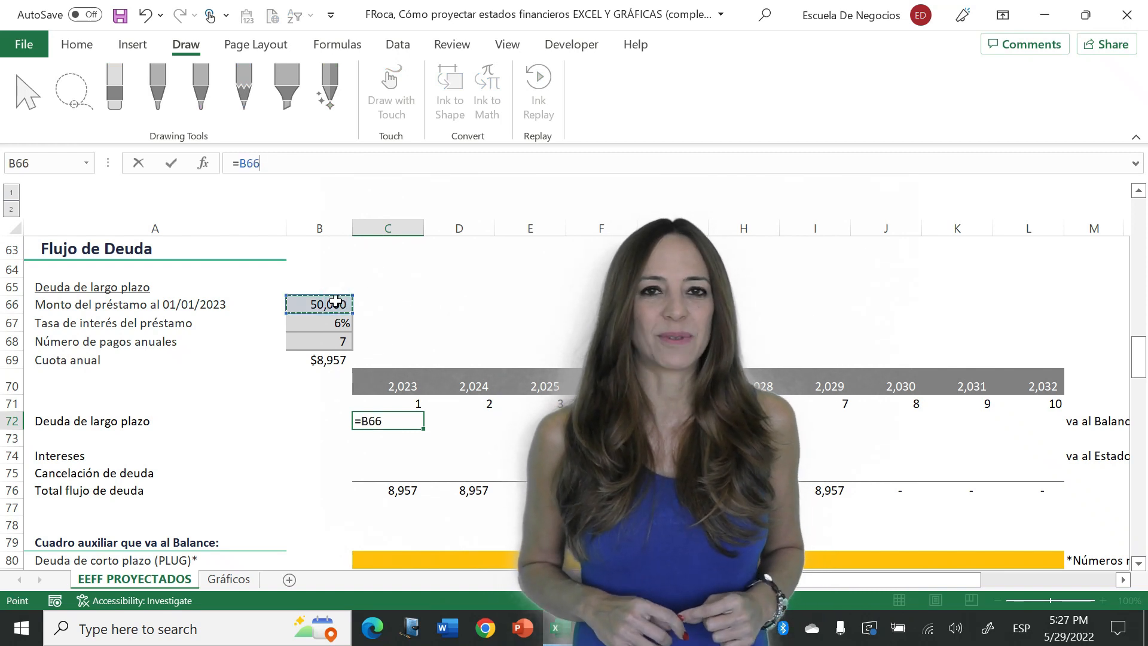
key(Return)
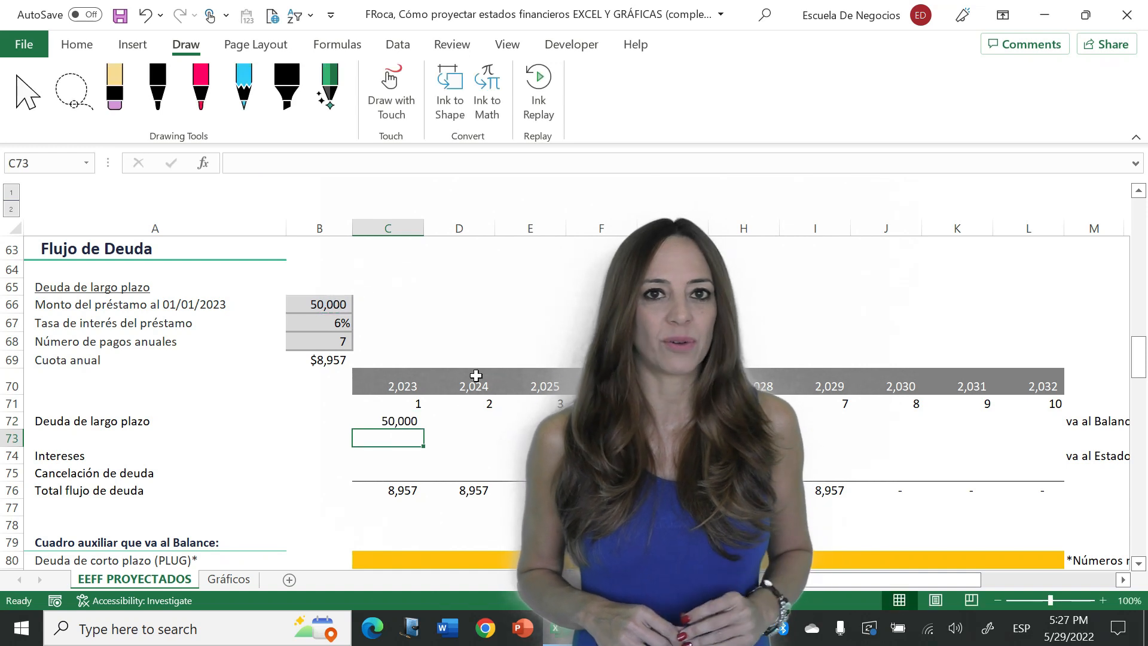
- Calculate the year 2 long-term debt in D72 as the prior balance minus the prior debt repayment, =C72-C75
click(487, 419)
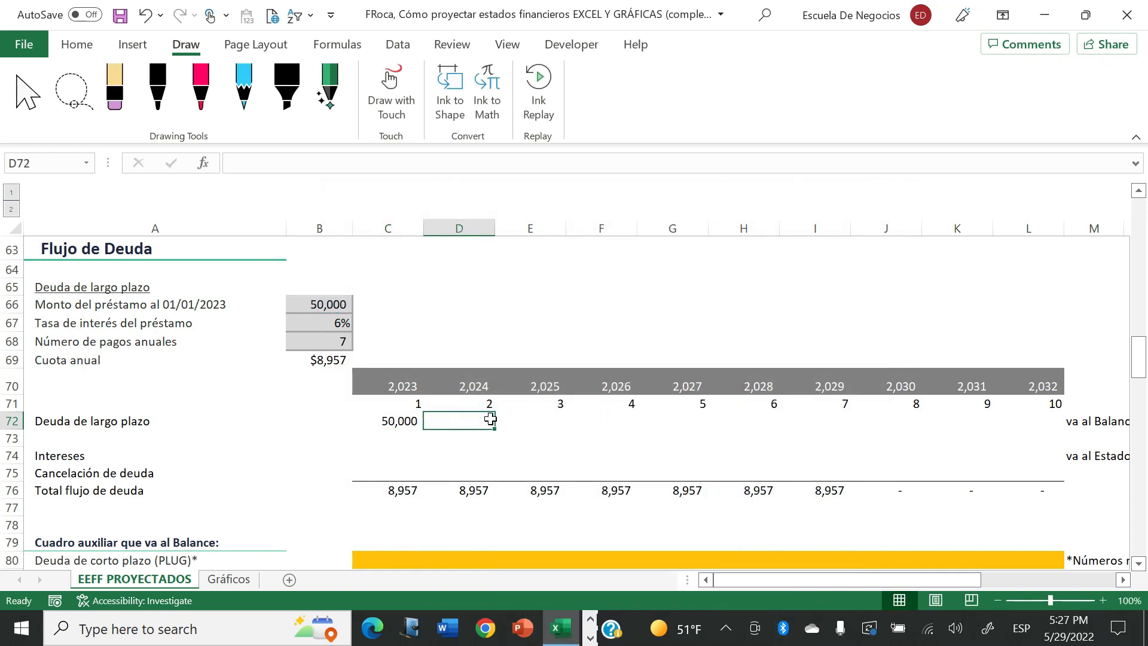
text(=)
key(Left)
text(-)
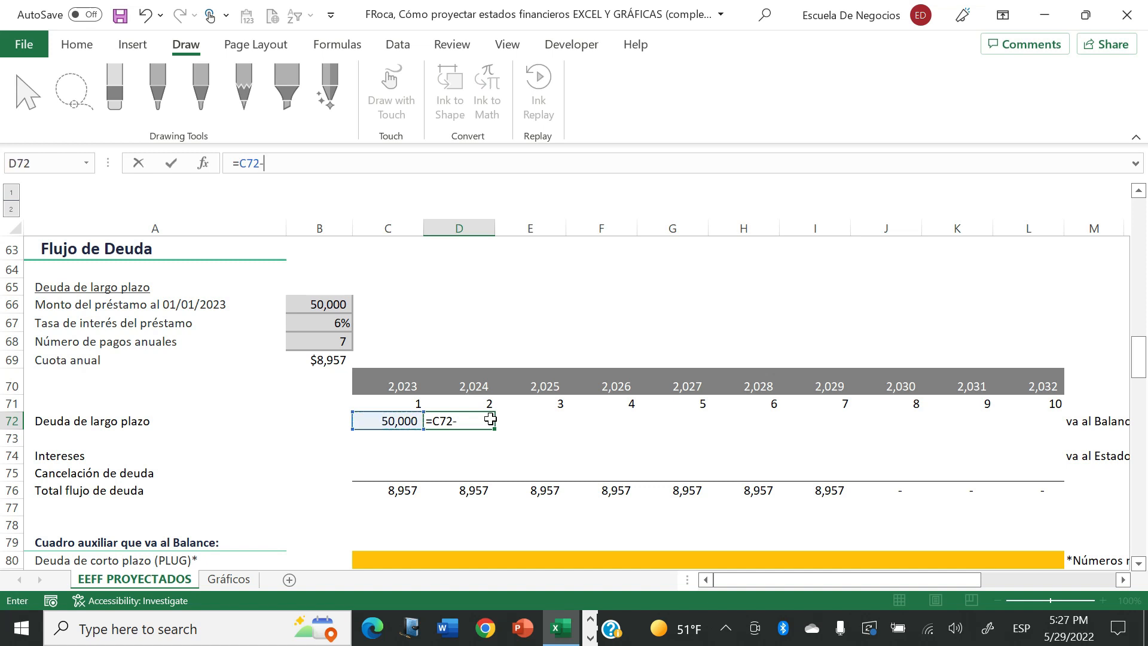
click(401, 469)
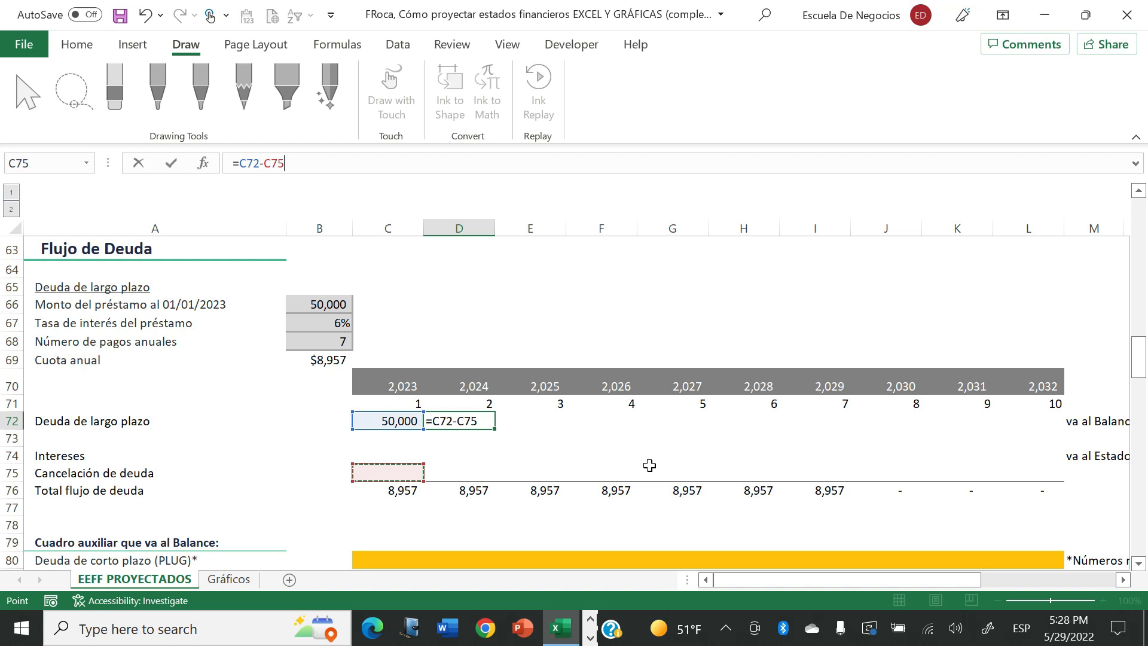
key(Return)
- Copy the long-term debt formula from D72 across row 72 through year 10
key(Up)
key(ctrl+c)
key(shift+Right)
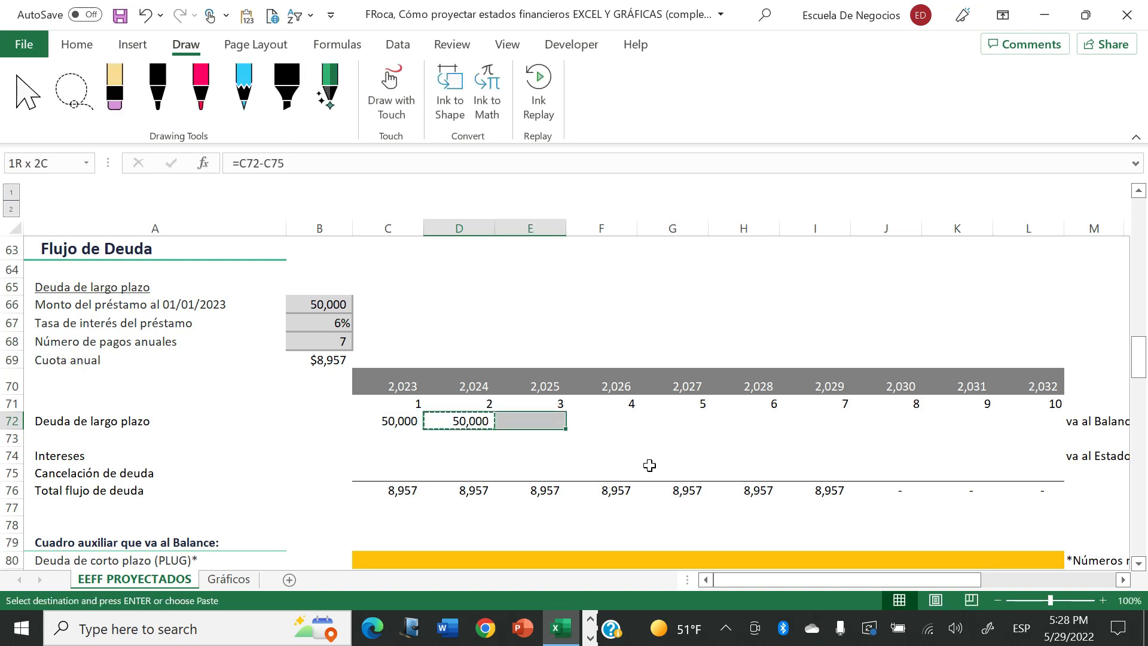
key(shift+Right)
key(shift+Right)
key(shift+Right)
key(shift+Right)
key(shift+Right)
key(shift+Right)
key(shift+Right)
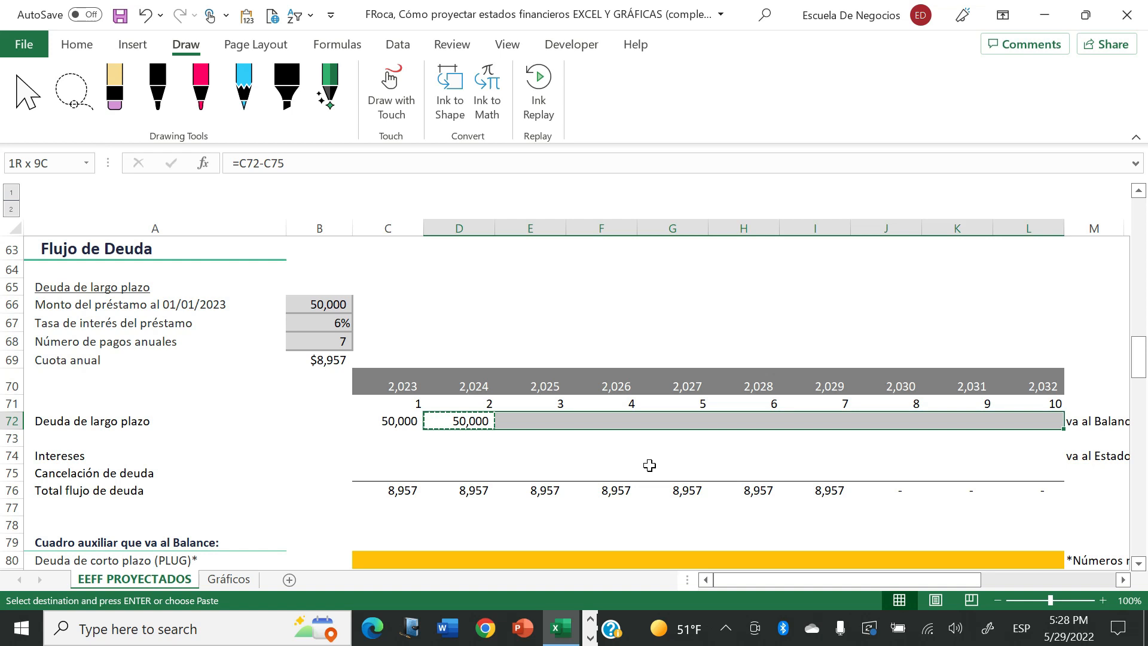
key(Return)
- Calculate the year 1 interest in C74 as the long-term debt in C72 times the loan interest rate in B67
click(413, 491)
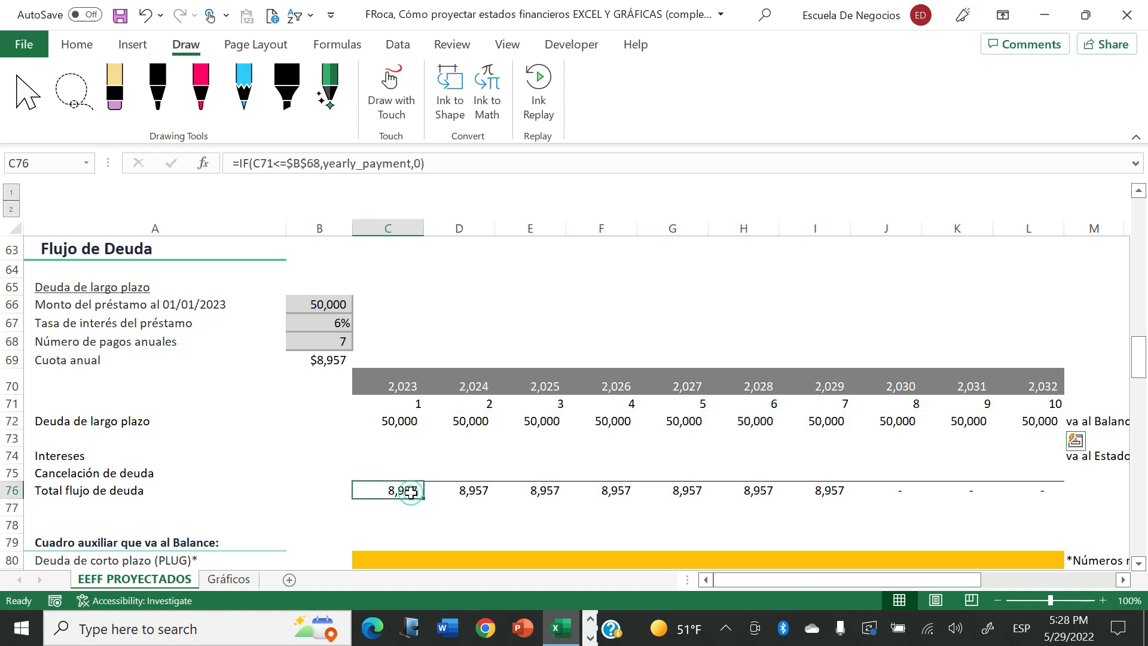
click(410, 472)
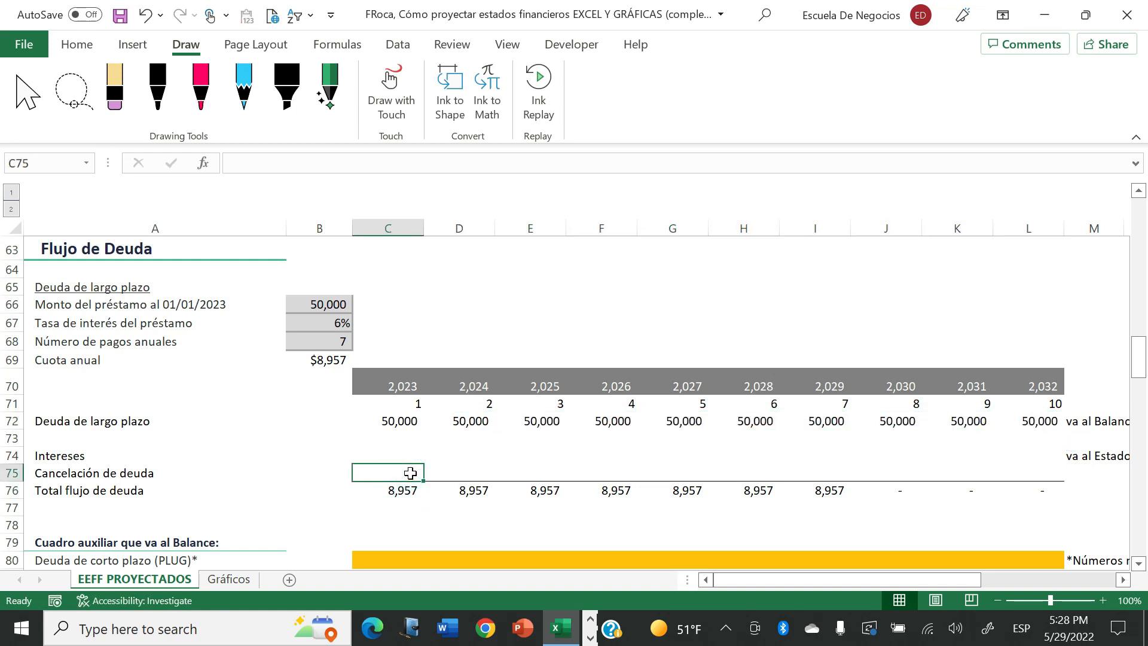
click(407, 452)
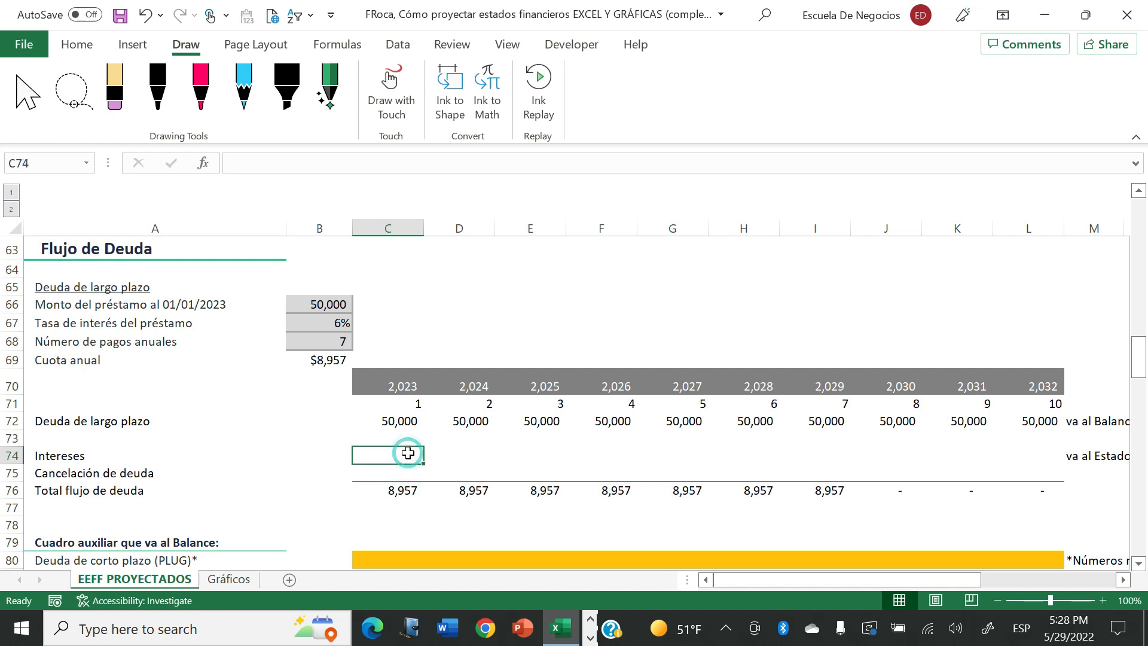
text(=)
key(Up)
key(Up)
text(*)
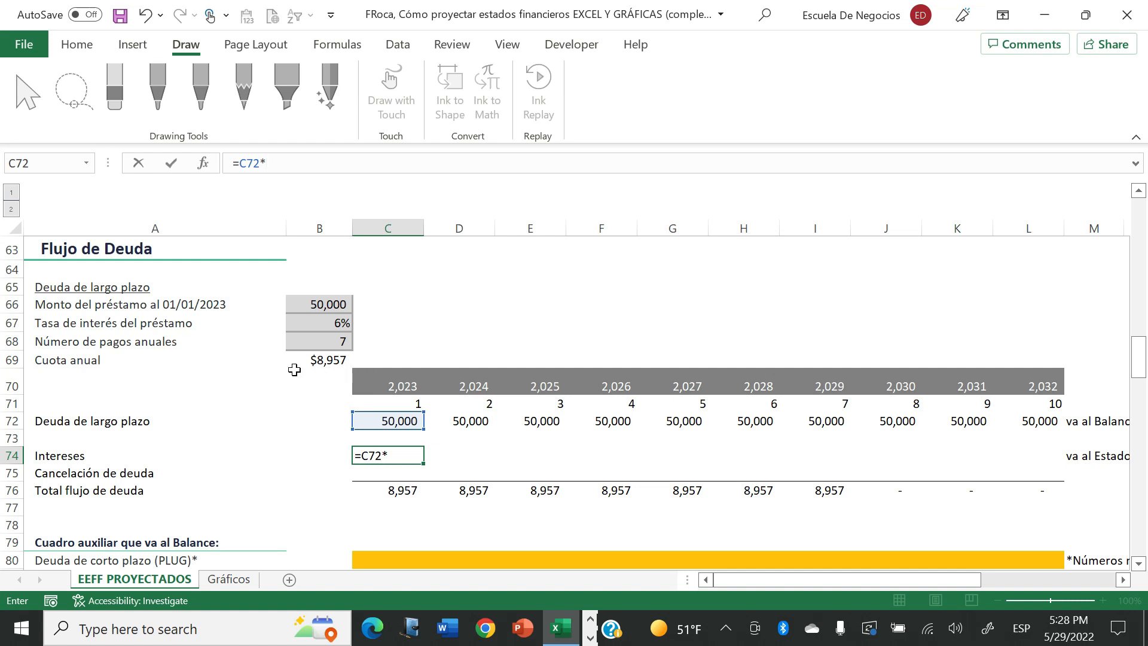
click(332, 321)
key(Return)
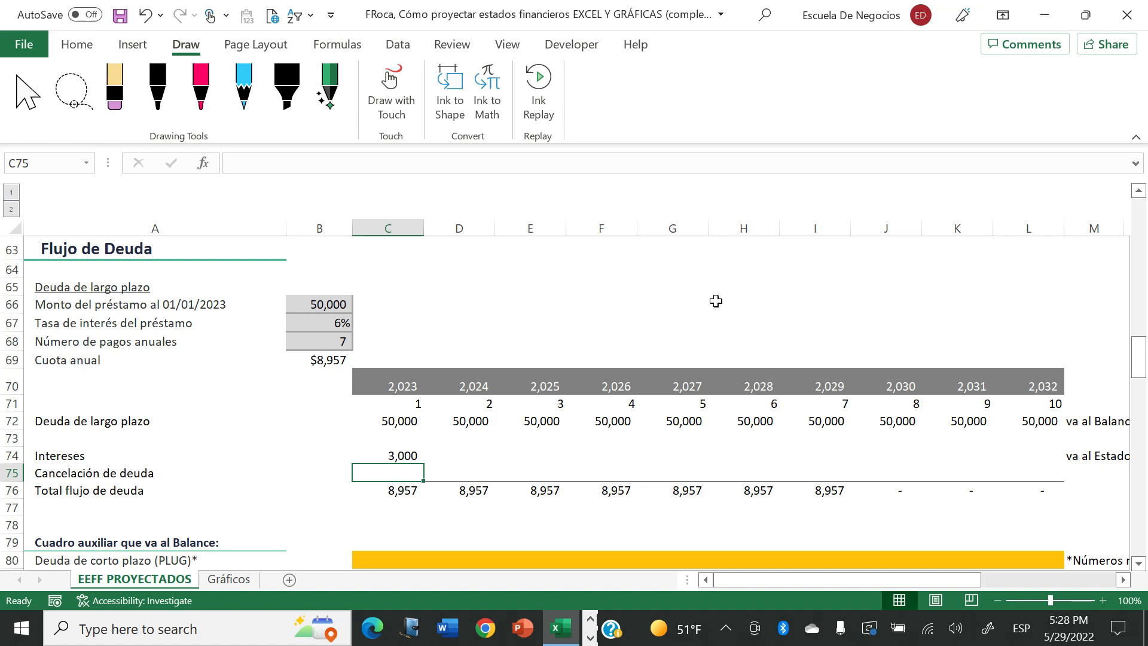
- Calculate the year 1 debt repayment in C75 as total debt flow minus interest, =+C76-C74
key(Down)
key(Up)
text(+)
key(Down)
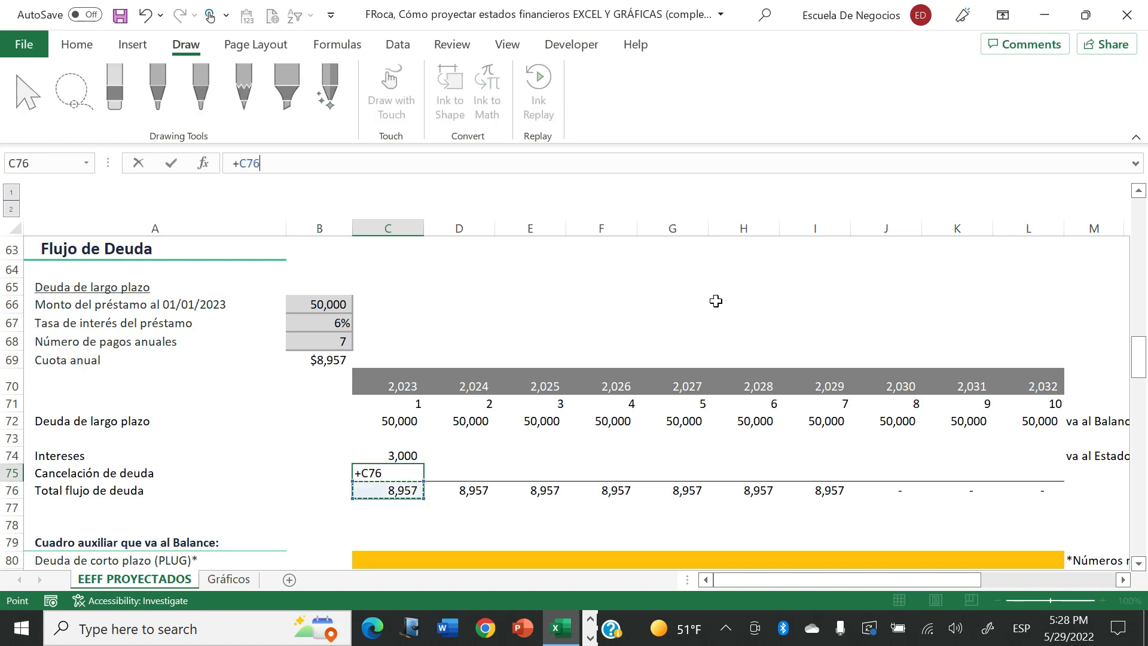
text(-)
key(Up)
key(Return)
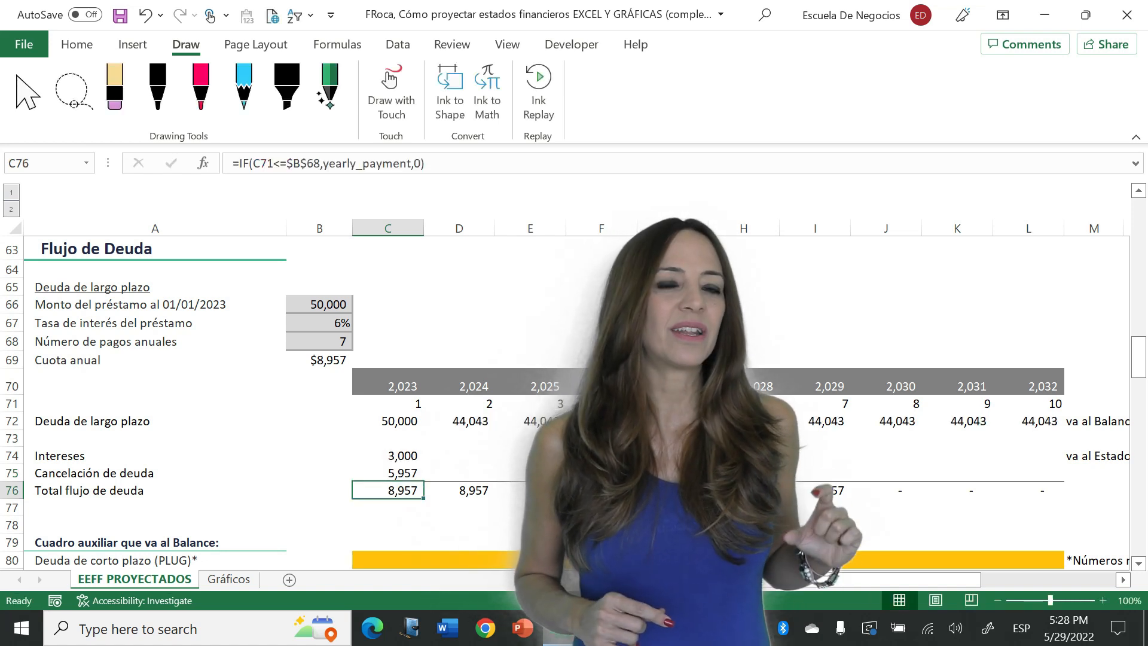
- Replace the year 1 debt repayment formula in C75 with the opening of an IF function
key(Up)
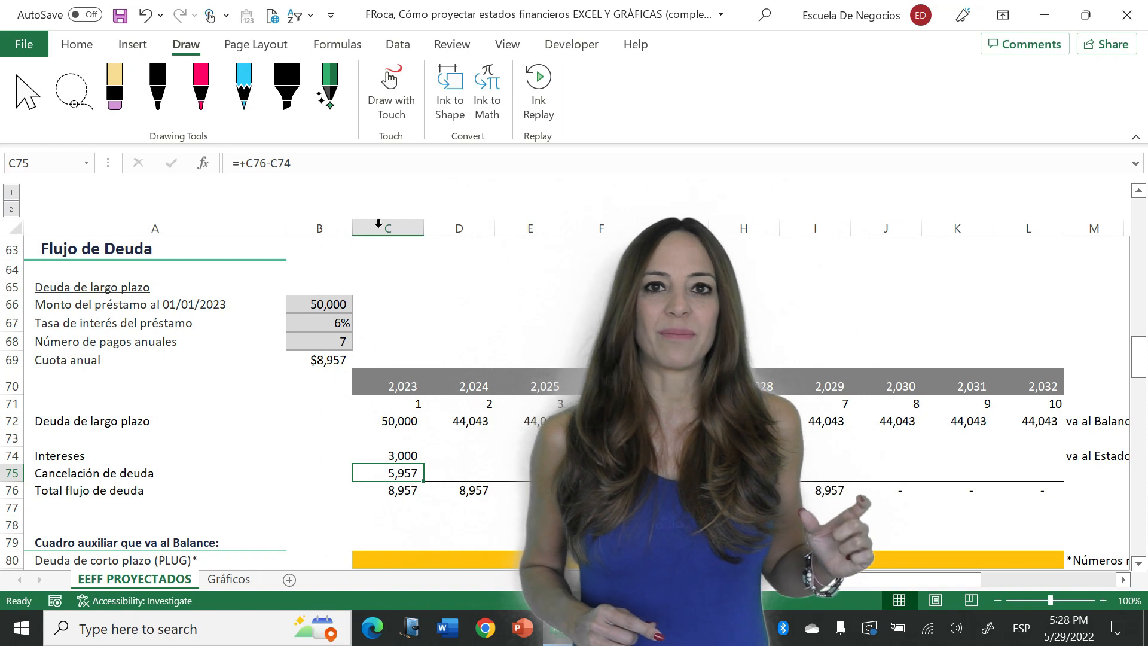
key(F2)
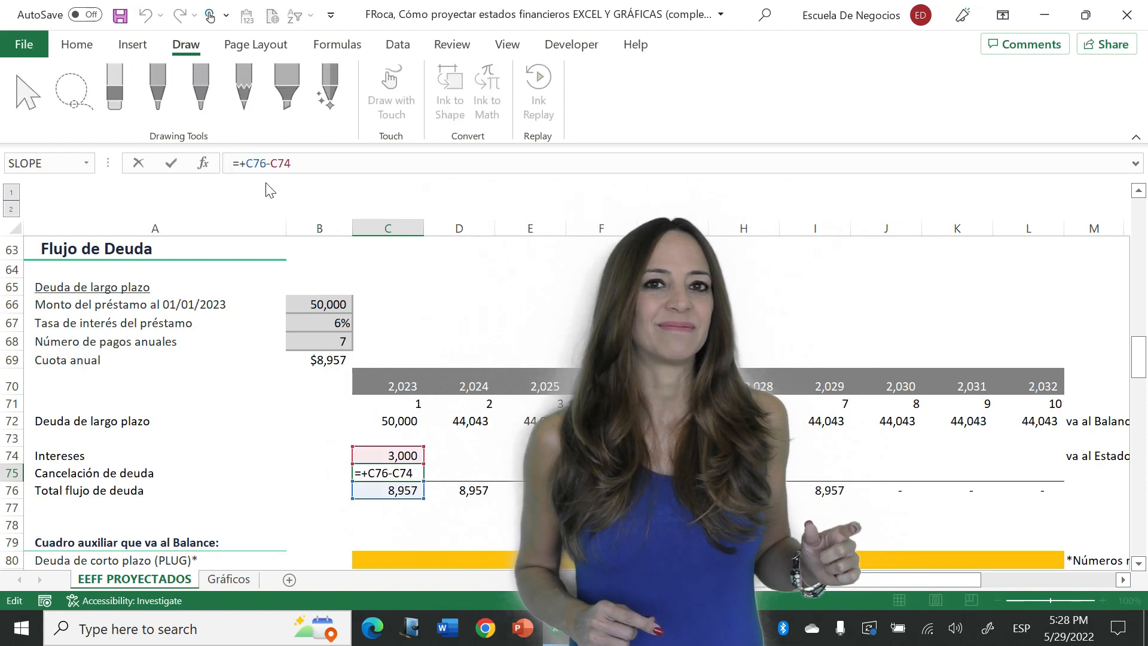
key(Home)
key(Right)
key(Delete)
text(IF()
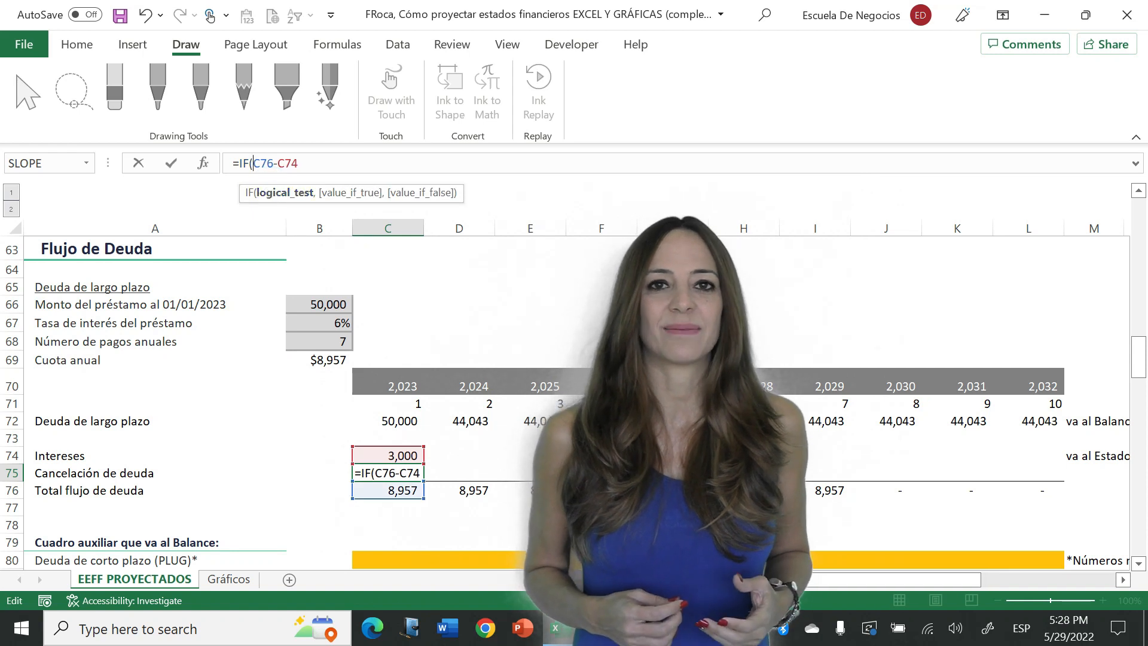
click(315, 163)
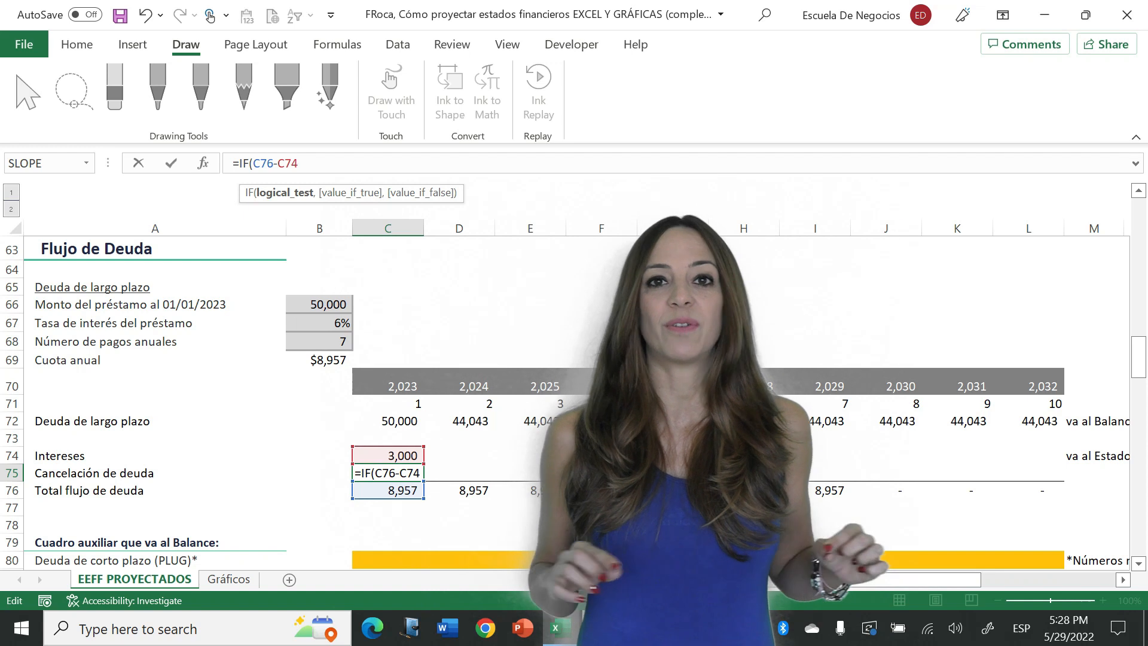
click(253, 163)
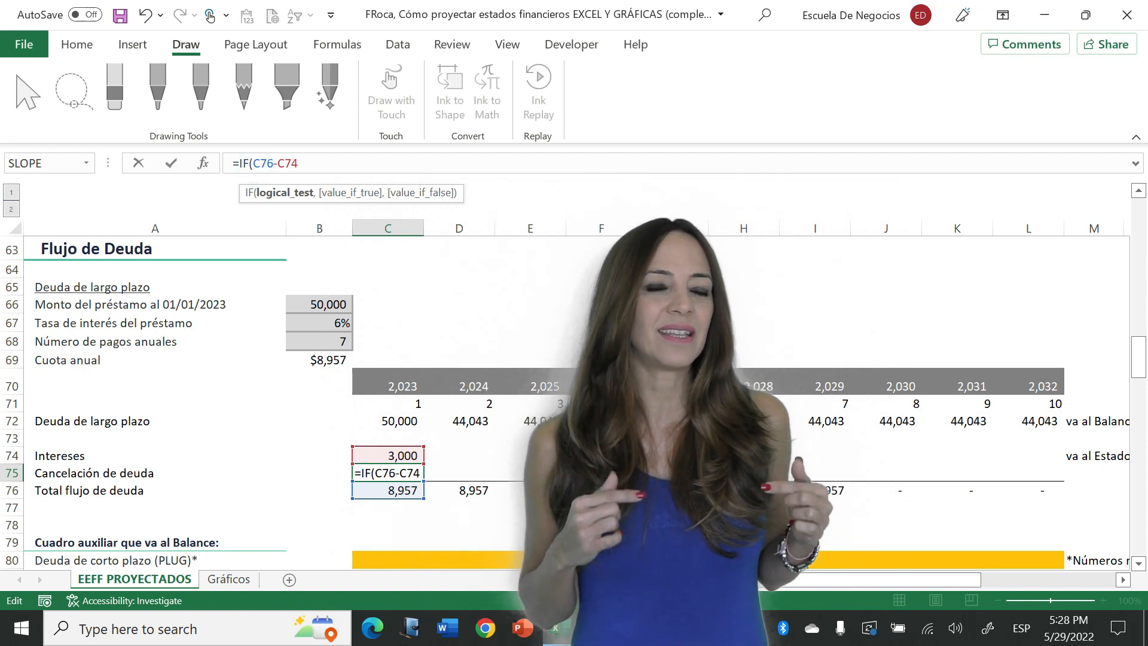
key(BackSpace)
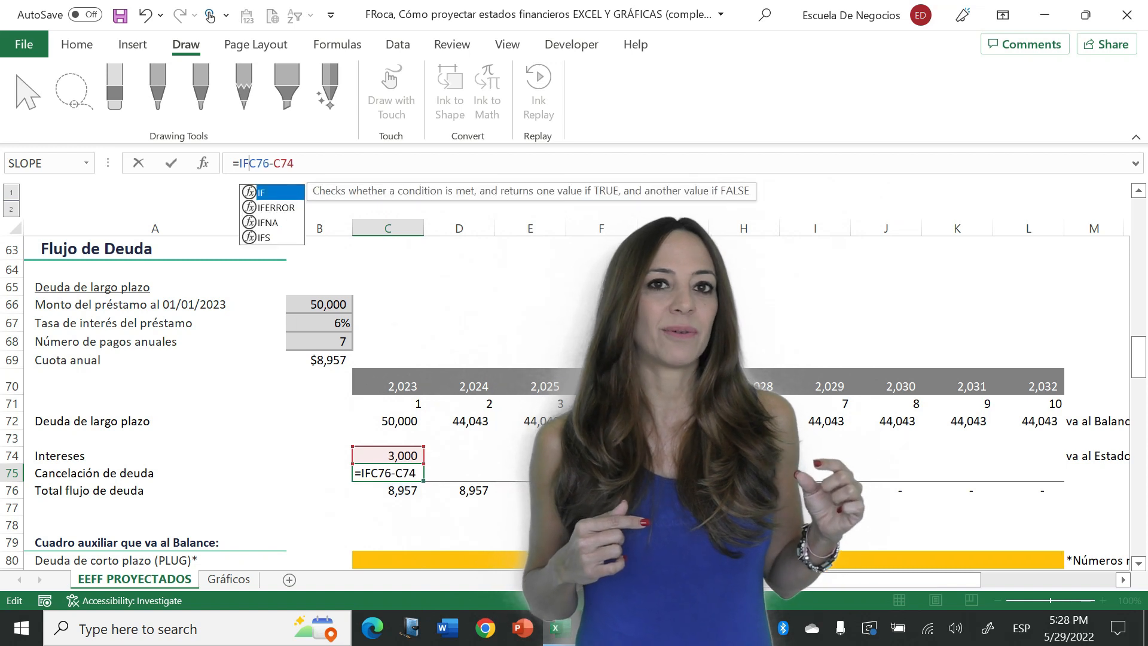
text(()
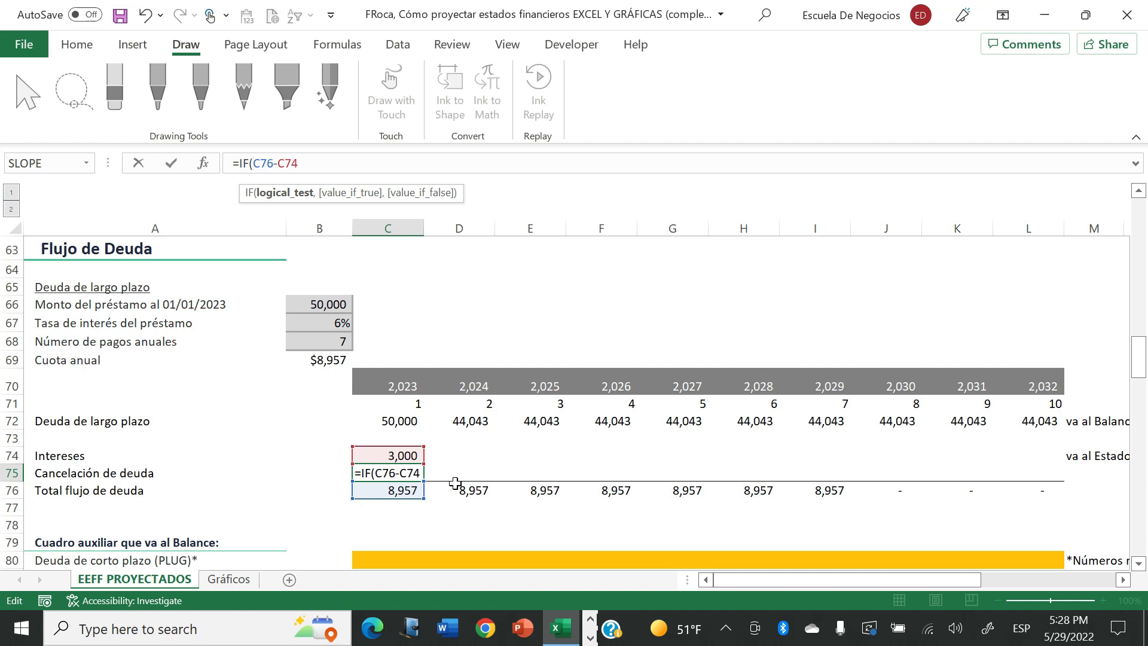
key(BackSpace)
key(BackSpace)
key(BackSpace)
key(BackSpace)
key(BackSpace)
key(BackSpace)
key(BackSpace)
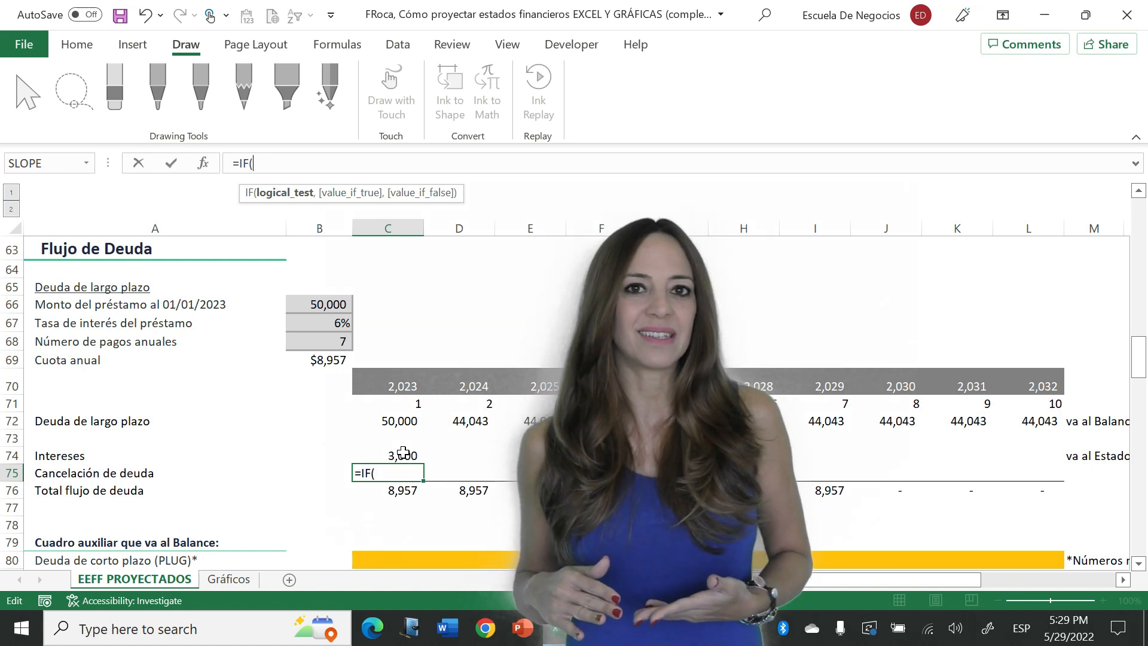
- Complete the C75 formula to return total debt flow minus interest when interest is above zero, otherwise 0: =IF(C74>0,C76-C74,0)
click(403, 453)
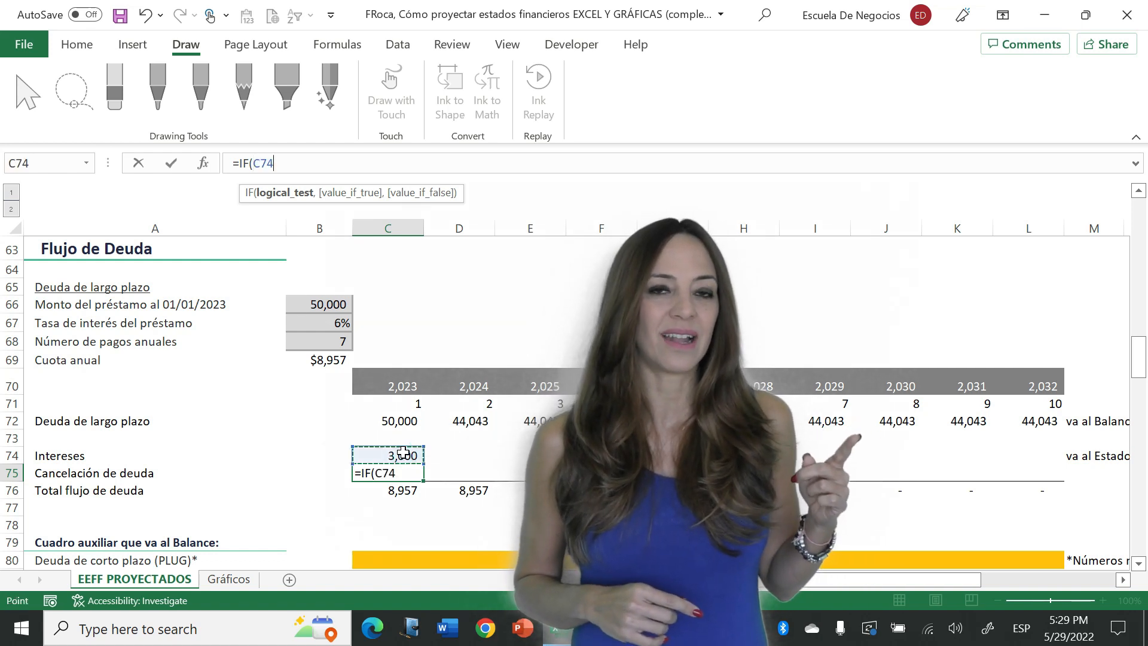
text(>)
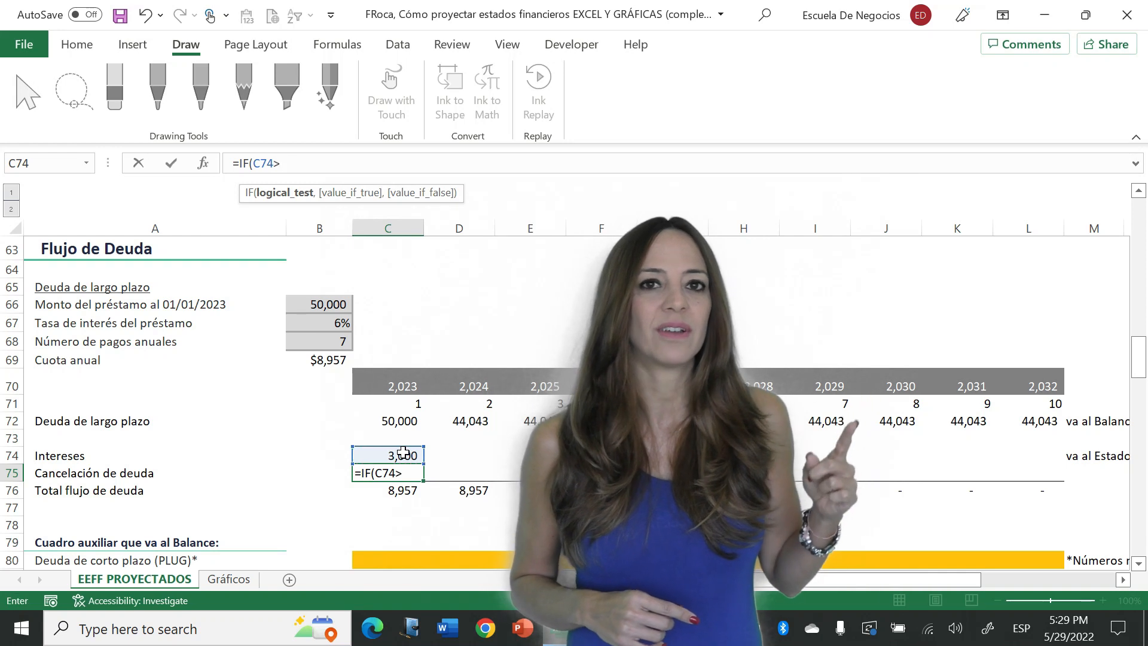
text(0,)
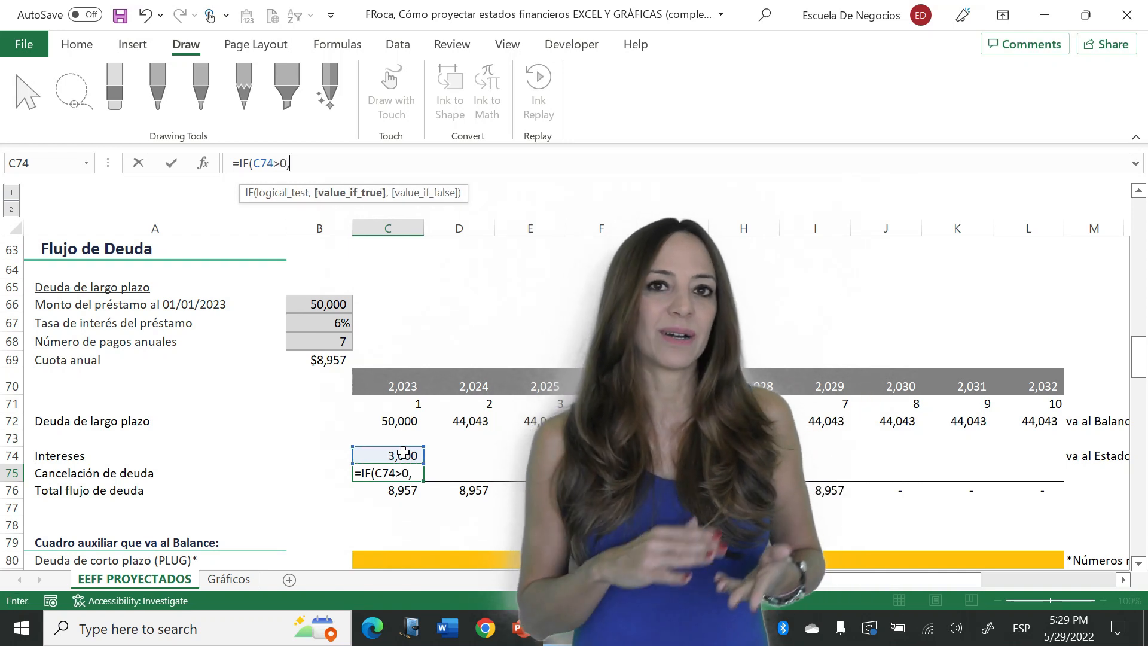
click(413, 490)
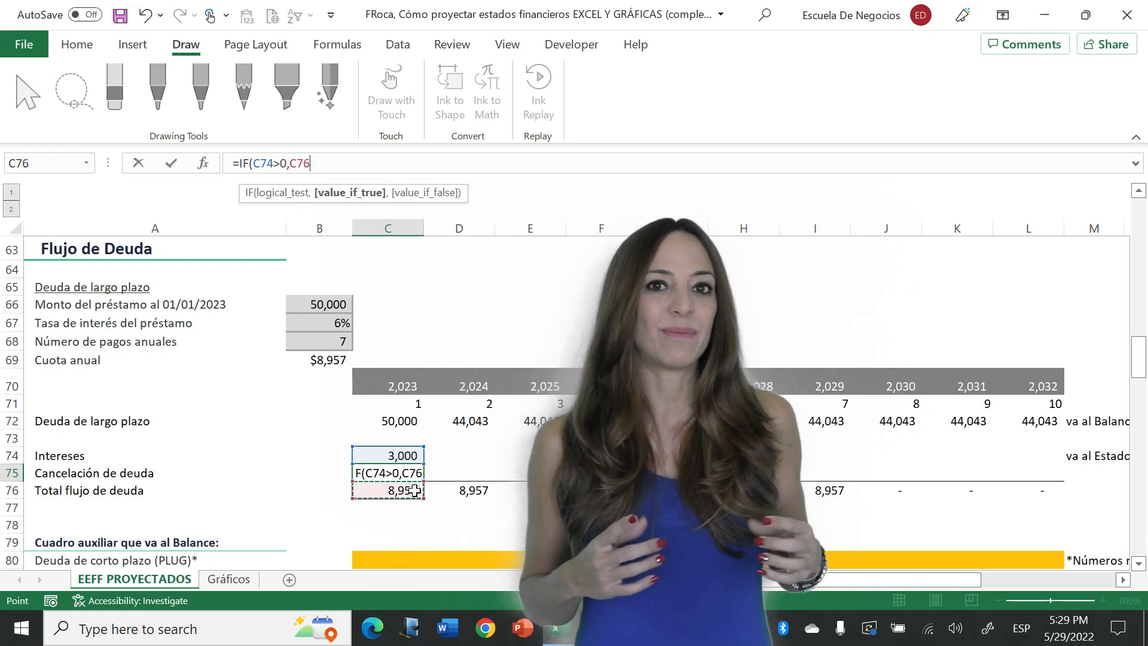
text(-)
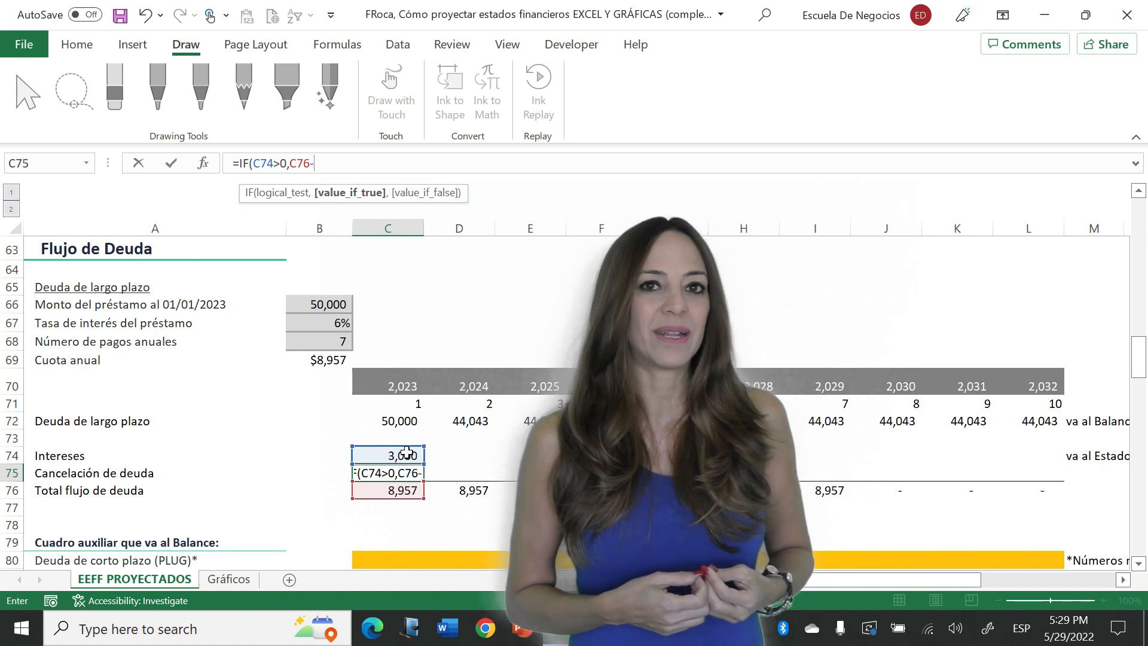
click(443, 452)
key(Left)
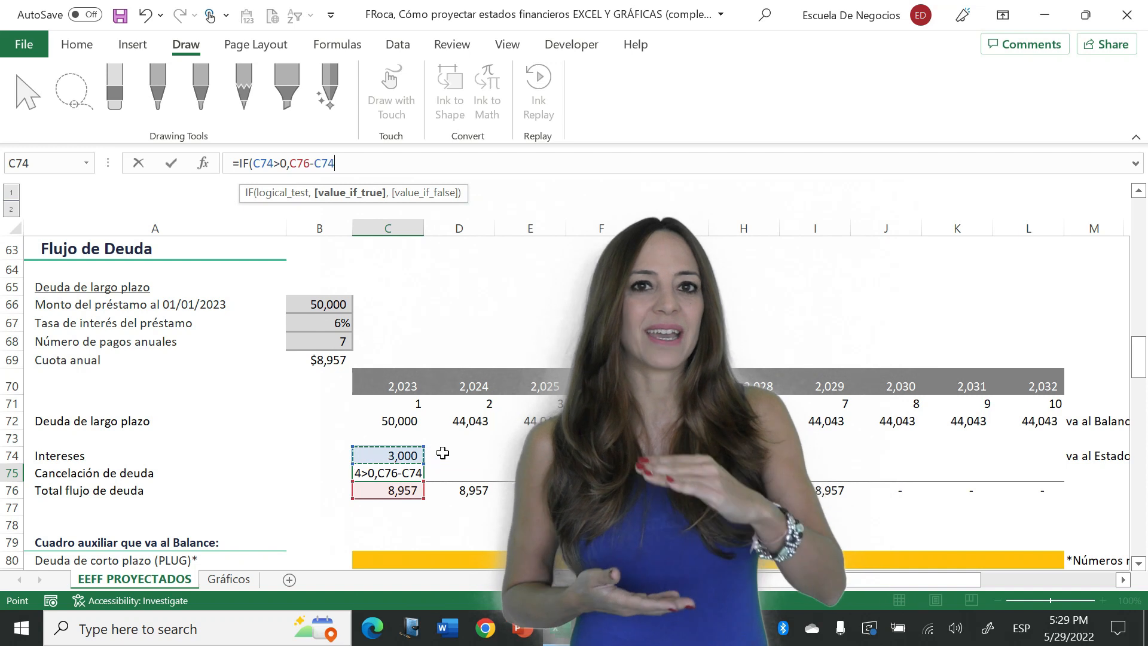
text(,0)
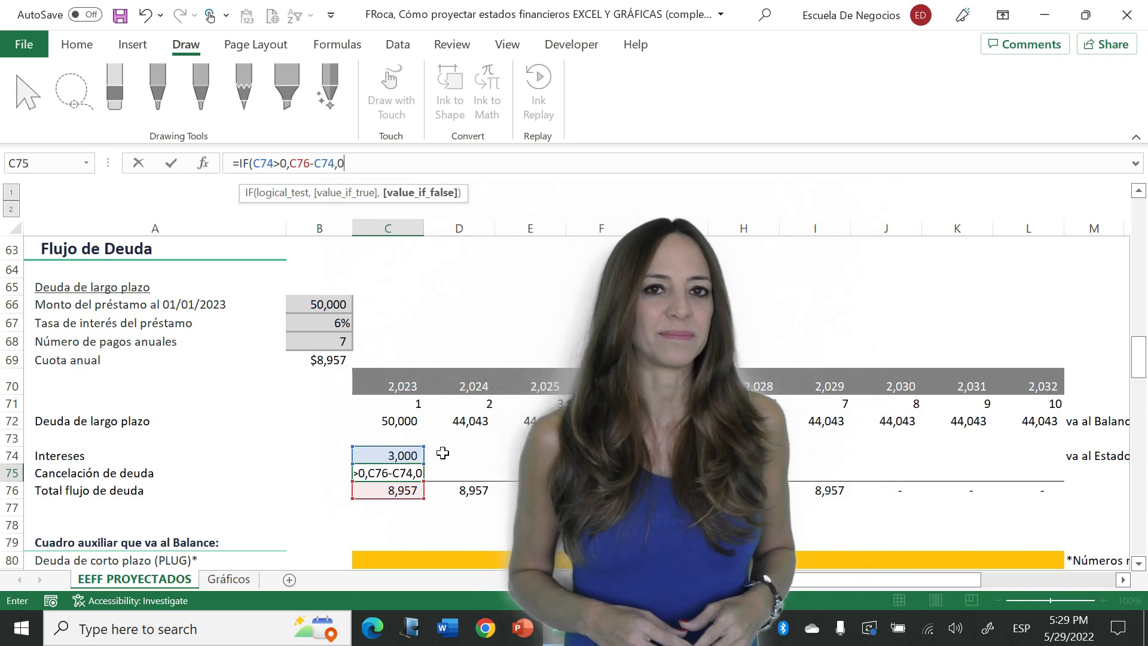
key(Return)
- Copy the year 1 interest and debt repayment formulas in C74:C75 across rows 74 and 75 through year 10
key(Up)
key(shift+Up)
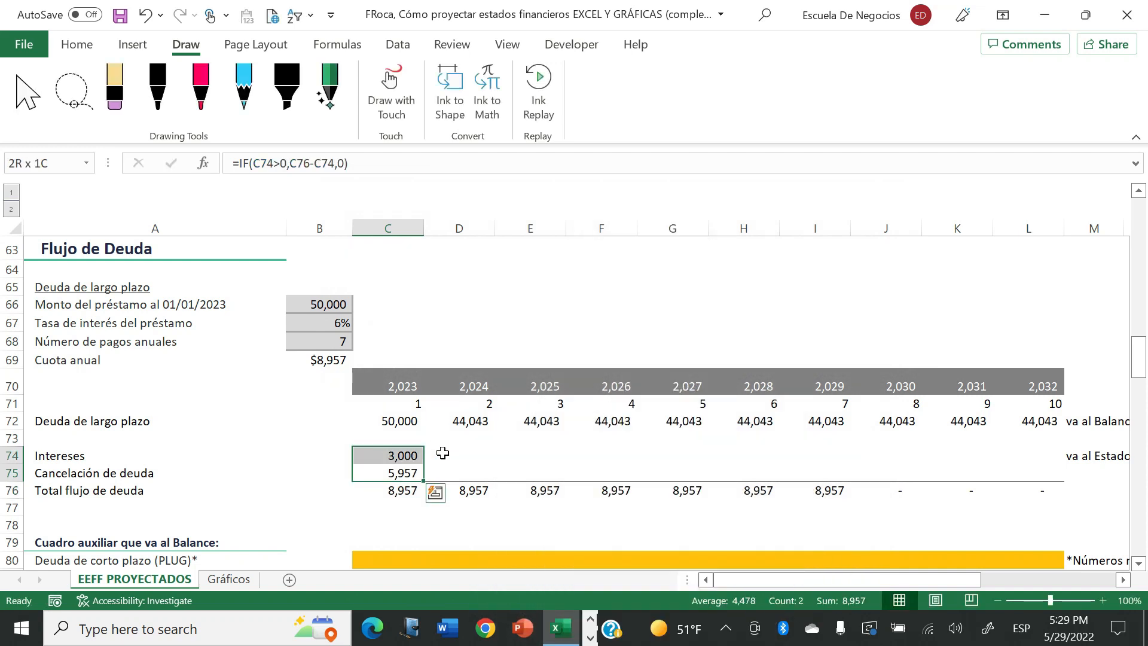
key(ctrl+c)
key(shift+Right)
key(shift+Right)
key(shift+Right)
key(shift+Right)
key(shift+Right)
key(shift+Right)
key(shift+Right)
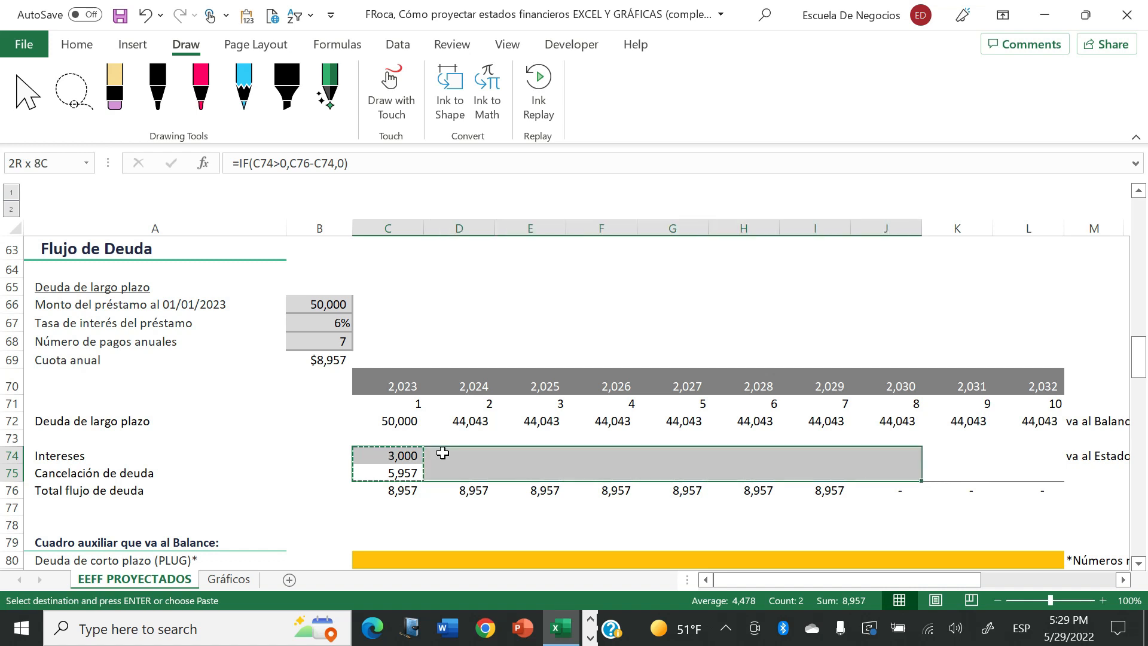
key(shift+Right)
key(shift+Right)
key(Return)
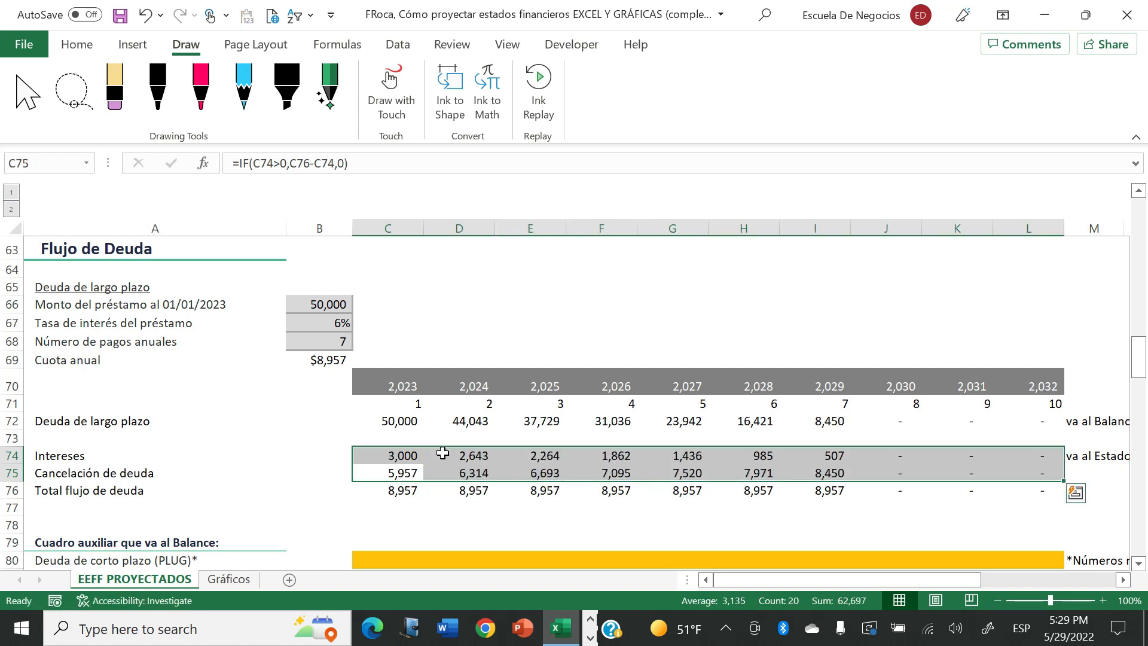
key(Down)
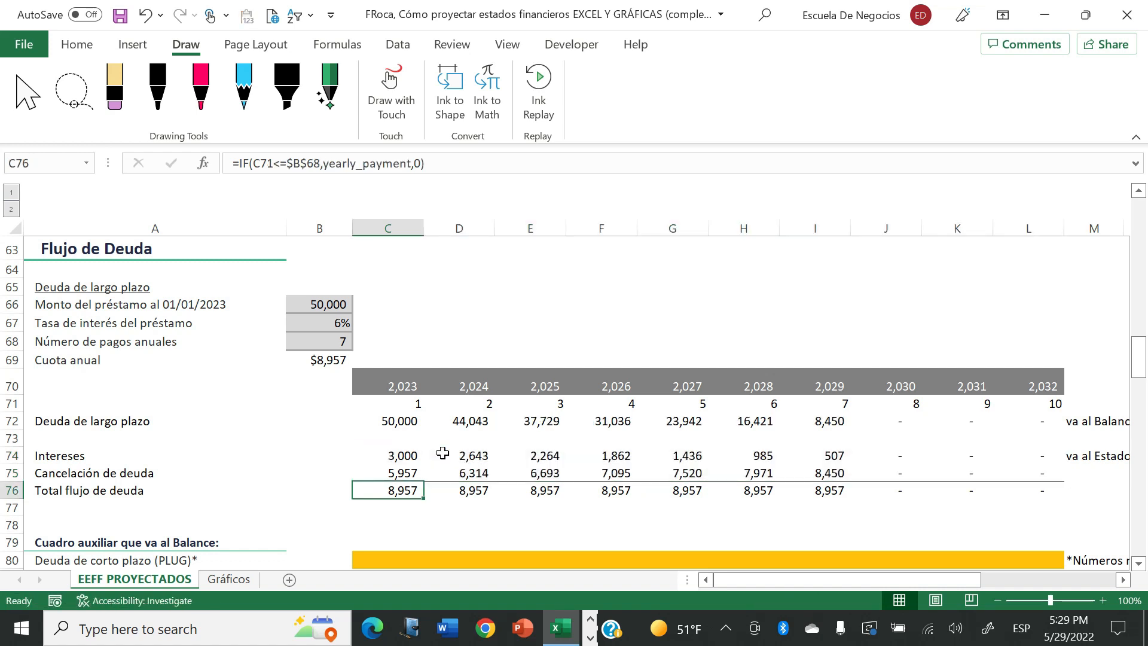
- Test the debt schedule with 5 and 8 annual payments in B68, and set the number of payments back to 7
click(816, 272)
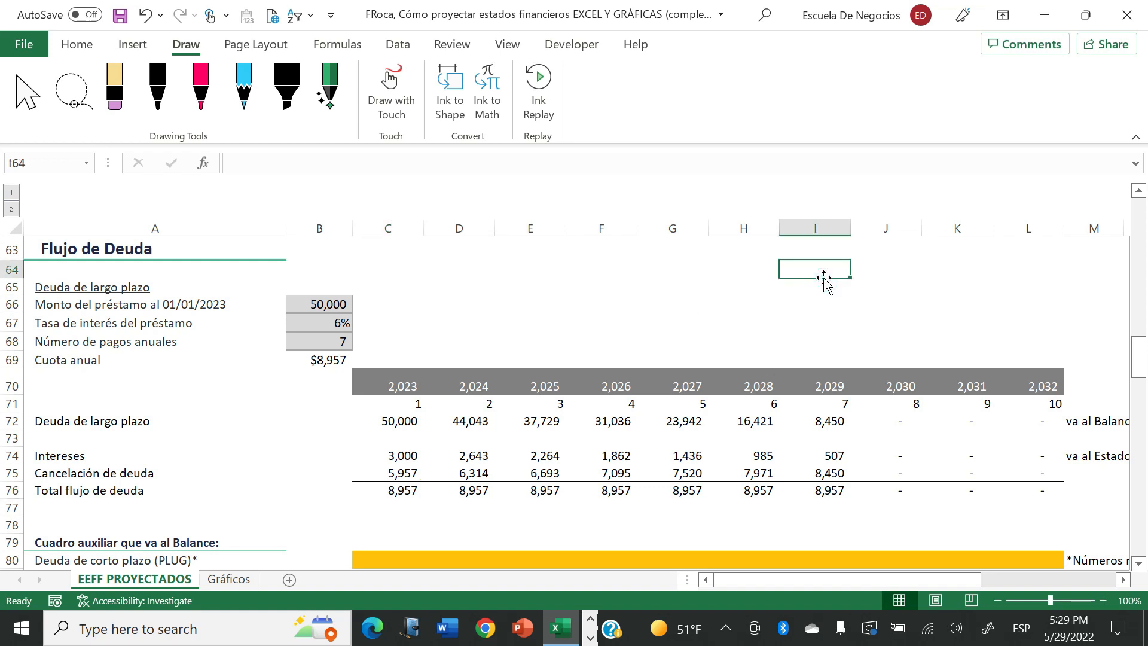
click(339, 339)
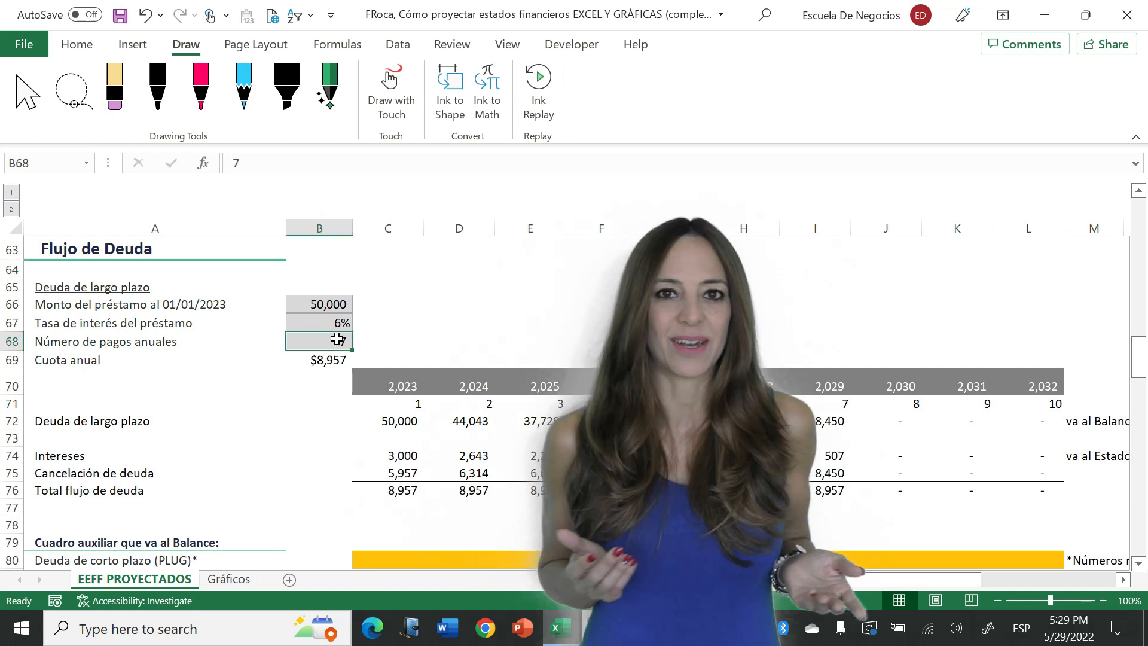
text(5)
key(Return)
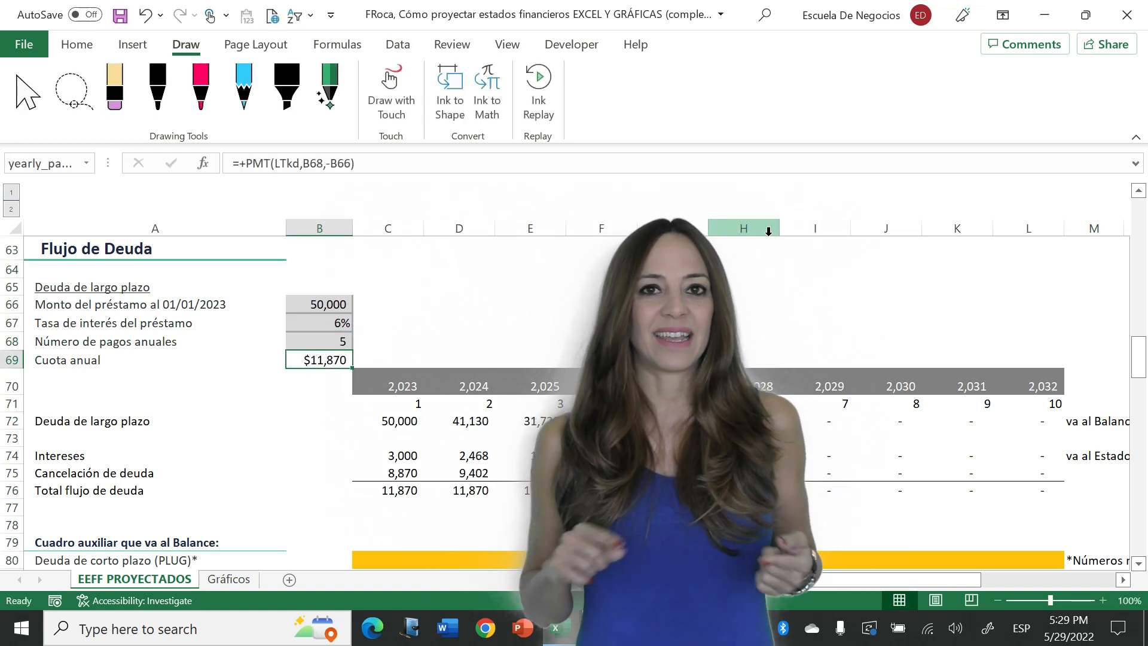
key(Up)
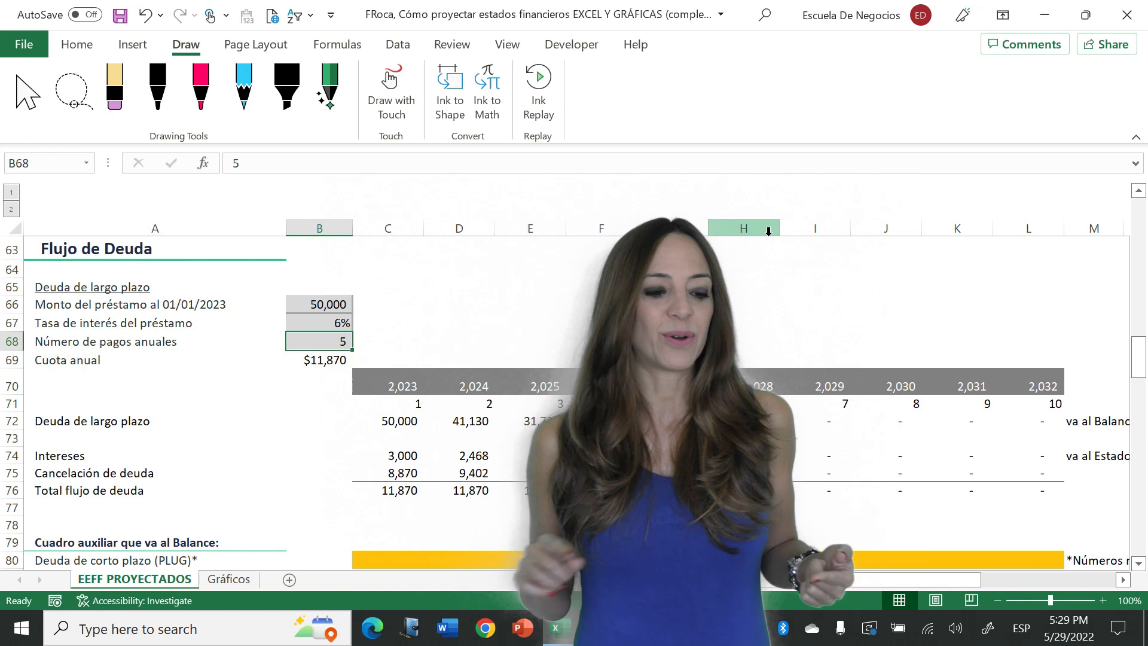
text(8)
key(Return)
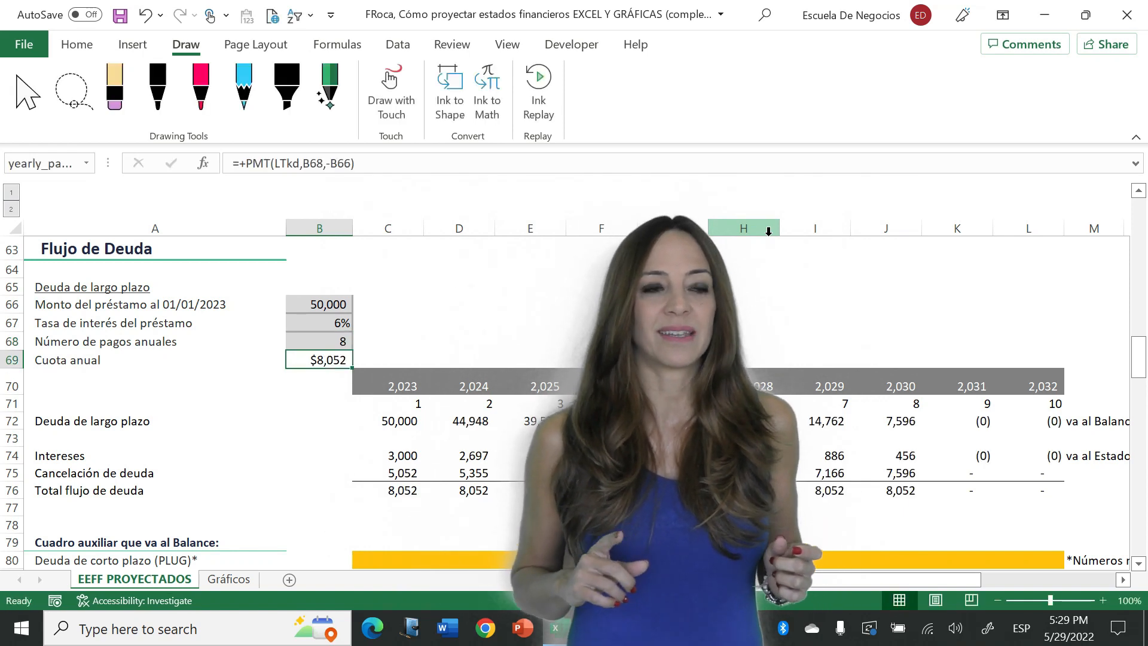
key(Up)
text(7)
key(Return)
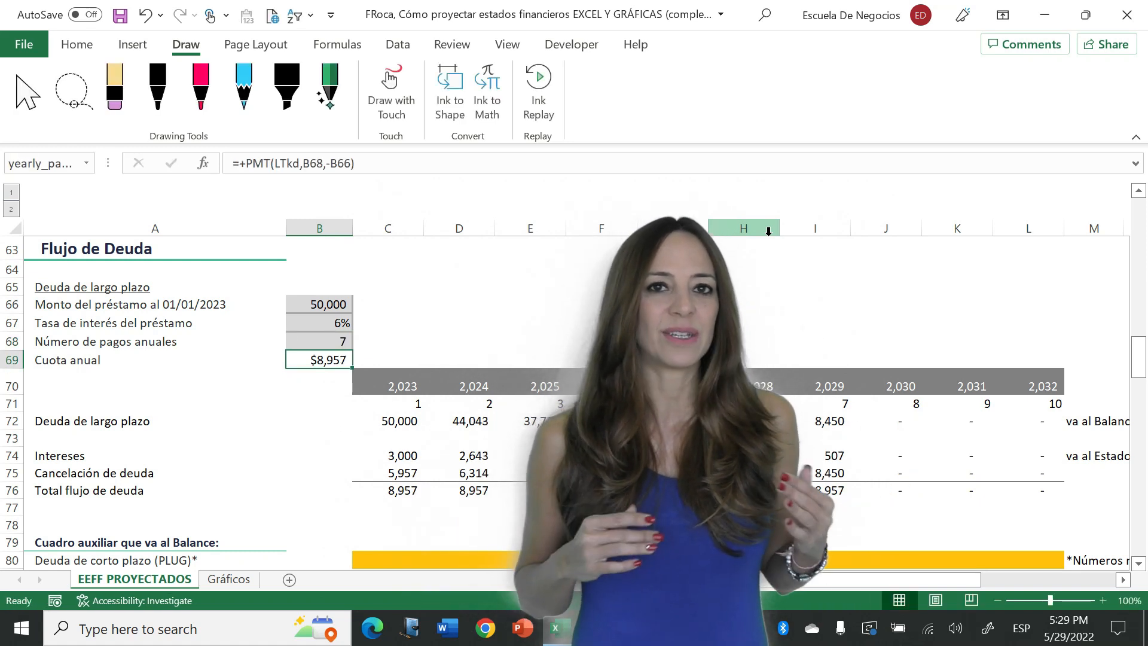
- Examine the auxiliary debt tables below the schedule that feed the balance sheet and the income statement, rows 79 to 95
key(Down)
key(Down)
key(Down)
key(Down)
key(Down)
key(Down)
key(Down)
key(Down)
key(Down)
key(Down)
key(Down)
key(Down)
key(Down)
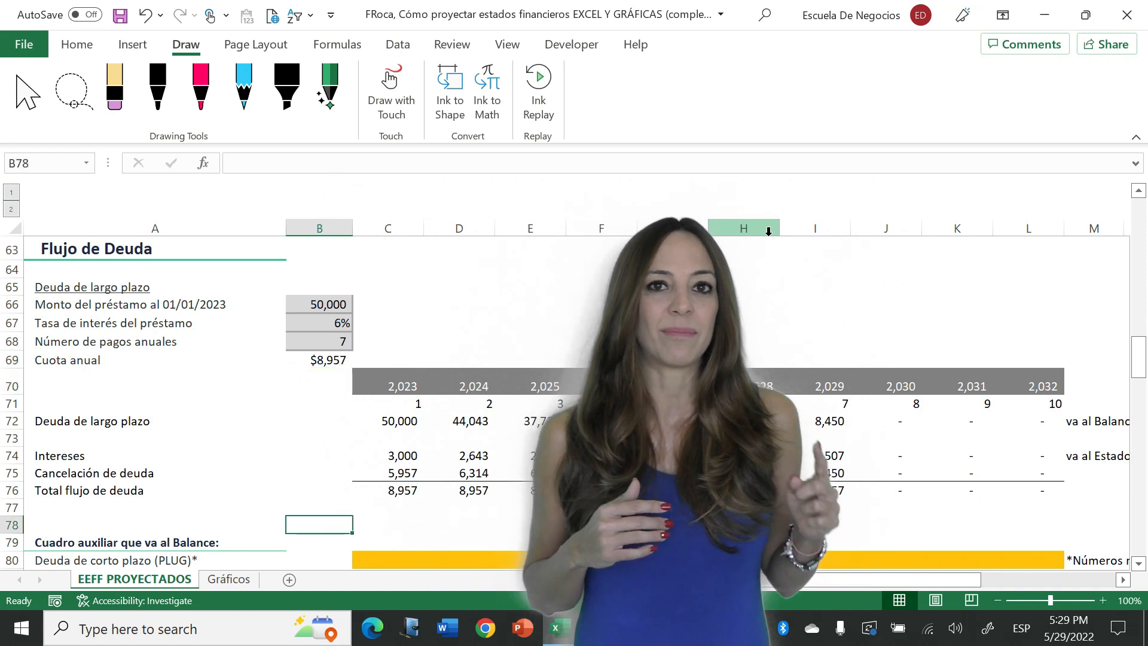
key(Down)
key(Down)
key(Down)
key(Down)
key(Down)
key(Down)
key(Down)
key(Down)
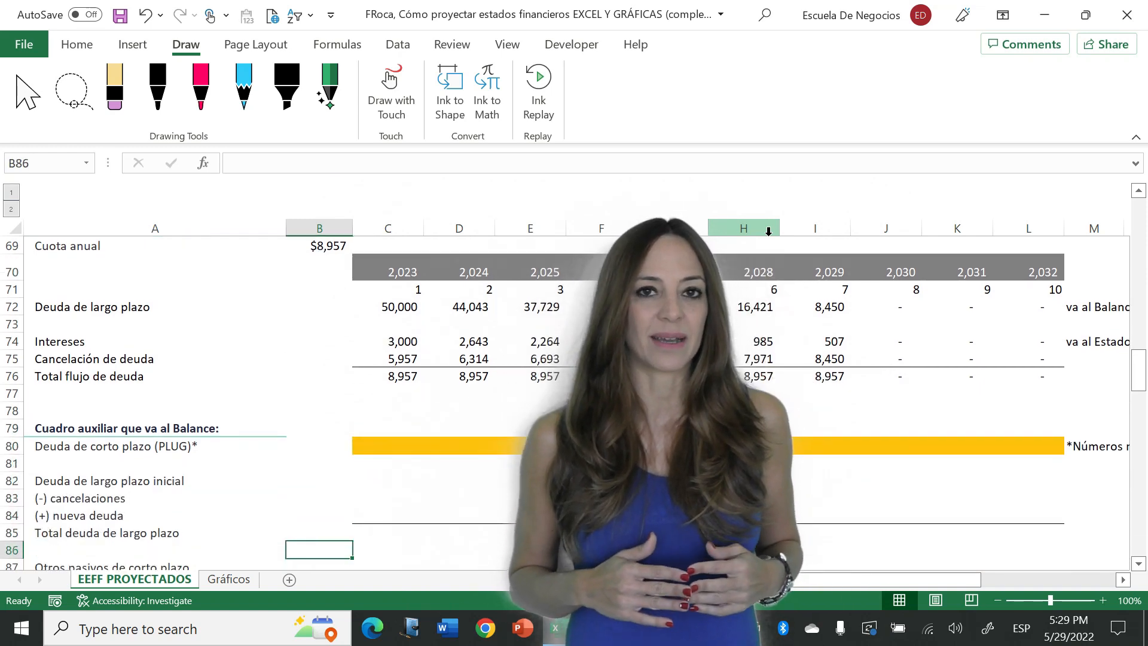
key(Down)
key(Down)
key(Down)
key(Down)
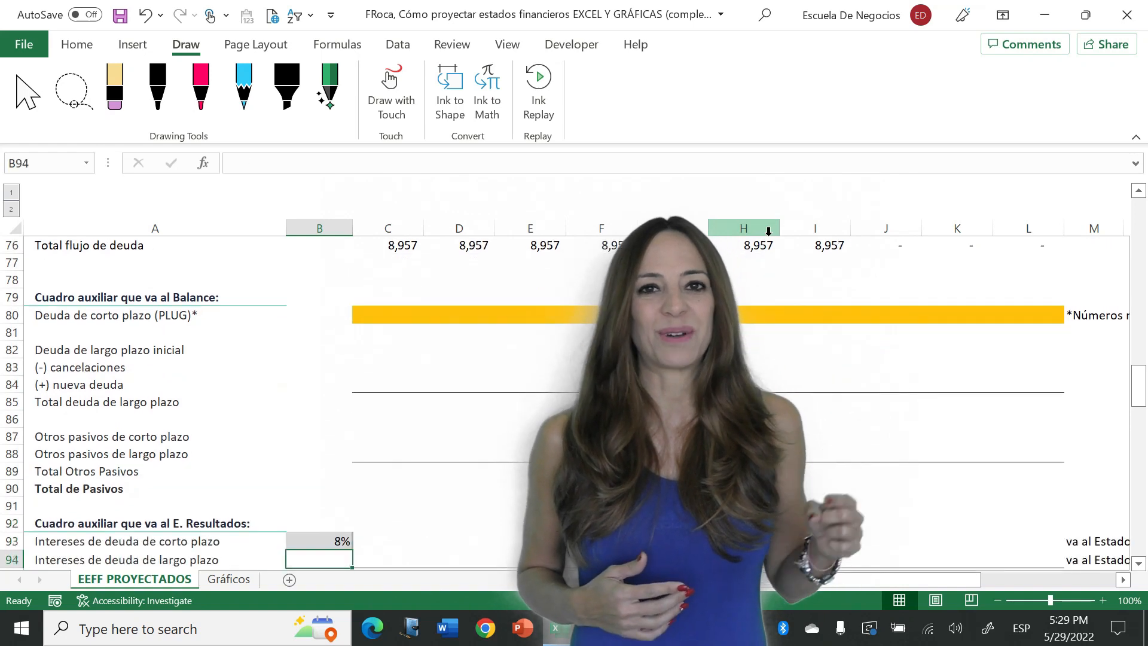
key(Down)
key(Down)
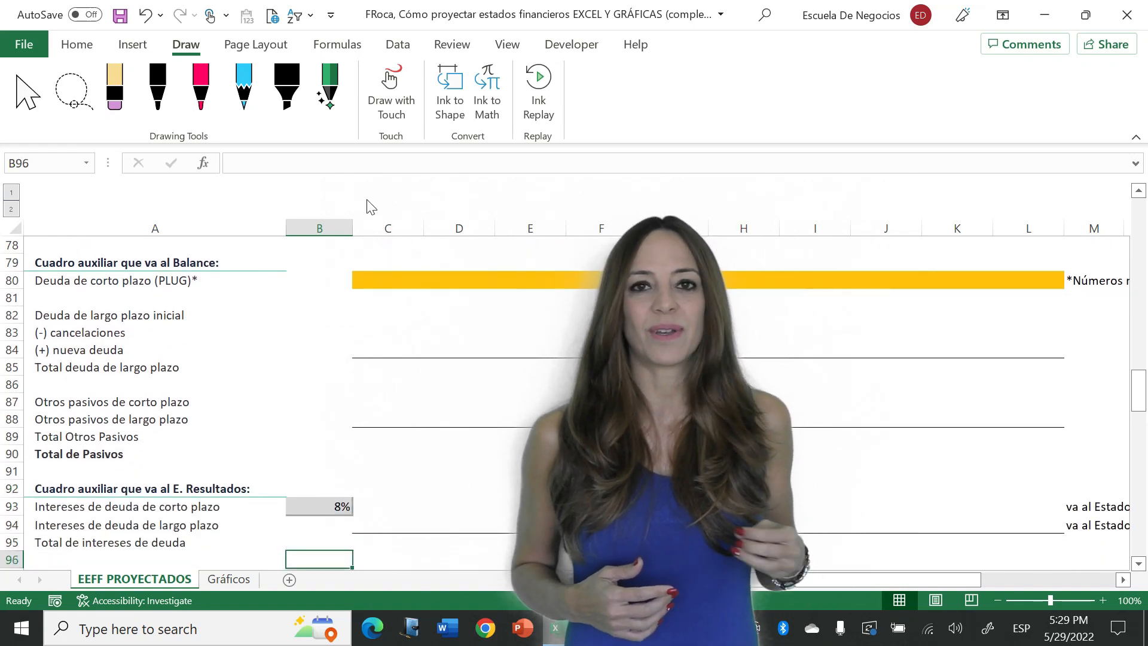
click(318, 314)
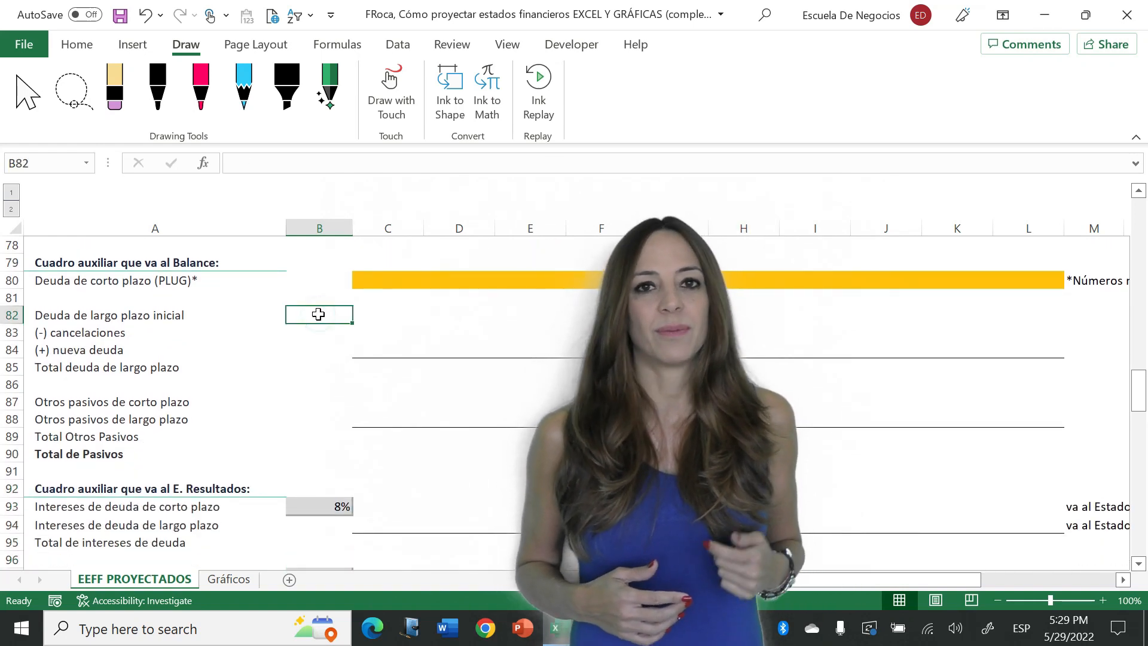
click(398, 308)
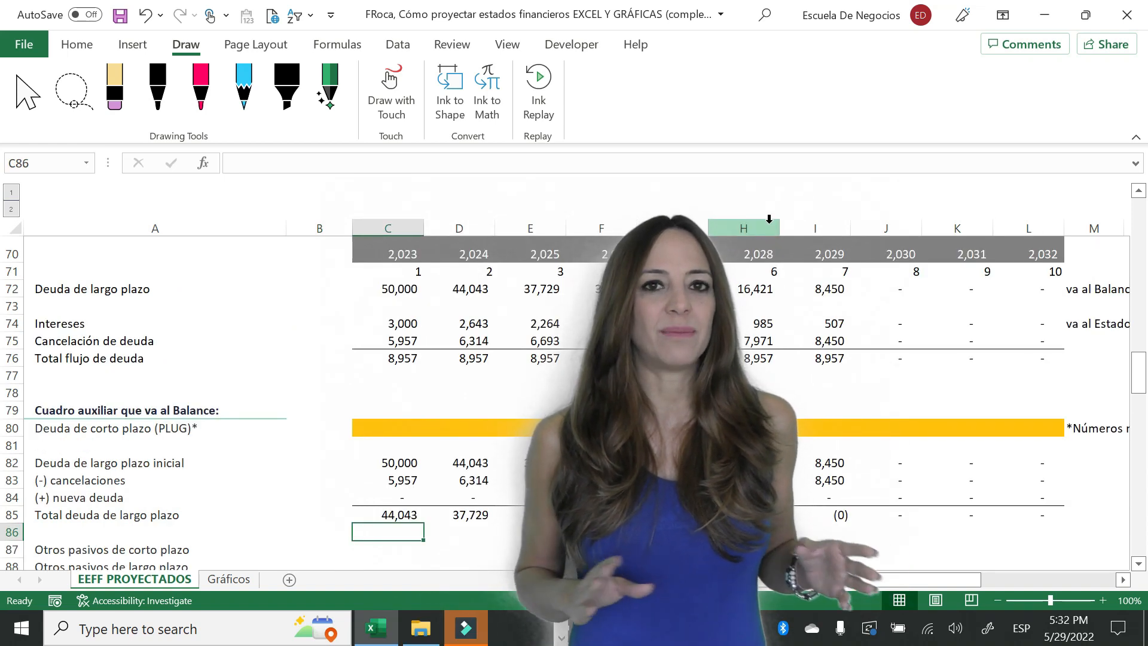
- Enter 0 for the 2023 other short-term liabilities in C87 and other long-term liabilities in C88
key(Down)
key(Down)
key(Down)
key(Down)
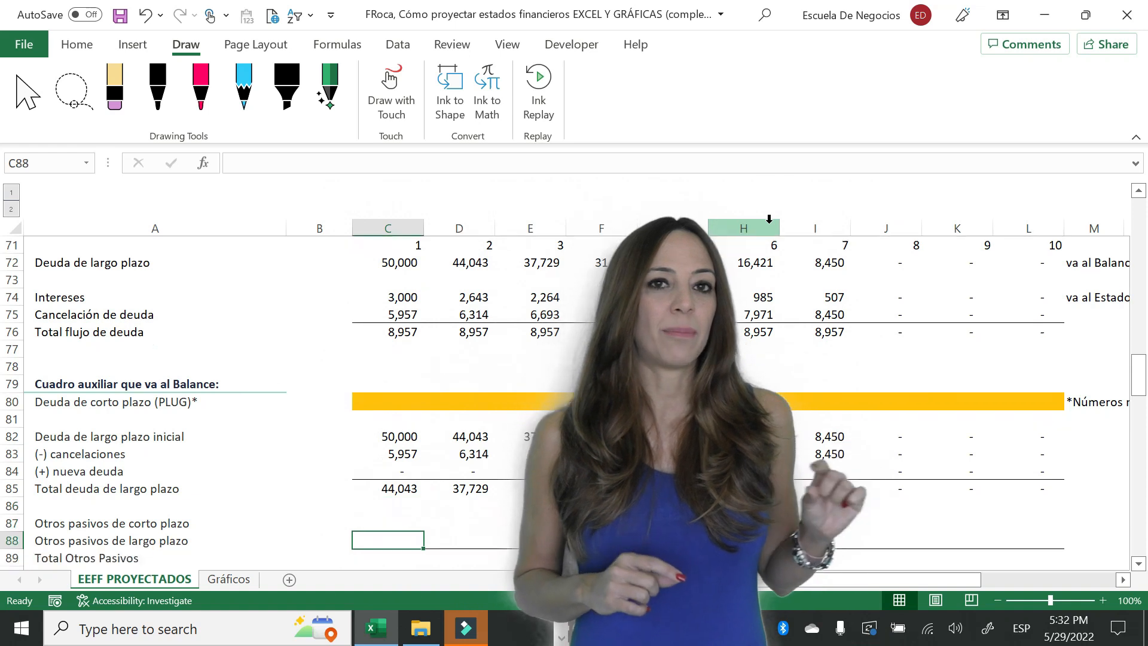
key(Up)
key(Up)
key(Up)
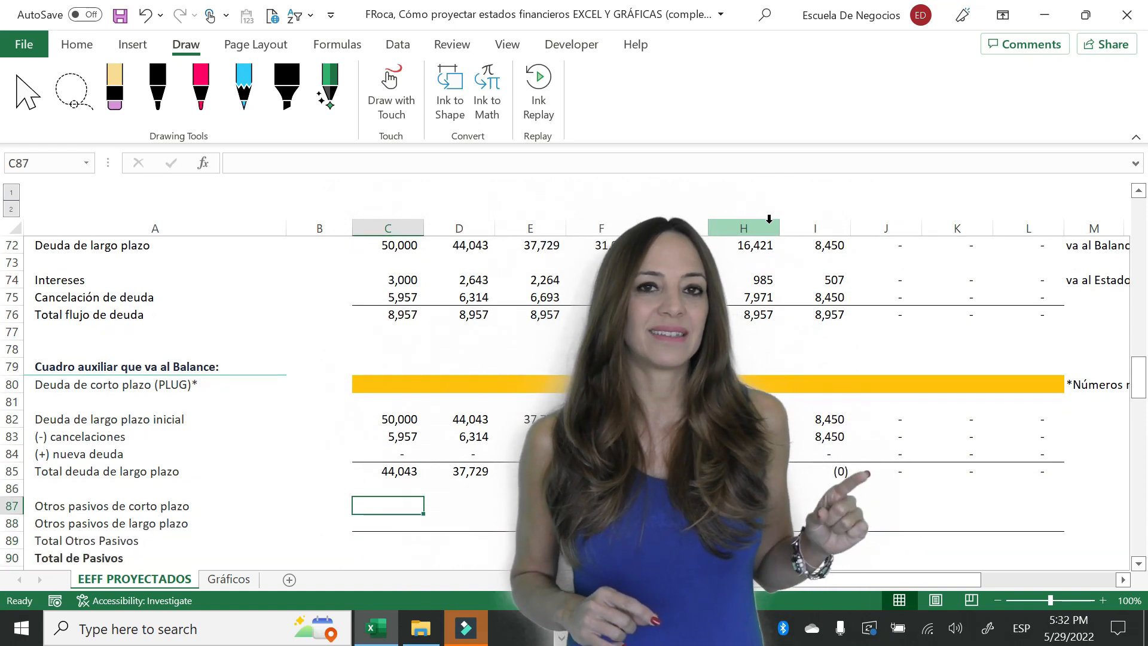
text(0)
key(Return)
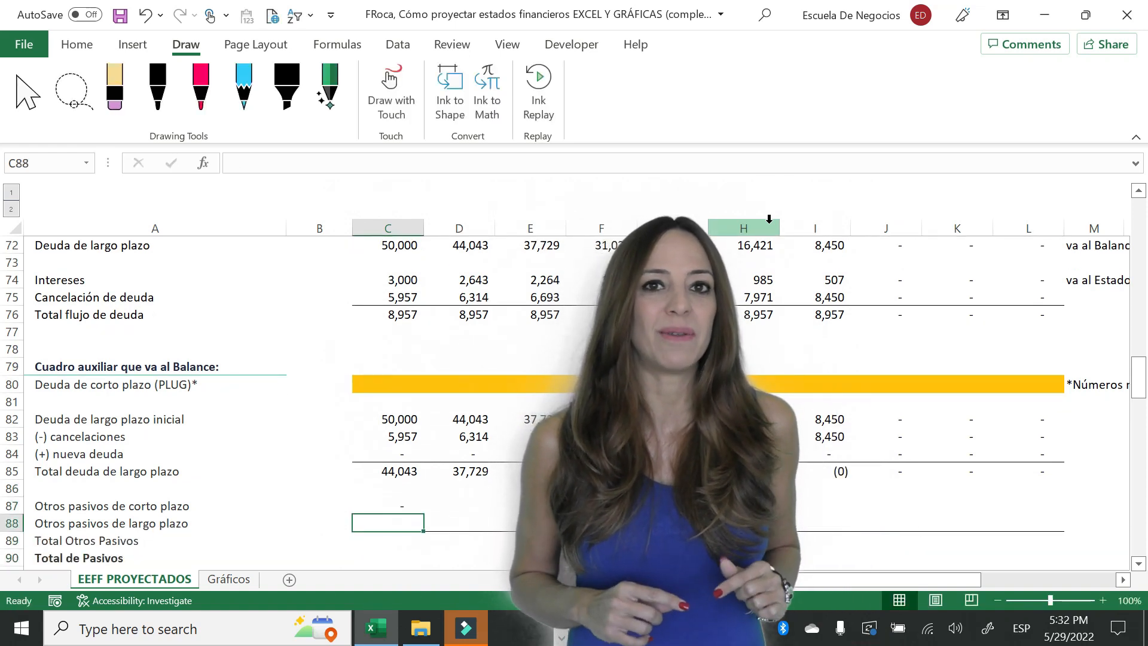
text(0)
key(Return)
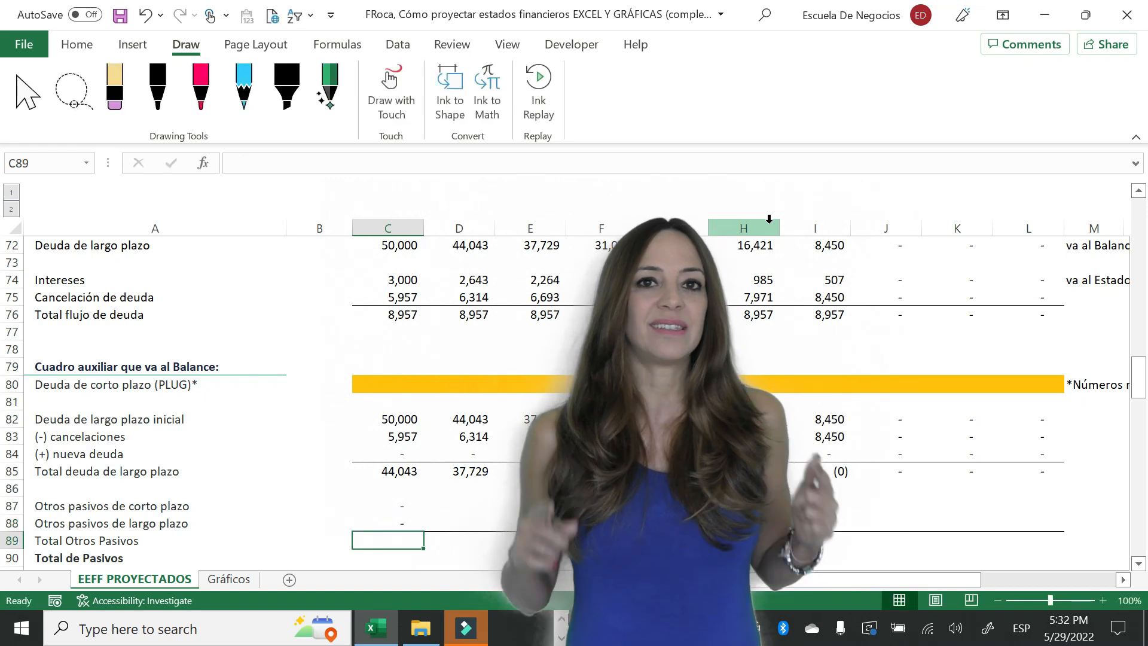
- Total the other liabilities in C89 by summing C87:C88
text(=Sum()
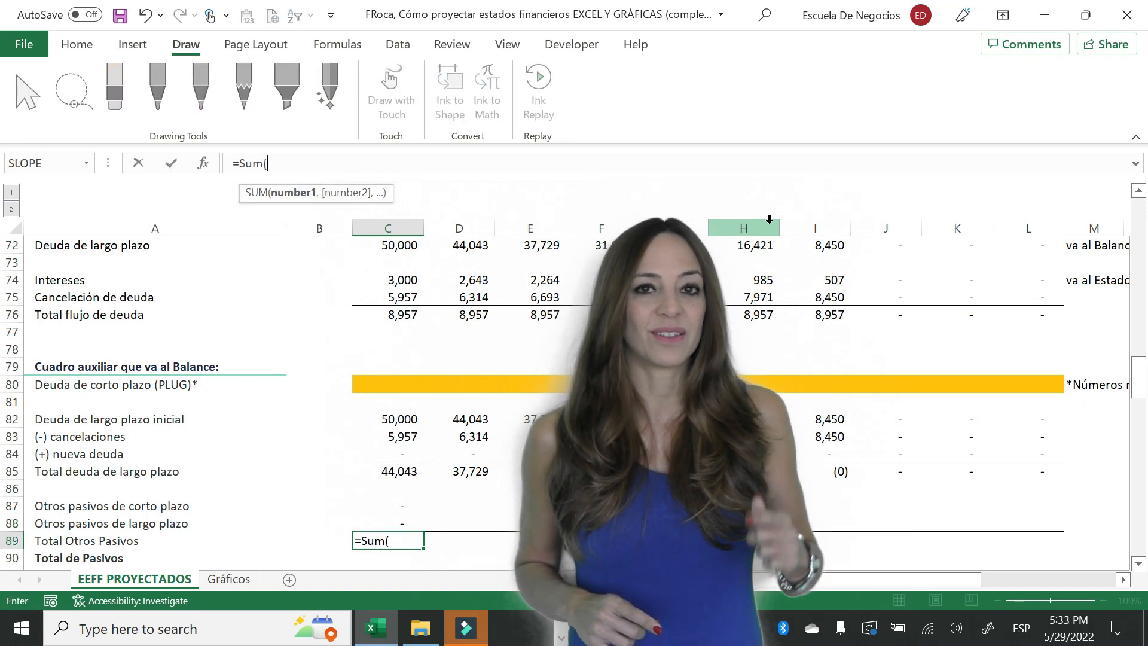
key(Up)
key(shift+Up)
key(Return)
- Copy the other liabilities entries and their total in C87:C89 across rows 87 to 89 through column L
key(Up)
key(shift+Up)
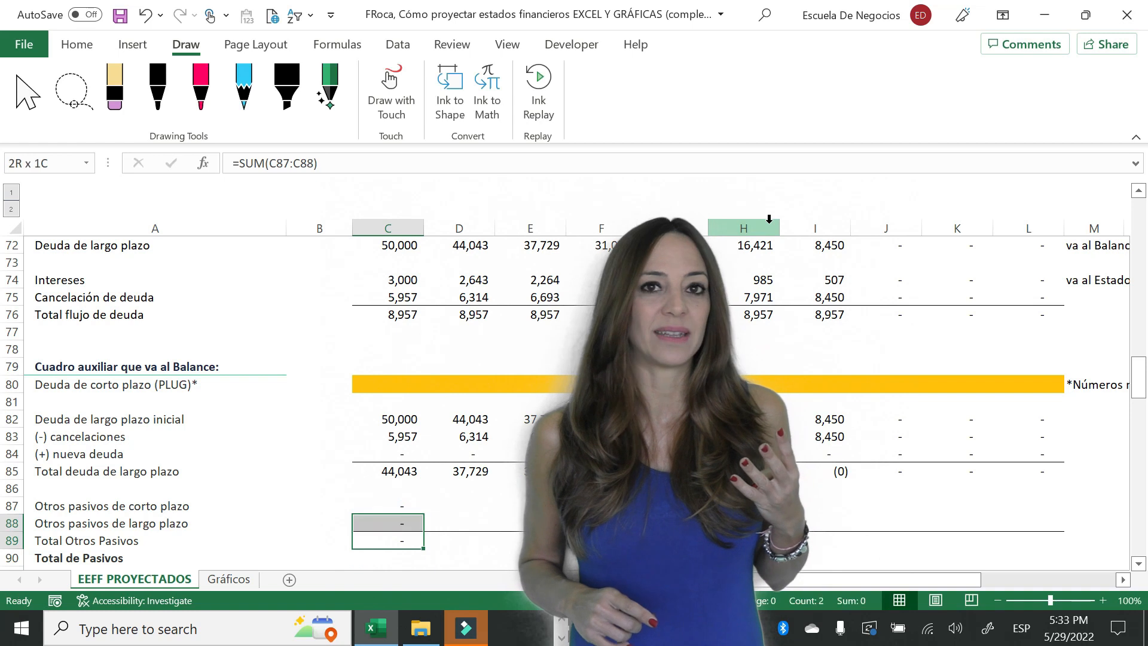
key(shift+Up)
key(ctrl+c)
key(shift+Right)
key(shift+Right)
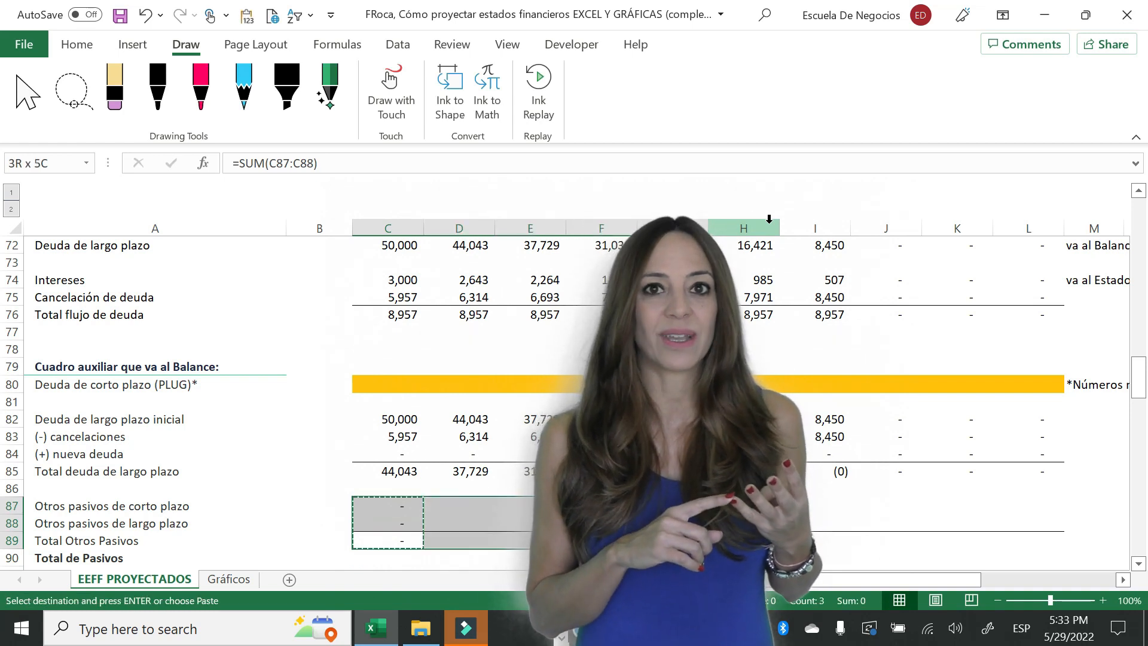
key(shift+Right)
key(shift+Right)
key(shift+Right)
key(shift+Right)
key(Return)
- Link the long-term debt interest in C94 to the interest in the debt schedule with =C74
key(Down)
key(Down)
key(Down)
key(Down)
key(Down)
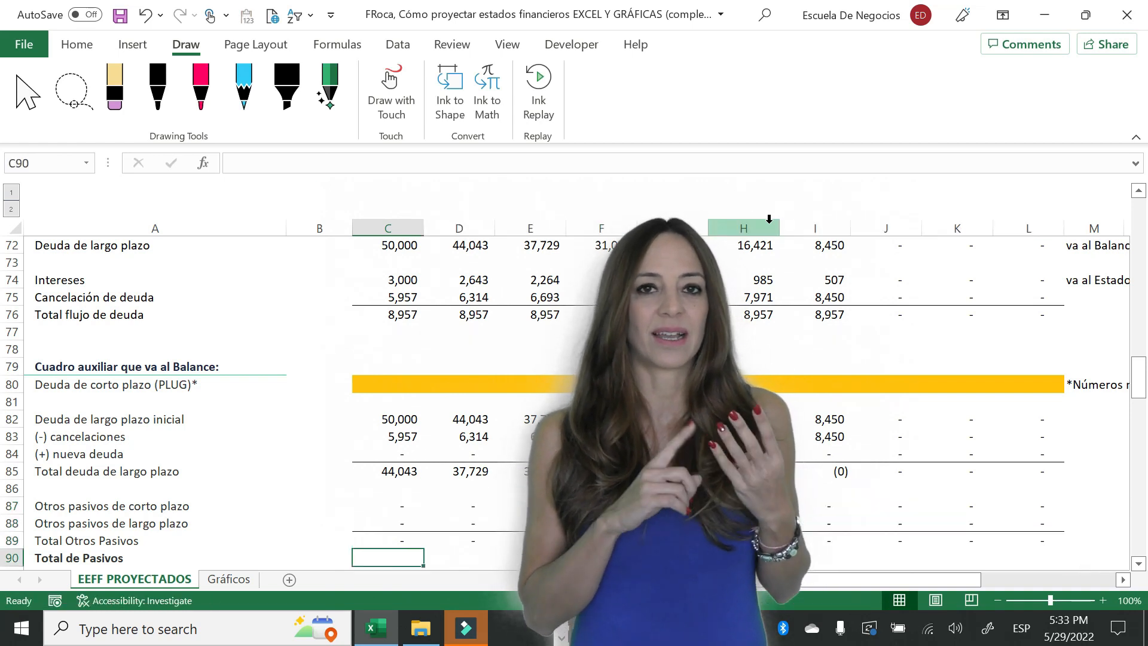
key(Down)
key(Down)
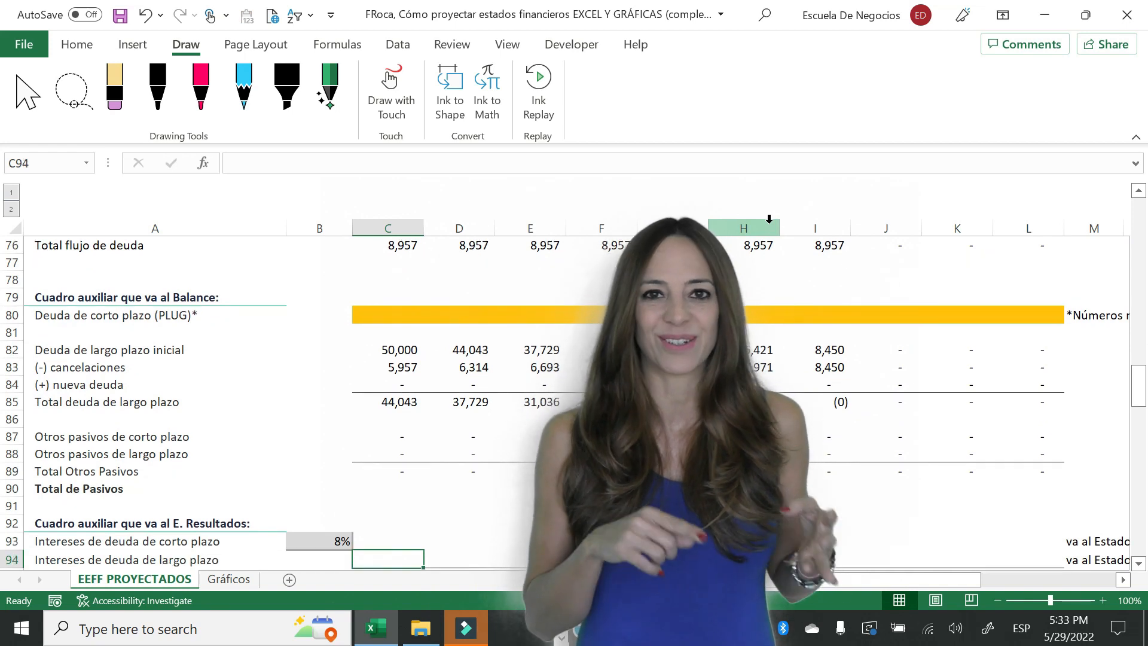
key(Down)
key(Down)
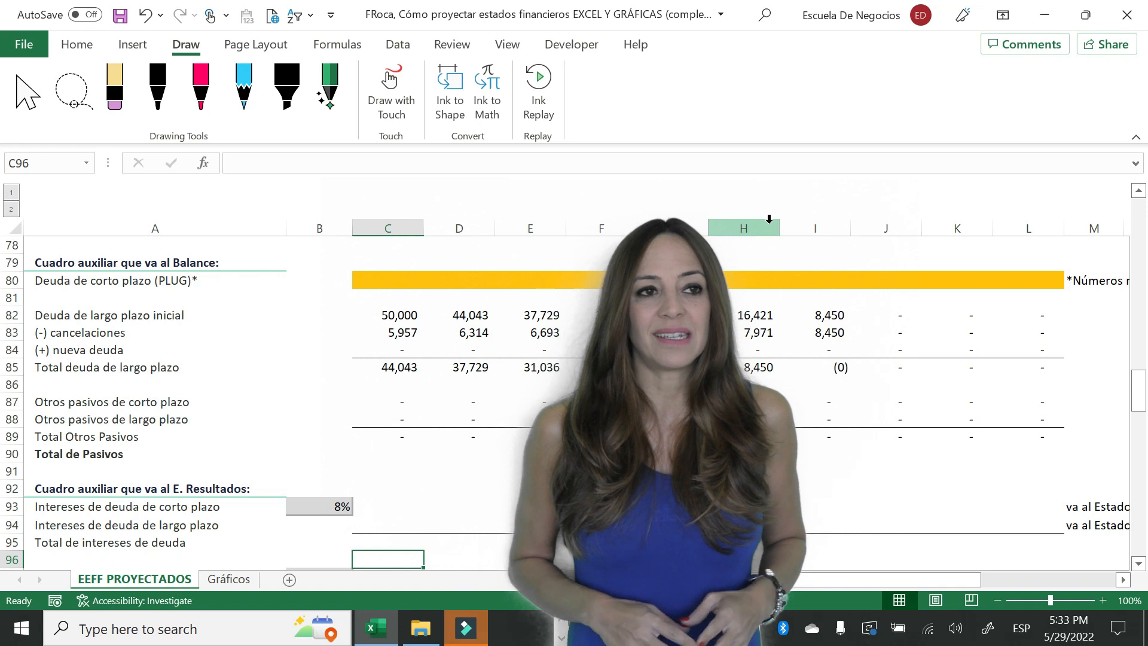
key(Up)
key(Up)
key(Up)
key(Down)
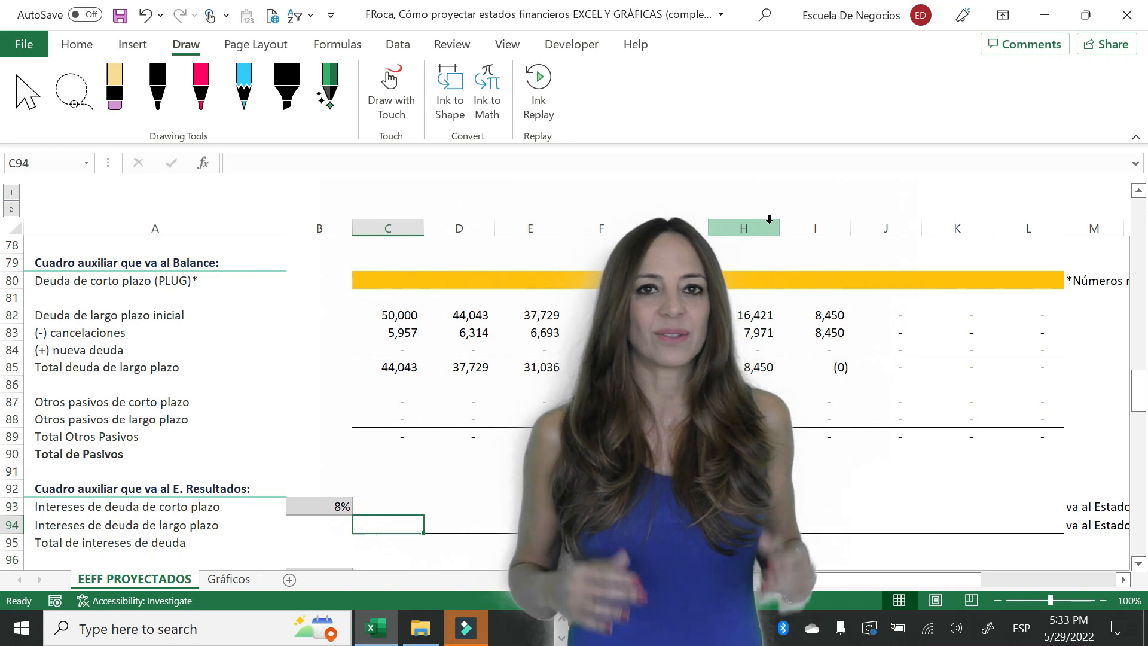
text(=)
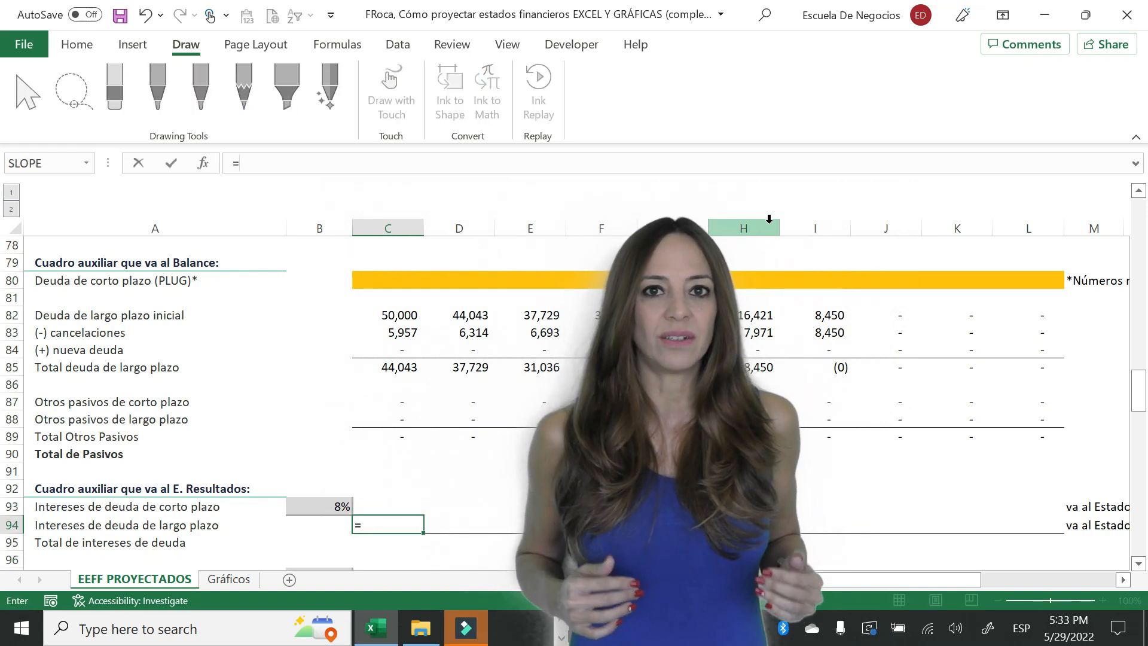
key(Up)
key(Up)
key(Up)
key(Up)
key(Up)
key(Up)
key(Up)
key(Up)
key(Up)
key(Up)
key(Up)
key(Up)
key(Up)
key(Up)
key(Up)
key(Up)
key(Up)
key(Up)
key(Up)
key(Up)
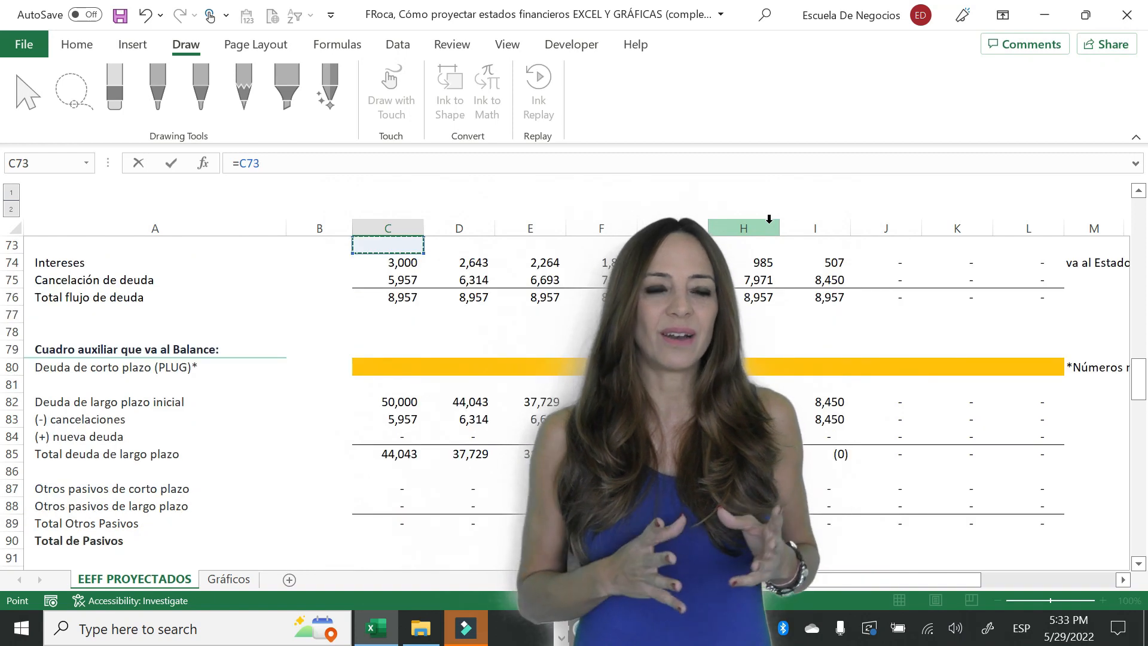
key(Down)
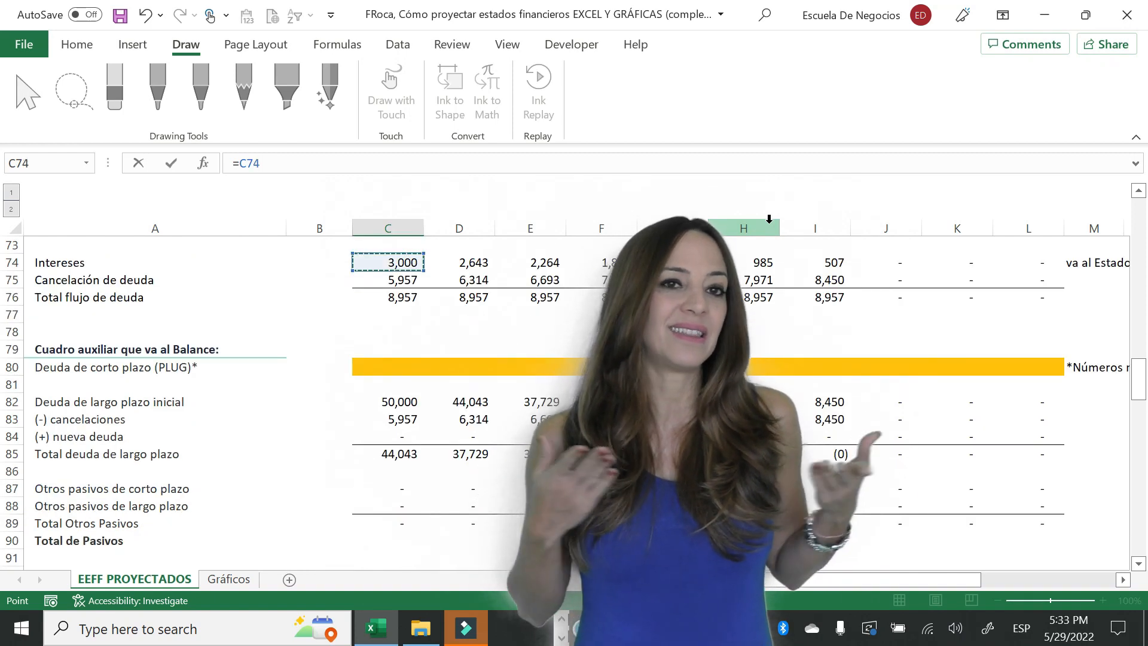
key(Return)
- Copy the long-term debt interest link in C94 across row 94 through column L
key(Up)
key(ctrl+c)
key(shift+Right)
key(shift+Right)
key(shift+Right)
key(shift+Right)
key(shift+Right)
key(shift+Right)
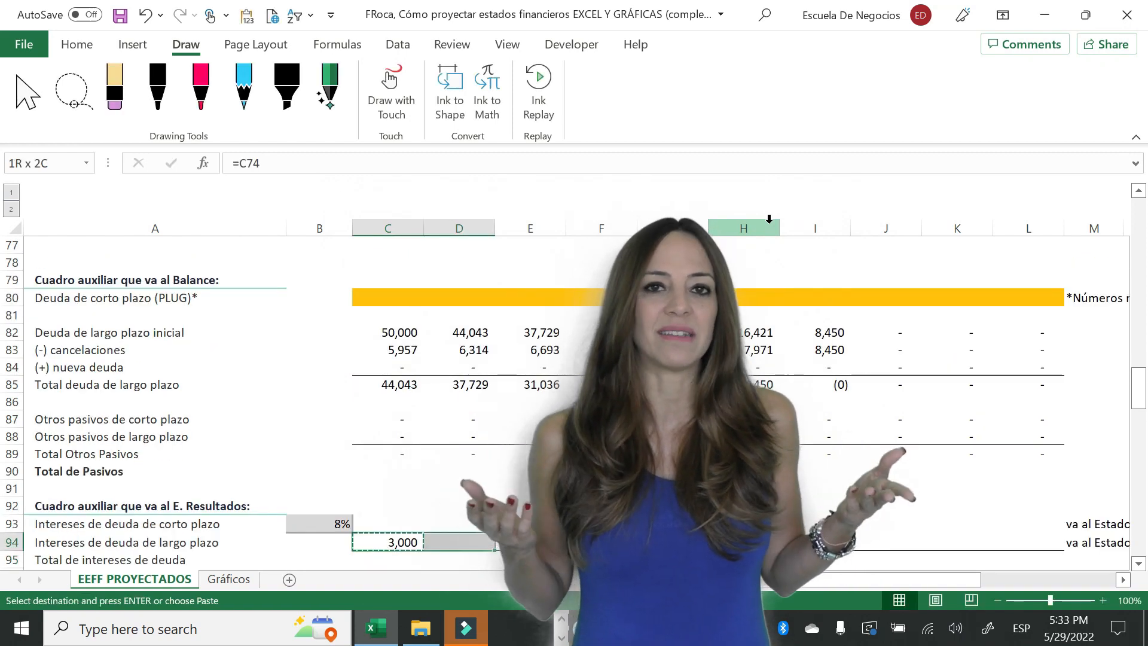
key(shift+Right)
key(shift+Right)
key(shift+Right)
key(Return)
key(Down)
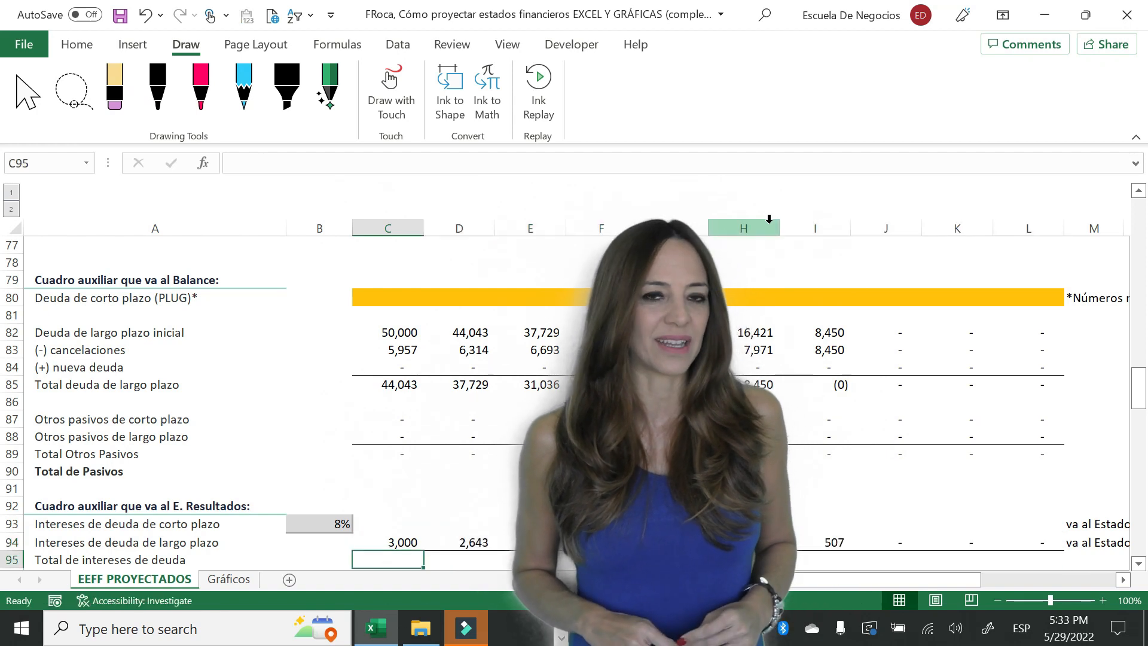
- Calculate the short-term debt interest in C93 with =IF(C80>0,C80*STkd,0), using the rate in B93
key(Down)
key(Up)
key(Up)
key(Up)
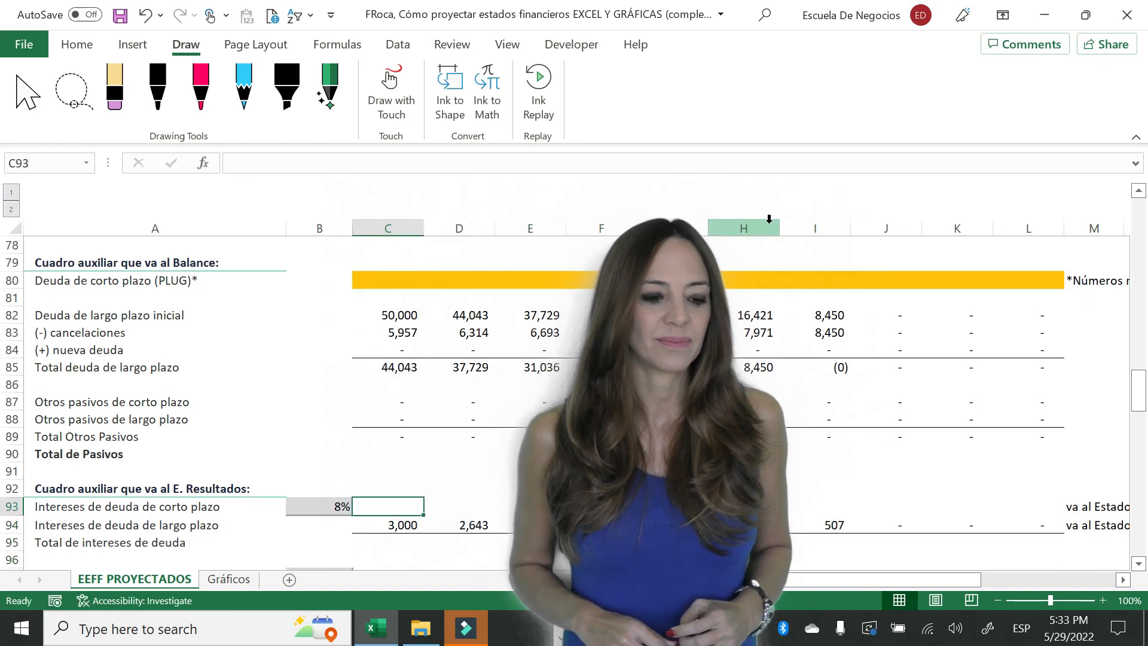
text(=)
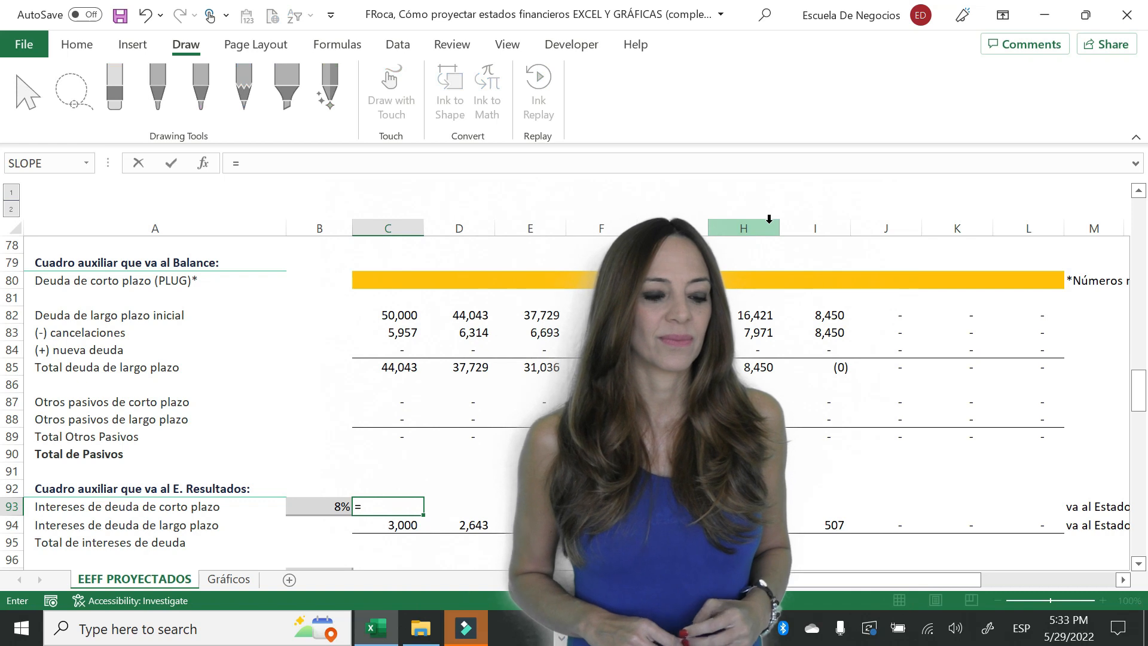
text(if()
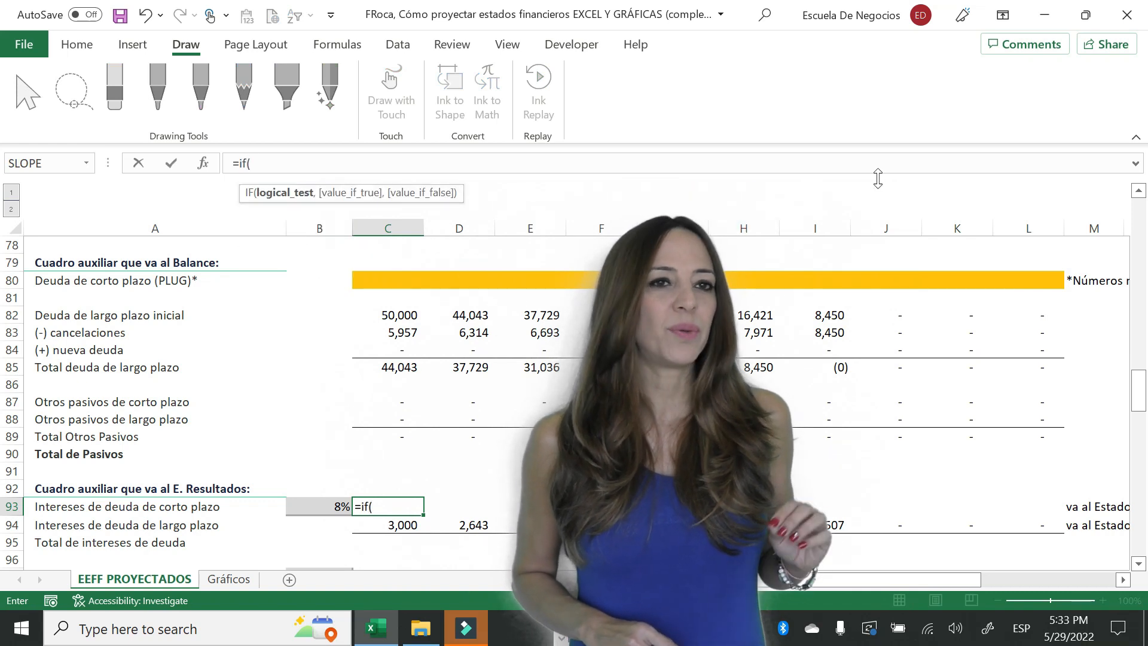
click(424, 281)
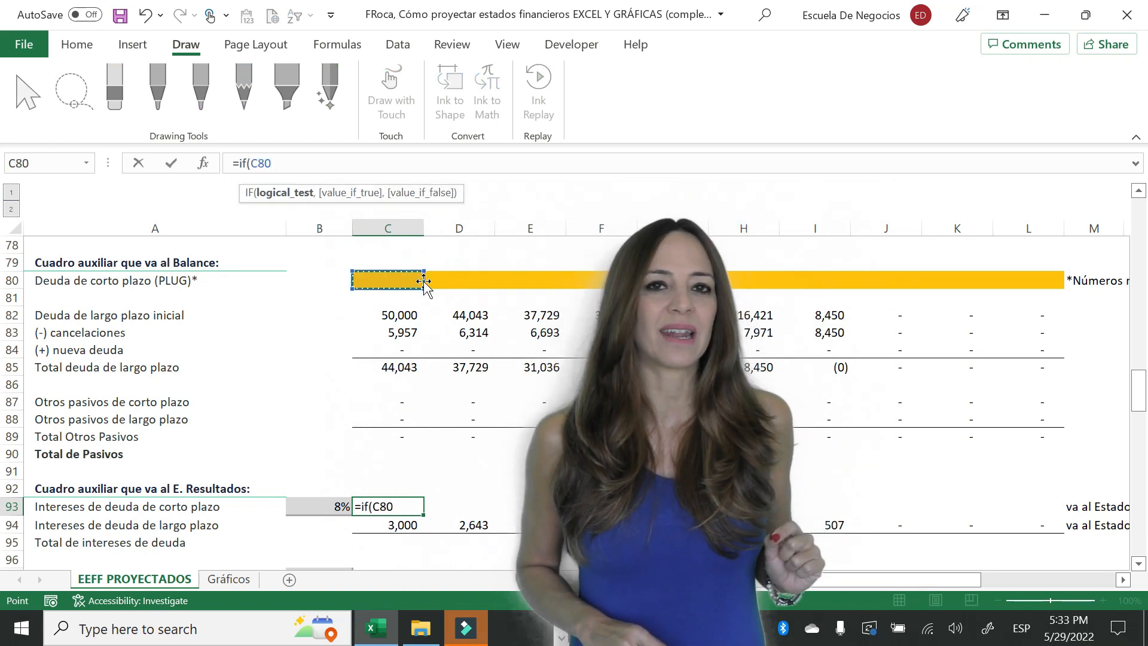
text(>0,)
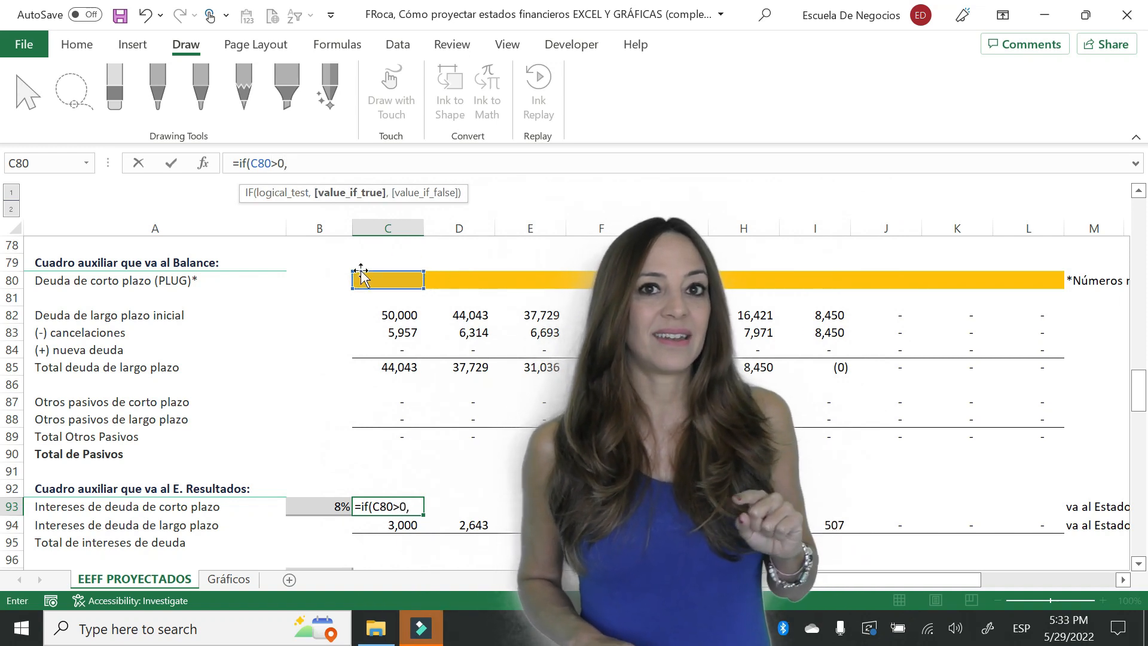
click(326, 304)
key(Up)
key(Right)
text(*)
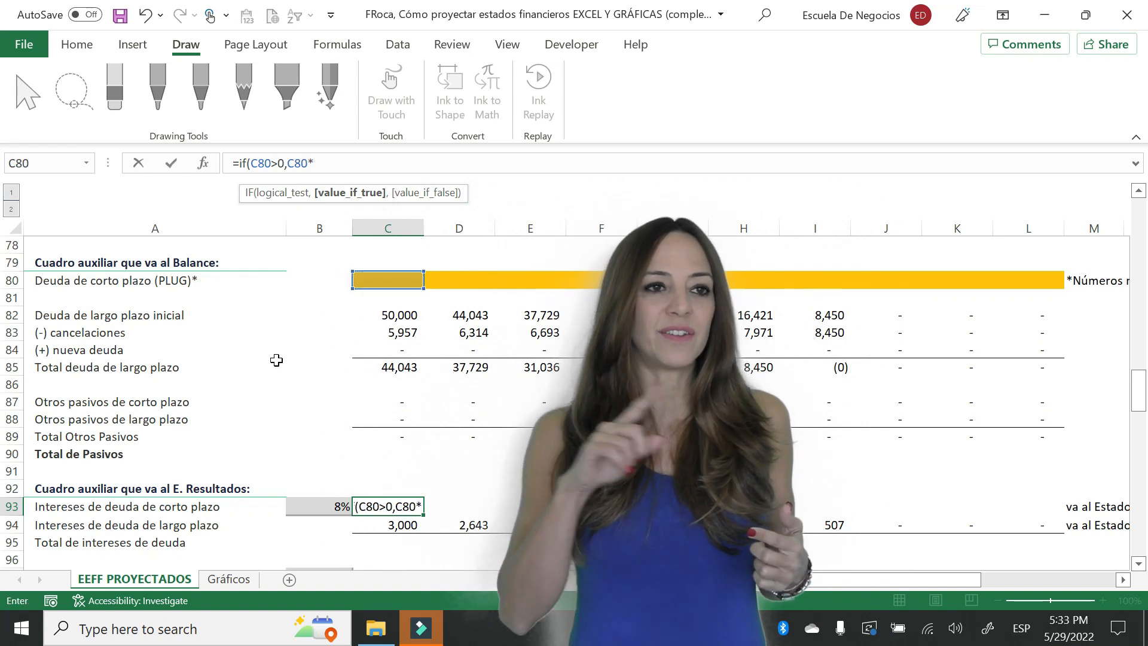
click(312, 503)
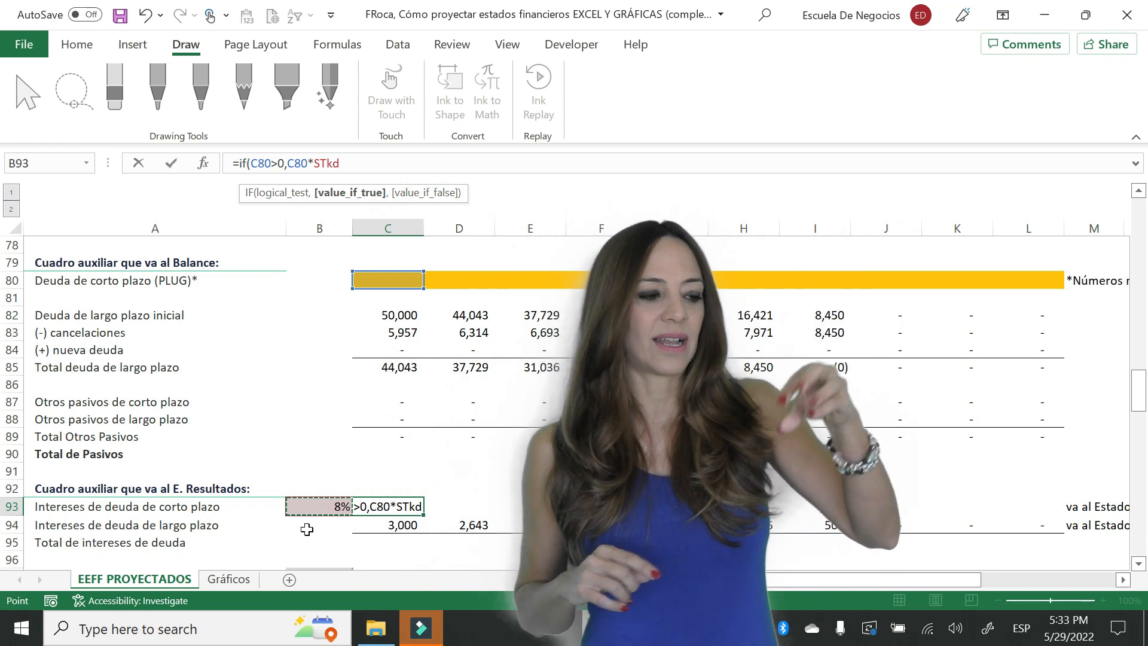
text(,0)
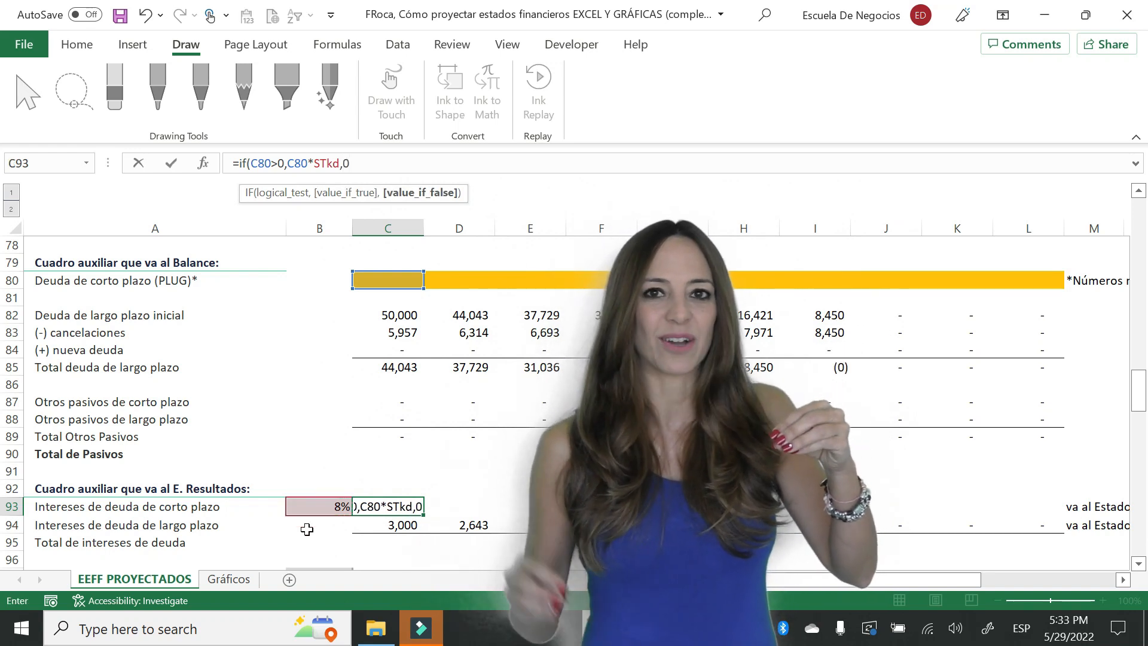
text())
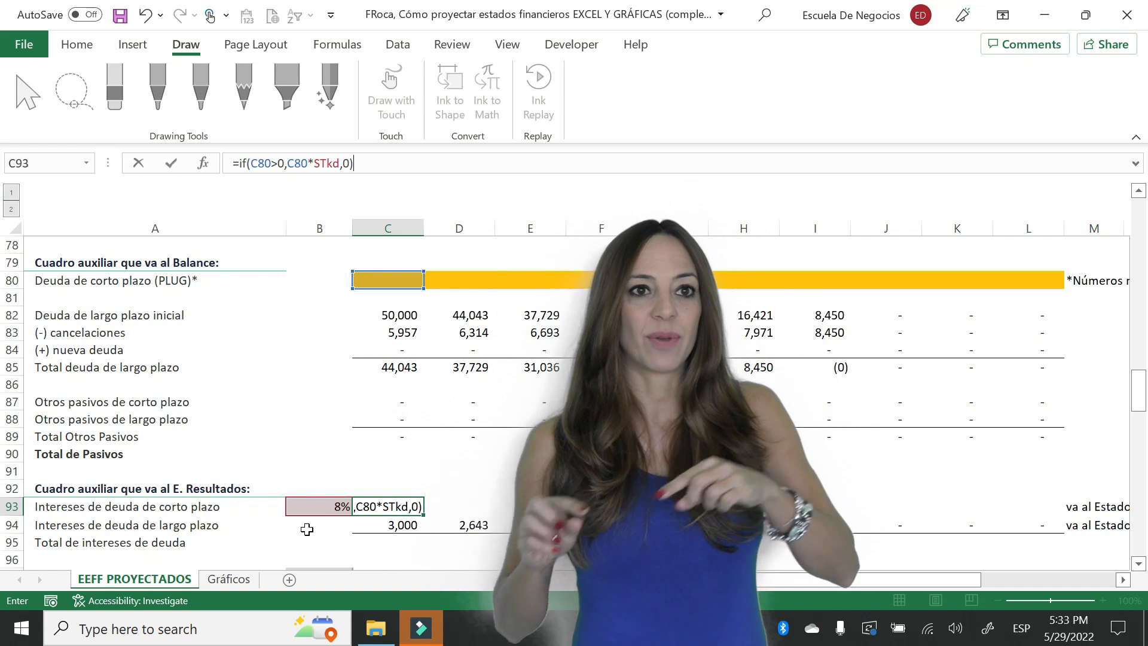
key(Return)
- Copy the short-term debt interest formula in C93 across row 93 through column L
key(Up)
key(ctrl+c)
key(shift+Right)
key(shift+Right)
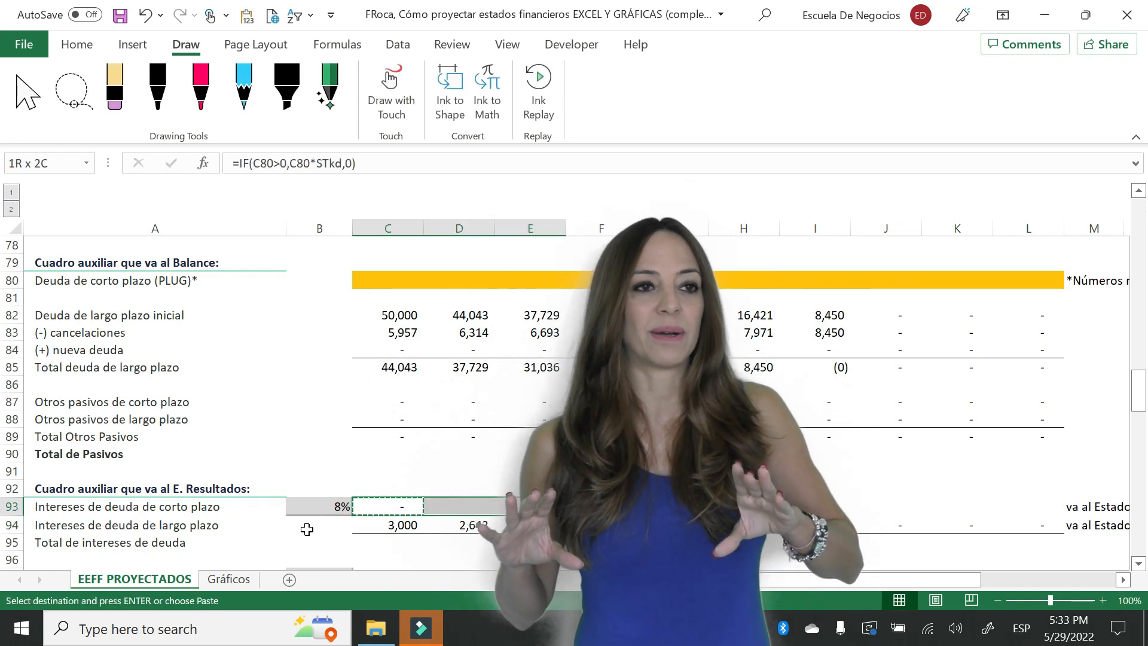
key(shift+Right)
key(shift+Right)
key(shift+Right)
key(shift+Right)
key(shift+Right)
key(shift+Right)
key(shift+Right)
key(Return)
key(Down)
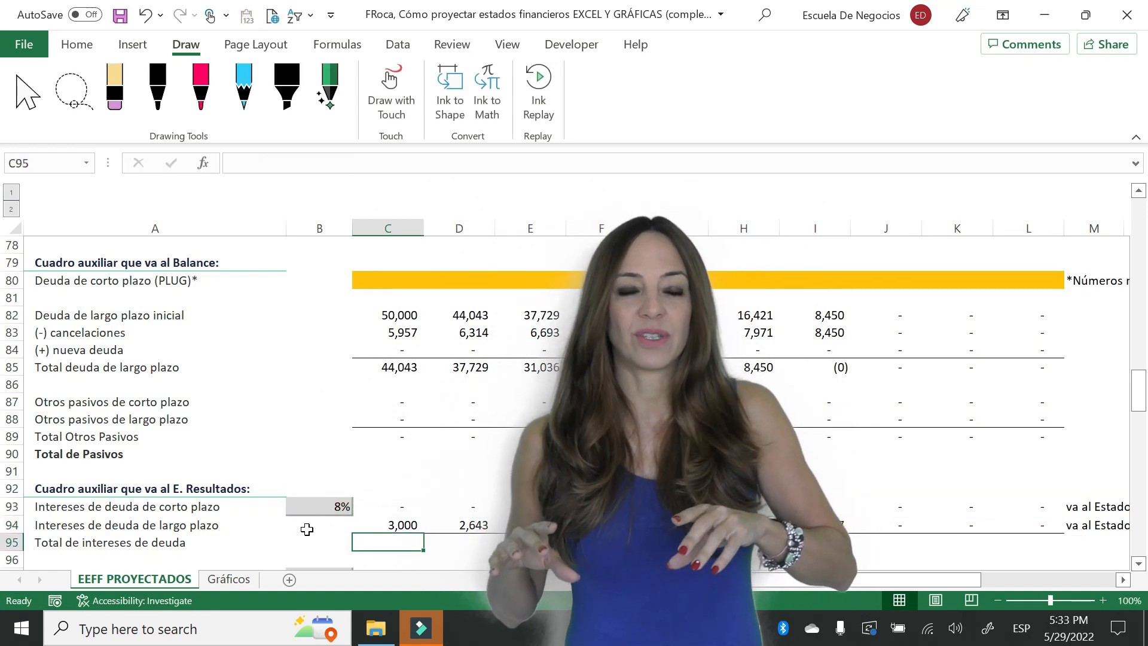
- Test the short-term interest formula with a short-term debt of 100 in C80, and undo the entry
click(404, 279)
text(10)
key(Return)
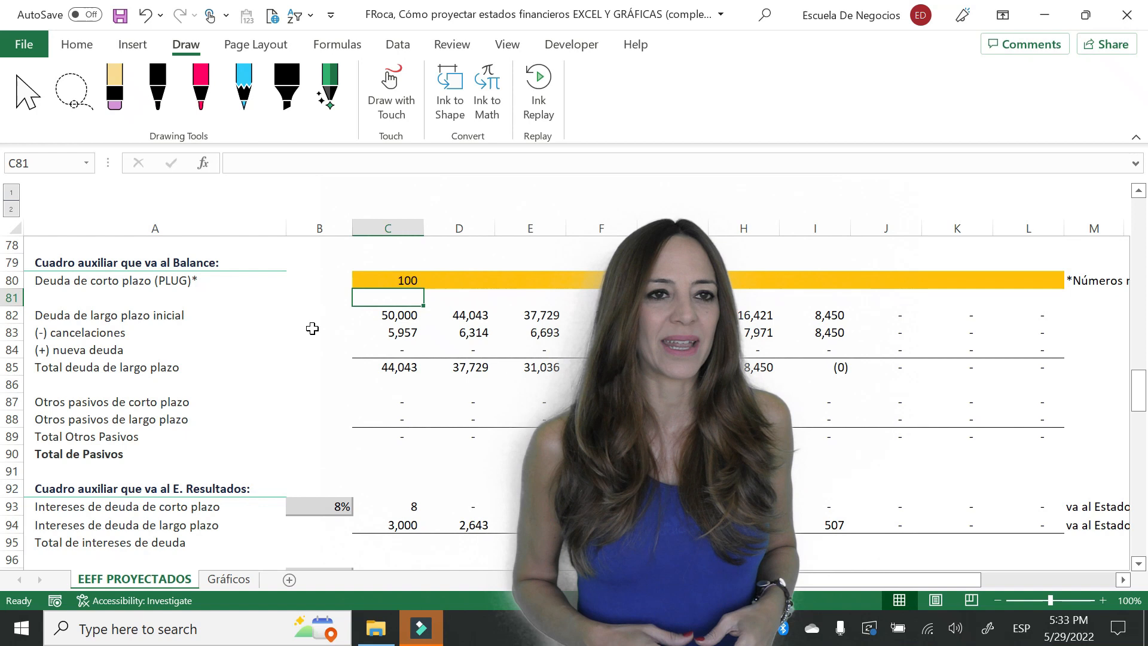
key(ctrl+z)
- Total the debt interest in C95 by summing C93:C94
key(Down)
key(Down)
key(Down)
key(Down)
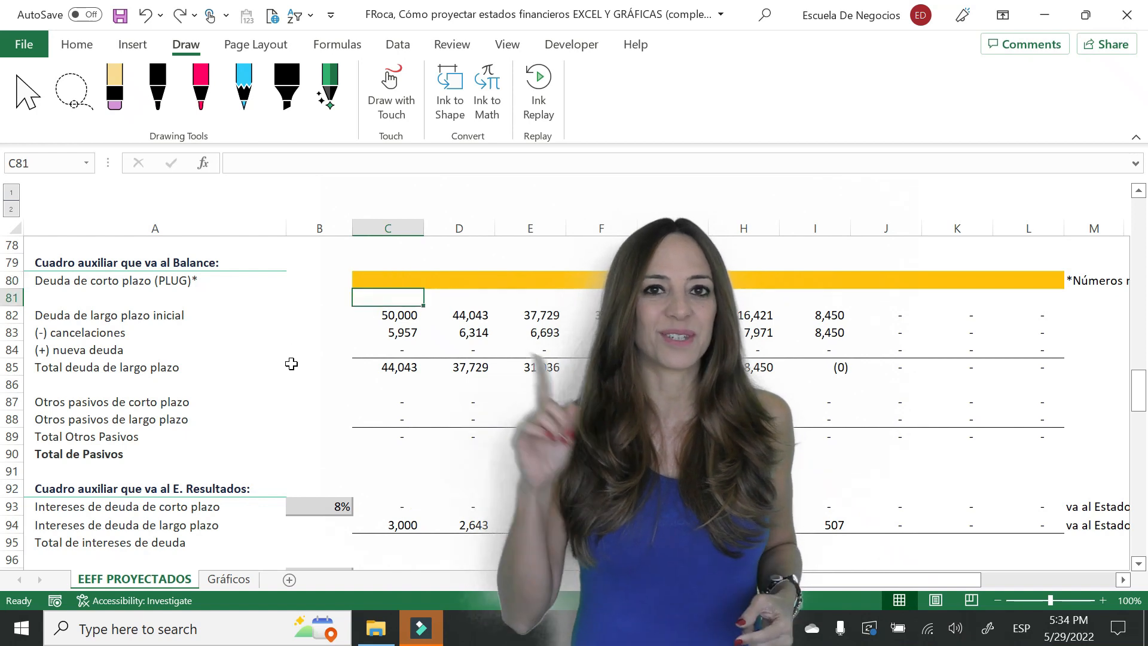
key(Down)
key(Down)
key(Down)
key(Down)
key(Down)
key(Down)
key(Down)
key(Down)
key(Down)
key(Down)
key(Down)
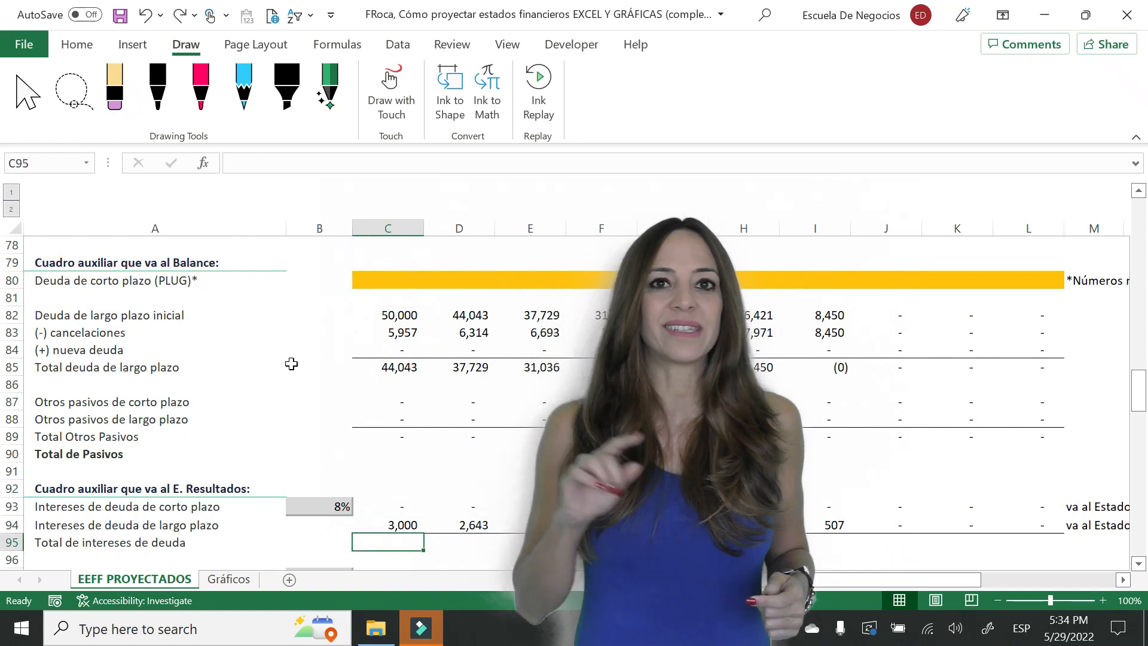
text(+sum8)
key(BackSpace)
text(()
key(Up)
key(shift+Up)
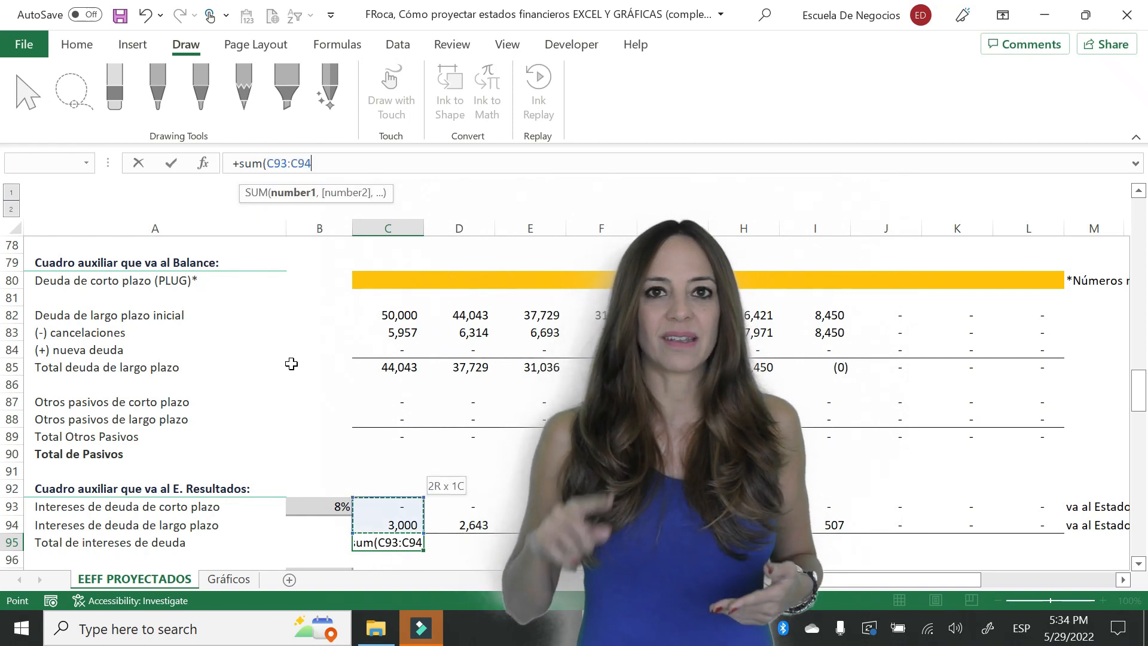
key(Return)
- Copy the total debt interest formula in C95 across row 95 through column L
key(Up)
key(ctrl+c)
key(shift+Right)
key(shift+Right)
key(shift+Right)
key(shift+Right)
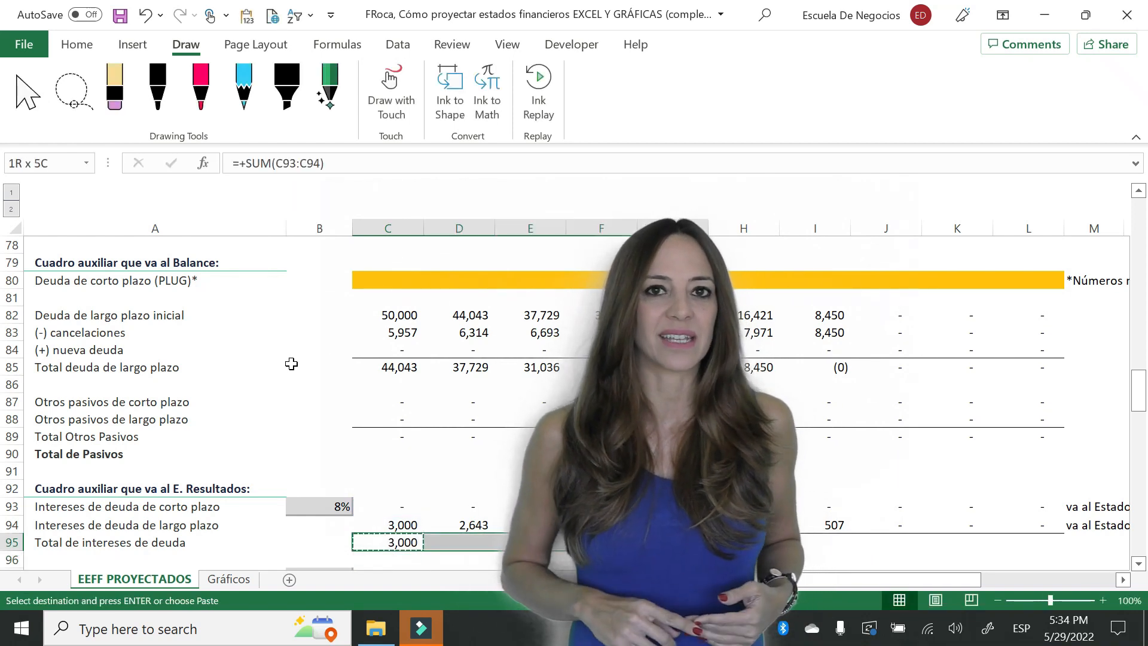
key(shift+Right)
key(shift+Right)
key(shift+Right)
key(shift+Right)
key(shift+Right)
key(Return)
key(Down)
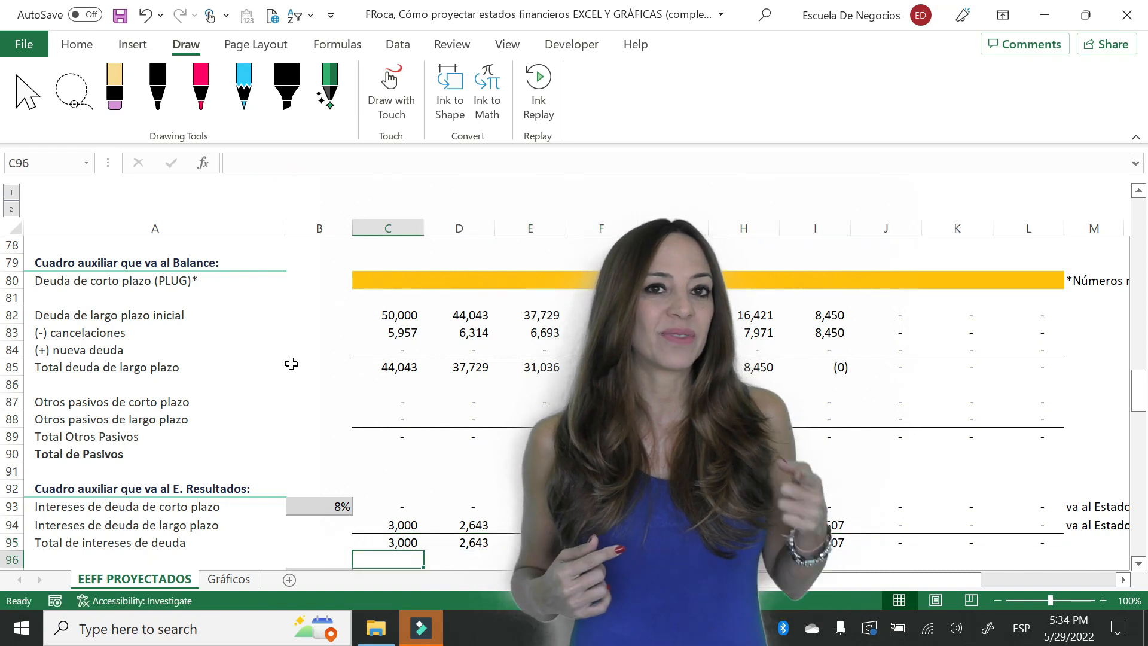
- Calculate the interest on other liabilities in C97 as C89 multiplied by the OLkd rate
key(Down)
key(Down)
key(Down)
key(Down)
key(Down)
key(Down)
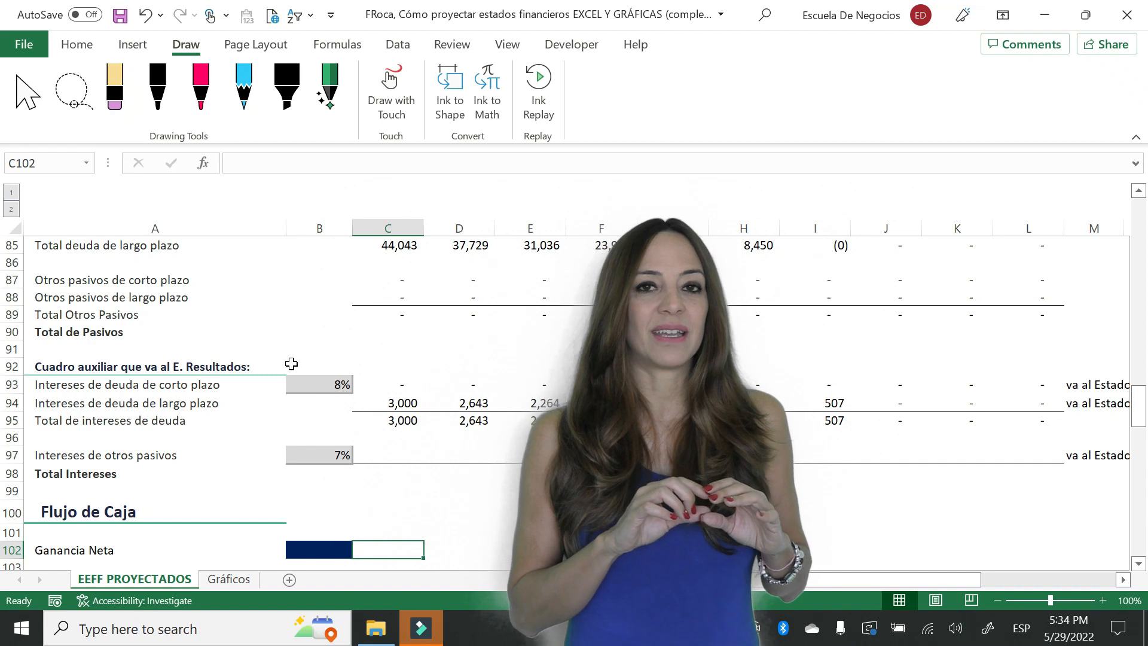
key(Up)
key(Up)
key(Up)
key(Up)
key(Up)
text(+)
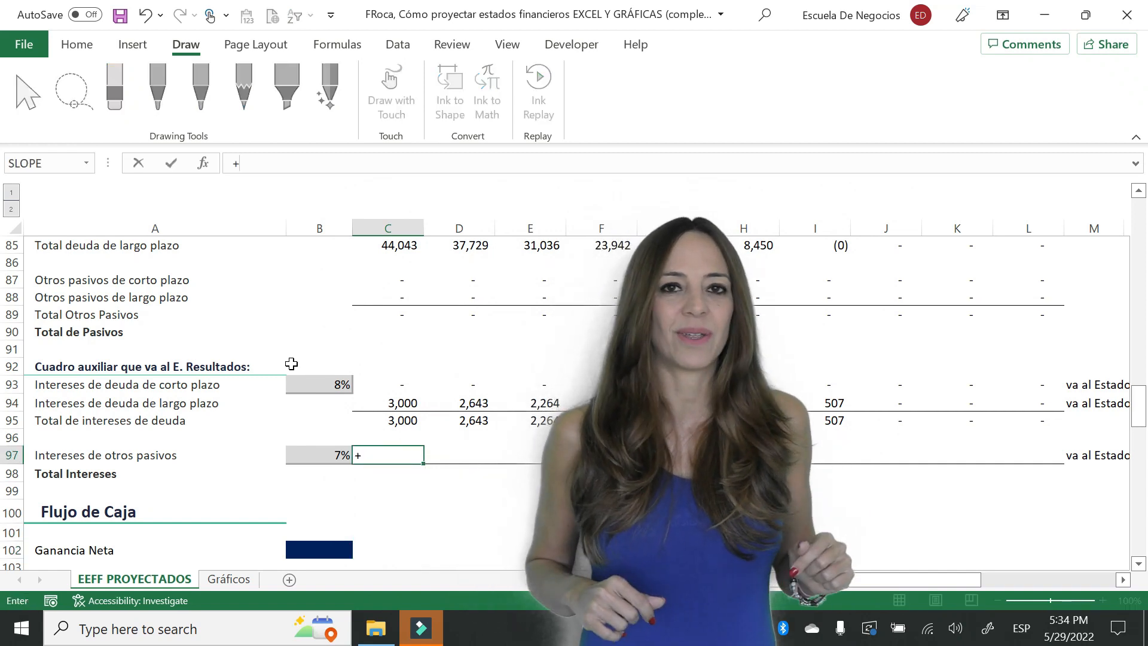
click(397, 313)
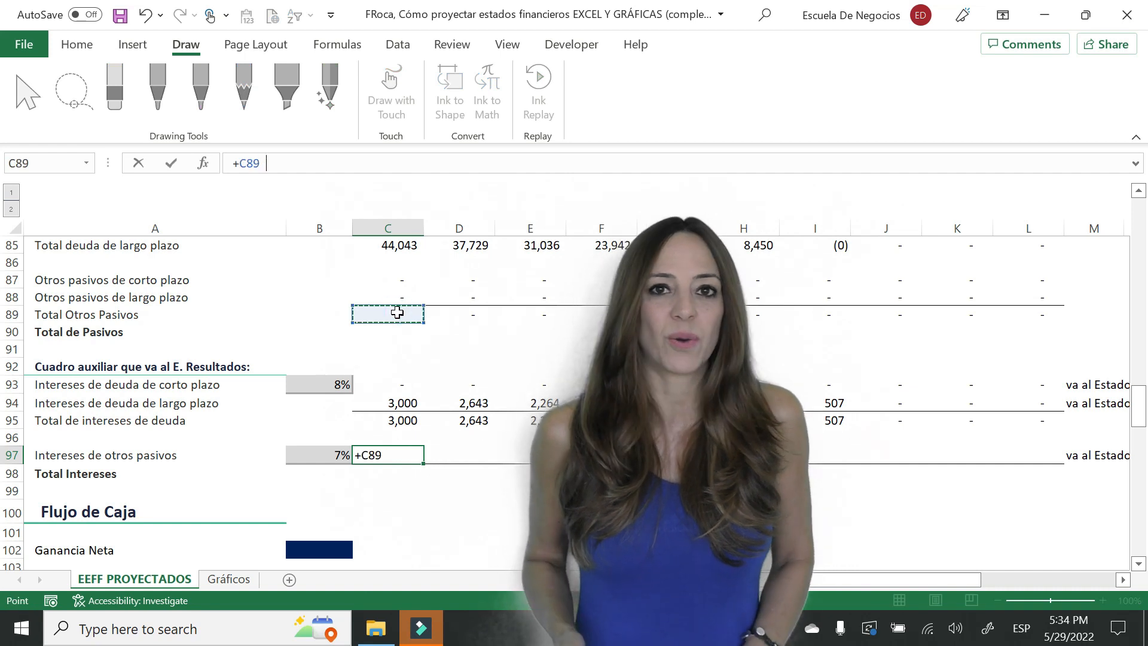
text(*OLkd)
key(Return)
- Copy the other liabilities interest formula in C97 across row 97 through column L
key(Up)
key(ctrl+c)
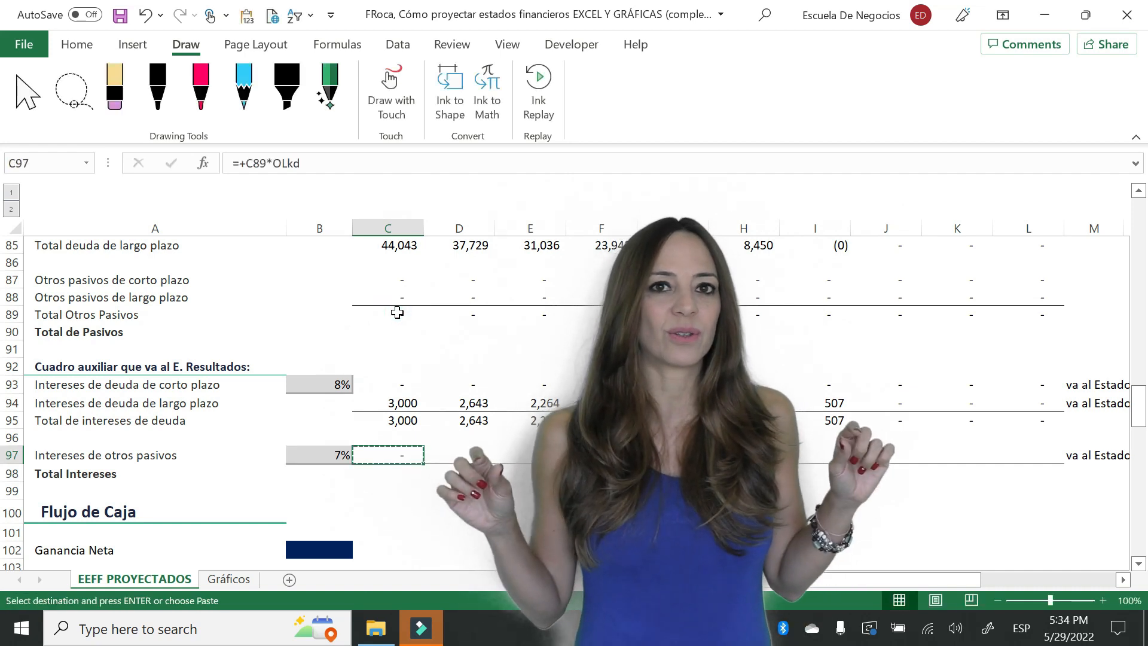
key(shift+Right)
key(shift+Right)
key(shift+Right)
key(shift+Right)
key(shift+Right)
key(shift+Right)
key(shift+Right)
key(shift+Right)
key(shift+Right)
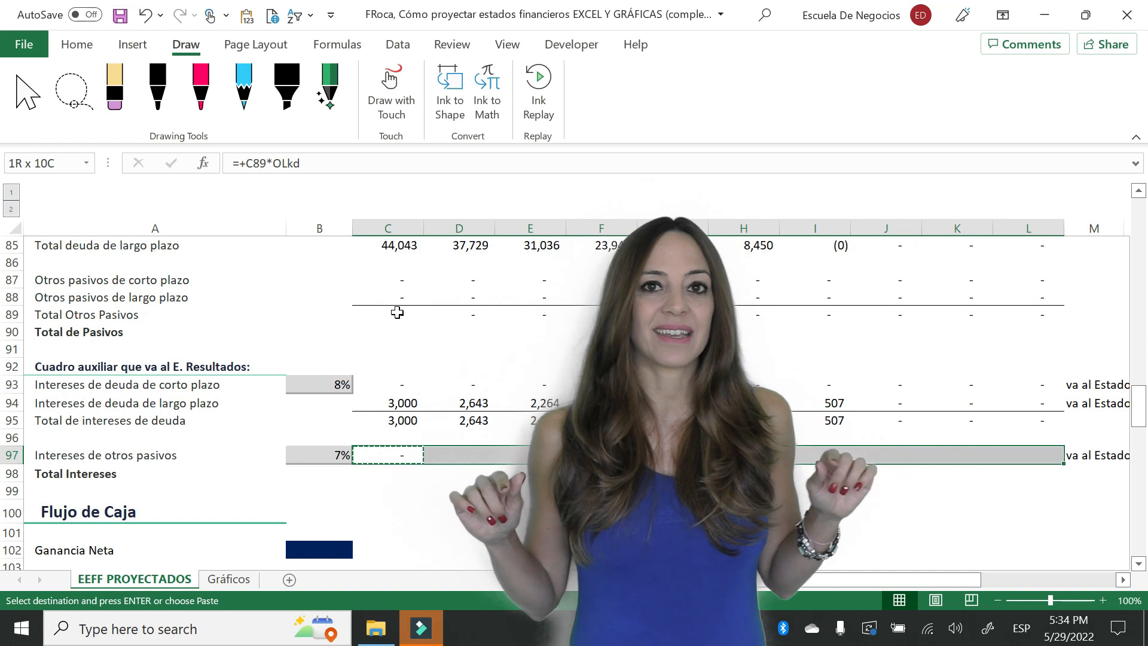
key(Return)
- Calculate the total interest in C98 by adding C95 and C97
key(Down)
text(+)
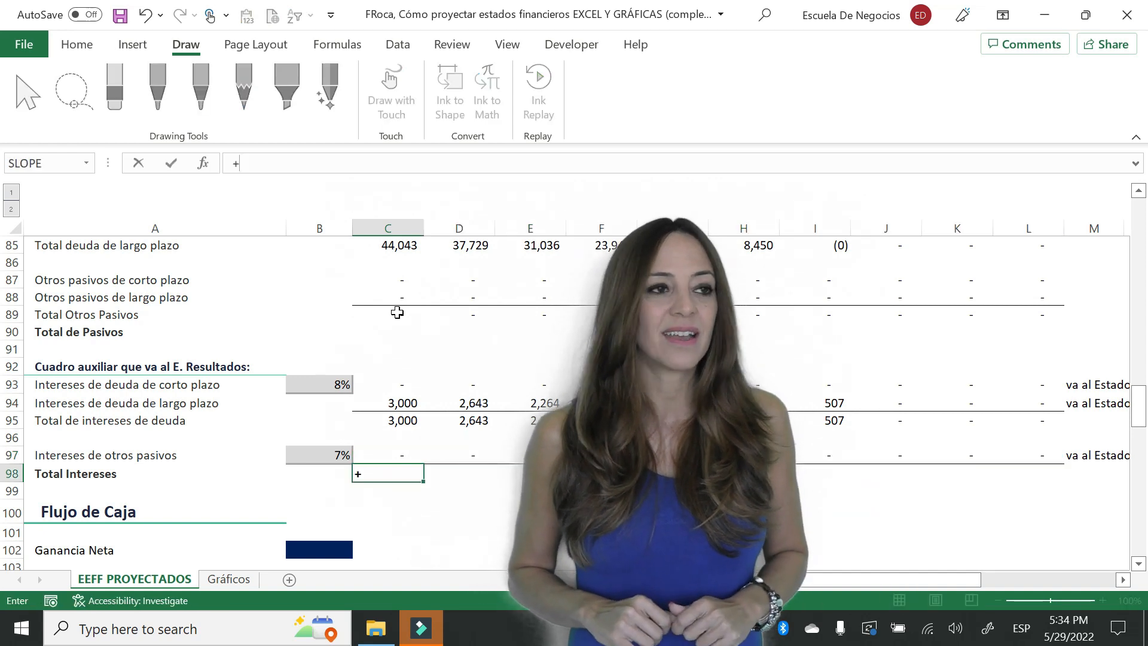
click(388, 425)
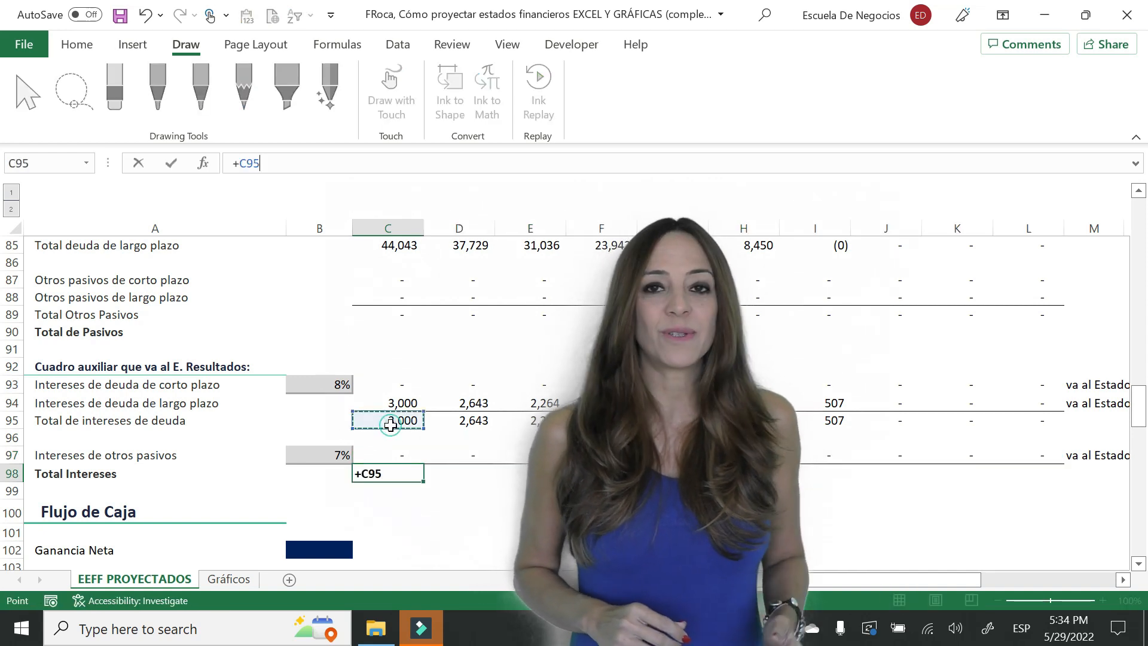
text(+)
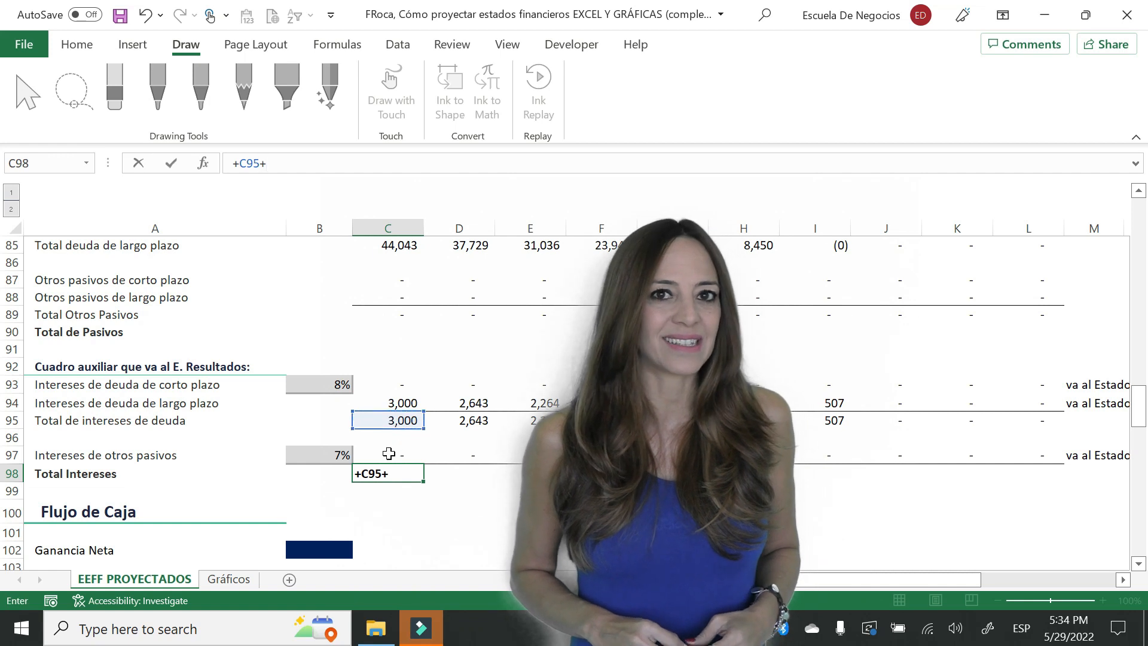
click(388, 454)
key(Return)
key(Up)
- Copy the total interest formula in C98 across row 98 through column L
key(ctrl+c)
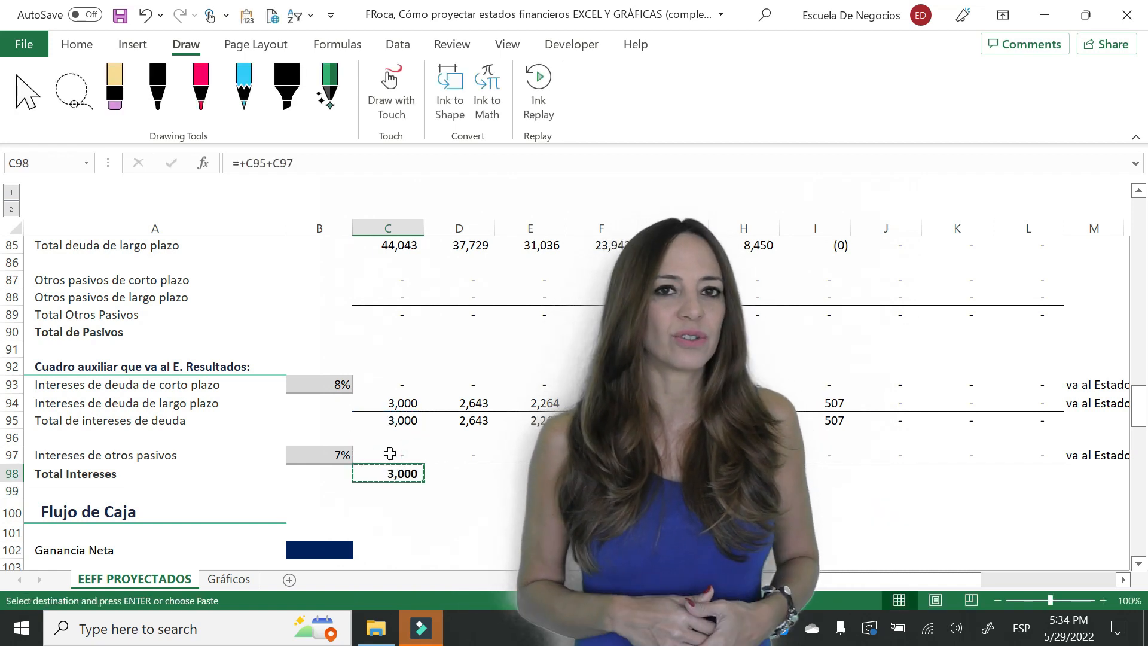
key(shift+Right)
key(shift+Right)
key(shift+Right)
key(shift+Right)
key(shift+Right)
key(shift+Right)
key(shift+Right)
key(shift+Right)
key(shift+Right)
key(Return)
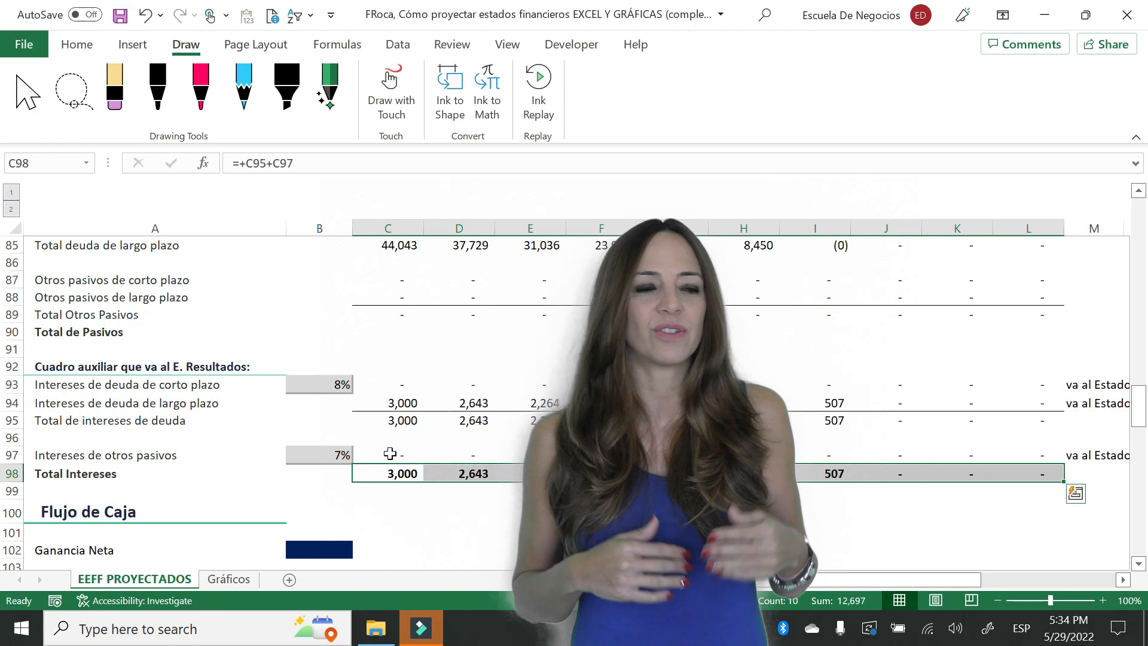
click(518, 524)
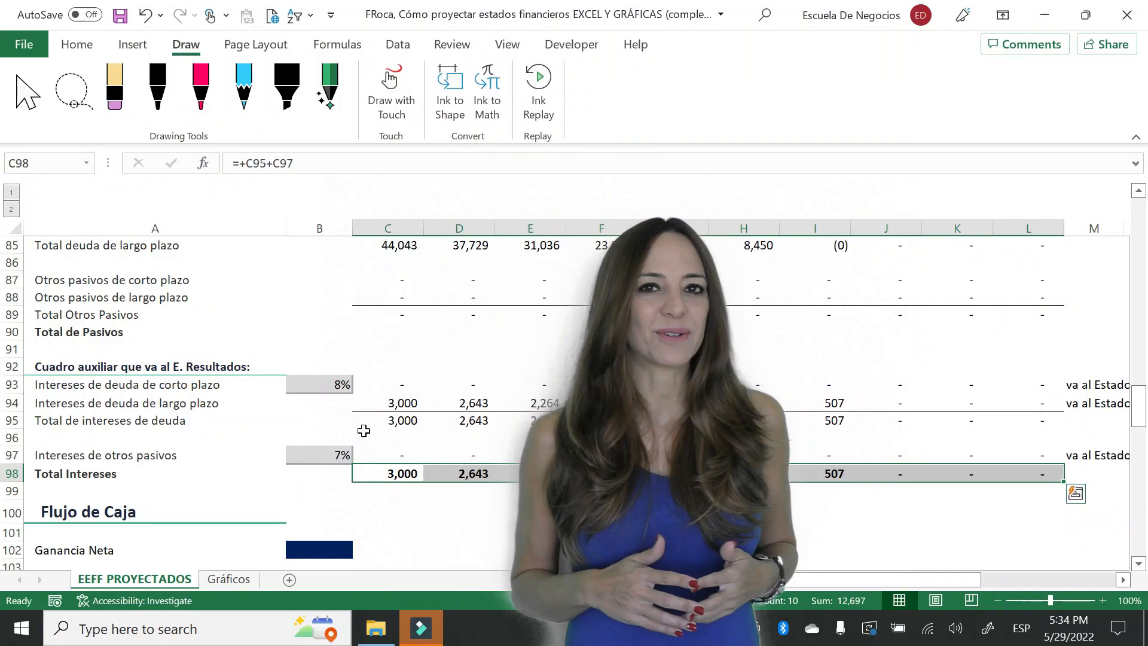
click(505, 515)
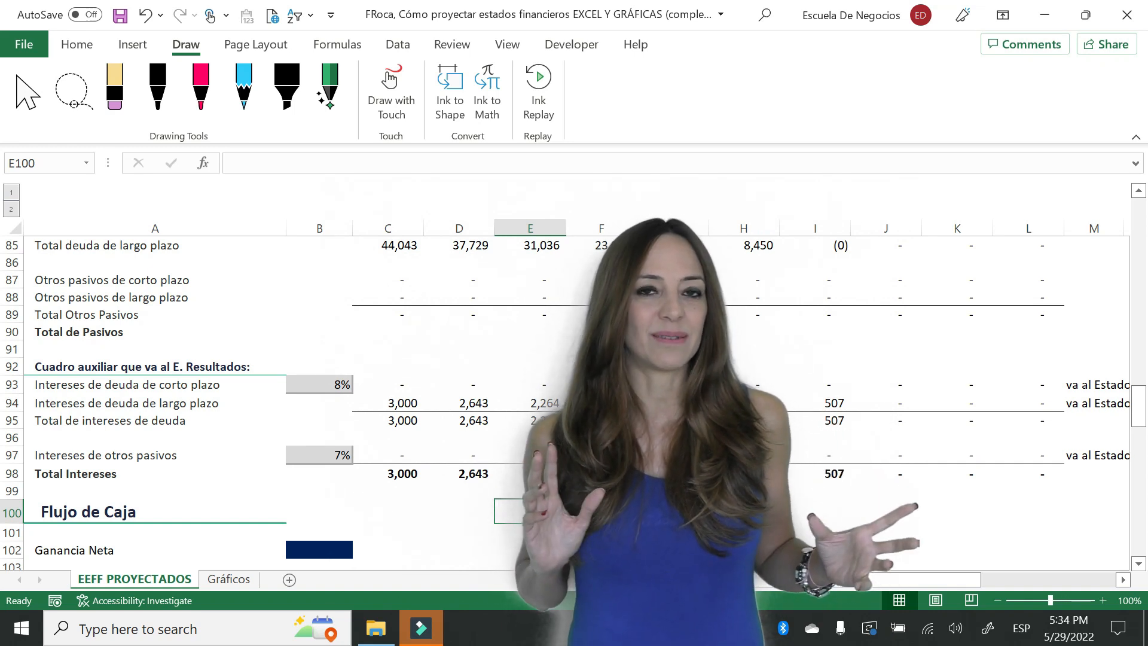
- Review the Balance section's stage assumptions for Activos Intangibles in row 18
key(ctrl+Home)
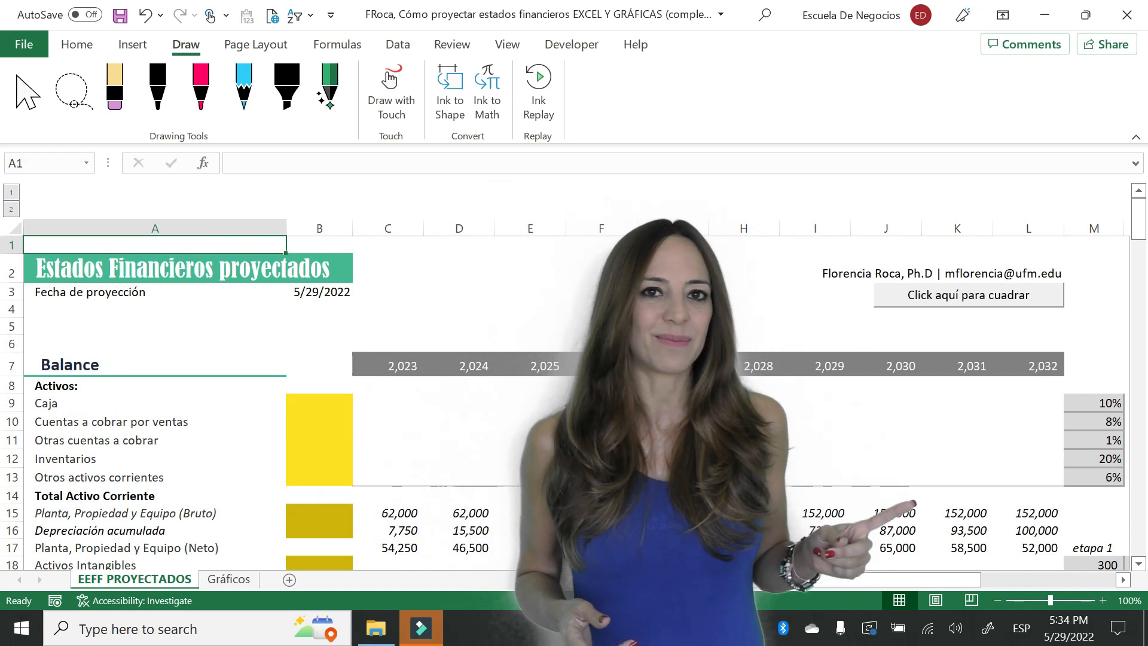
click(465, 492)
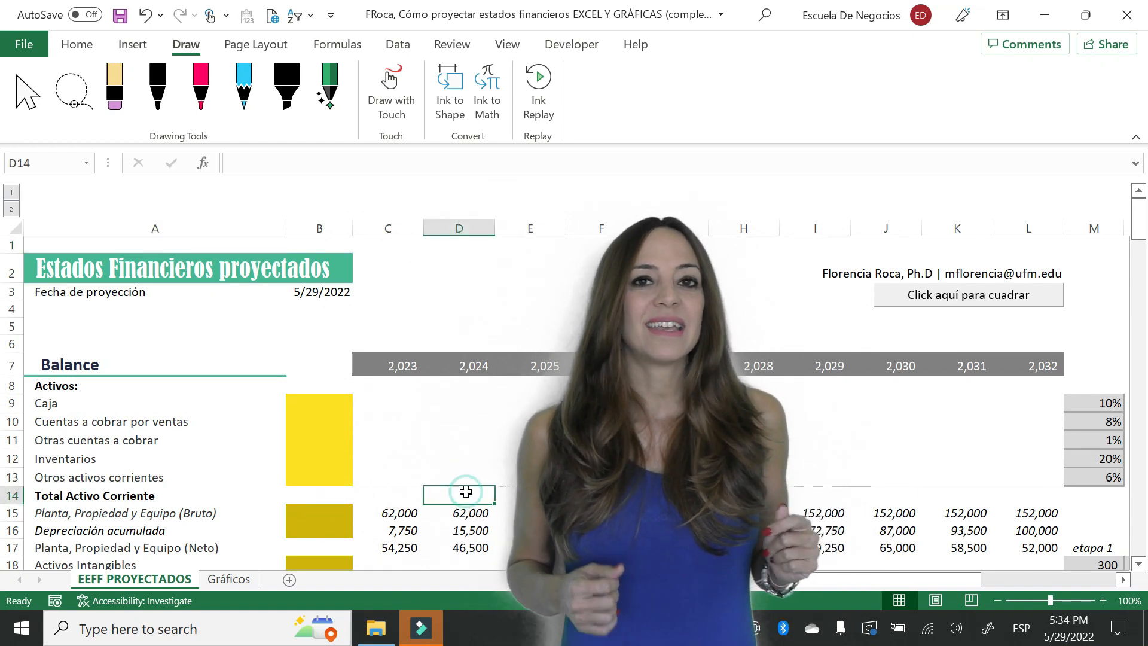
key(Down)
key(Down)
key(Down)
key(Down)
key(Down)
key(Down)
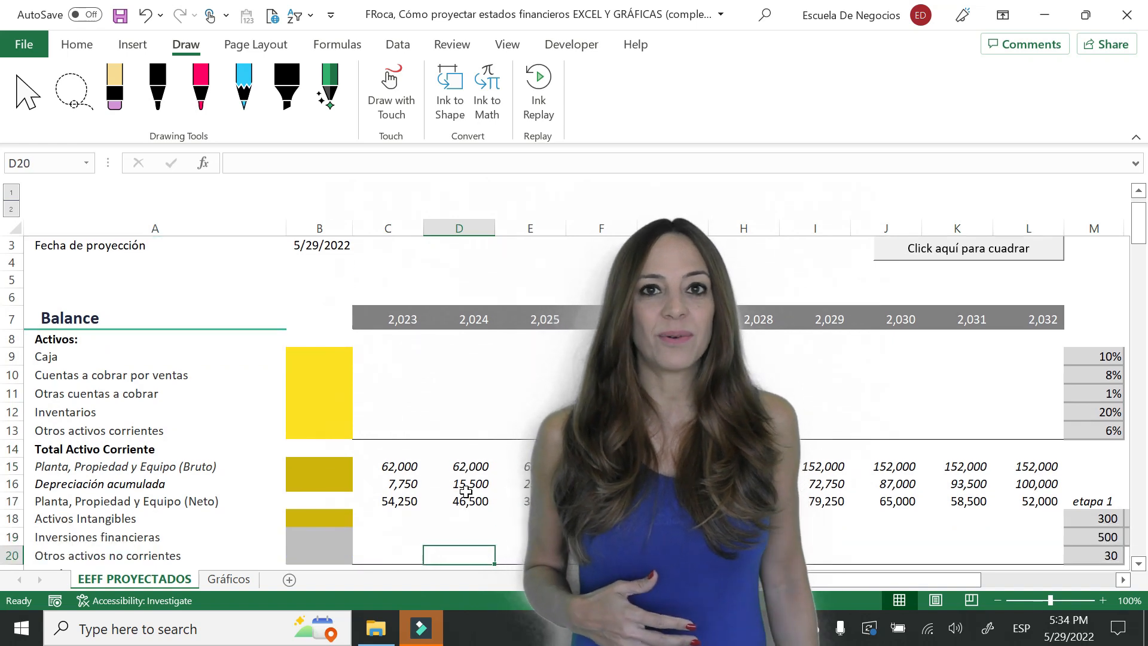
key(Down)
click(350, 470)
key(Right)
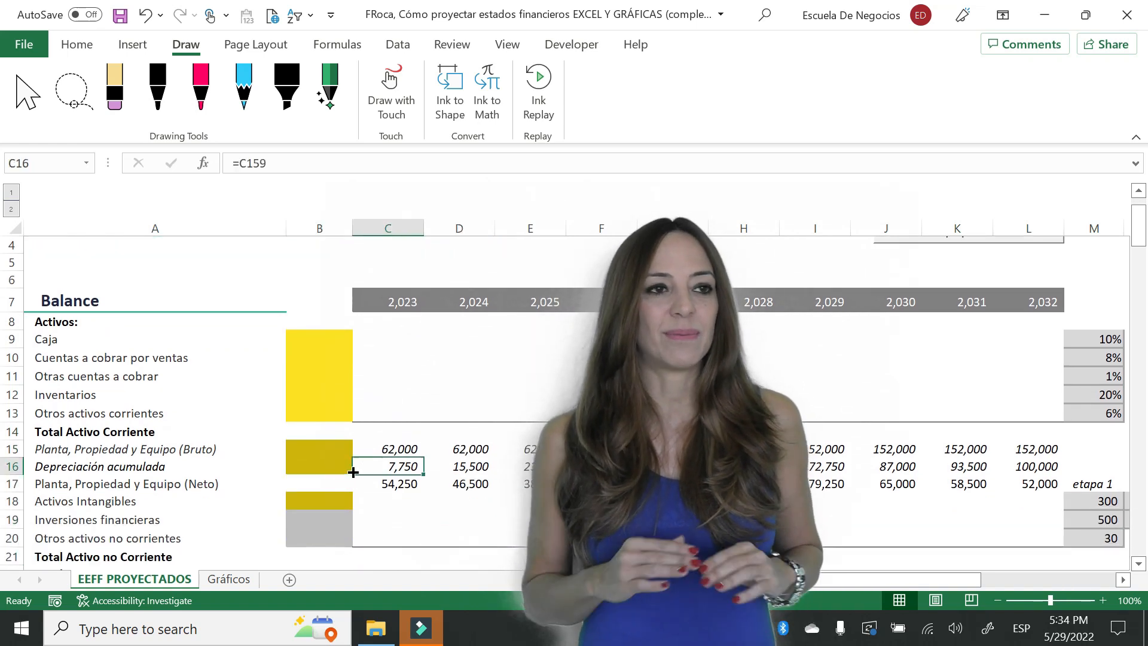
key(Down)
key(Down)
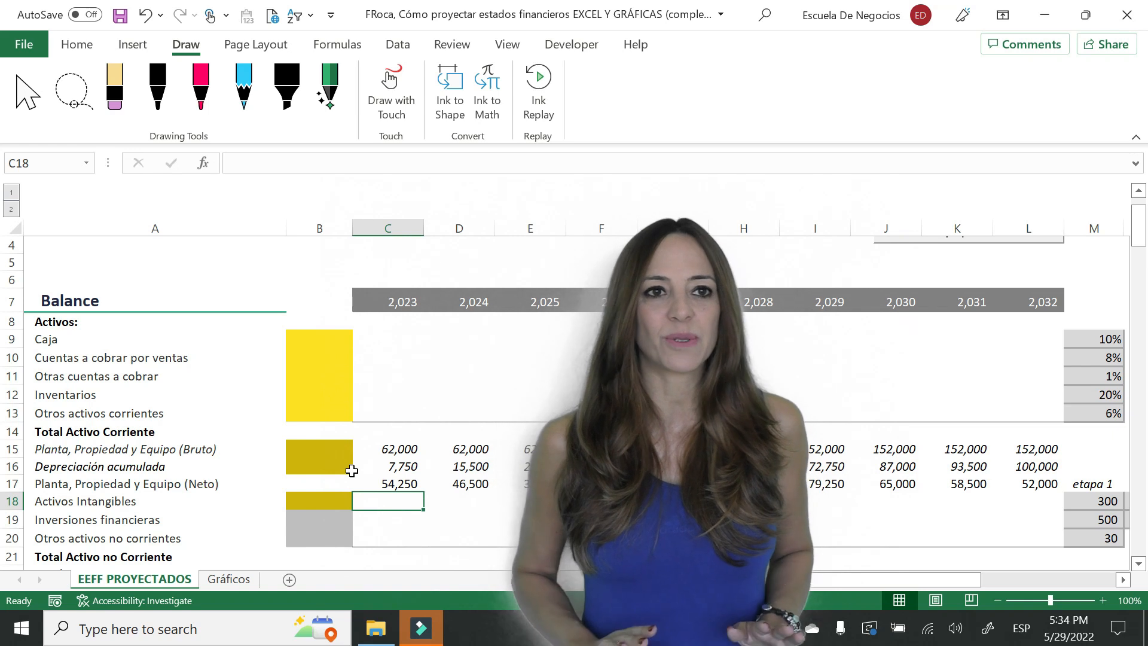
key(Right)
key(Right)
key(Right)
key(Right)
key(Right)
key(Right)
key(Right)
key(Right)
key(Right)
key(Right)
key(Right)
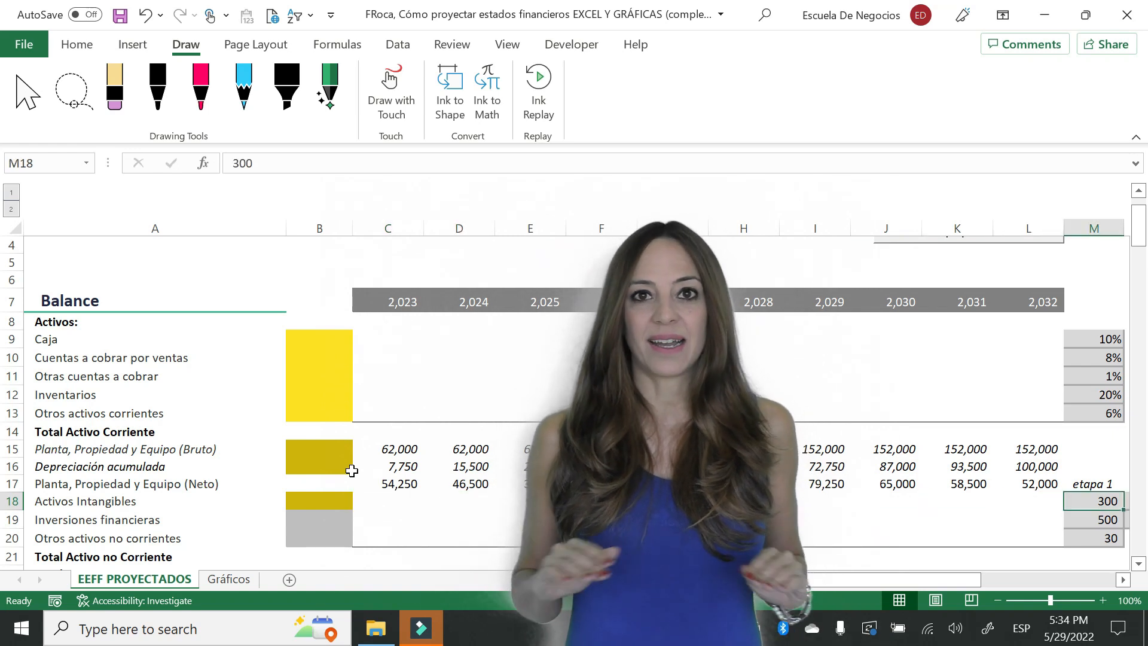
key(Left)
key(Left)
key(Left)
key(Left)
key(Left)
key(Left)
key(Left)
key(Left)
key(Left)
key(Left)
key(Left)
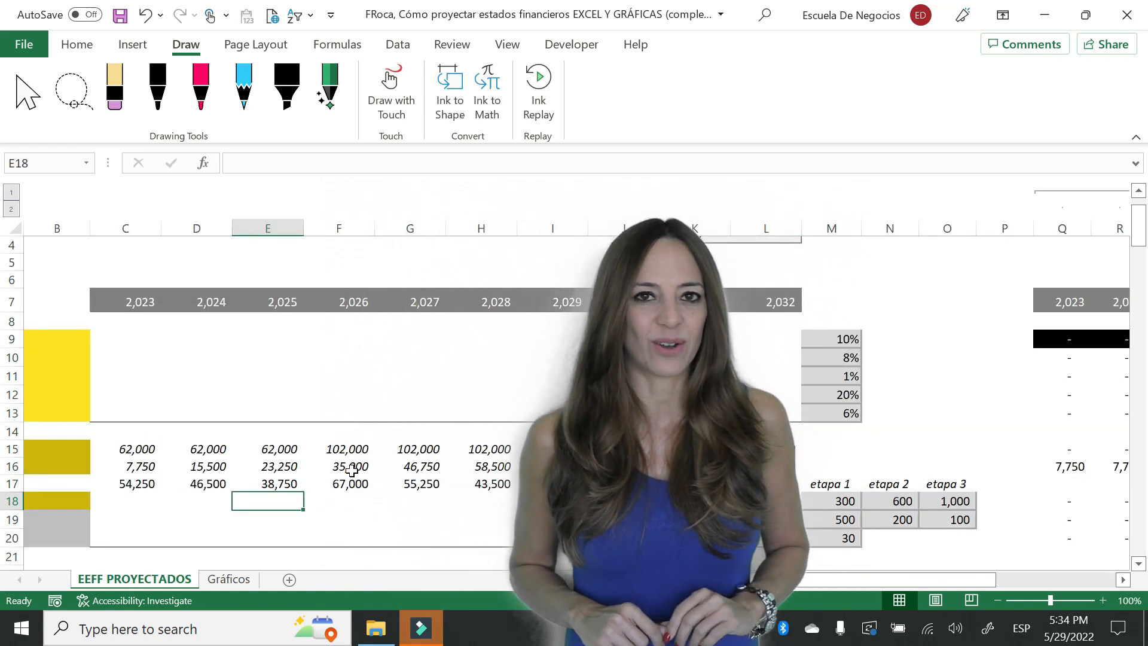
- Link the 2023 intangible assets in C18 to the stage 1 value with the absolute reference $M$18
text(=)
key(Right)
key(Right)
key(Right)
key(Right)
key(Right)
key(Right)
key(Right)
key(Right)
key(Right)
key(Right)
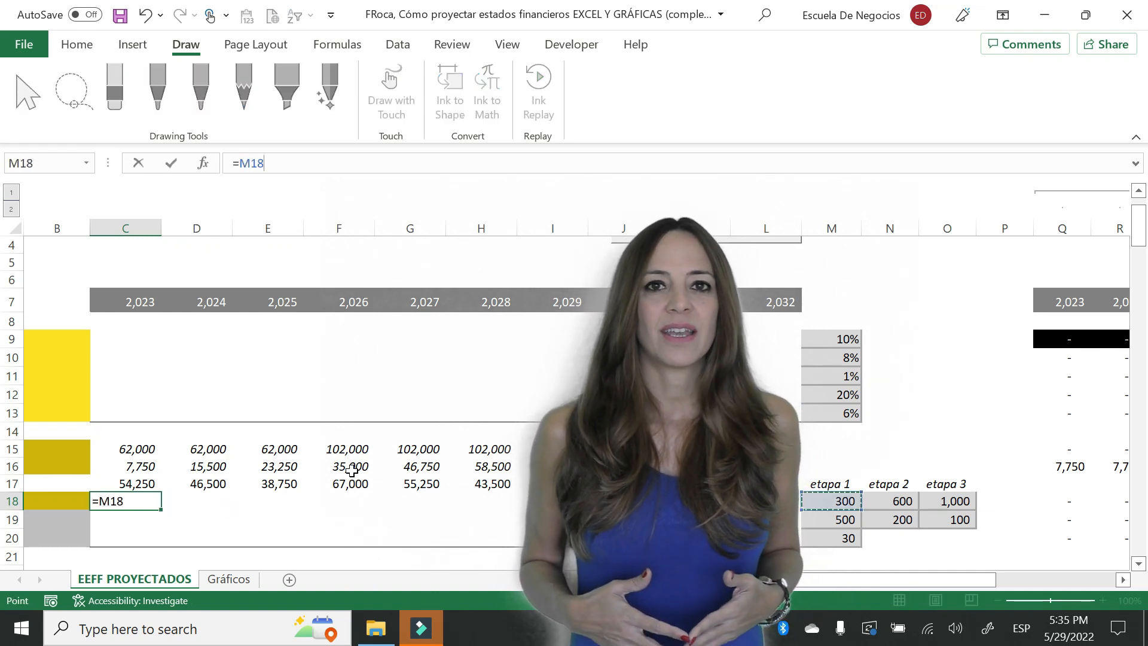
key(F4)
key(Return)
key(Up)
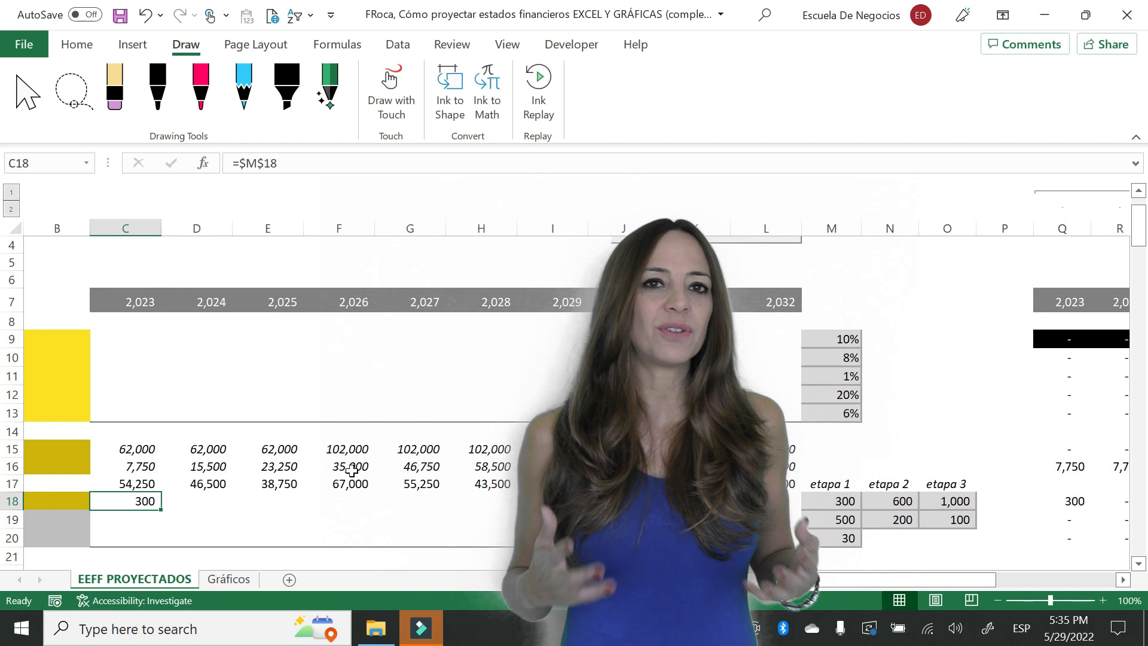
- Copy the stage 1 intangible assets formula from C18 across the years 2024 to 2026, through F18
key(ctrl+c)
key(shift+Right)
key(shift+Right)
key(shift+Right)
key(ctrl+v)
key(Escape)
- Link the 2027 intangible assets in G18 to the stage 2 value with the absolute reference $N$18
key(Right)
key(Right)
key(Right)
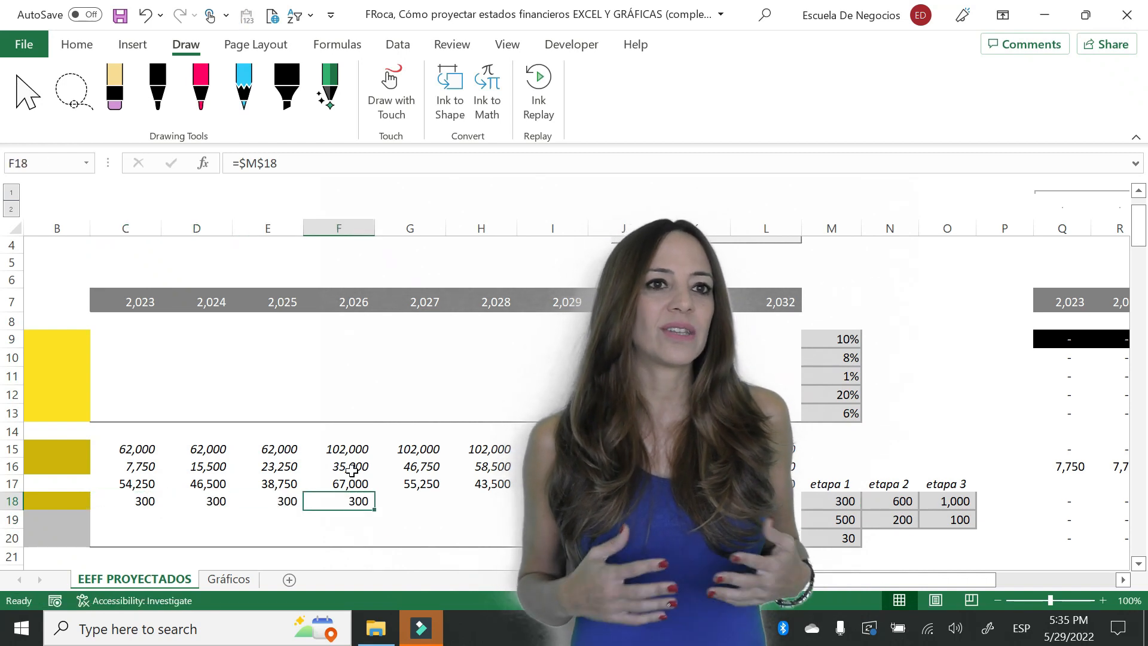
key(Right)
text(=)
key(Right)
key(Right)
key(Right)
key(Right)
key(Right)
key(Right)
key(Right)
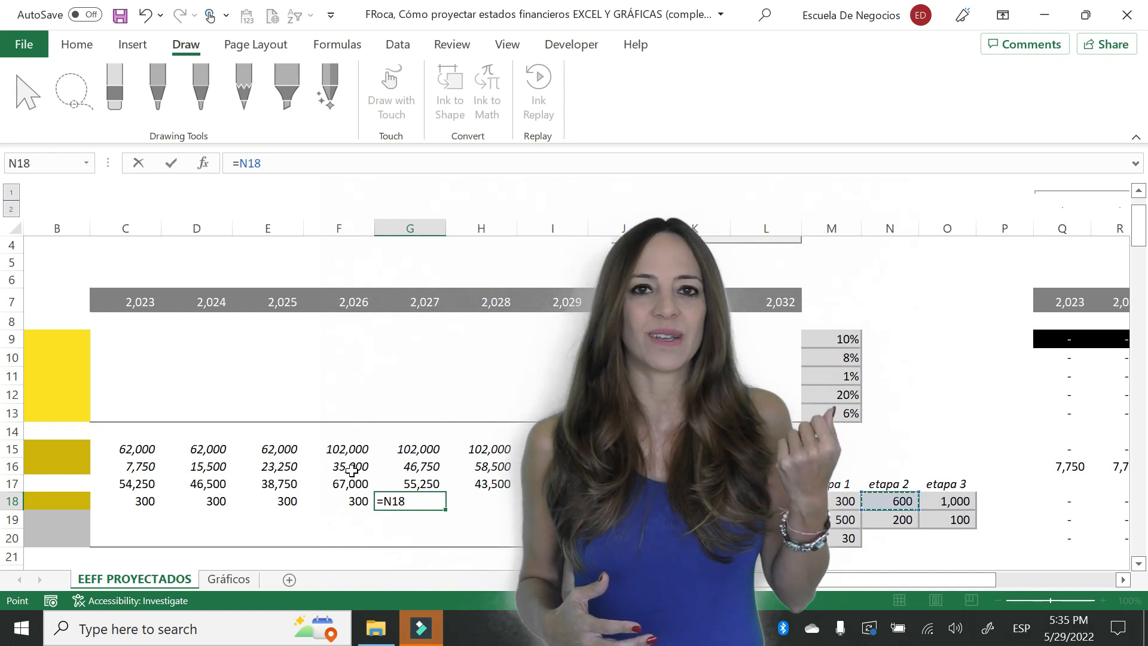
key(F4)
key(Return)
key(Up)
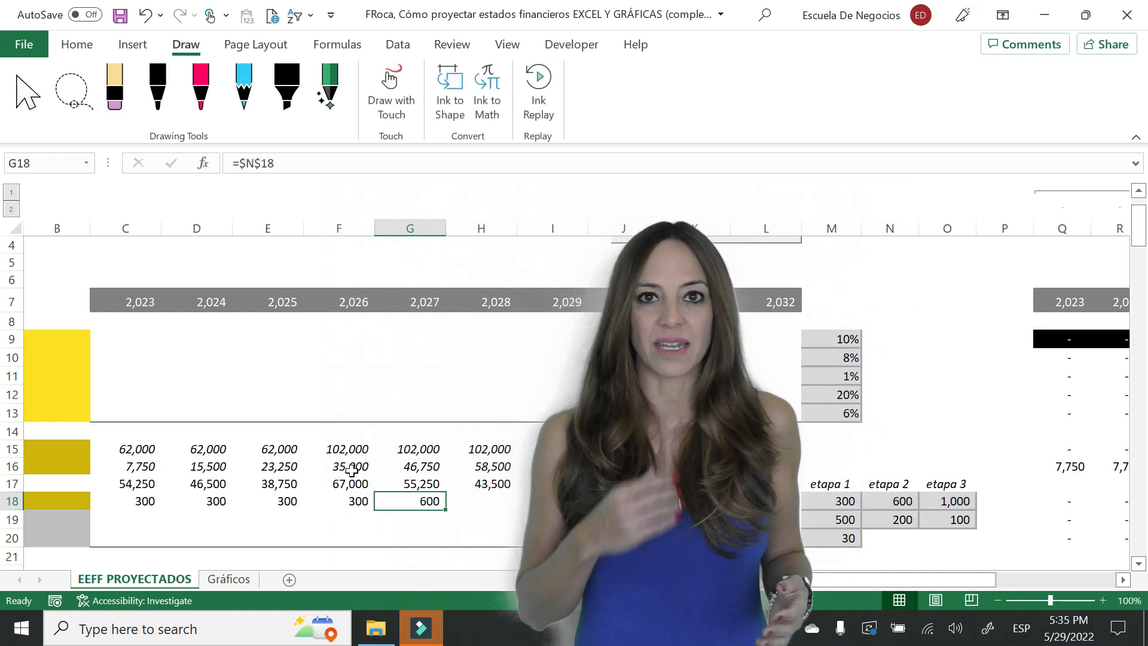
- Copy the stage 2 intangible assets formula from G18 across row 18 through column J
key(ctrl+c)
key(shift+Right)
key(shift+Right)
key(shift+Right)
key(Return)
- Link the 2031 intangible assets in K18 to the stage 3 value with the absolute reference $O$18
key(Right)
key(Right)
key(Right)
key(Right)
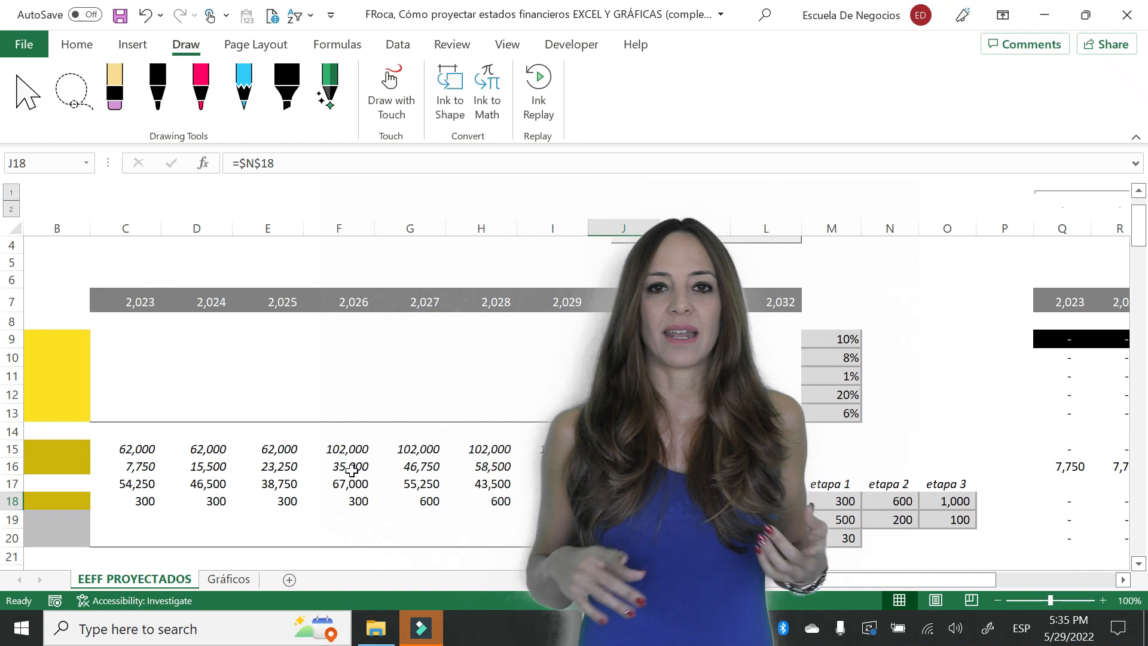
text(=)
key(Right)
key(Right)
key(Right)
key(Right)
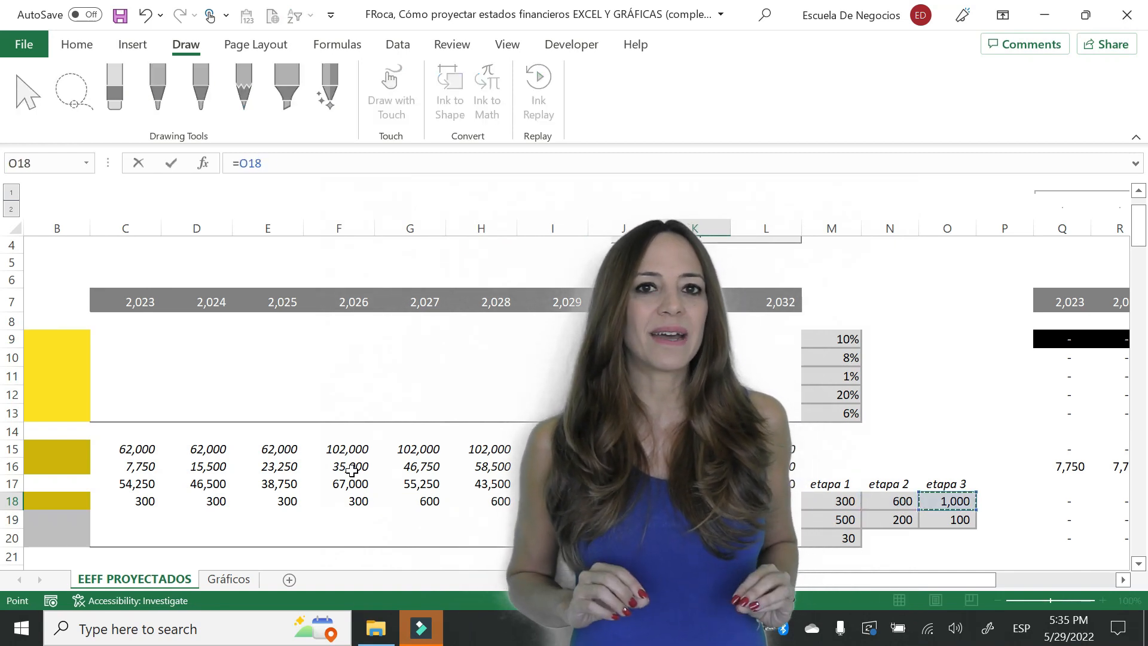
key(F4)
key(Return)
key(Up)
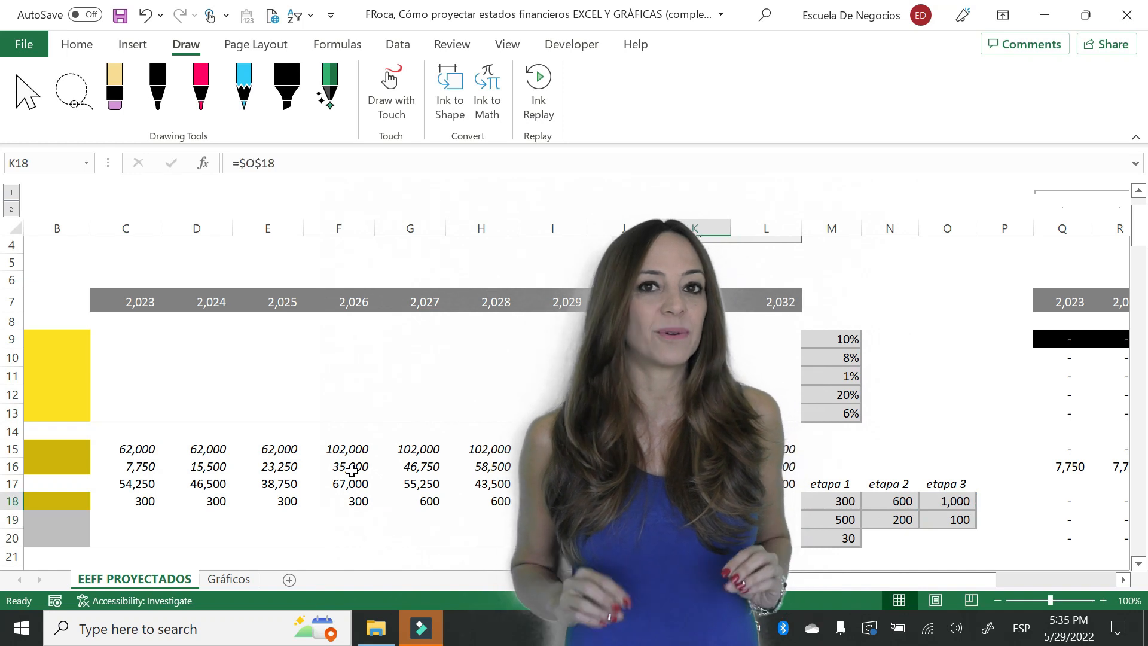
- Copy the stage 3 intangible assets formula from K18 to L18 for 2032
key(ctrl+c)
key(Right)
key(ctrl+v)
- Link the 2023 financial investments in C19 to the stage 1 value with the absolute reference $M$19
key(Down)
key(Left)
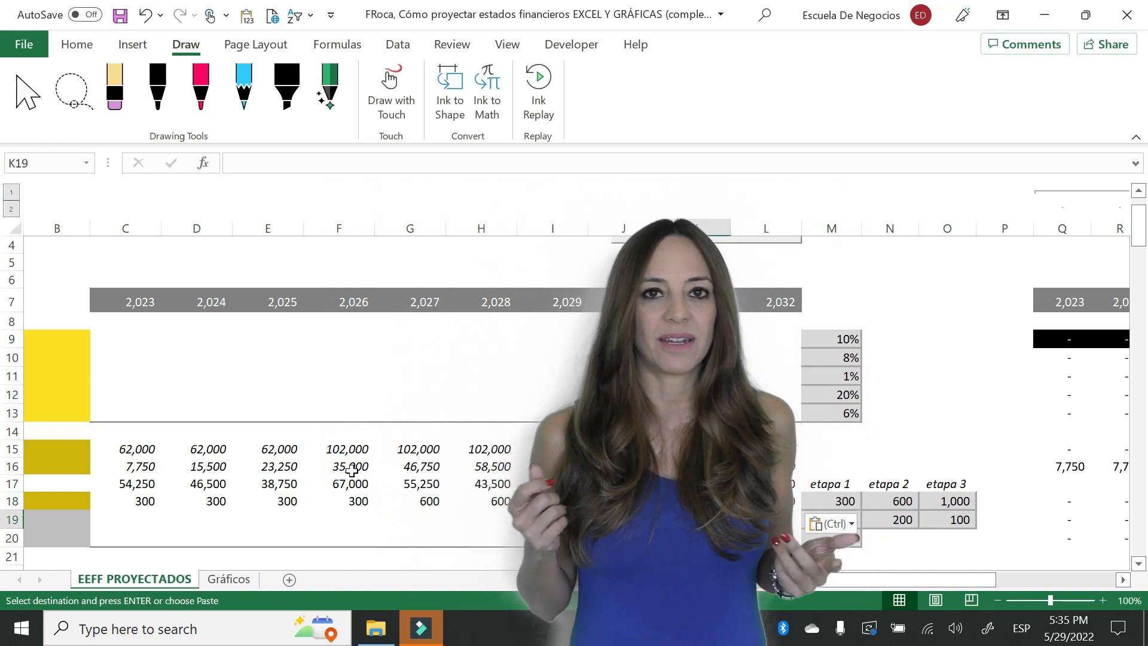
key(Left)
key(Left)
key(Left)
key(Left)
key(Left)
key(Left)
key(Left)
key(Left)
key(Left)
key(Left)
key(Right)
key(Right)
key(Right)
key(Left)
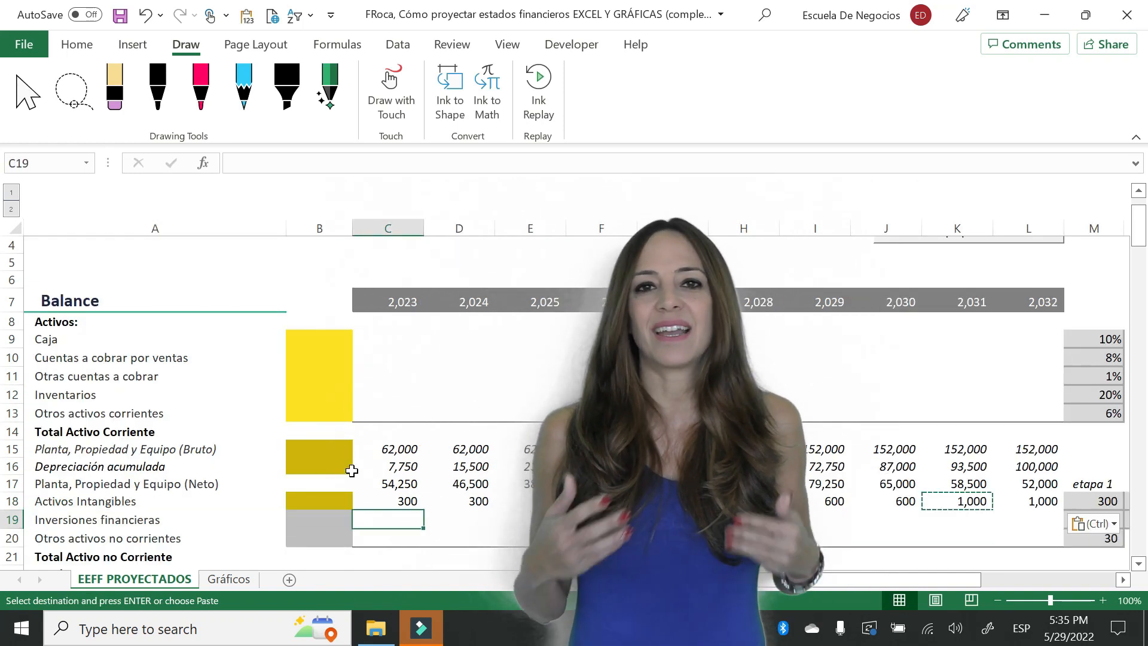
text(=)
key(Right)
key(Right)
key(Right)
key(Right)
key(Right)
key(Right)
key(Right)
key(Right)
key(Right)
key(Right)
key(Right)
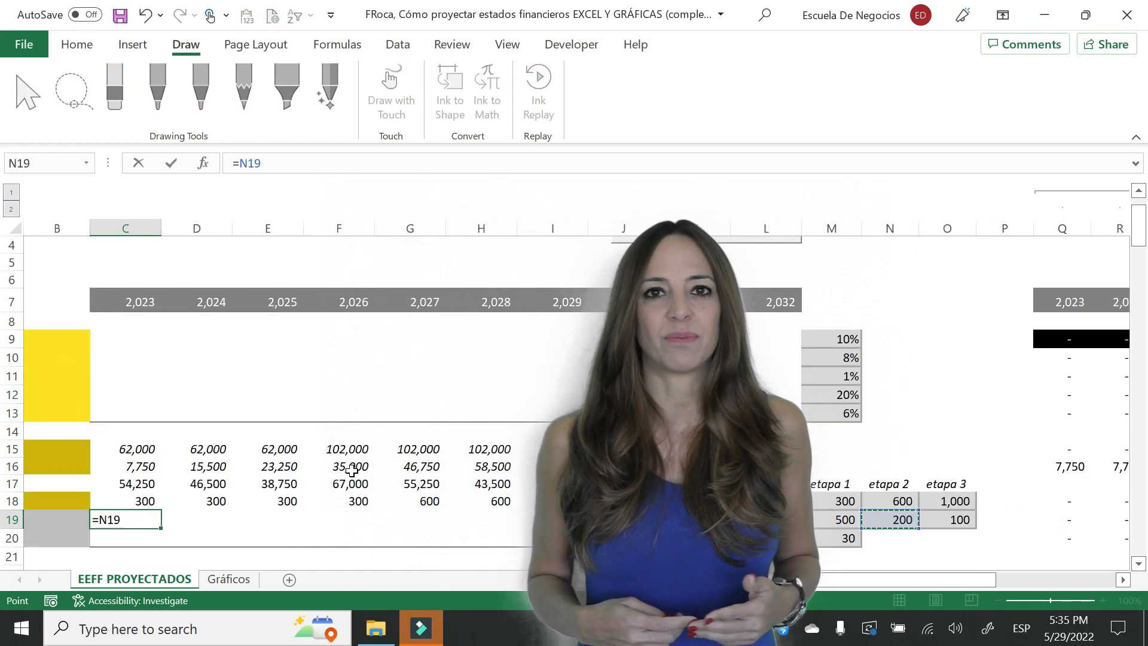
key(Left)
key(F4)
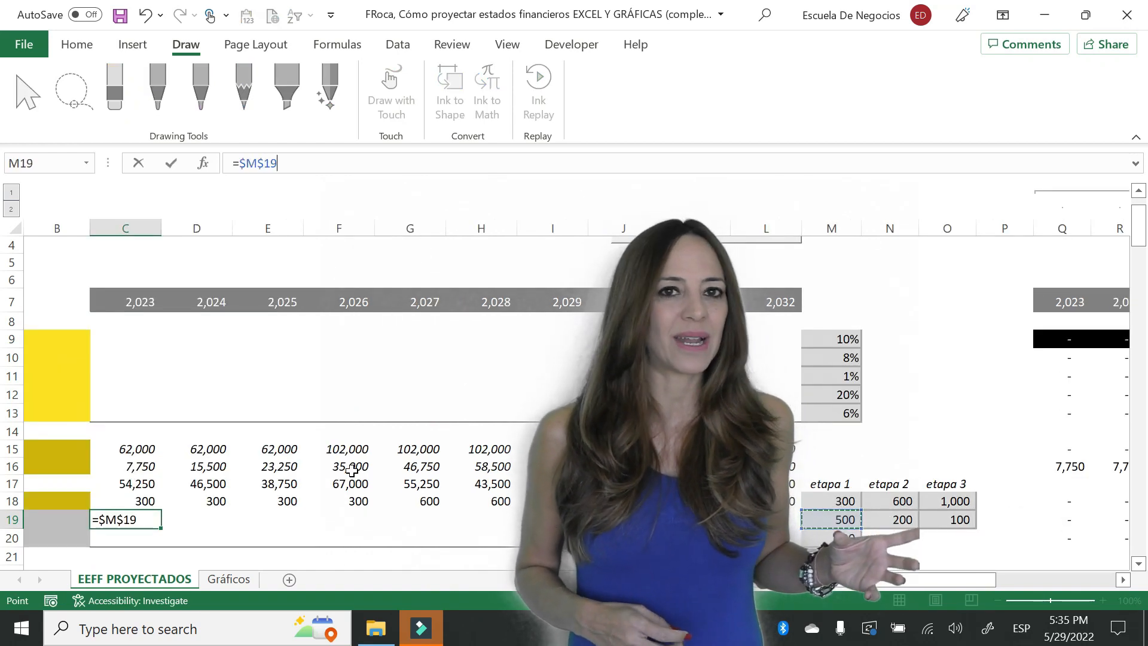
key(Return)
key(Up)
- Copy the stage 1 financial investments formula from C19 across row 19 through column F
key(ctrl+c)
key(shift+Right)
key(shift+Right)
key(shift+Right)
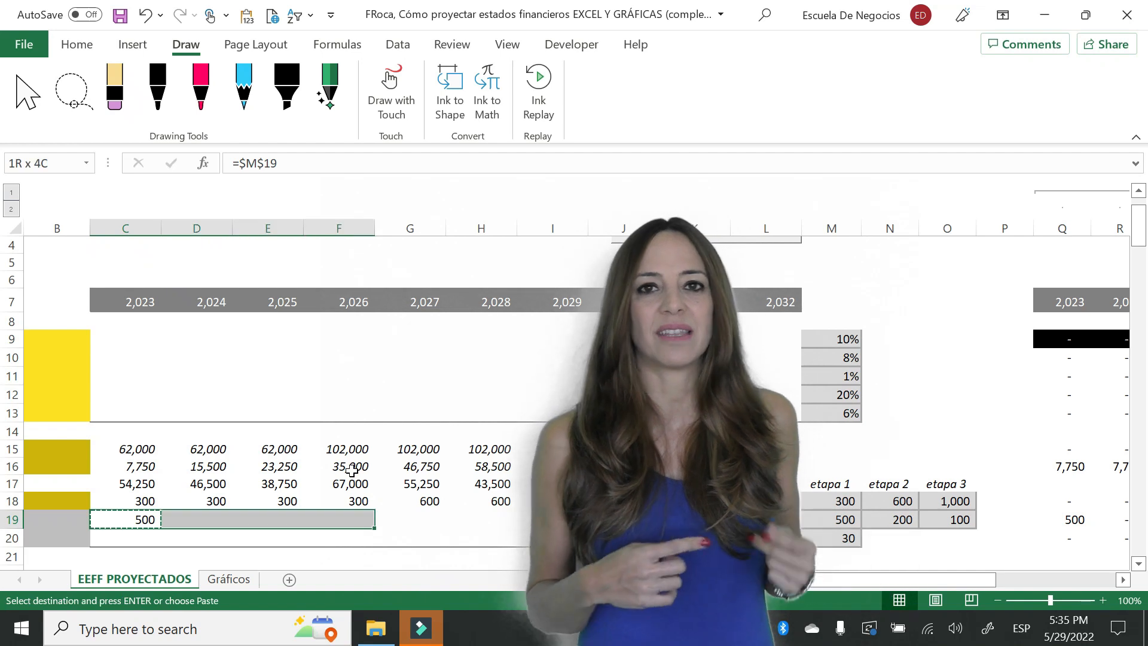
key(Return)
- Link the 2027 financial investments in G19 to the stage 2 value with the absolute reference $N$19
key(Right)
key(Right)
key(Right)
key(Right)
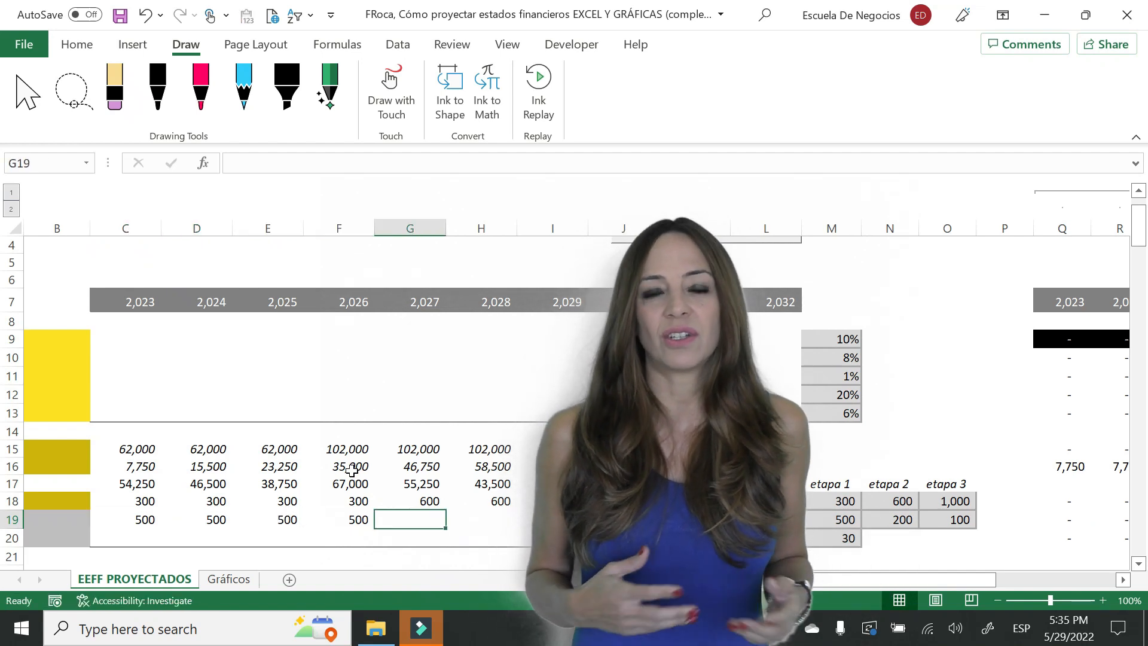
text(=)
key(Right)
key(Right)
key(Right)
key(Right)
key(Right)
key(Right)
key(Right)
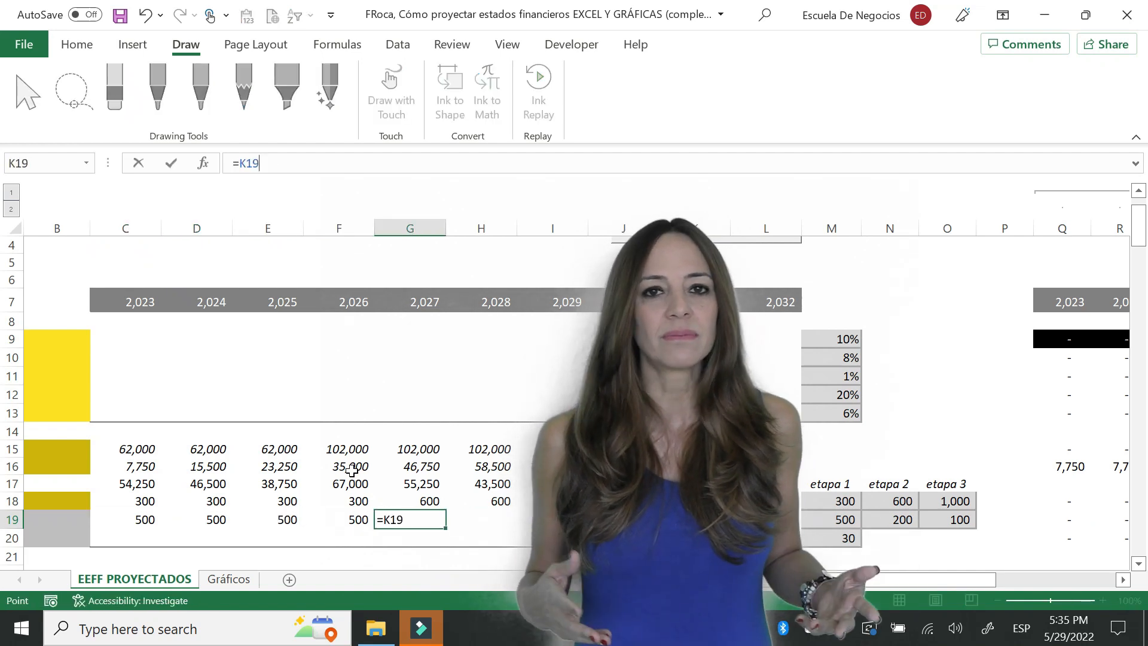
key(F4)
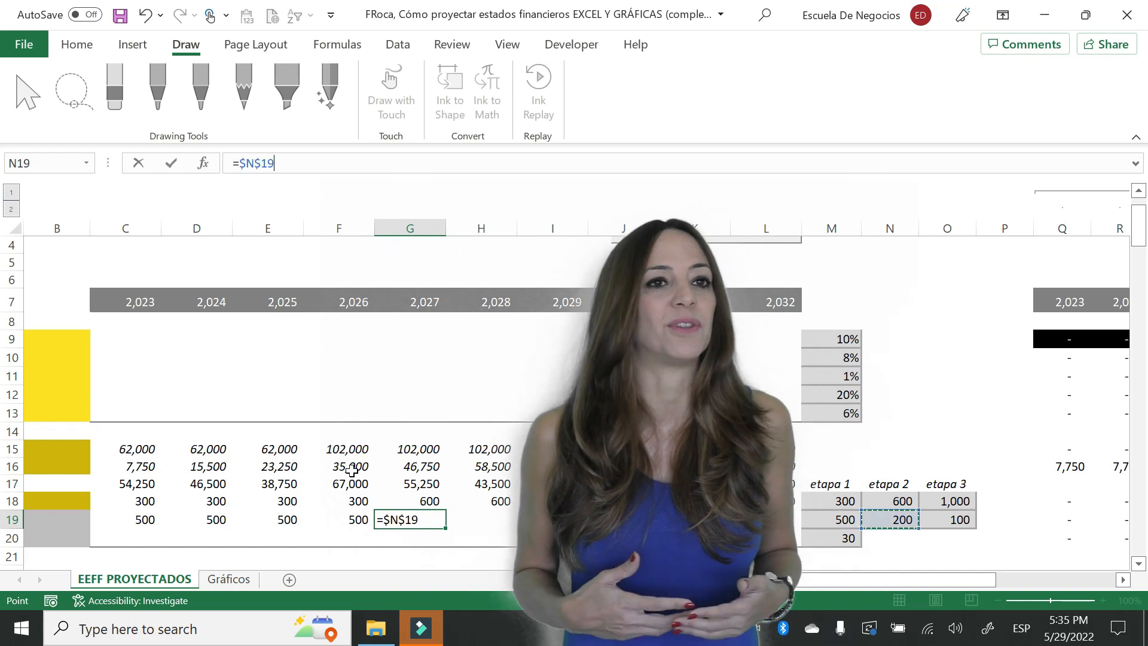
key(Return)
key(Up)
- Copy the stage 2 financial investments formula from G19 across row 19 through column J
key(ctrl+c)
key(shift+Right)
key(shift+Right)
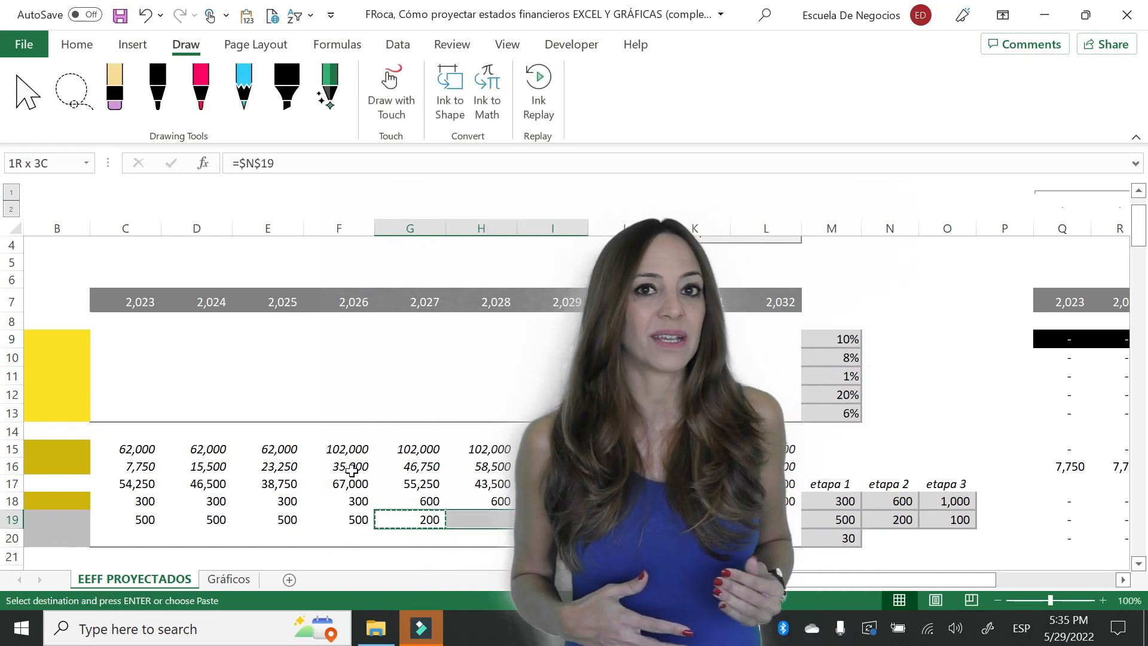
key(Return)
- Link the 2031 financial investments in K19 to the stage 3 value with the absolute reference $O$19
key(Right)
key(Right)
key(Right)
key(Right)
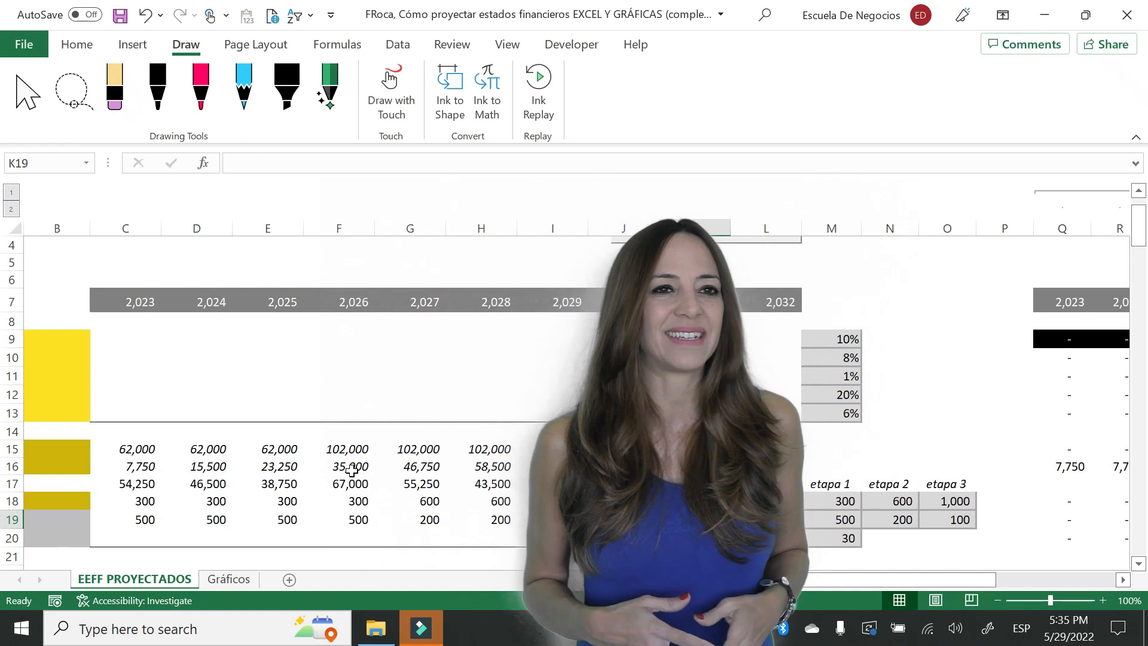
text(=)
key(Right)
key(Right)
key(Right)
key(Right)
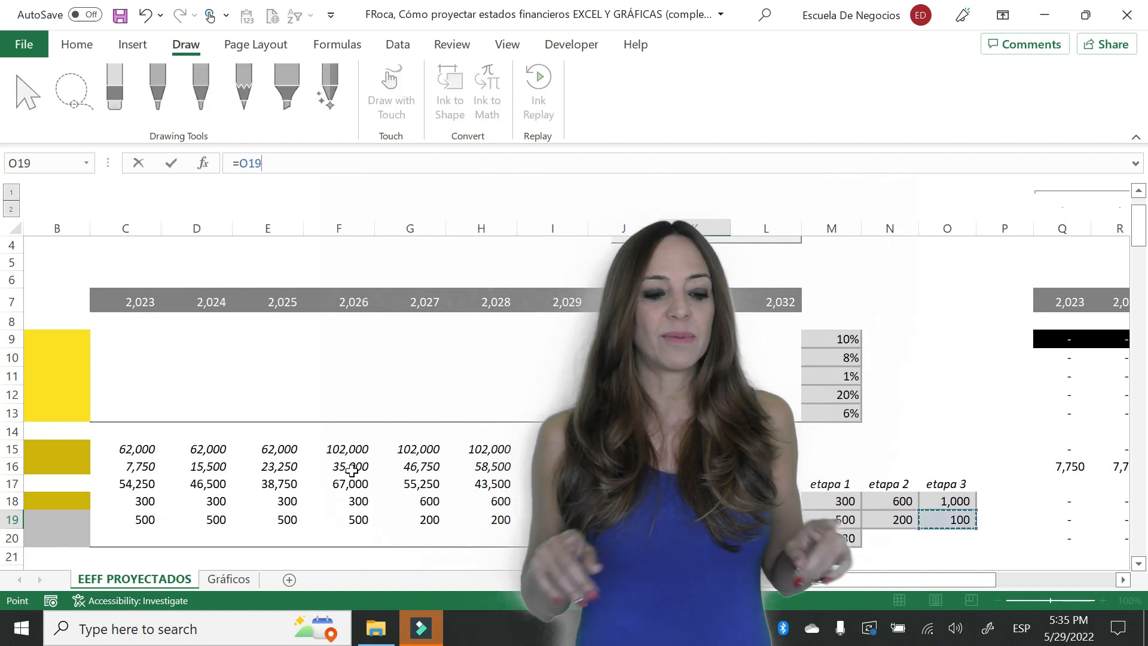
key(Return)
key(Up)
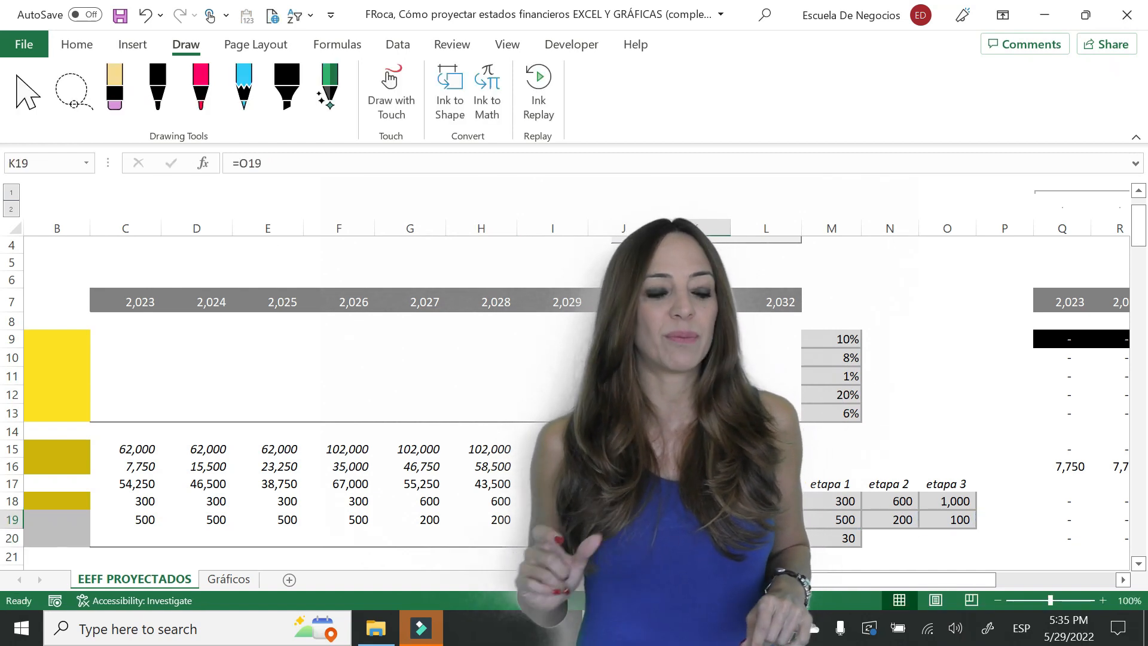
key(F2)
key(F4)
key(Return)
key(Up)
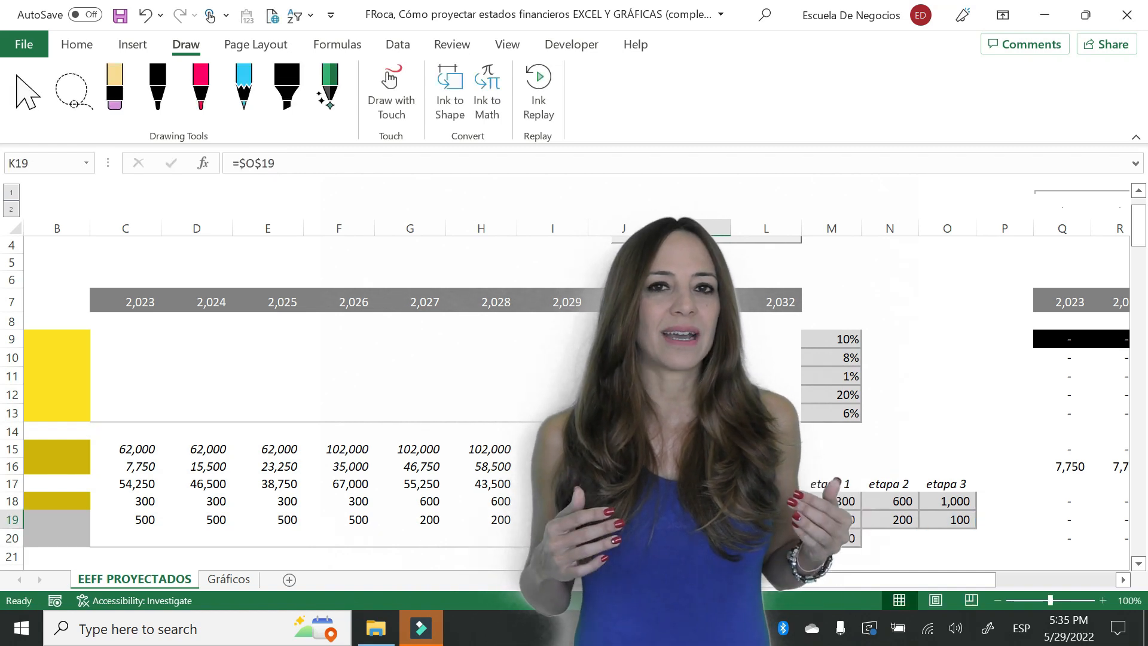
- Copy the stage 3 financial investments formula from K19 to the 2032 cell L19
key(ctrl+c)
key(Right)
key(Return)
key(Down)
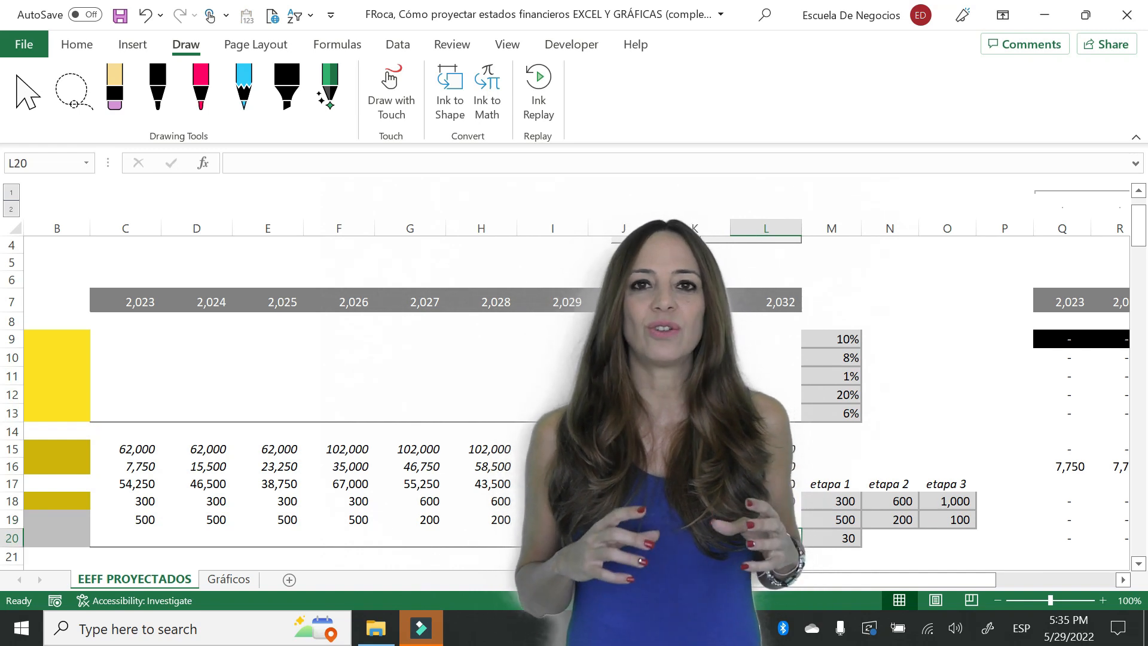
- Link the 2032 other non-current assets in L20 to the assumption Otros_activos_no_corrientes in column M
text(=)
key(Right)
key(Return)
- Copy the other non-current assets formula from L20 back across row 20 through column C
key(Up)
key(ctrl+c)
key(shift+Left)
key(shift+Left)
key(shift+Left)
key(shift+Left)
key(shift+Left)
key(shift+Left)
key(shift+Left)
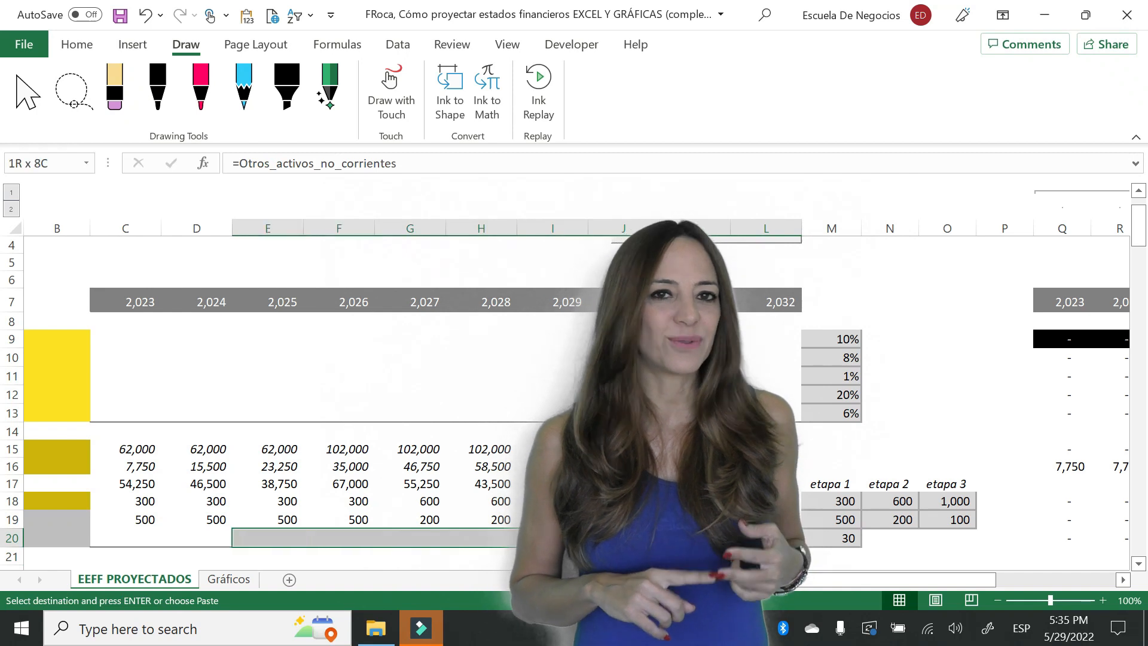
key(shift+Left)
key(shift+Left)
key(Return)
key(Left)
key(Home)
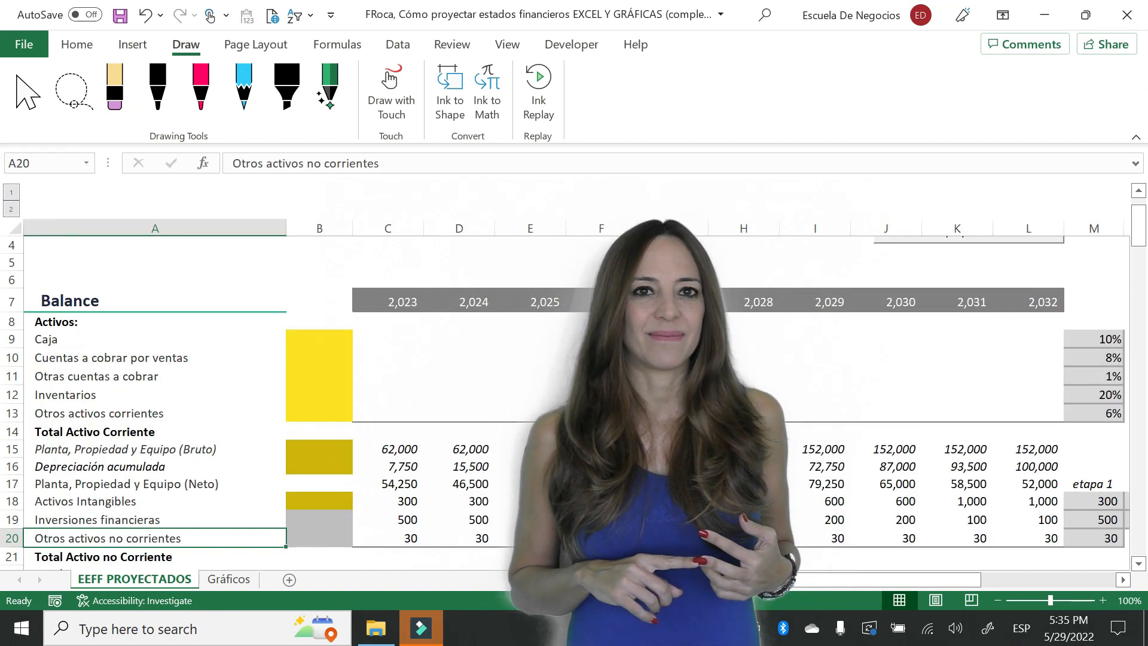
- Total the 2023 non-current assets in C21 with =SUM(C17:C20)
key(Right)
key(Right)
key(Down)
key(Down)
key(Down)
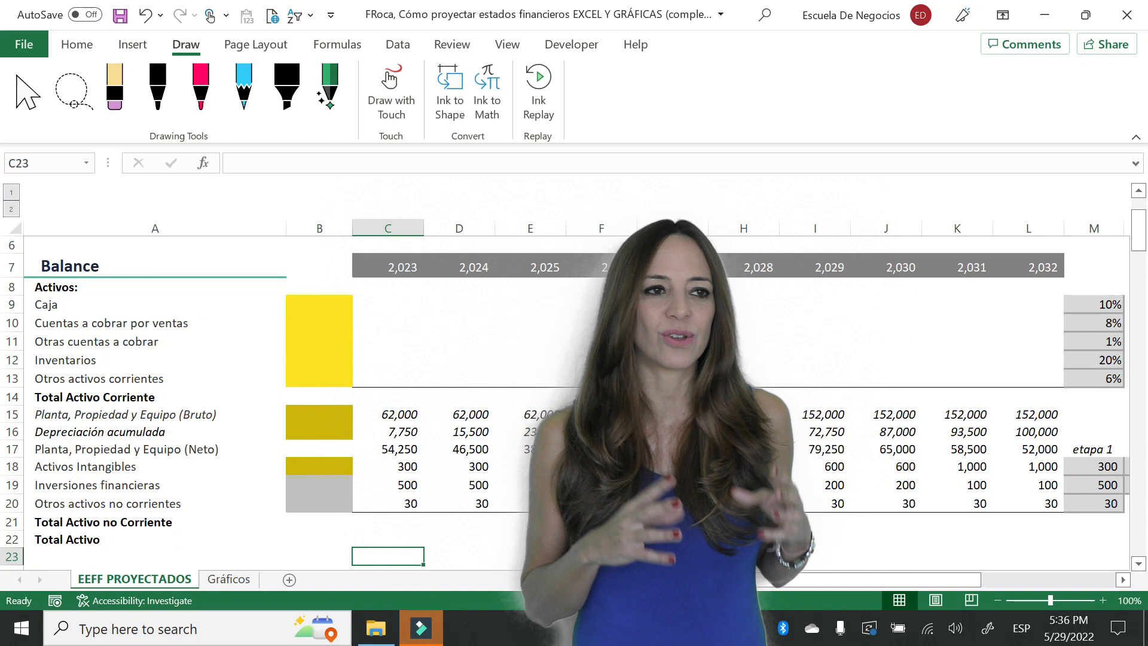
key(Up)
key(Up)
text(=Sum()
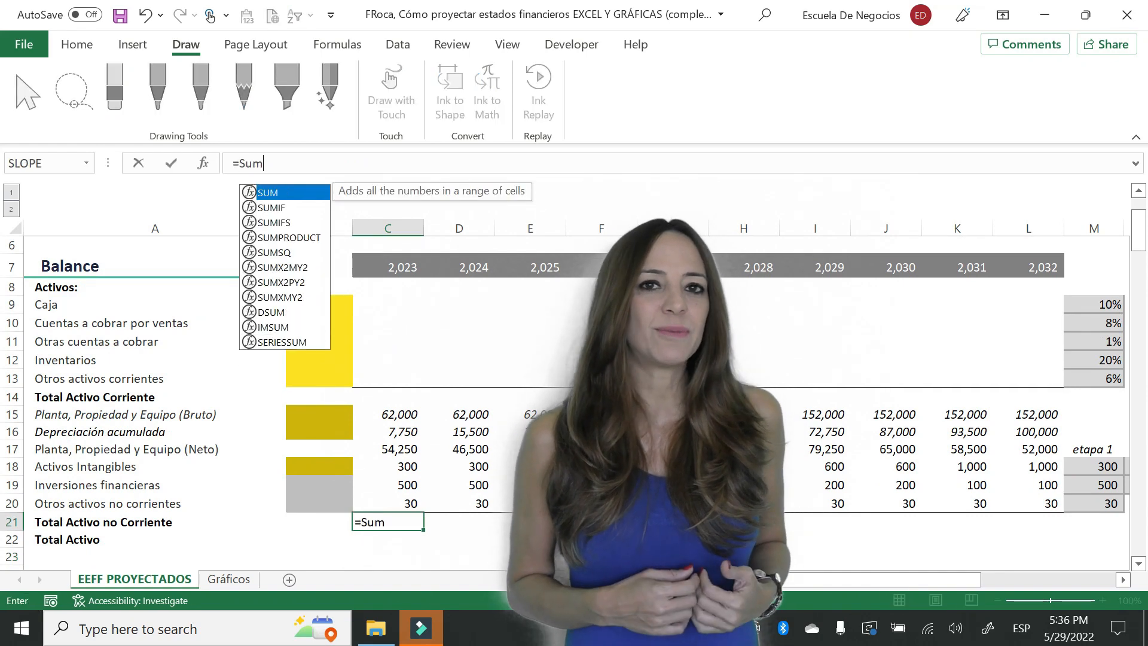
key(Up)
key(shift+Up)
key(shift+Up)
key(shift+Up)
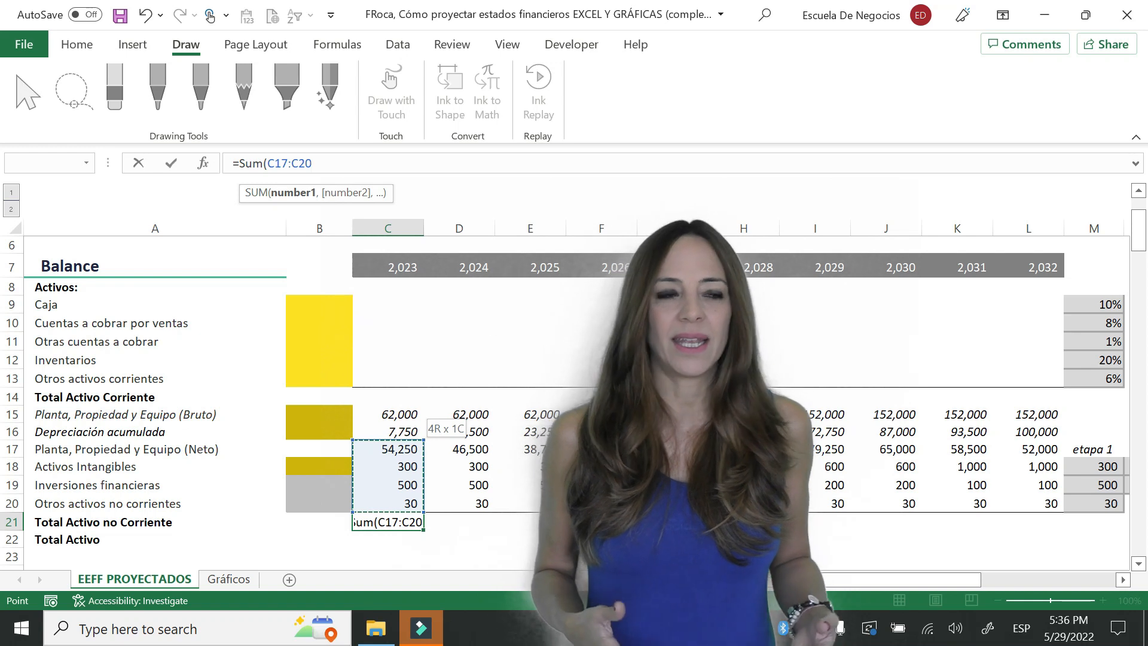
text())
key(Return)
- Copy the total non-current assets formula from C21 across row 21 through column L
key(Up)
key(ctrl+c)
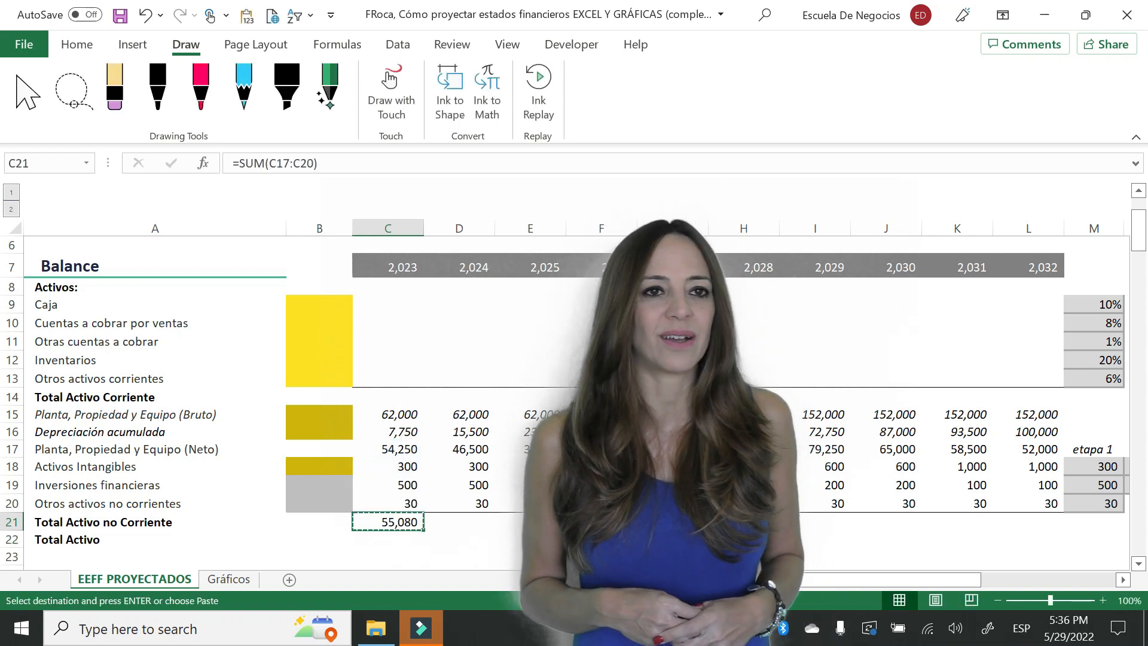
key(shift+Right)
key(shift+Right)
key(shift+Right)
key(shift+Right)
key(shift+Right)
key(shift+Right)
key(shift+Right)
key(shift+Right)
key(shift+Right)
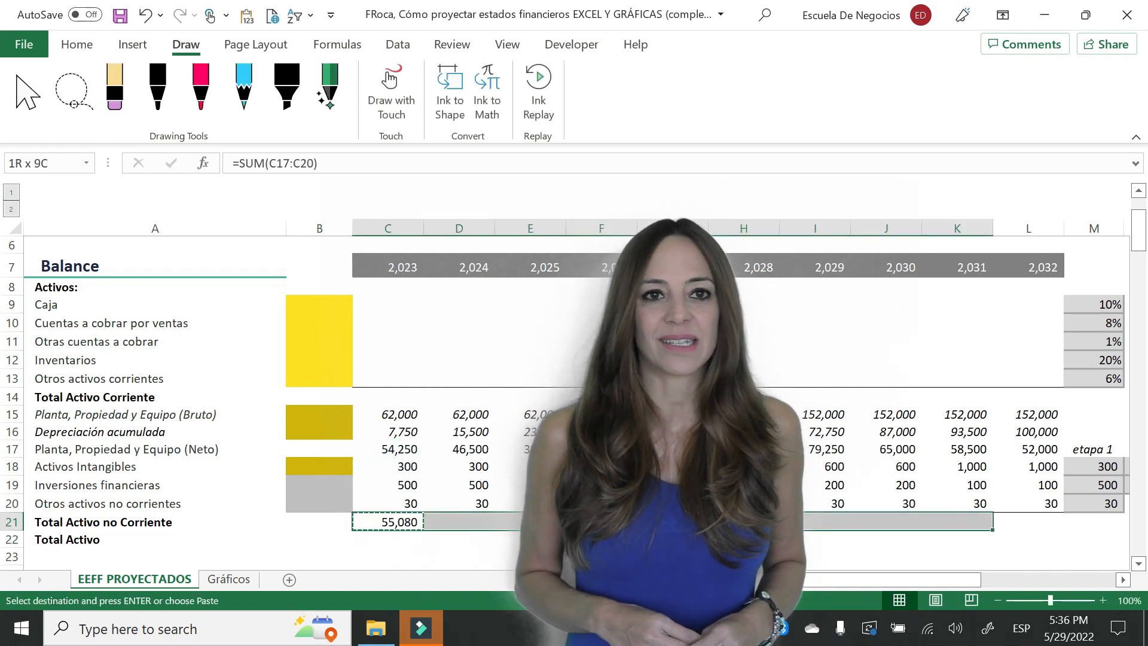
key(Return)
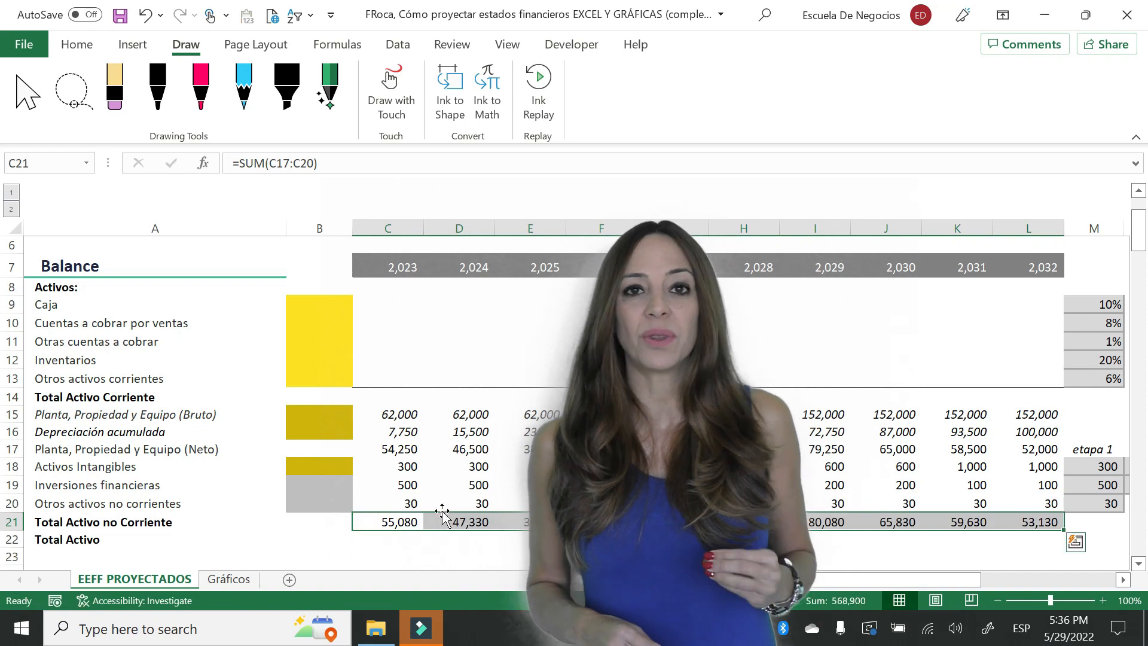
click(454, 361)
click(405, 297)
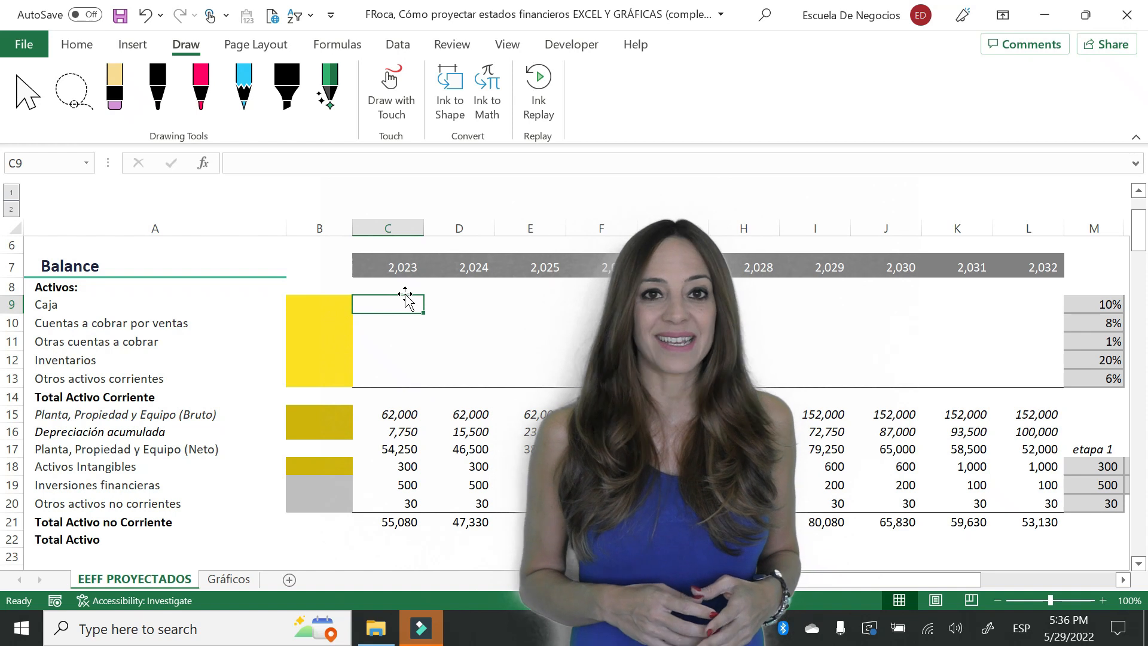
text(=)
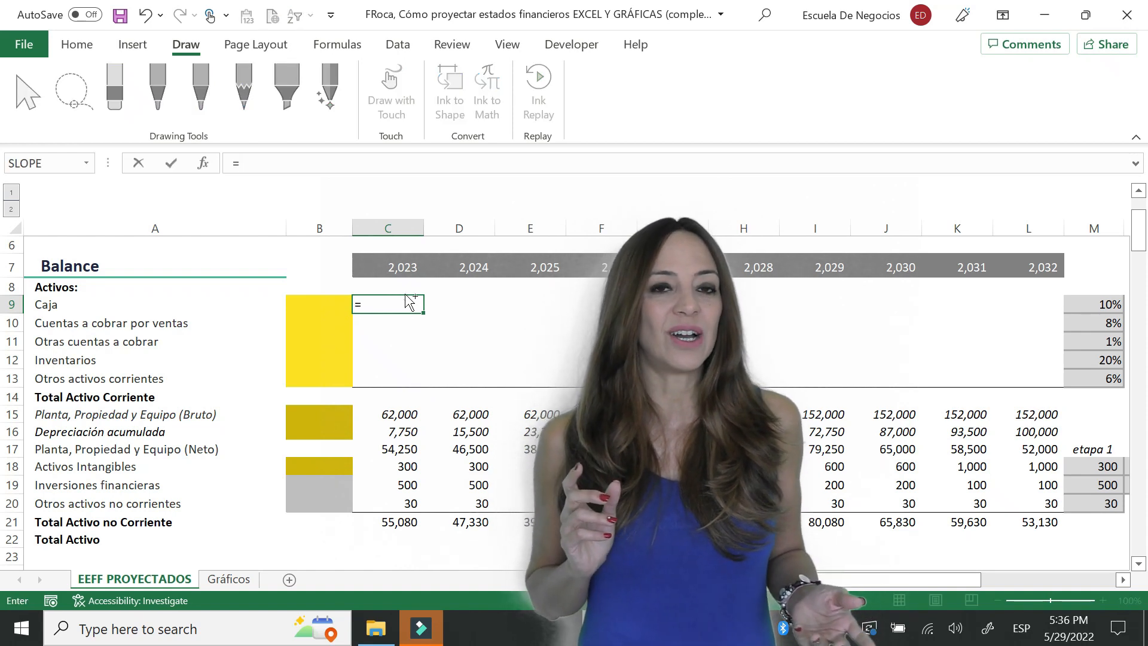
text(@ventas)
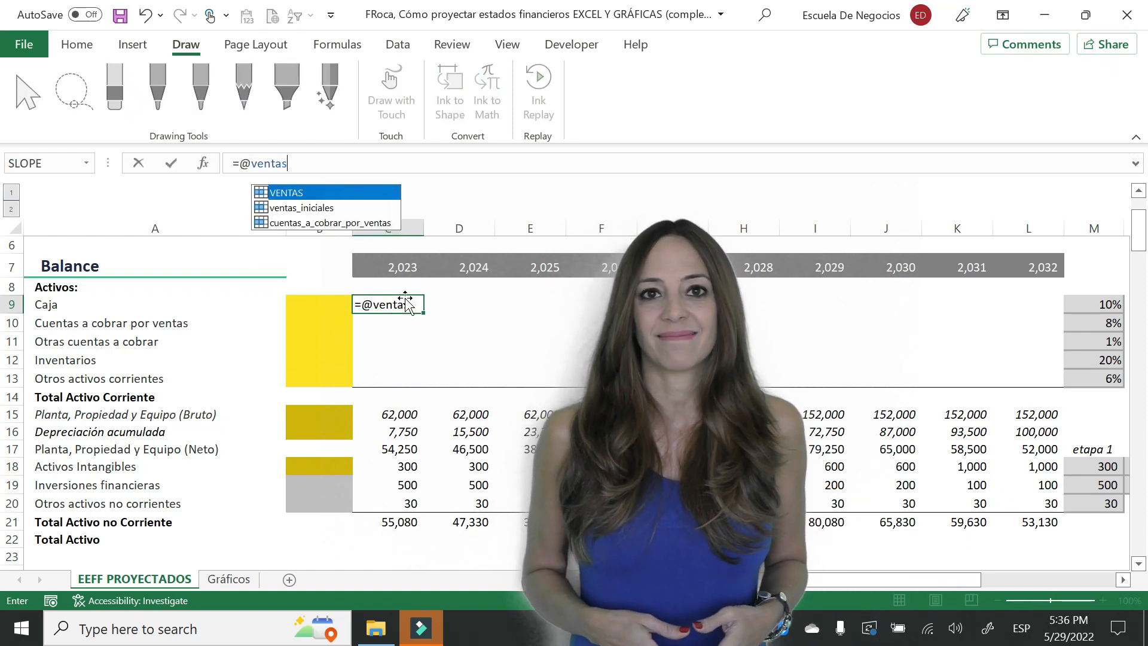
text(*)
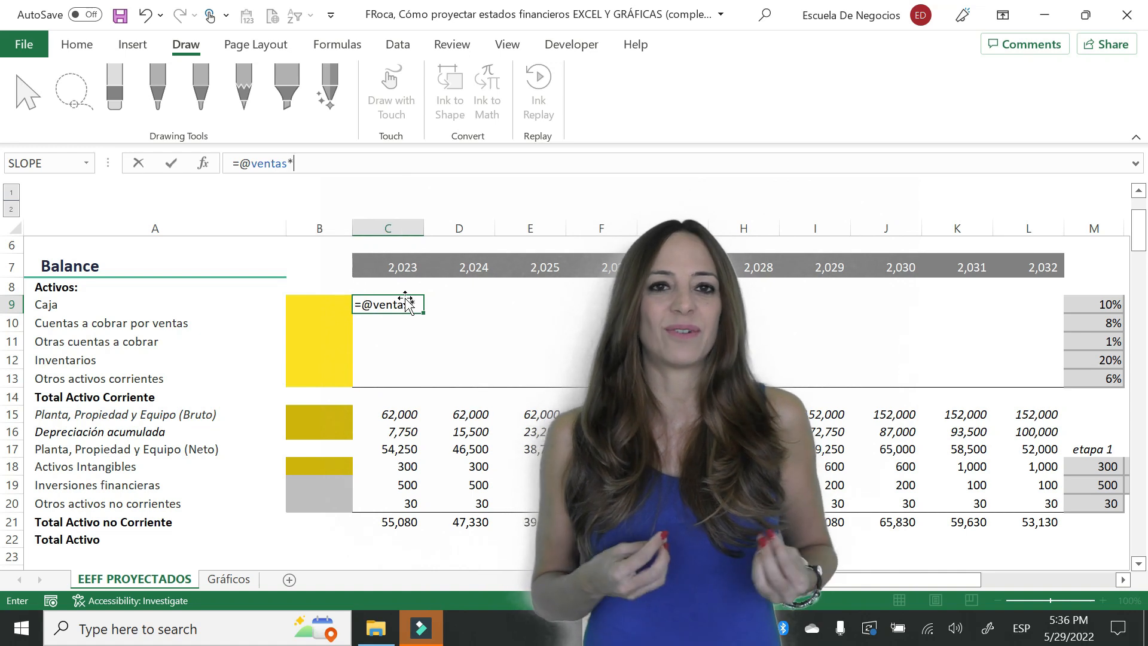
click(1094, 304)
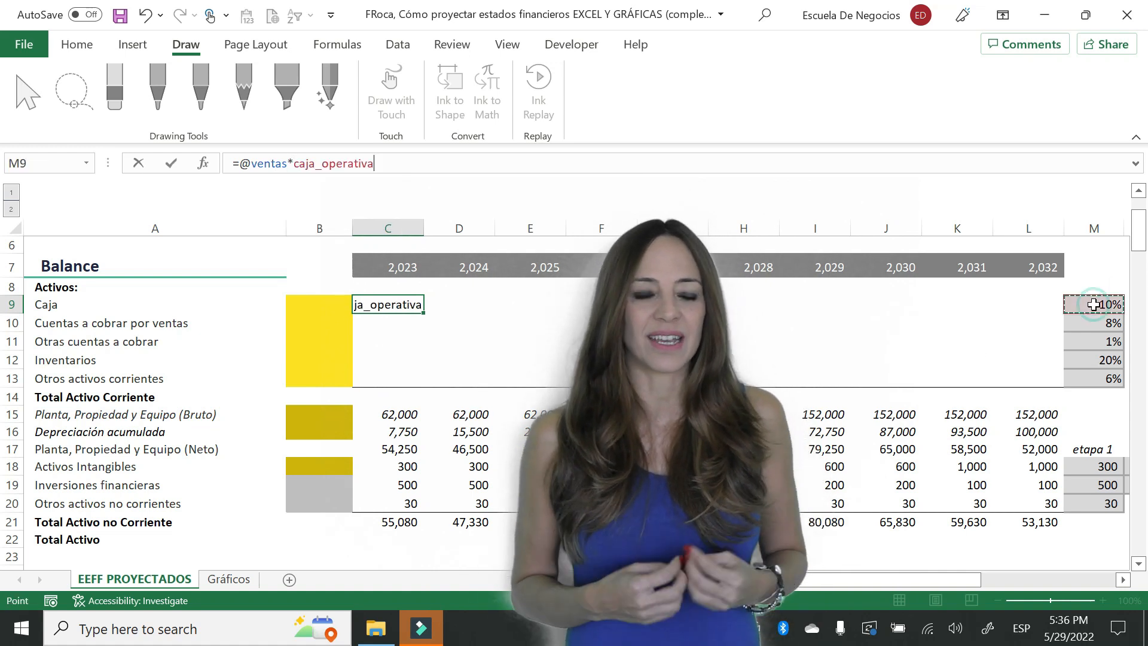
key(Return)
- Copy the cash formula from C9 across row 9 through column L
key(Up)
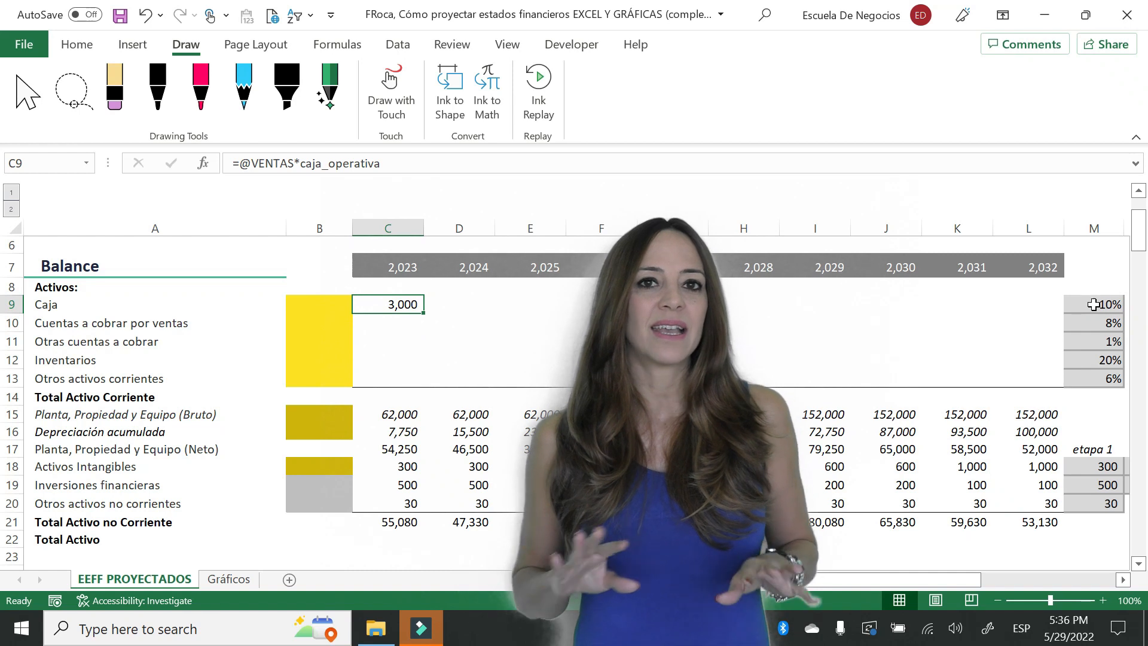
key(ctrl+c)
key(shift+Right)
key(shift+Right)
key(shift+Right)
key(shift+Right)
key(shift+Right)
key(shift+Right)
key(shift+Right)
key(shift+Right)
key(shift+Right)
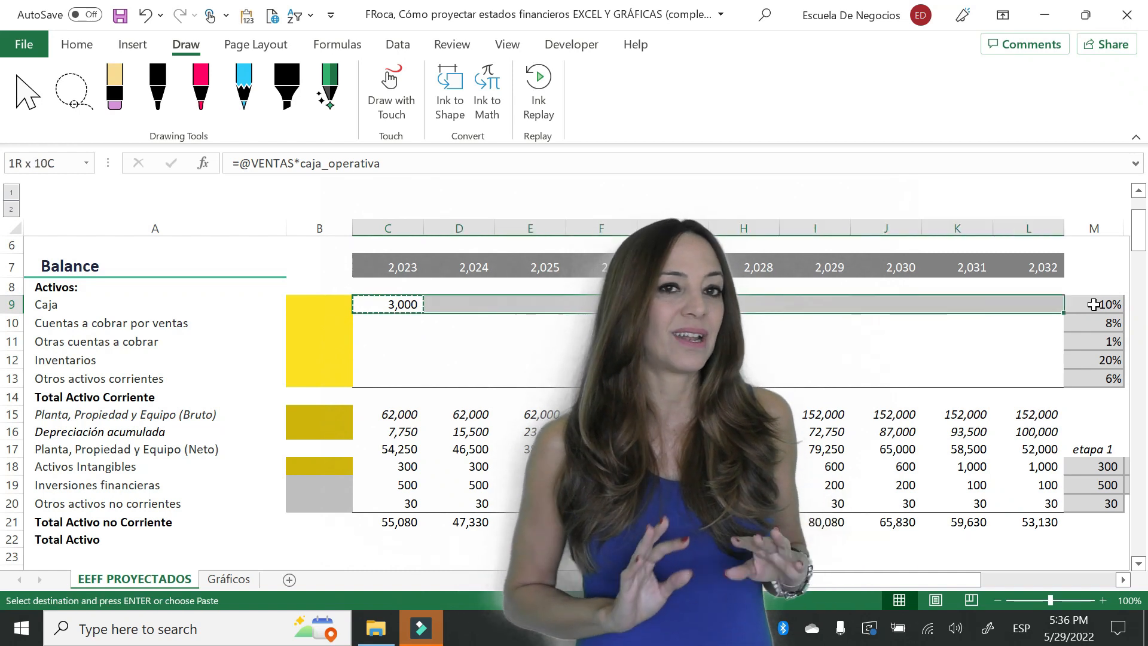
key(Return)
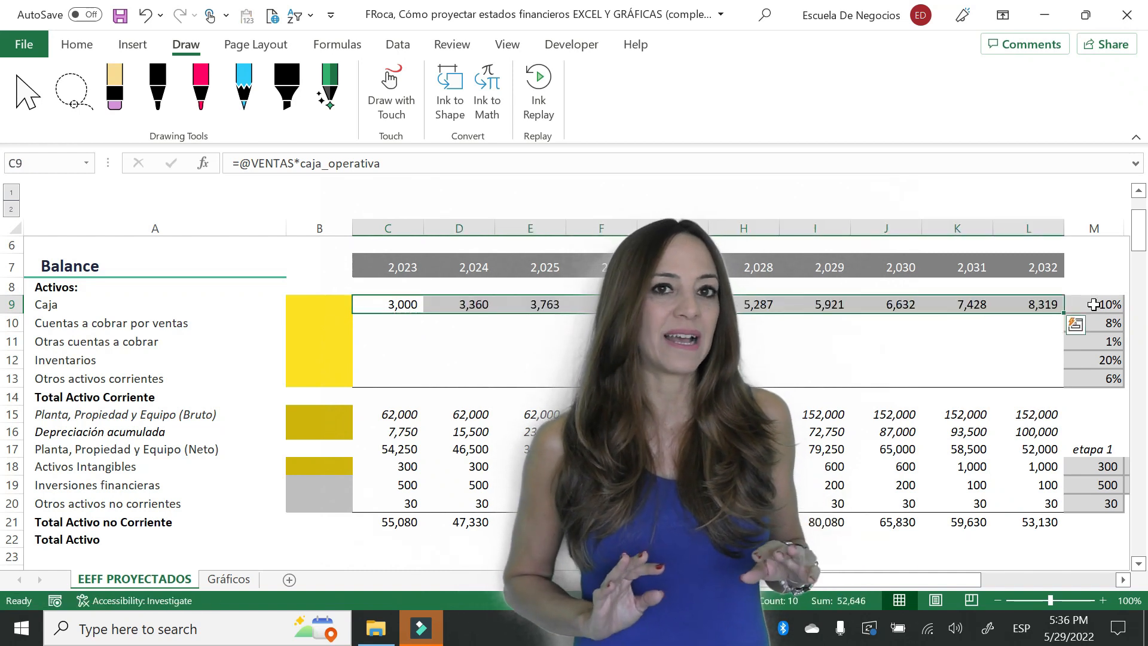
click(419, 308)
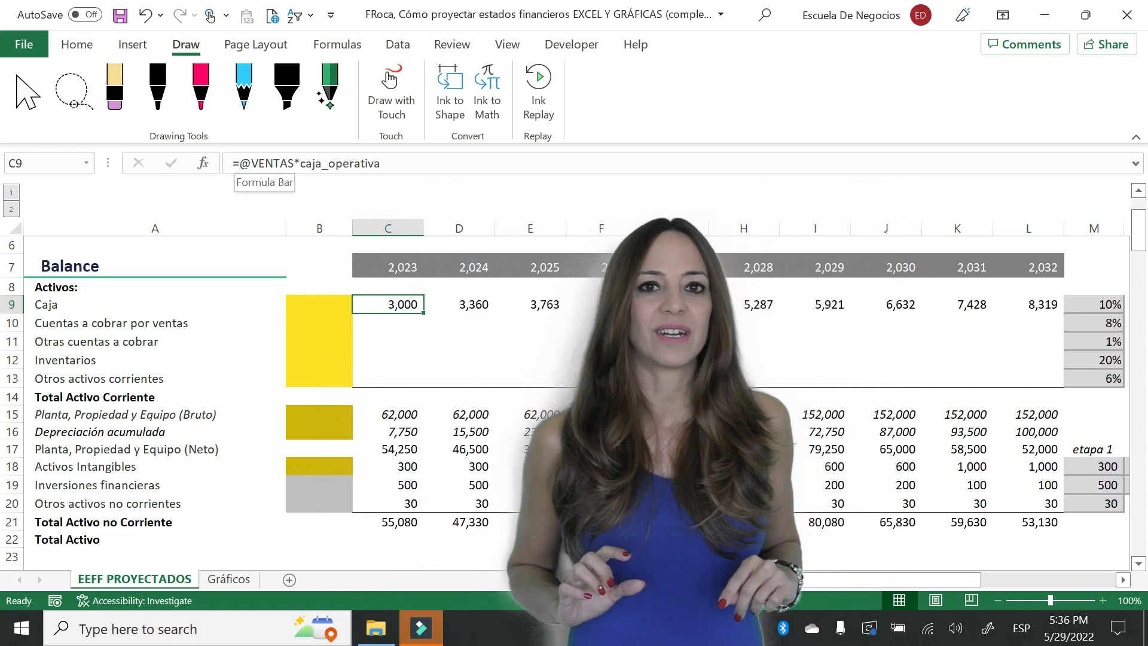
click(238, 164)
text(trunc()
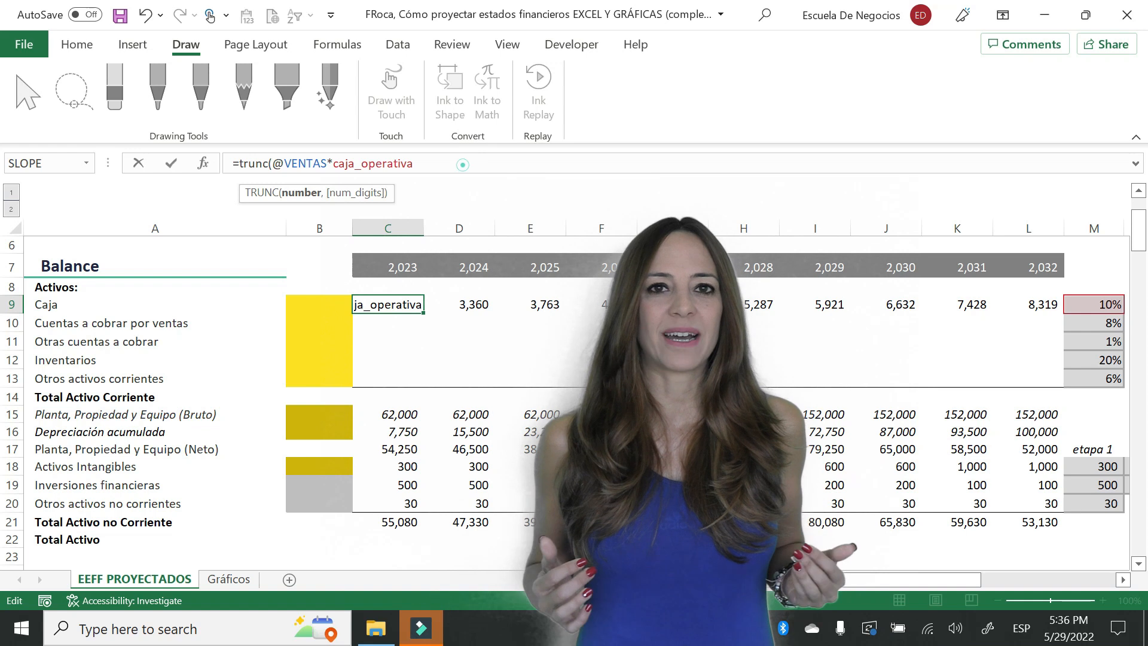
text(,)
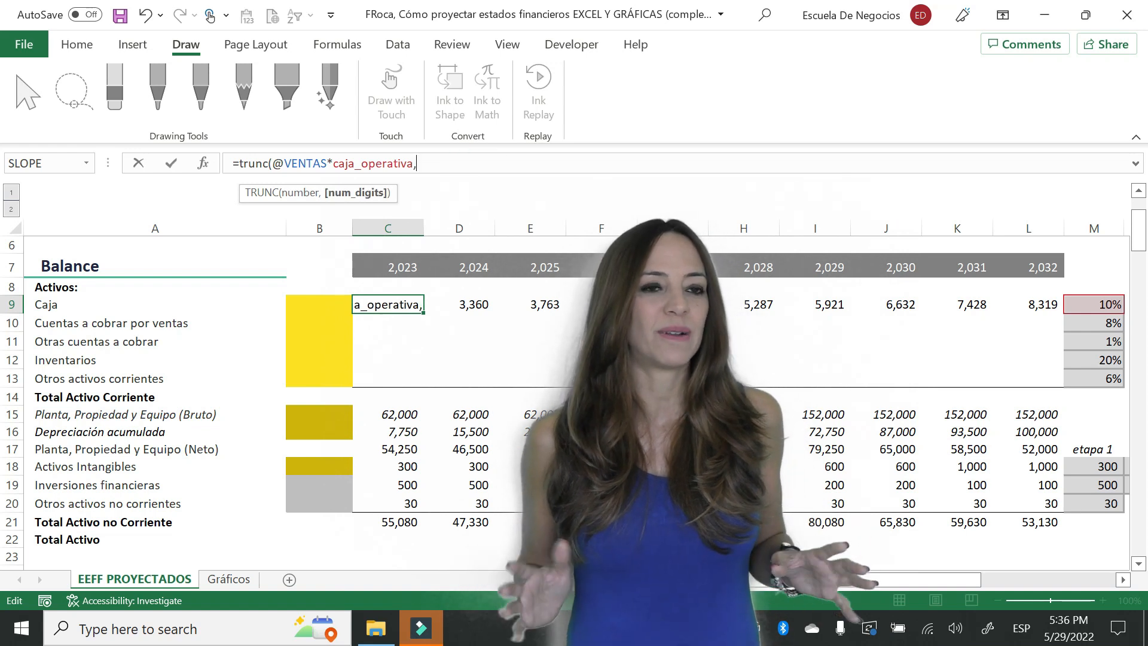
text(0))
key(Return)
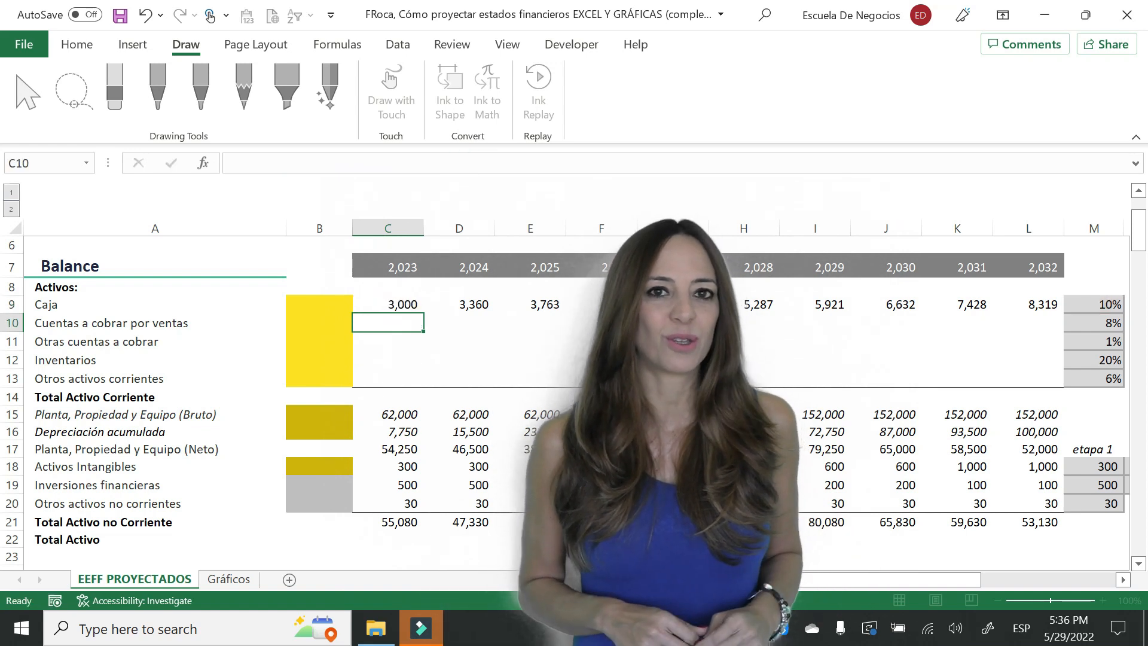
- Copy the truncated cash formula from C9 over the other years in row 9 through column L
key(Up)
key(ctrl+c)
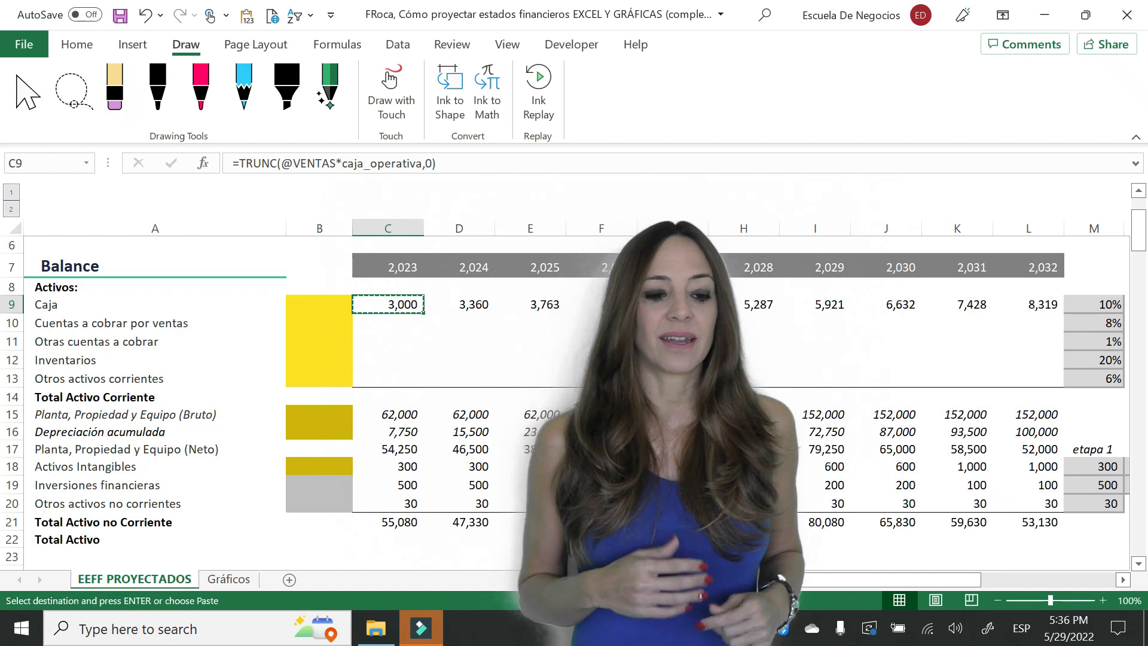
key(ctrl+shift+Right)
key(shift+Left)
key(Return)
key(Down)
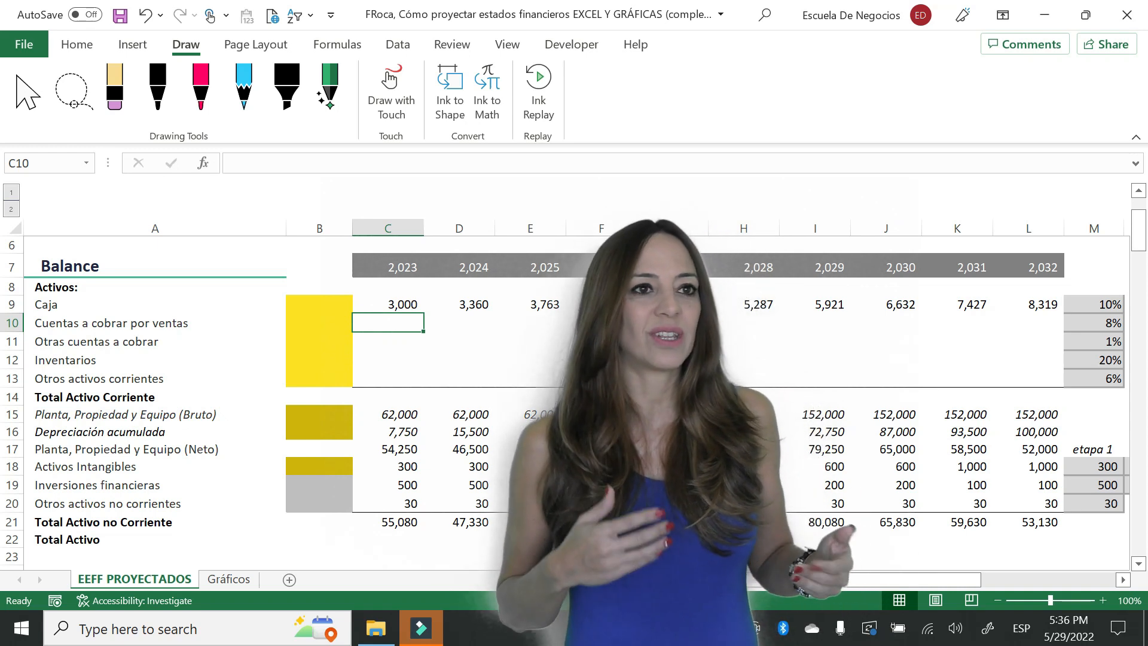
text(+)
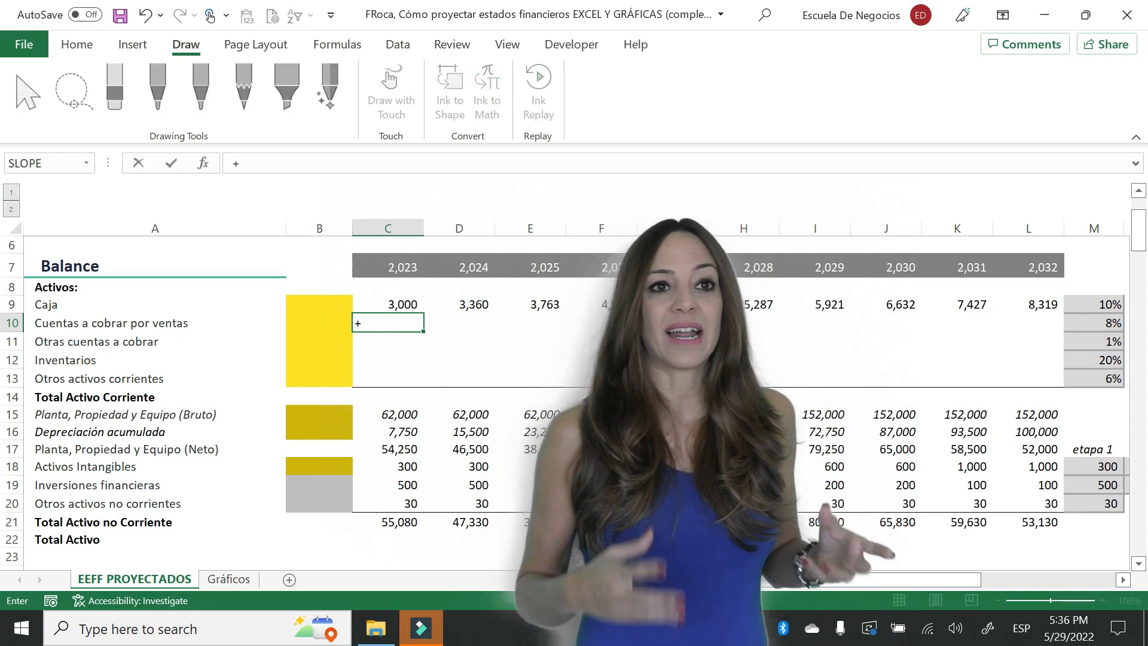
text(*v)
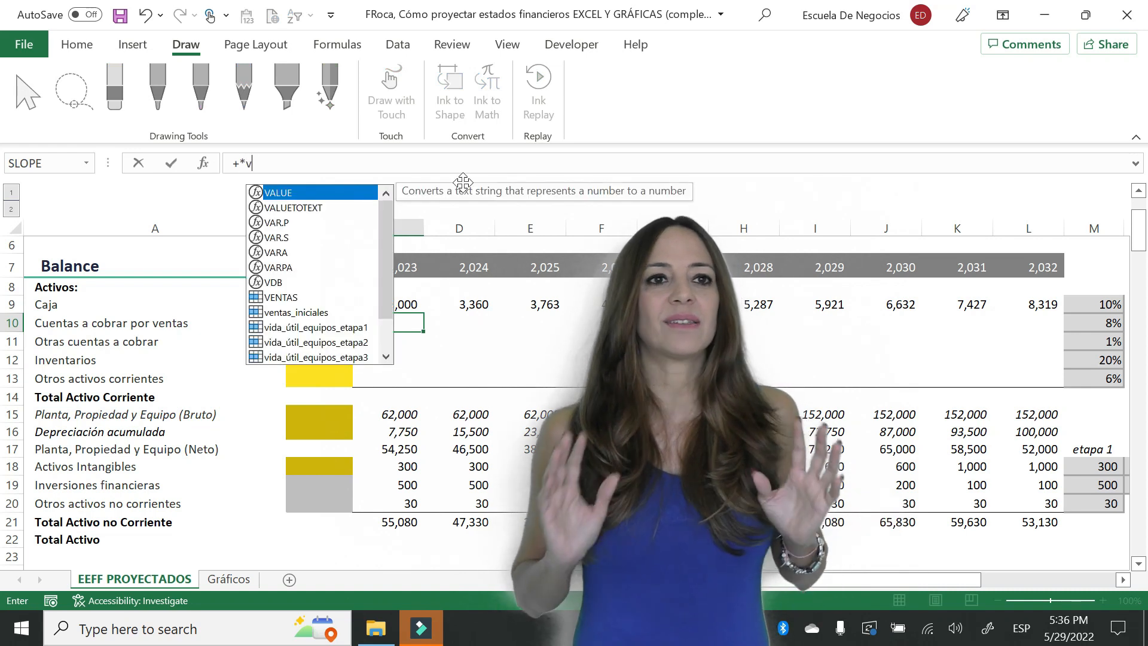
key(BackSpace)
key(BackSpace)
text(@ventas)
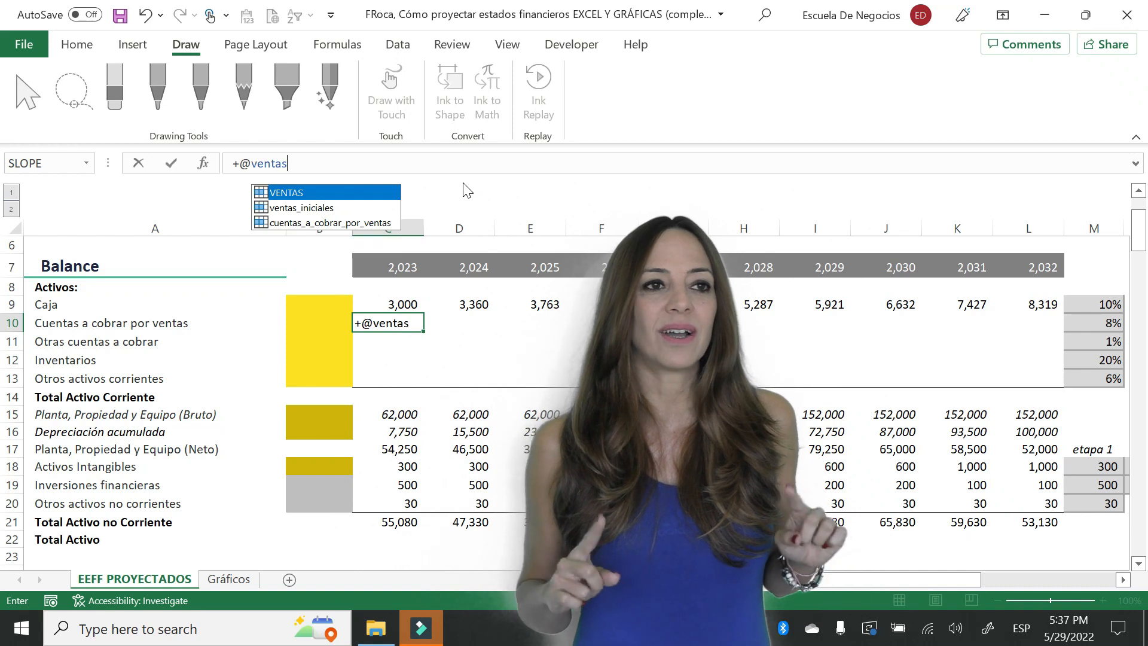
click(1140, 500)
click(1140, 500)
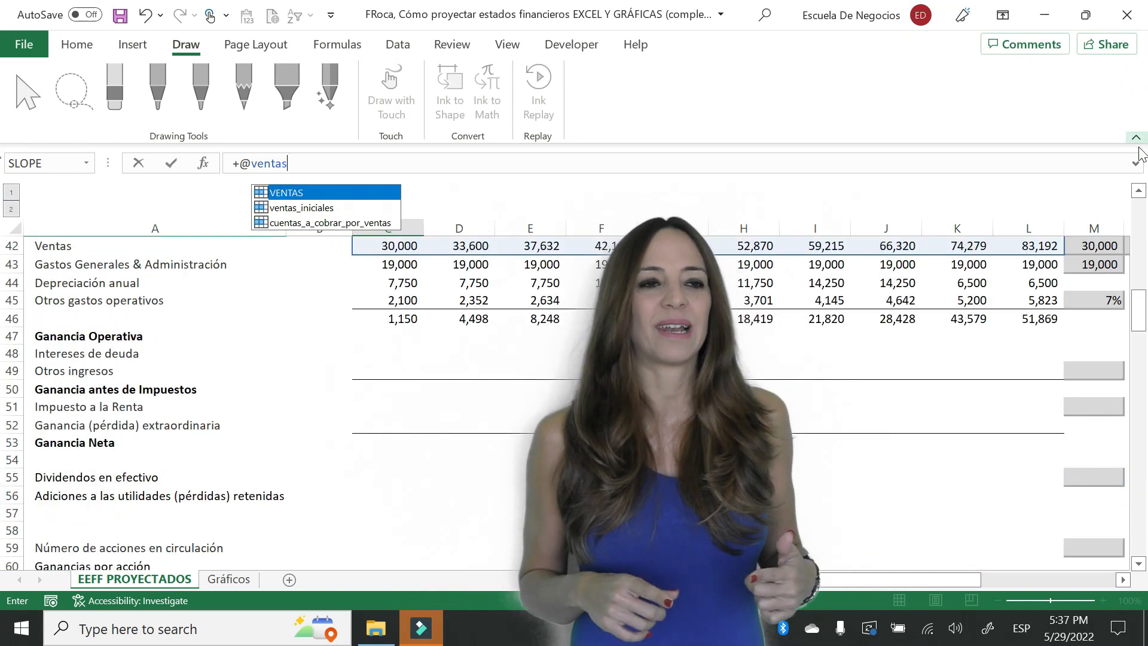
click(1142, 196)
click(1142, 197)
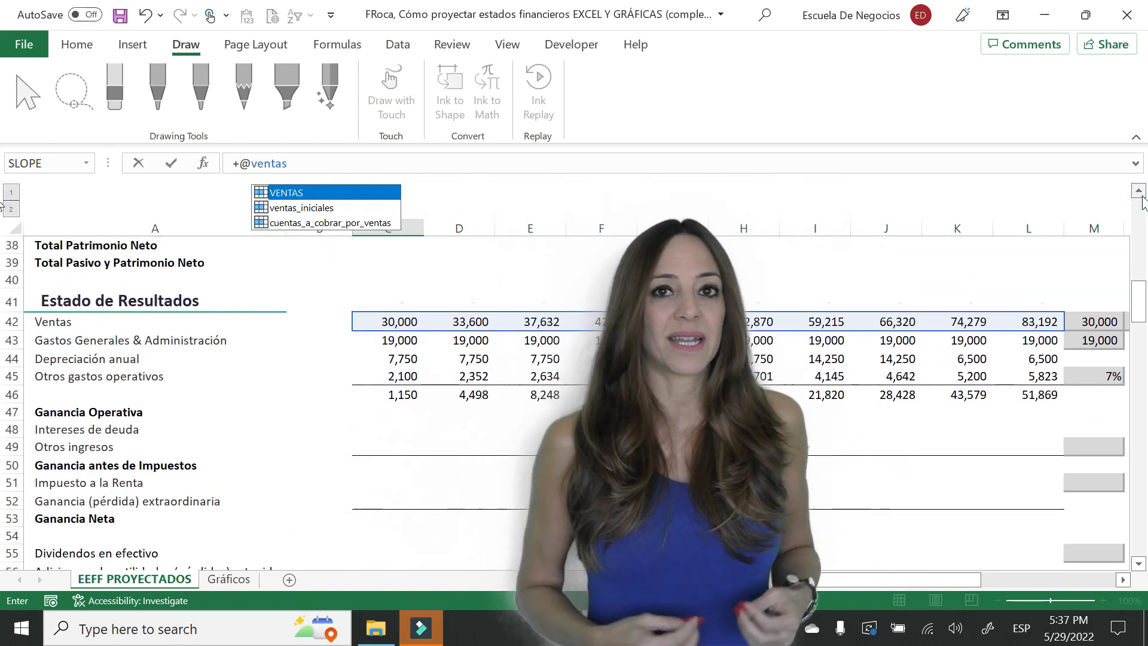
text(*)
key(Right)
key(Right)
key(Right)
key(Right)
key(Right)
key(Right)
key(Right)
key(Right)
key(Right)
key(Right)
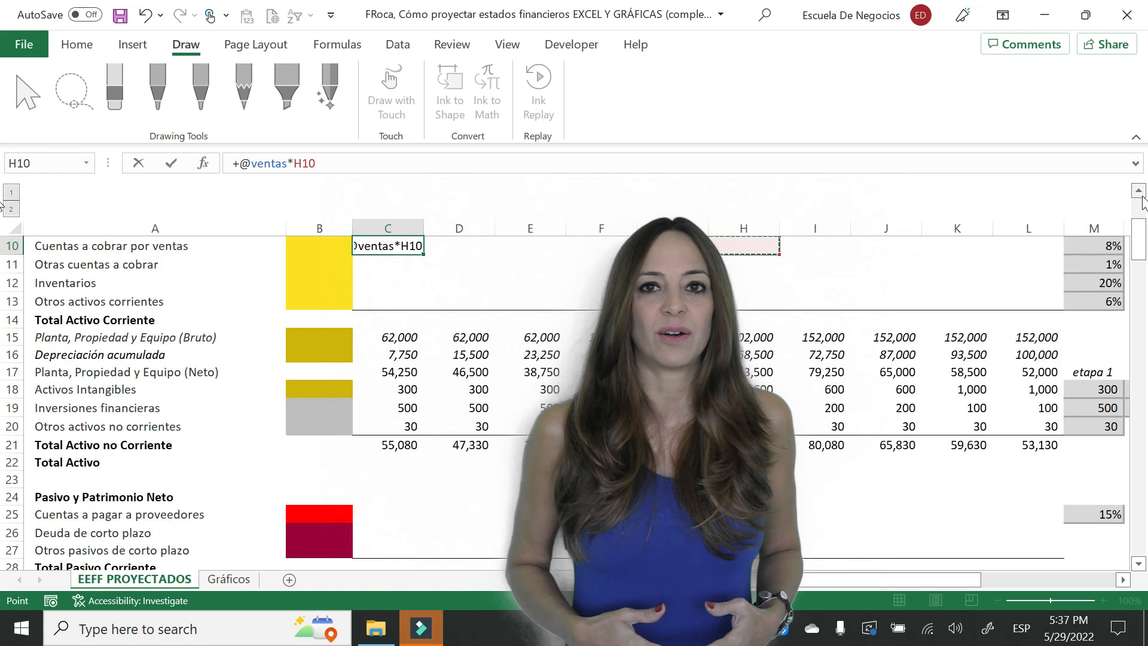
key(Return)
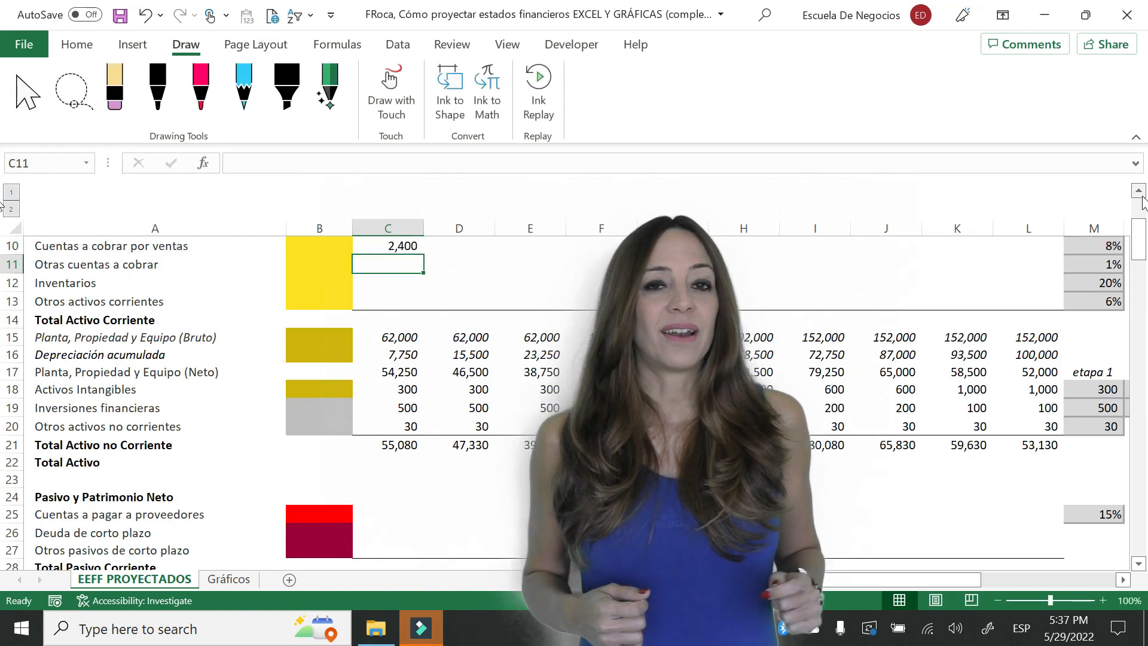
- Copy the trade receivables formula from C10 across row 10 through column L
key(Up)
key(Up)
key(Up)
key(Up)
key(Down)
key(Down)
key(Down)
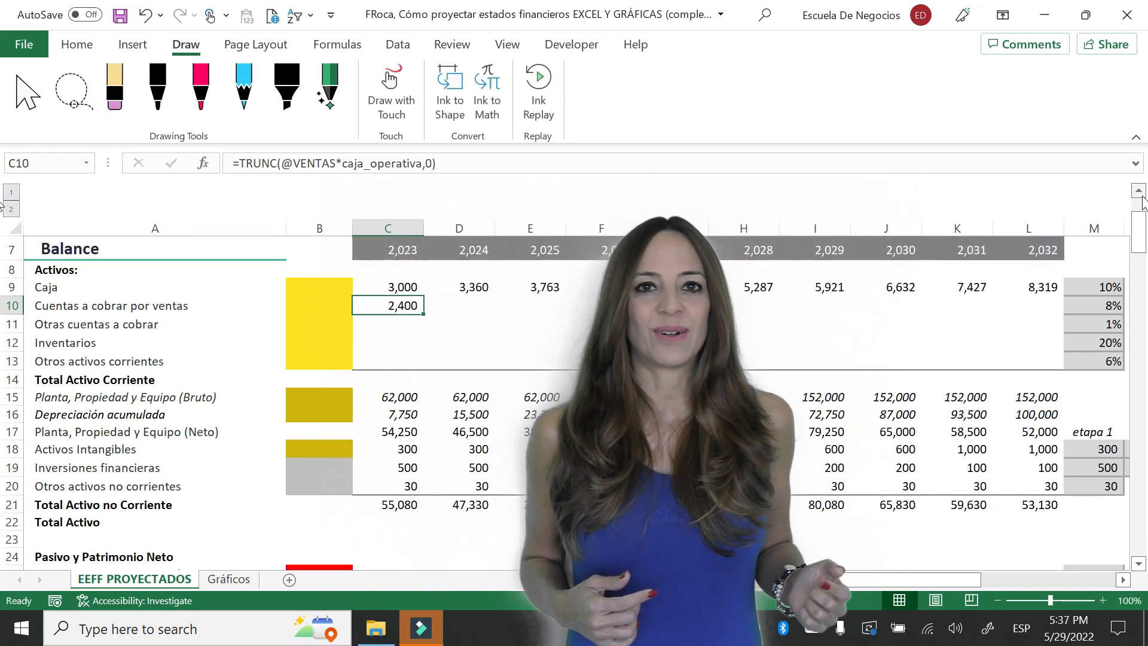
key(ctrl+c)
key(shift+Right)
key(shift+Right)
key(shift+Right)
key(shift+Right)
key(shift+Right)
key(shift+Right)
key(shift+Right)
key(shift+Right)
key(shift+Right)
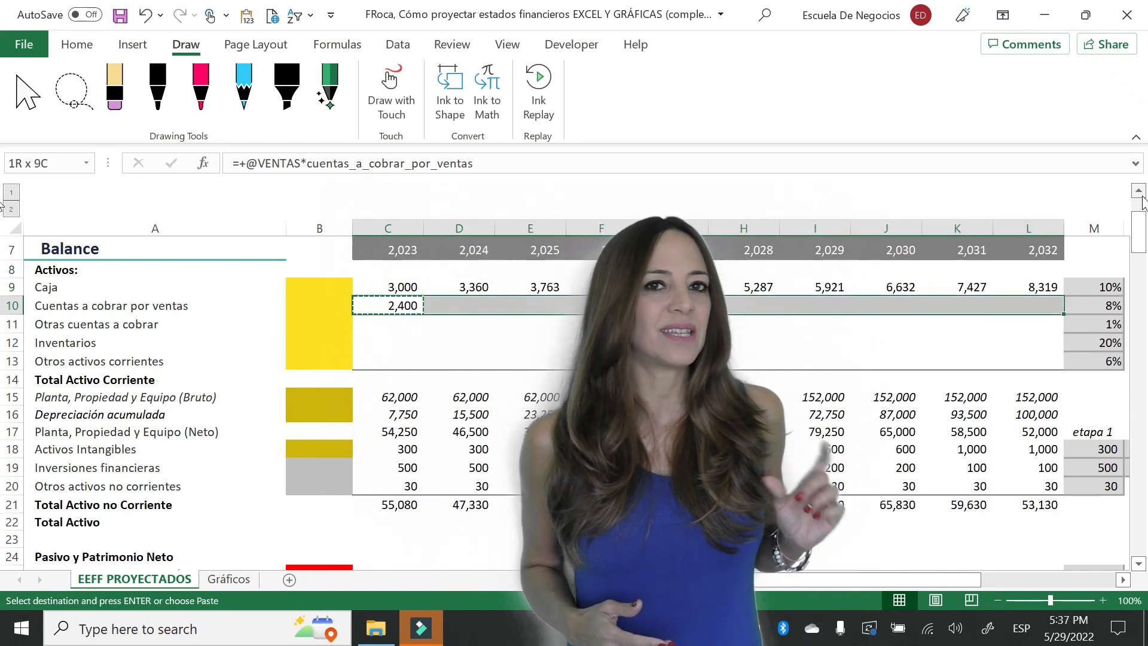
key(Return)
key(Down)
text(=)
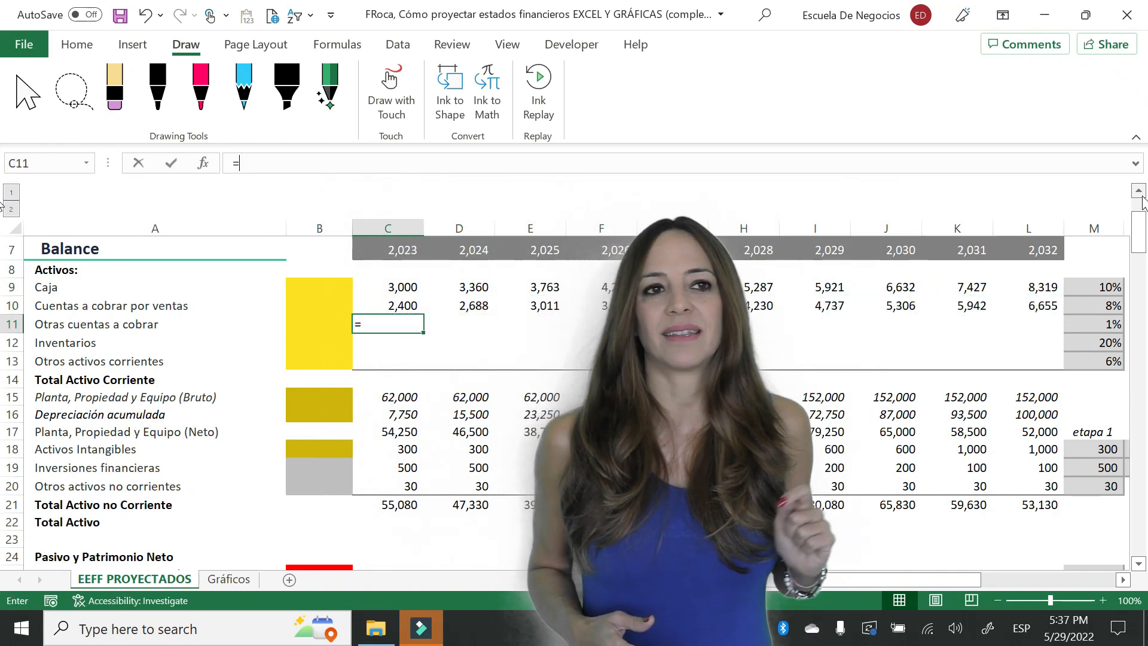
text(@)
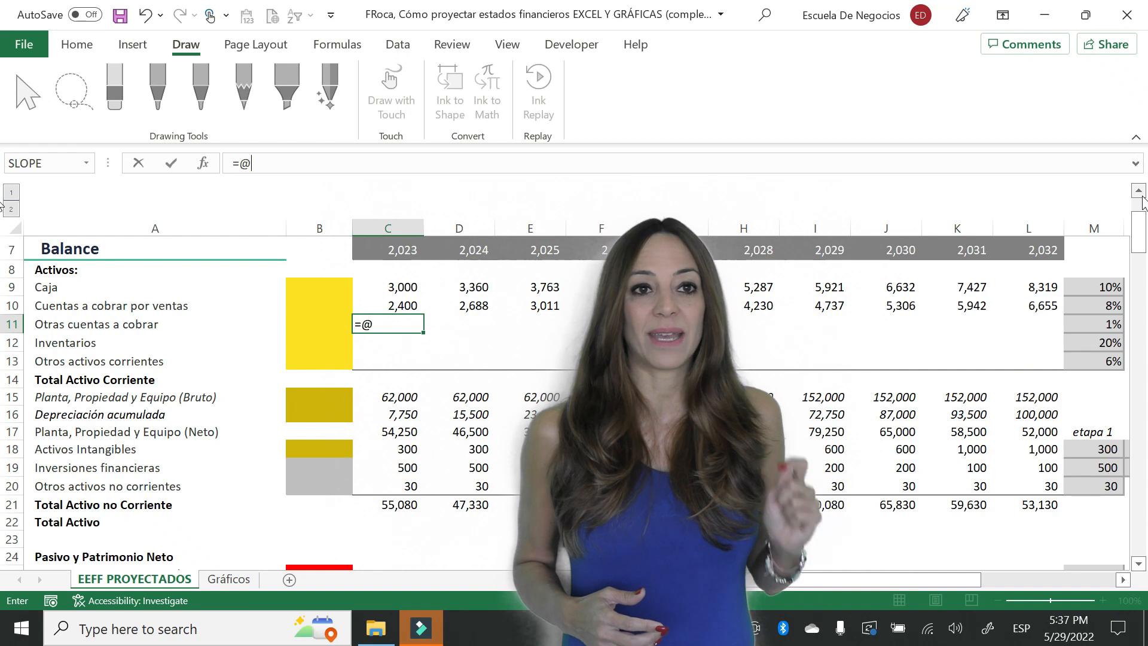
text(ventas*)
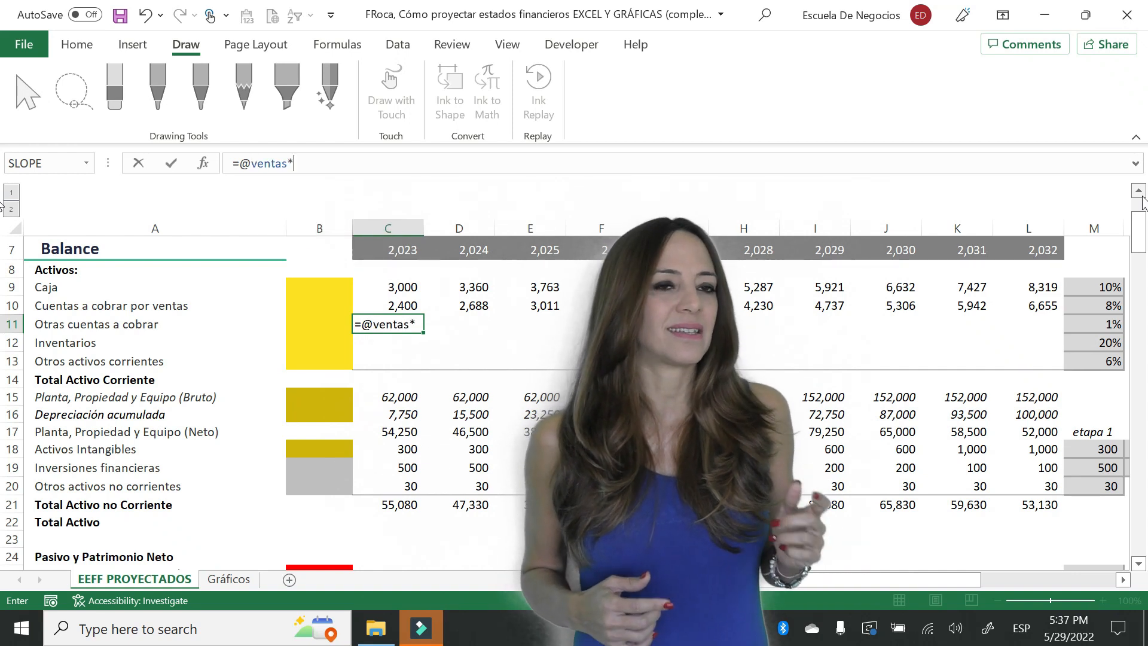
click(1094, 324)
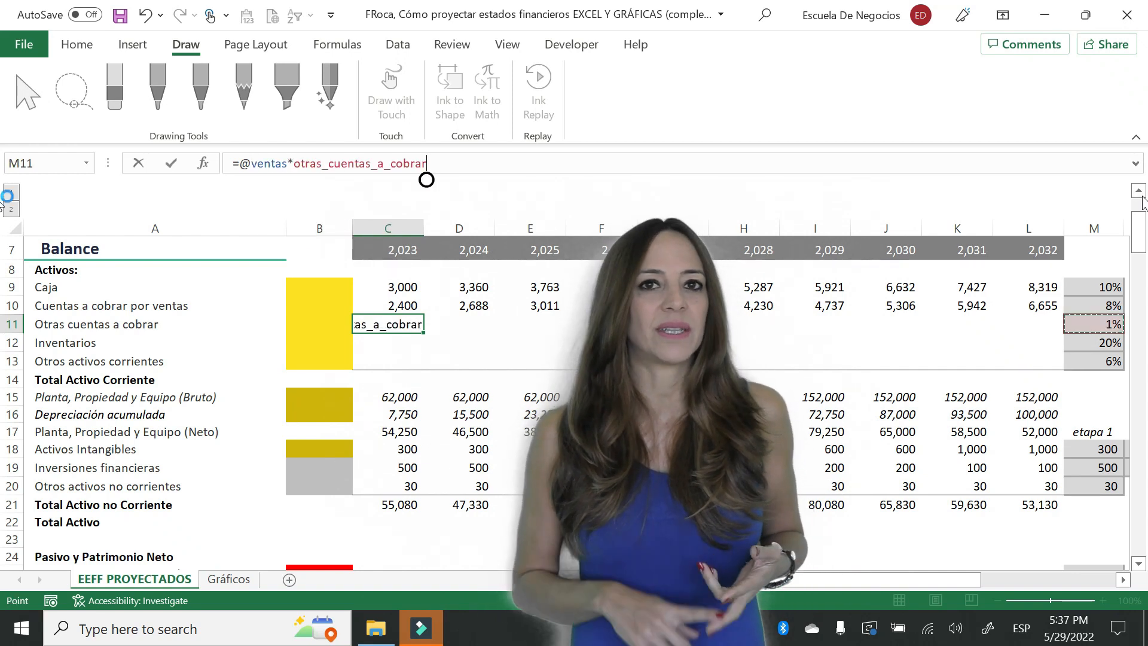
key(Return)
text(+)
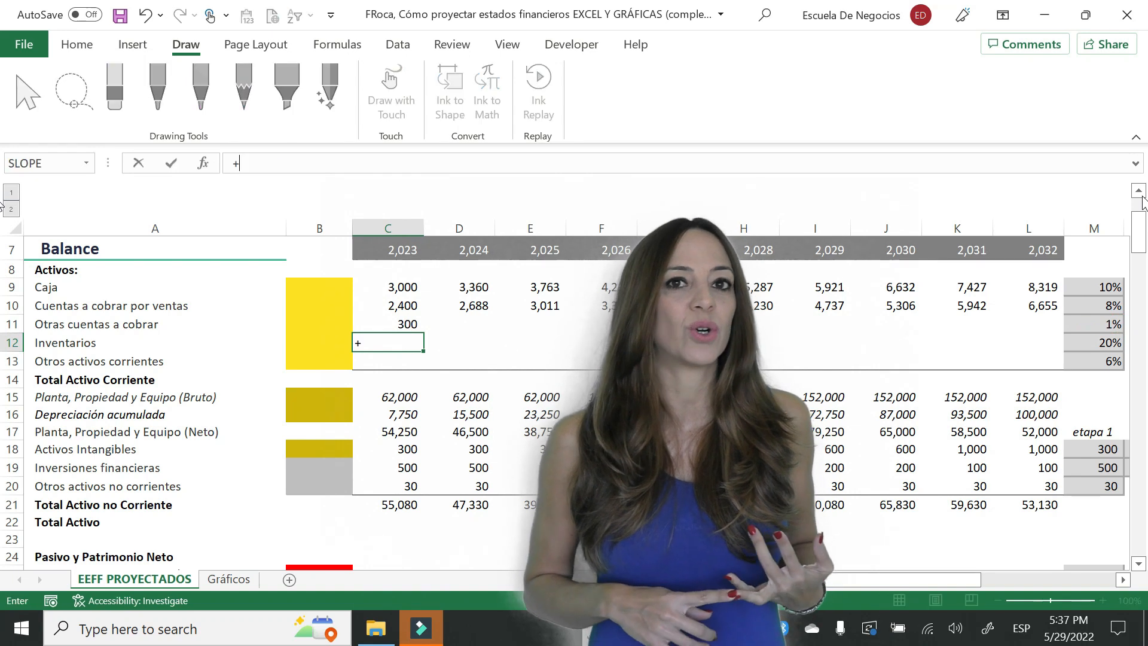
text(@ven)
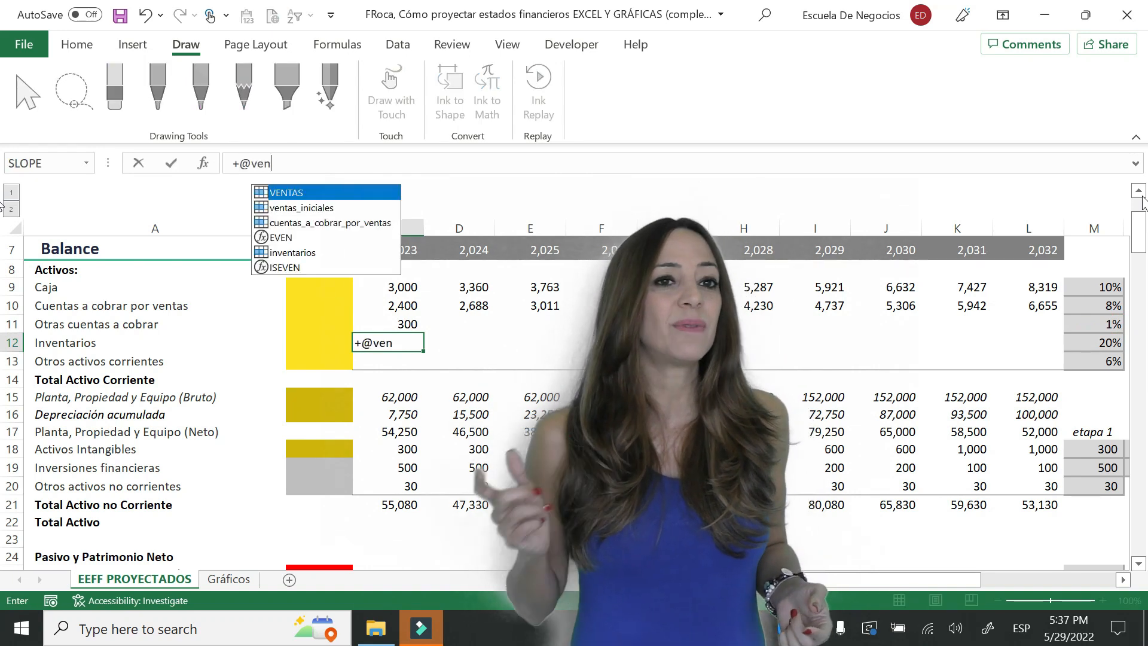
text(tas*)
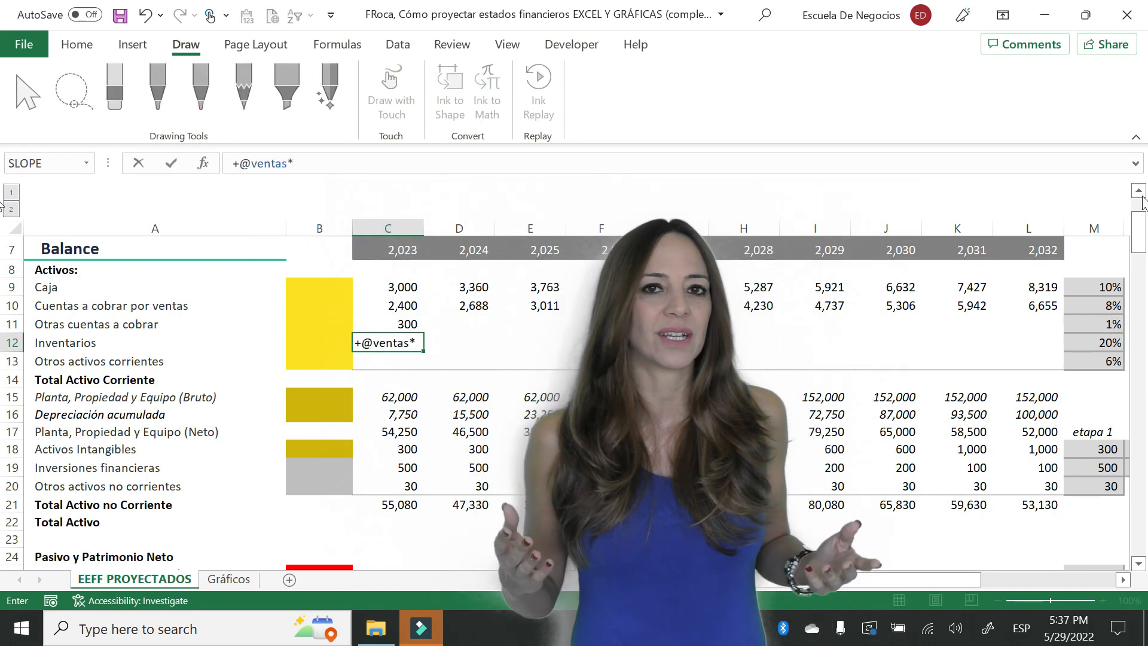
click(1093, 361)
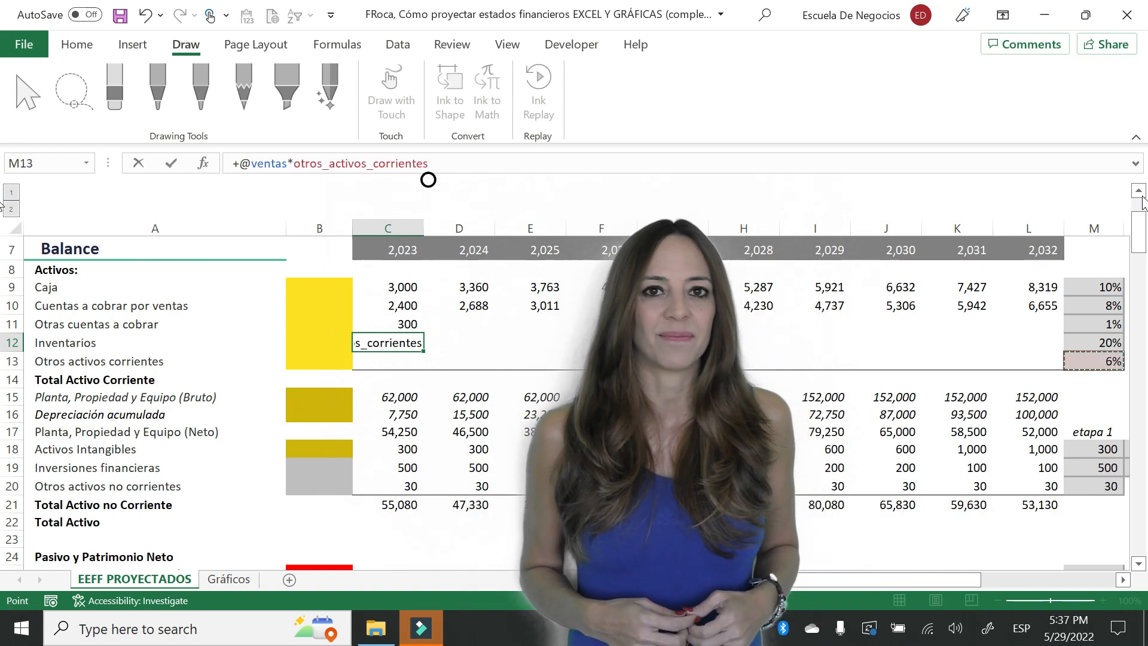
key(Up)
key(Return)
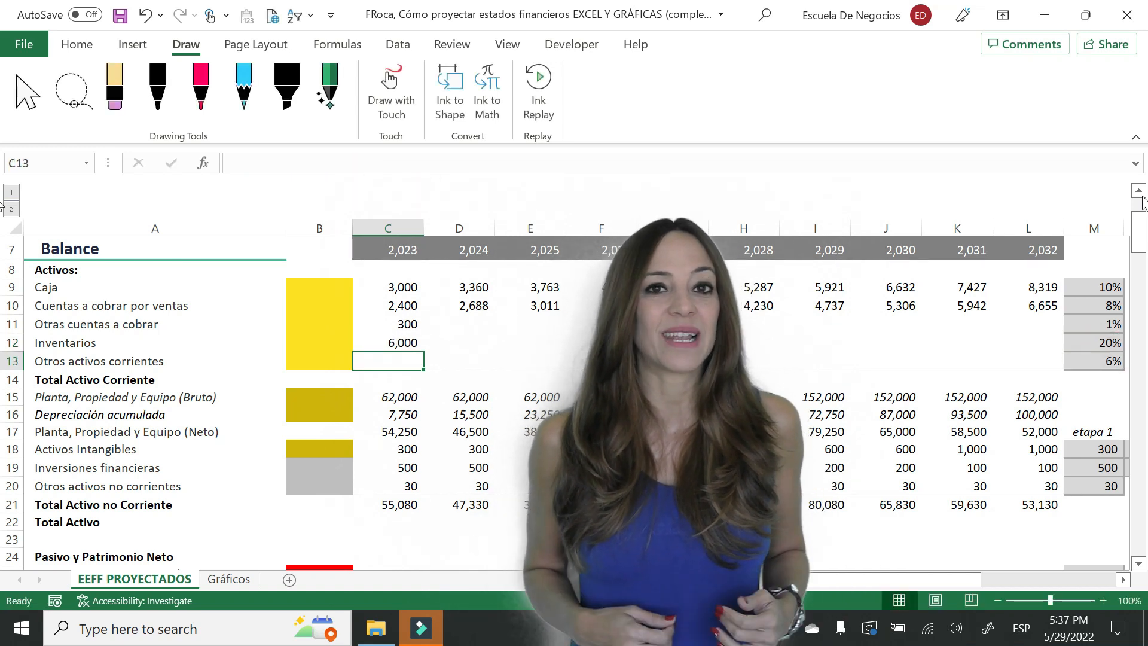
text(+)
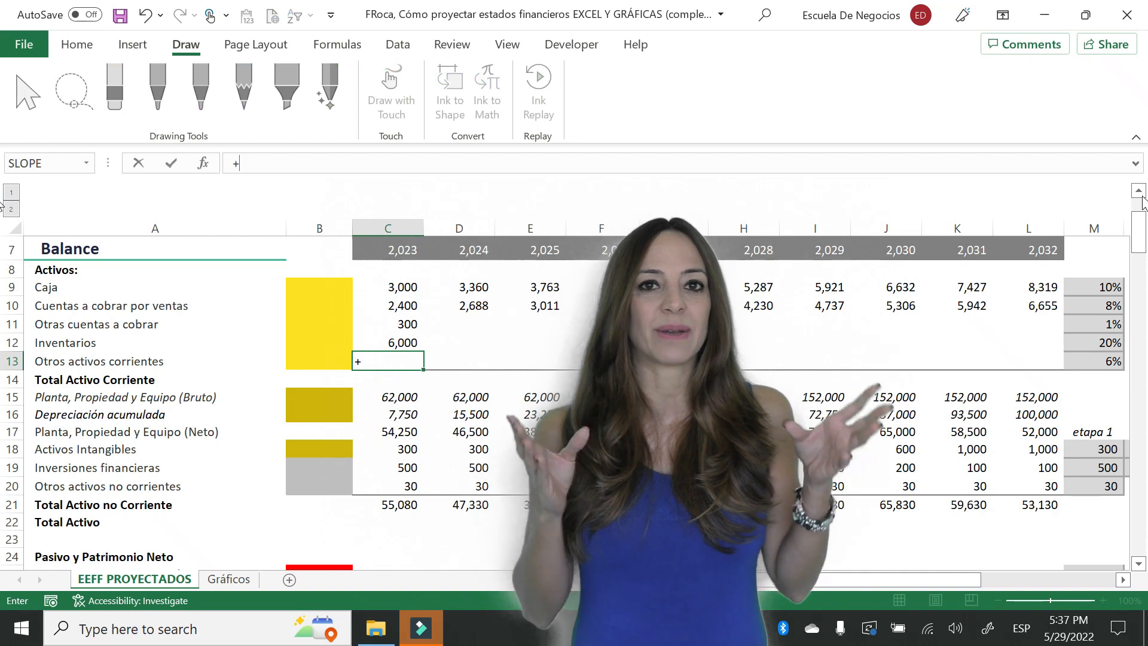
text(@ventas*)
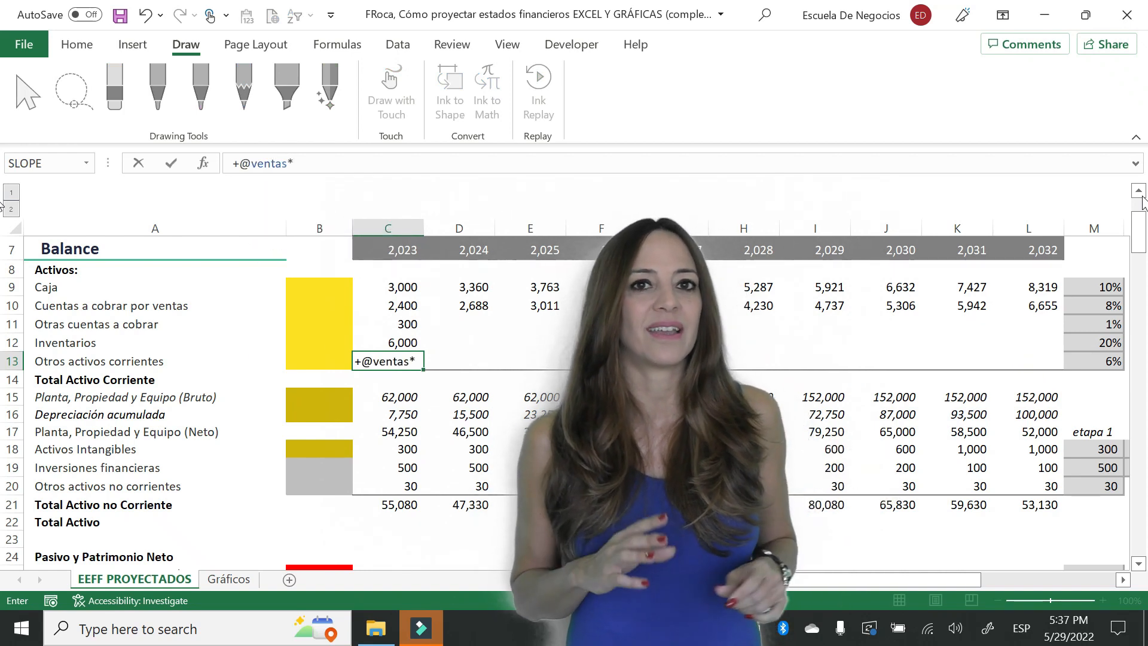
key(ctrl+Right)
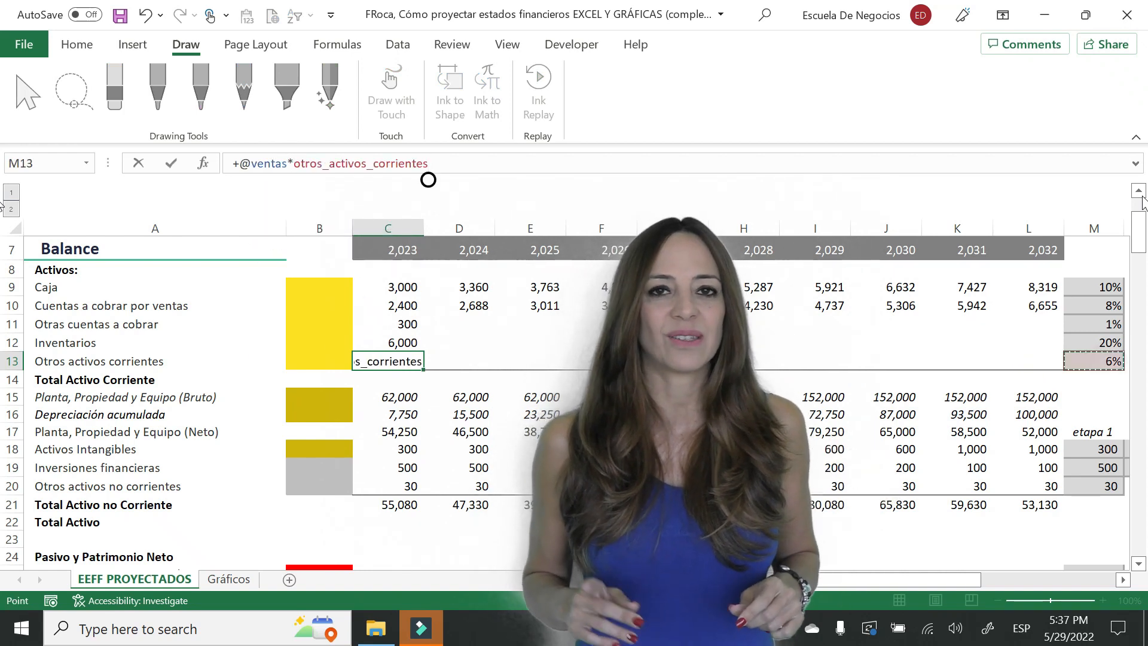
key(Return)
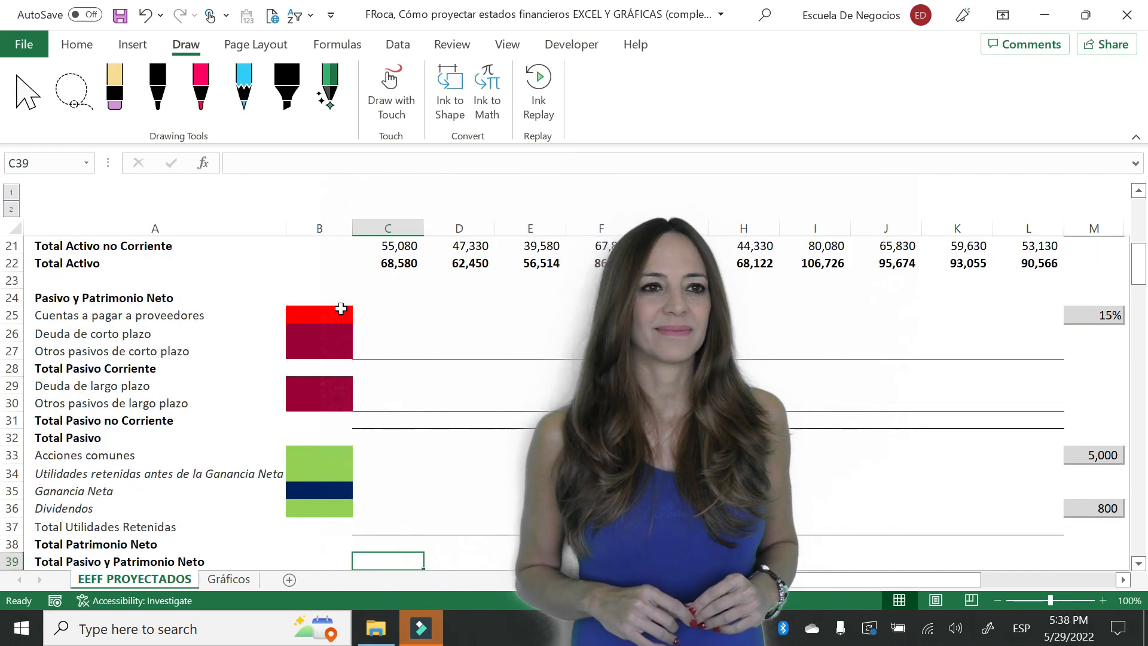
click(382, 312)
text(=)
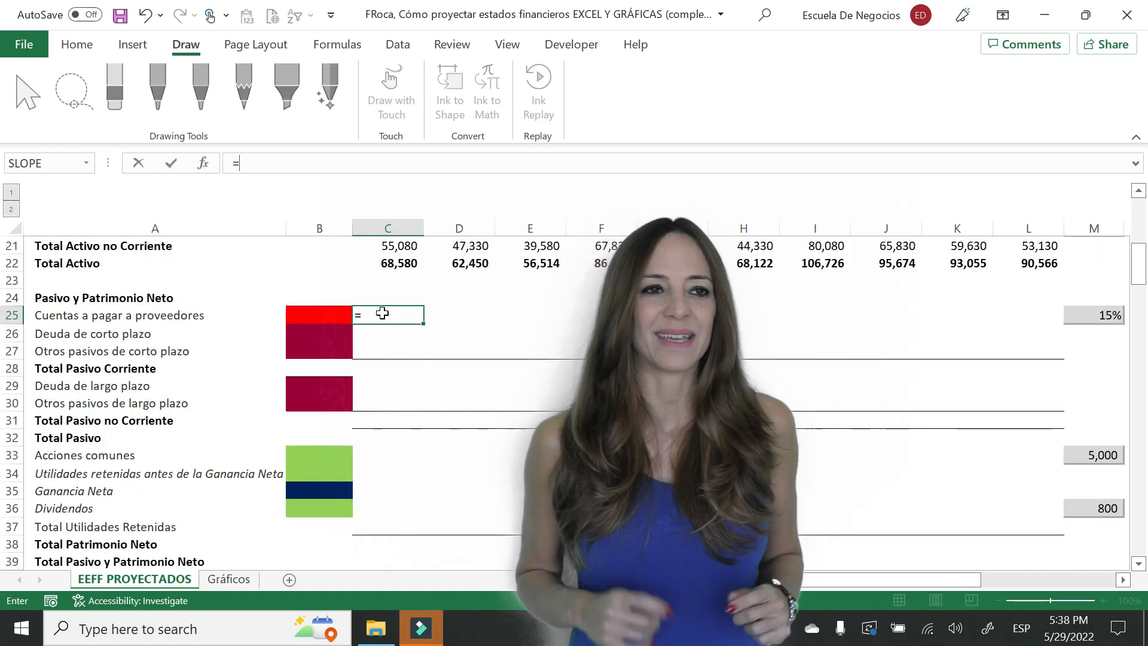
text(@ventas)
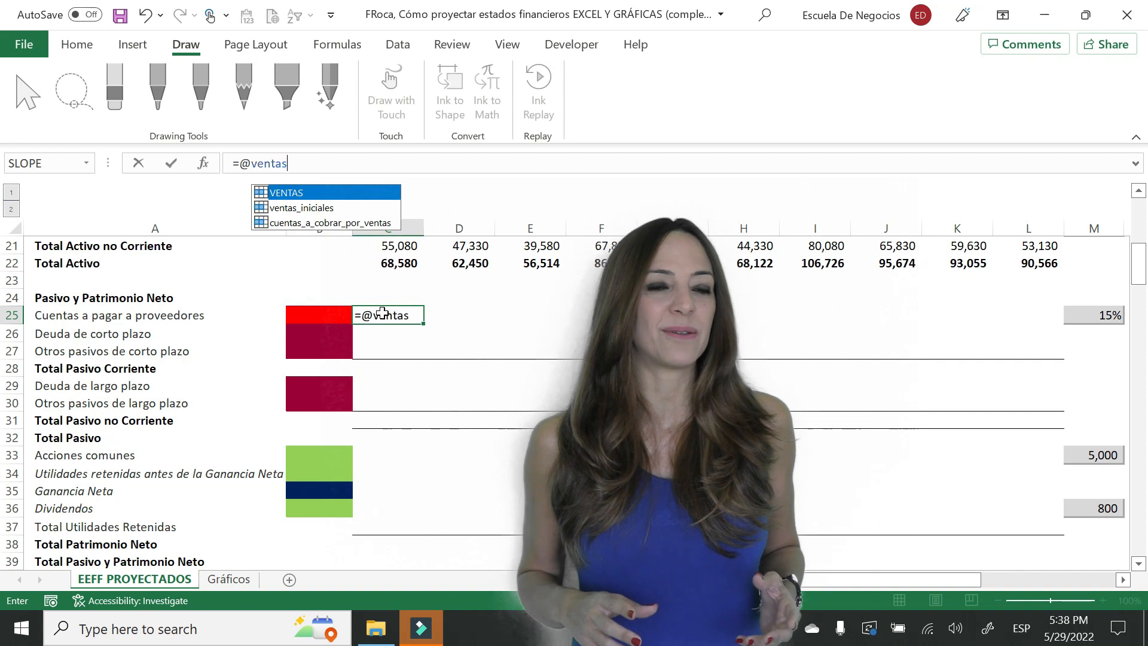
text(*)
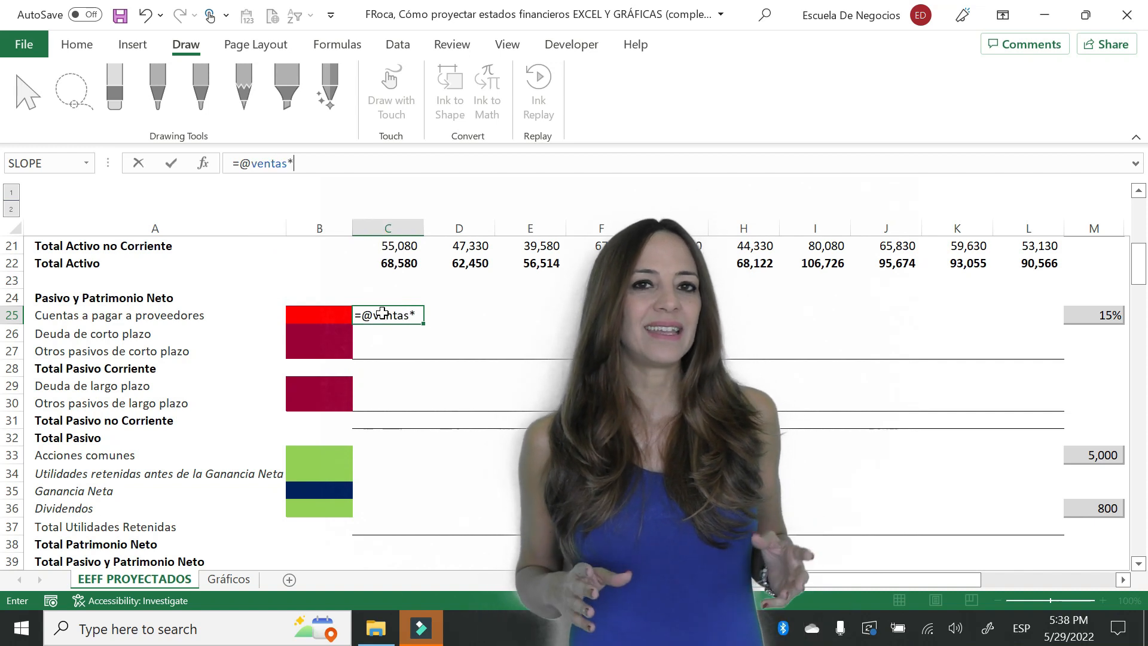
click(1105, 316)
key(Return)
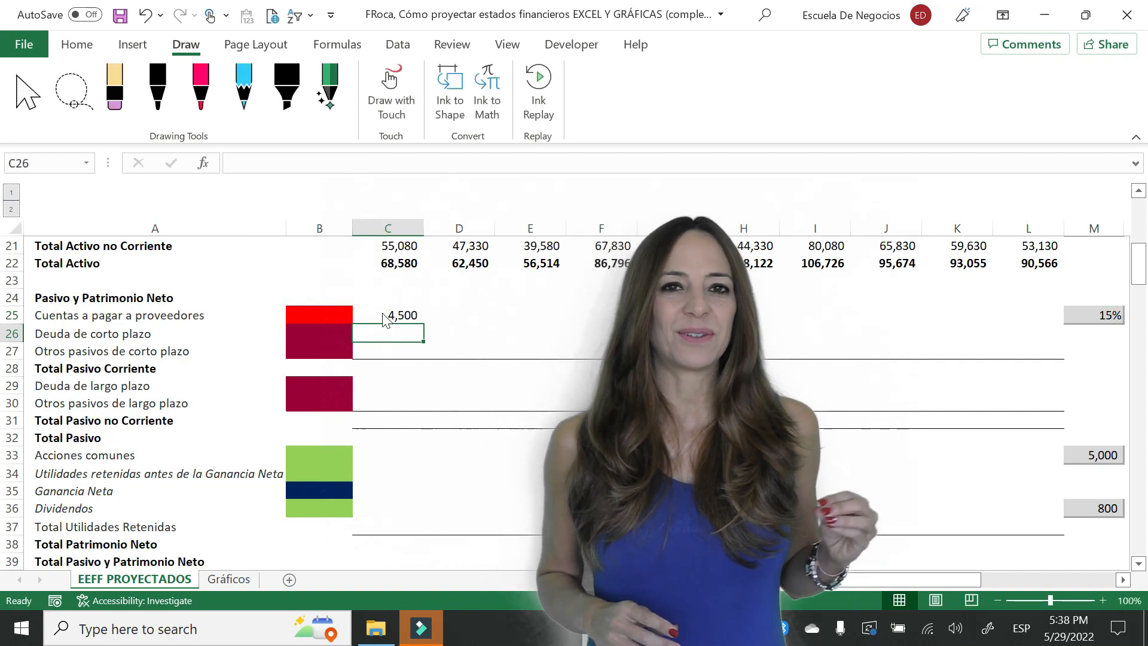
- Copy the supplier payables formula from C25 across row 25 through column L
click(383, 312)
key(ctrl+c)
drag(383, 313, 1064, 315)
key(Return)
key(Down)
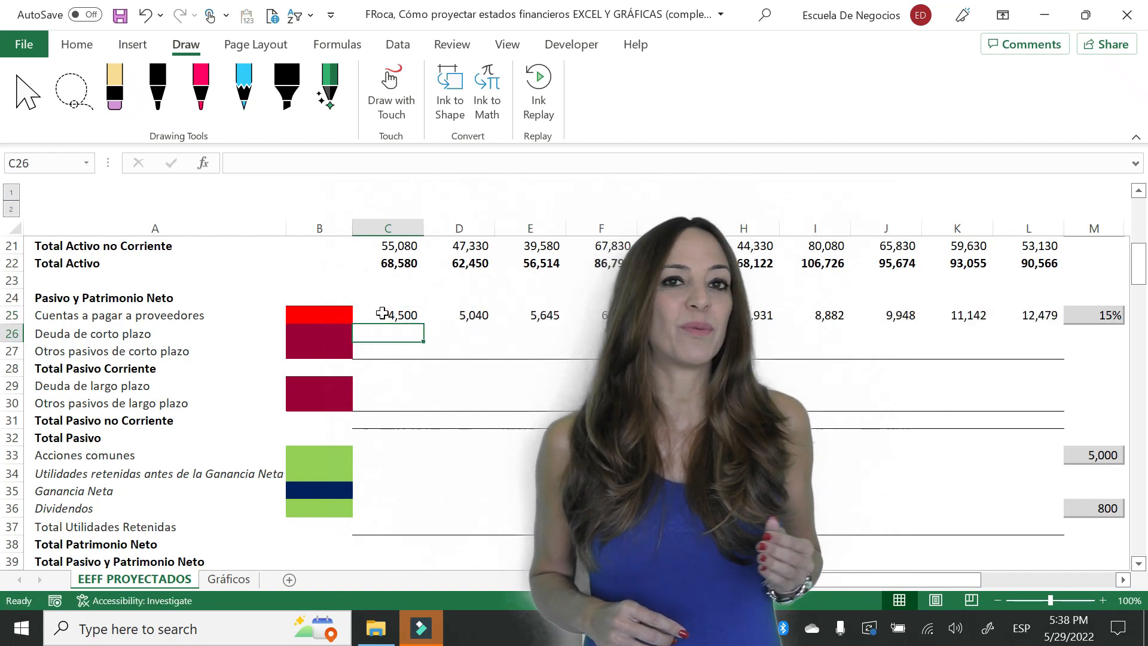
- Link the 2023 short-term debt in C26 to the PLUG row of the auxiliary balance table with =C80
text(=)
key(Down)
key(Down)
key(Down)
key(Down)
key(Down)
key(Down)
key(Down)
key(Down)
key(Down)
key(Down)
key(Down)
key(Down)
key(Down)
key(Down)
key(Down)
key(Down)
key(Down)
key(Down)
key(Down)
key(Down)
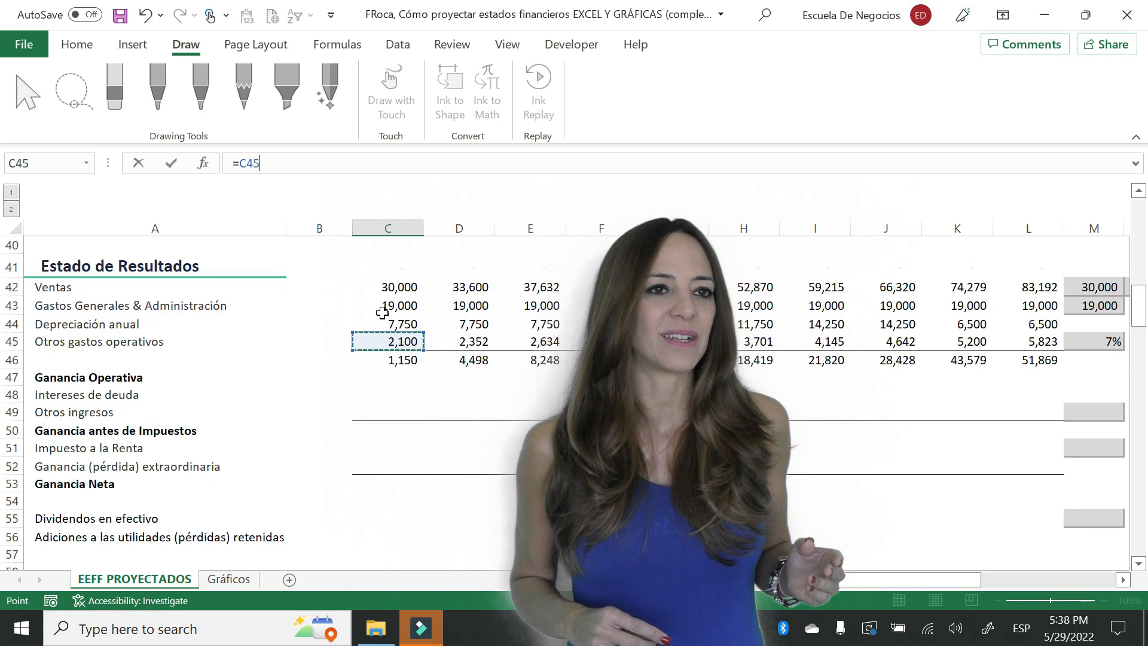
key(Down)
key(Down)
key(Down)
key(Down)
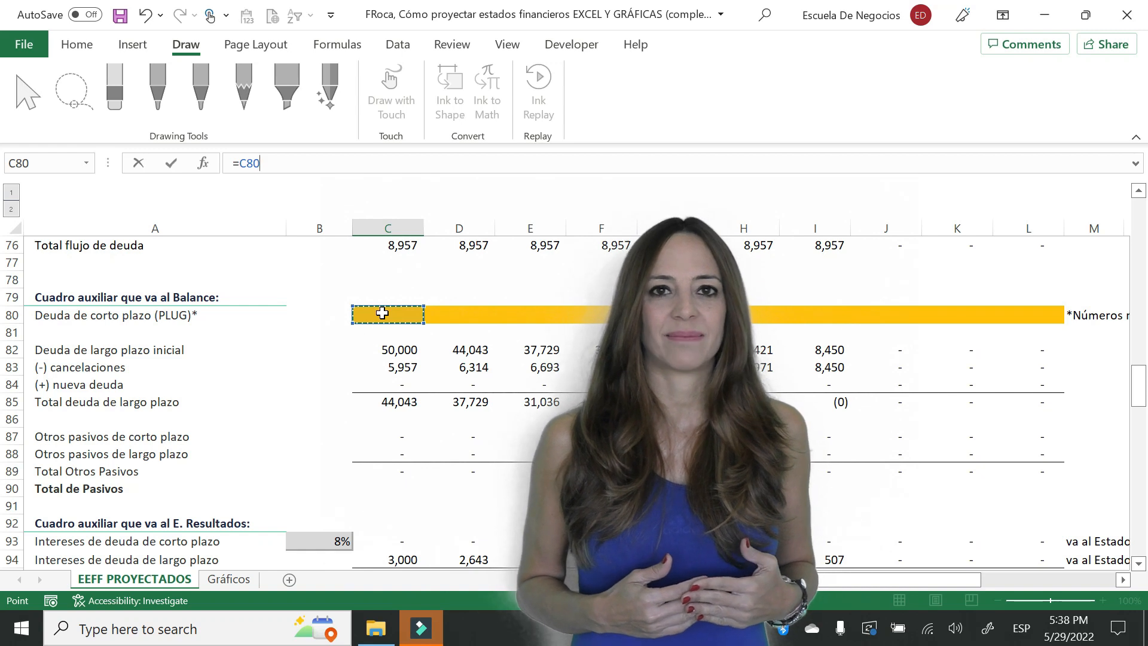
key(Return)
- Copy the short-term debt link from C26 across row 26 through column L
key(Up)
key(Up)
key(Down)
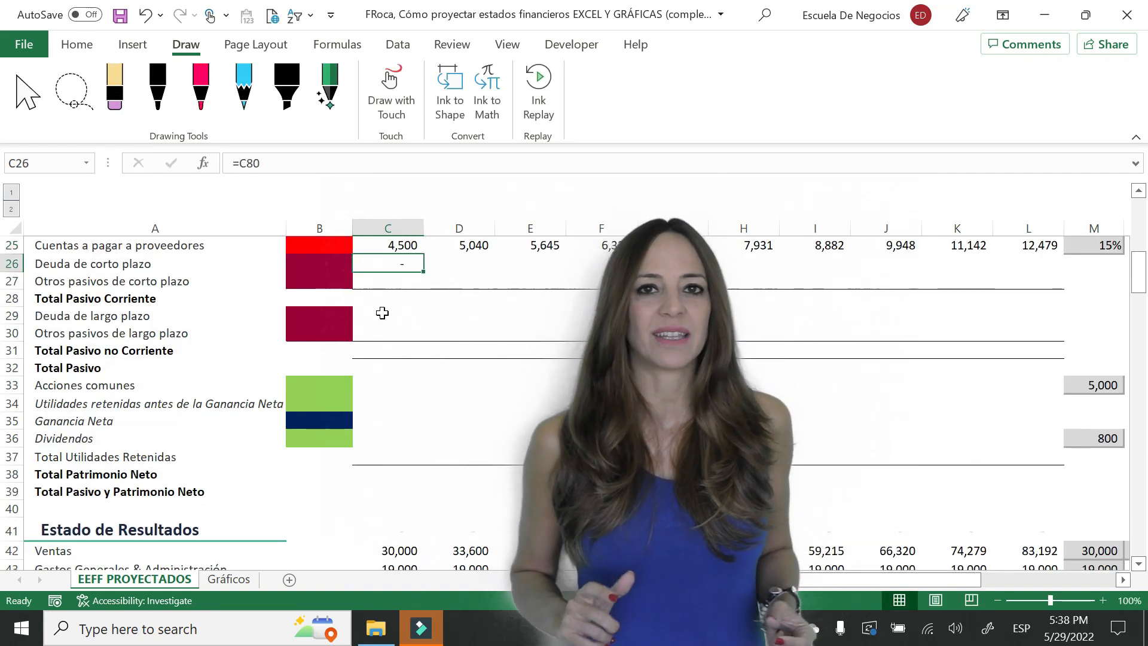
key(ctrl+c)
key(ctrl+v)
key(shift+Right)
key(shift+Right)
key(shift+Right)
key(shift+Right)
key(shift+Right)
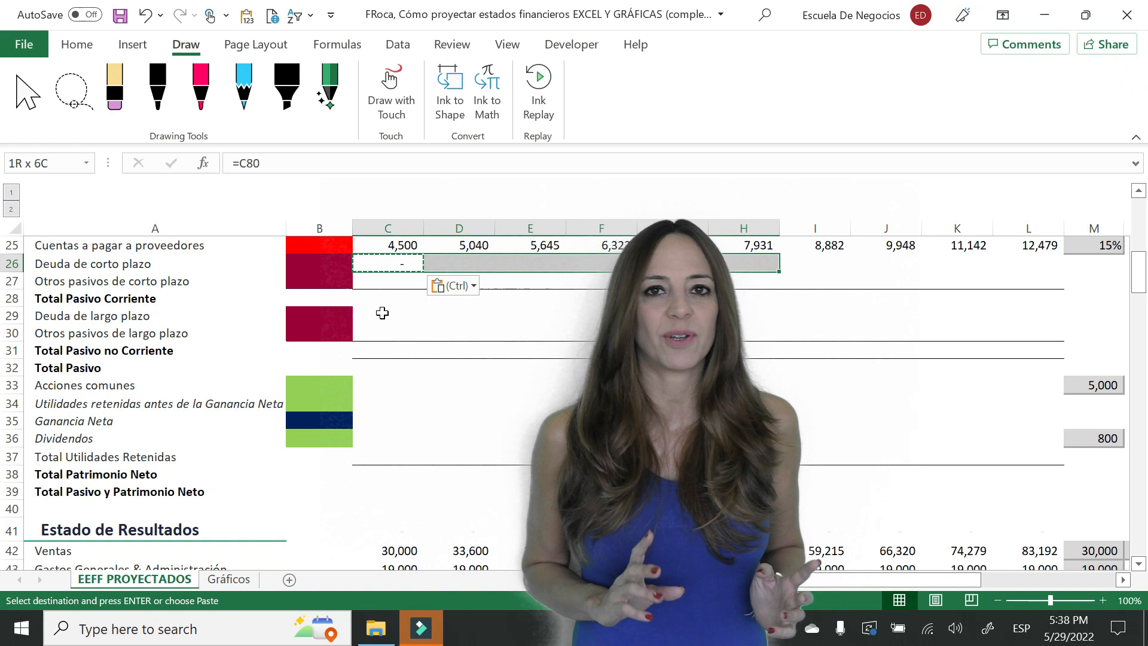
key(shift+Right)
key(shift+Right)
key(shift+Right)
key(shift+Right)
key(Return)
key(Down)
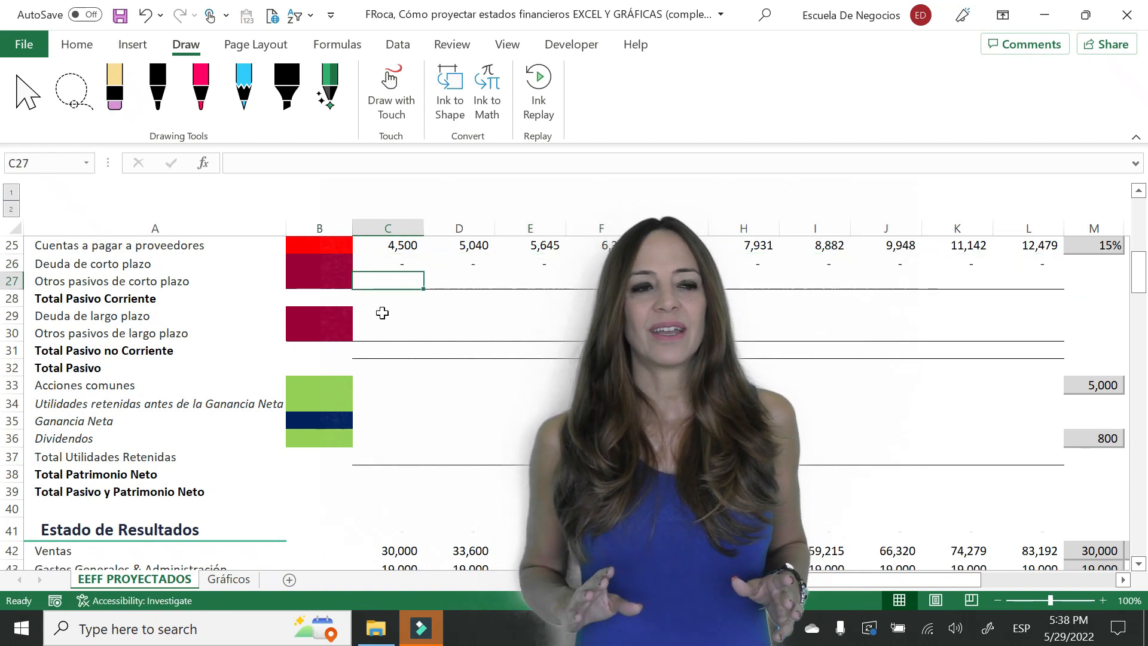
- Link the 2023 other short-term liabilities in C27 to the auxiliary balance table with =C87
text(=)
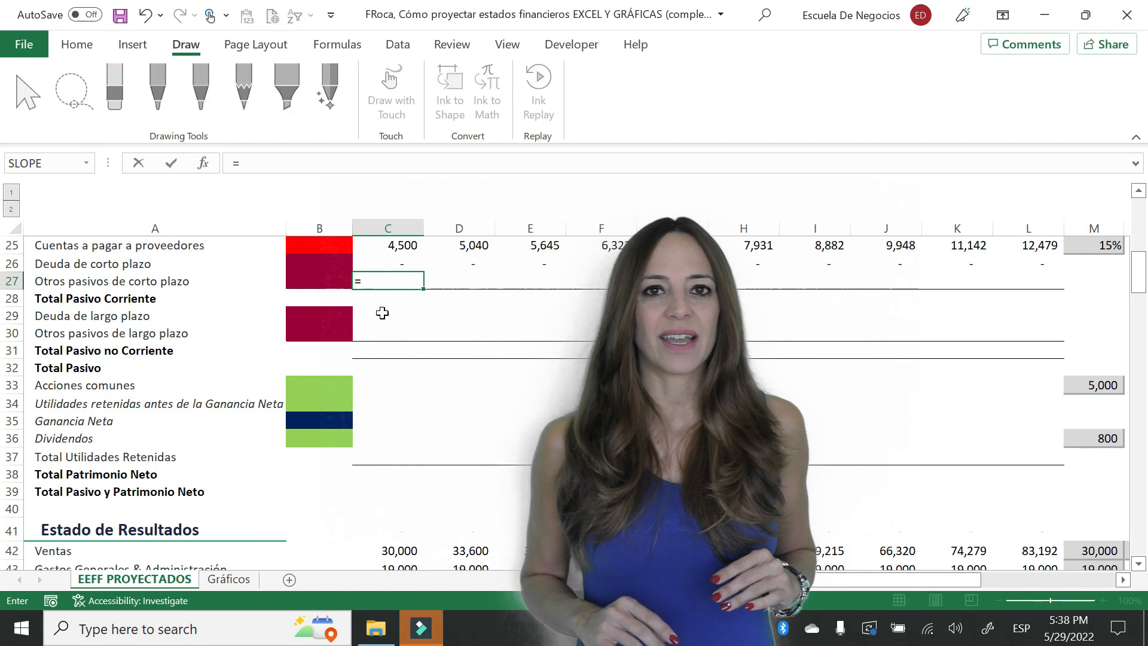
key(Down)
key(Down)
key(Down)
key(Down)
key(Down)
key(Down)
key(Down)
key(Down)
key(Down)
key(Down)
key(Down)
key(Down)
key(Down)
key(Down)
key(Down)
key(Down)
key(Down)
key(Down)
key(Down)
key(Down)
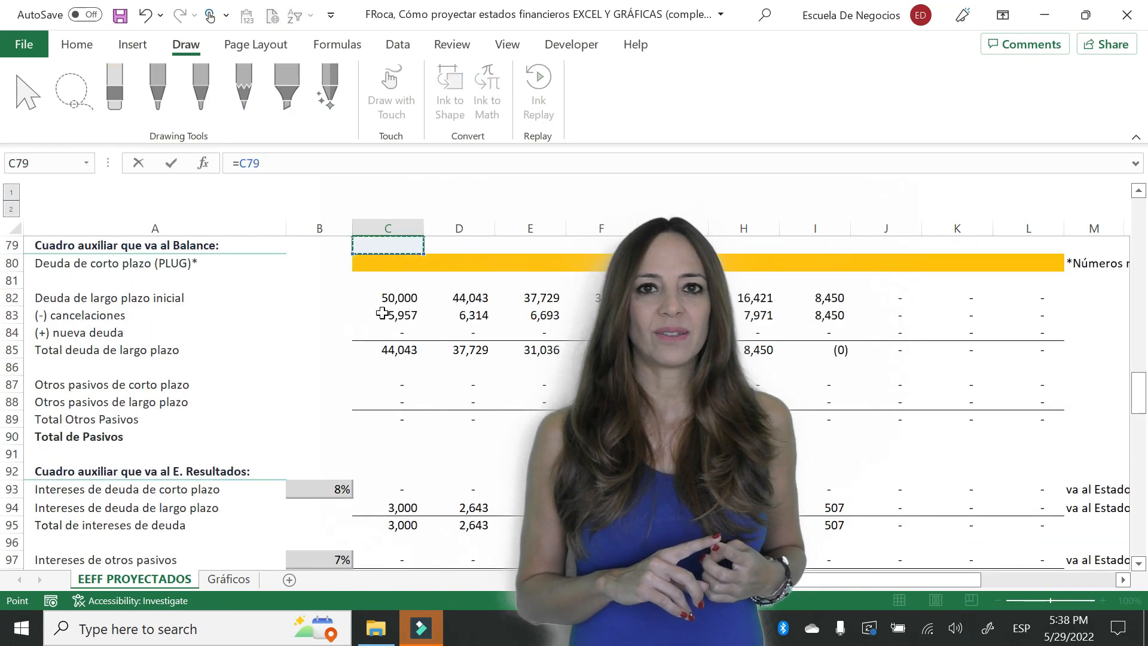
key(Down)
key(Down)
key(Down)
key(Down)
key(Down)
key(Down)
key(Down)
key(Down)
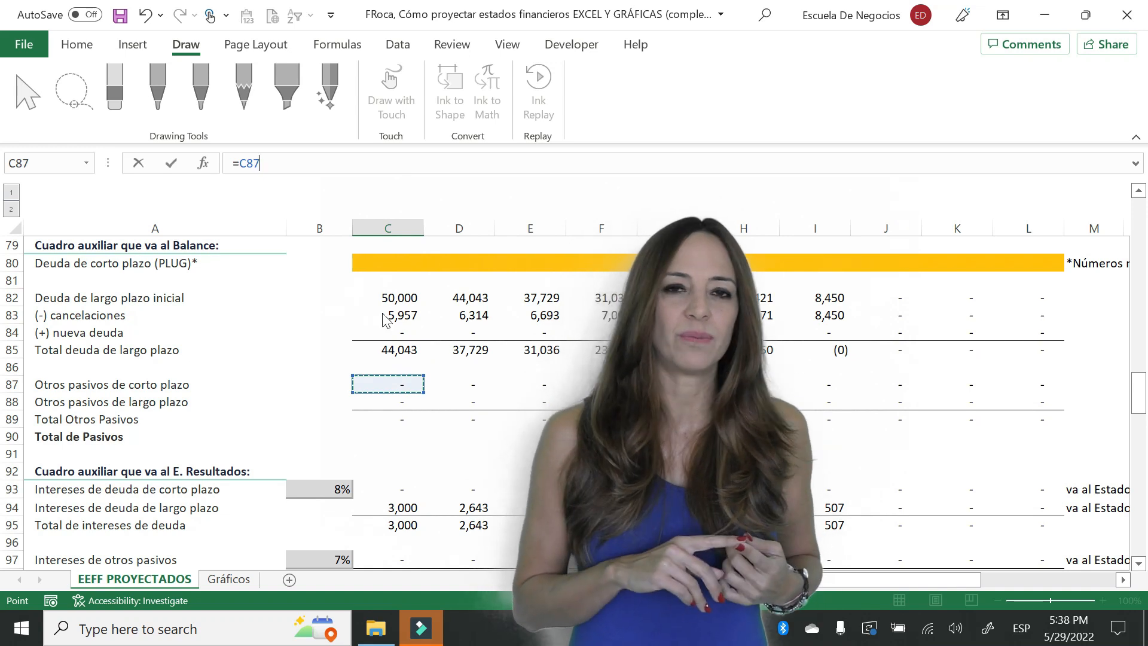
key(Return)
- Copy the other short-term liabilities link from C27 across row 27 through column L
key(Up)
key(Up)
key(Down)
key(Up)
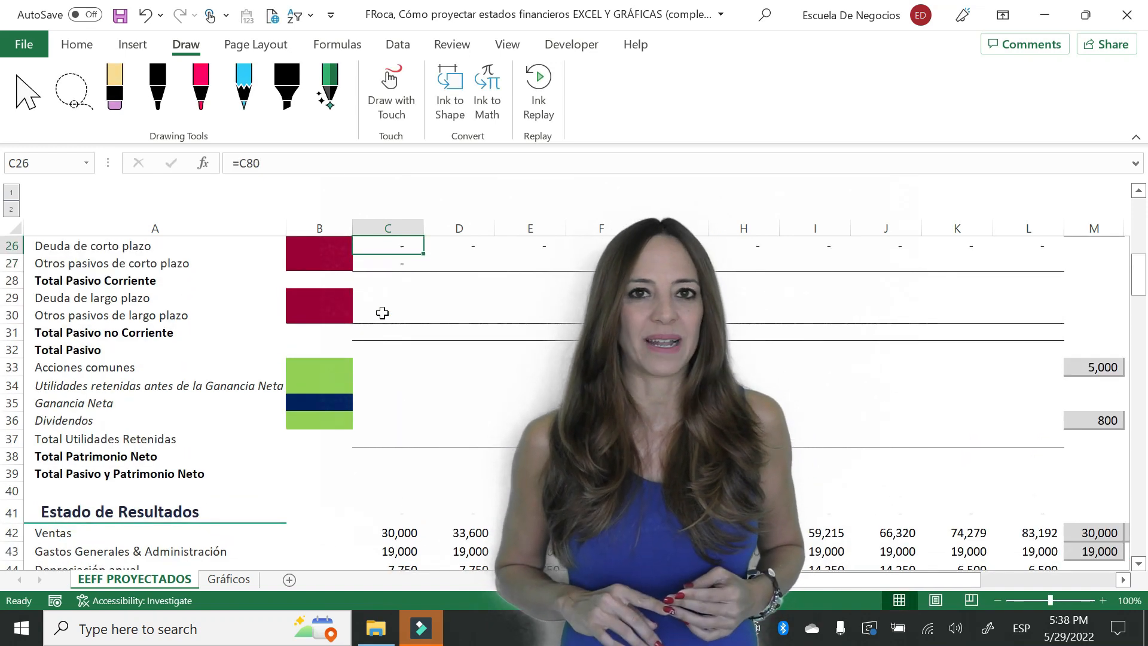
key(Up)
key(Up)
key(Up)
key(Down)
key(Down)
key(Down)
key(Down)
key(ctrl+c)
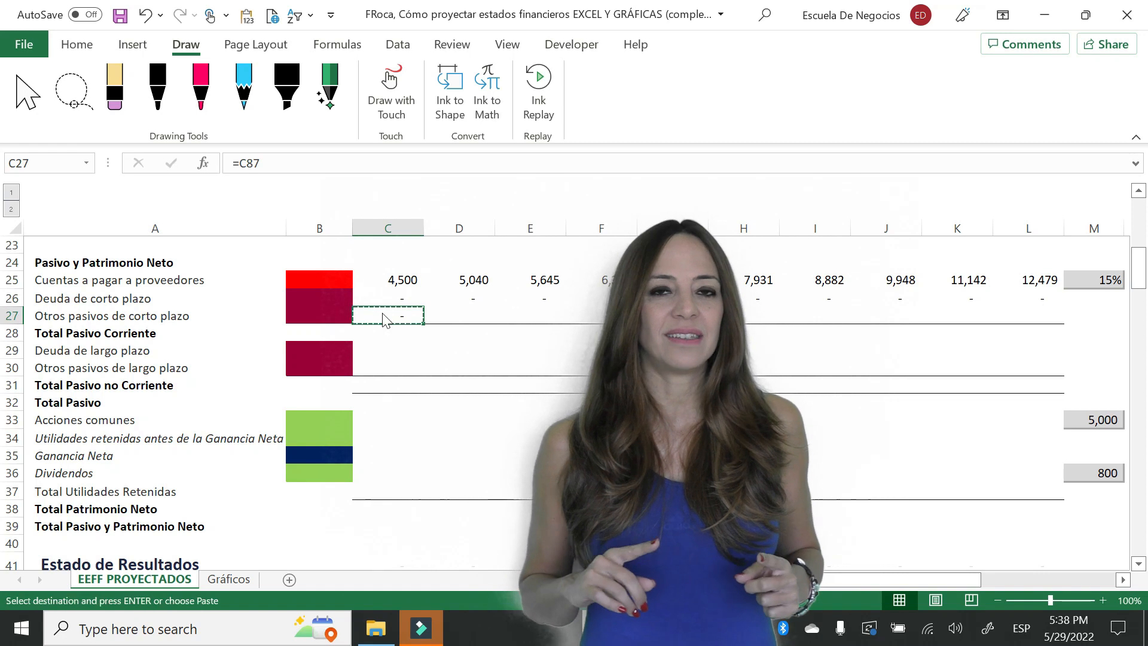
key(shift+Right)
key(shift+Right)
key(shift+Right)
key(shift+Right)
key(shift+Right)
key(shift+Right)
key(shift+Right)
key(shift+Right)
key(shift+Right)
key(Return)
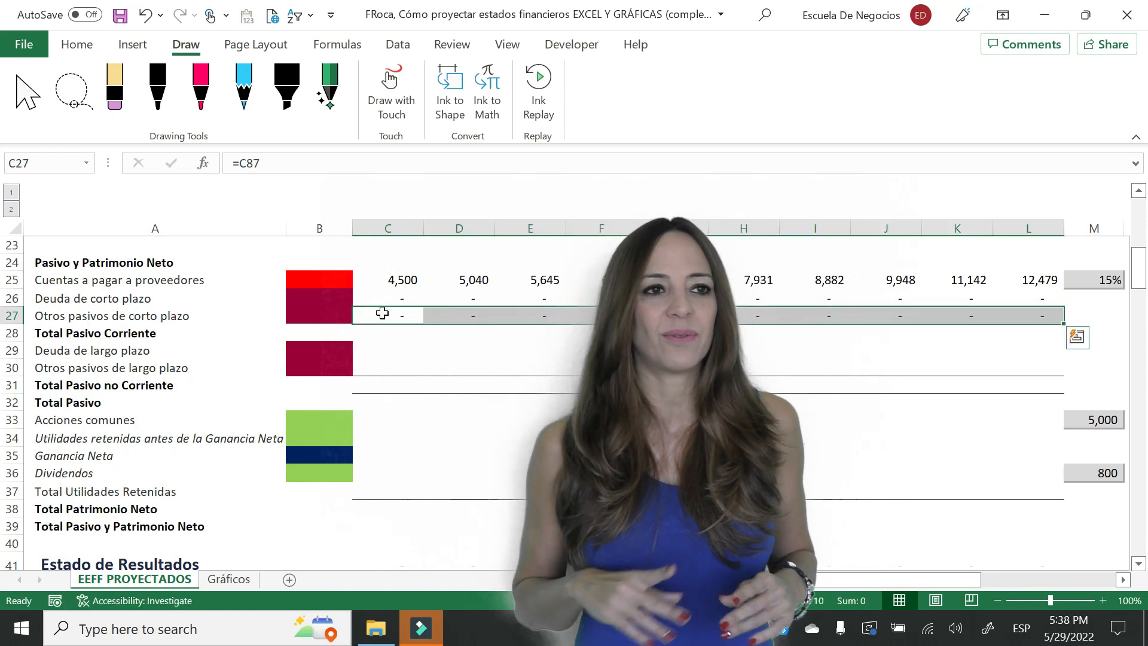
- Total the 2023 current liabilities in C28 with =SUM(C25:C27)
key(Down)
text()s)
key(BackSpace)
key(BackSpace)
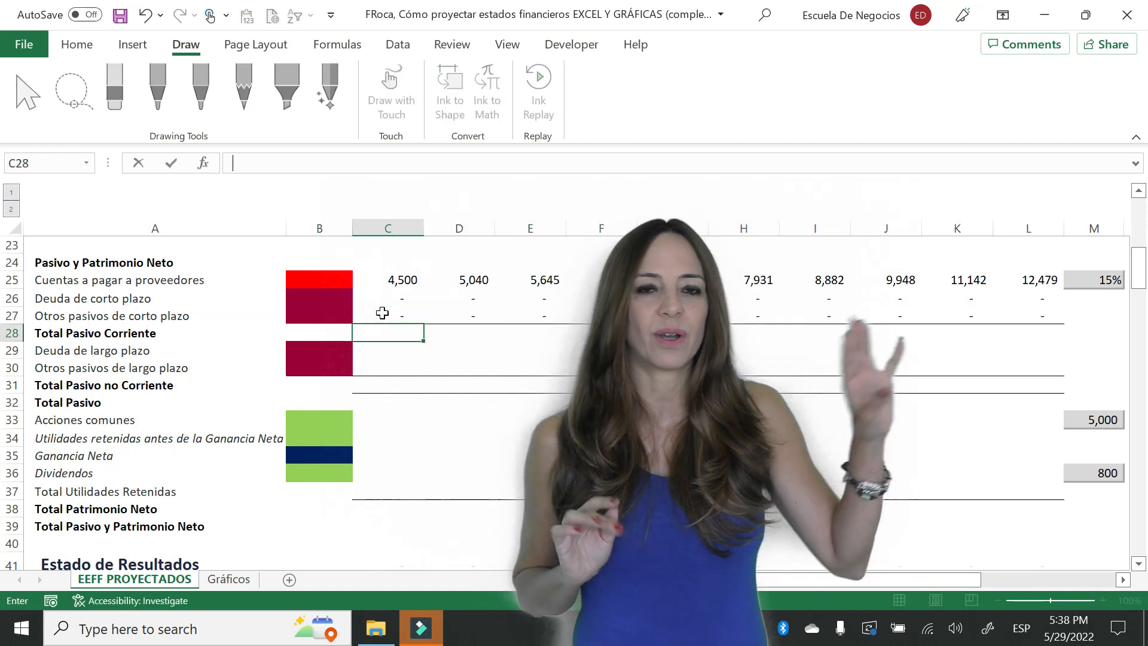
text(=sum()
key(Up)
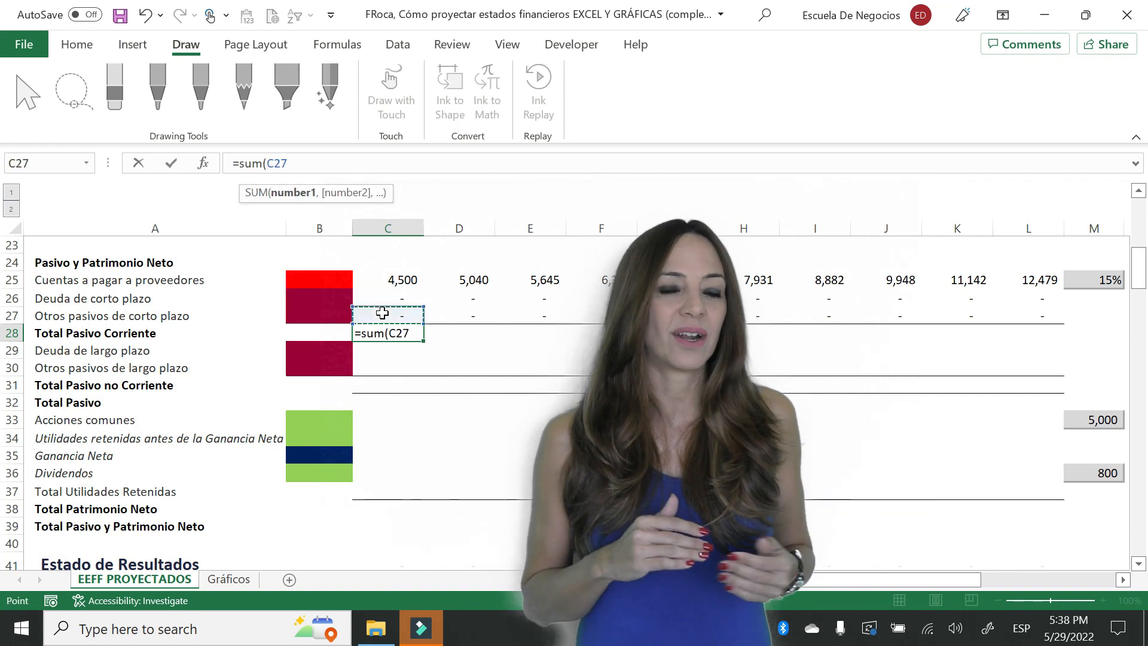
key(shift+Up)
key(shift+Up)
key(ctrl+Return)
- Copy the current liabilities total from C28 across row 28 through column L
key(ctrl+c)
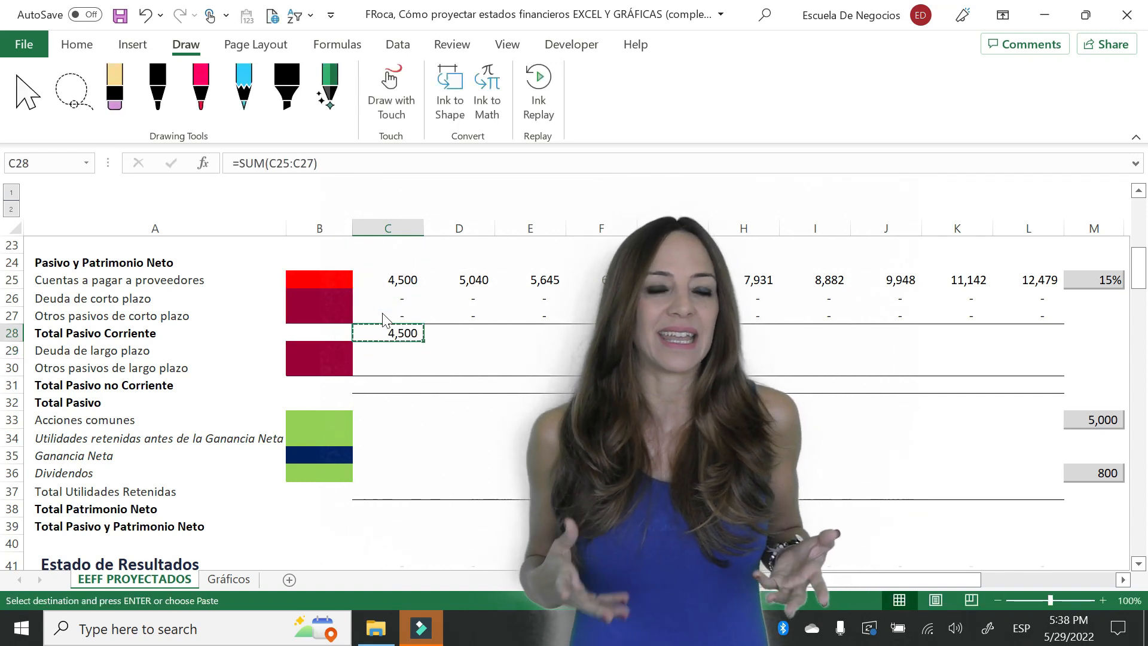
key(Right)
key(shift+Right)
key(shift+Right)
key(shift+Right)
key(shift+Right)
key(shift+Right)
key(shift+Right)
key(shift+Right)
key(shift+Right)
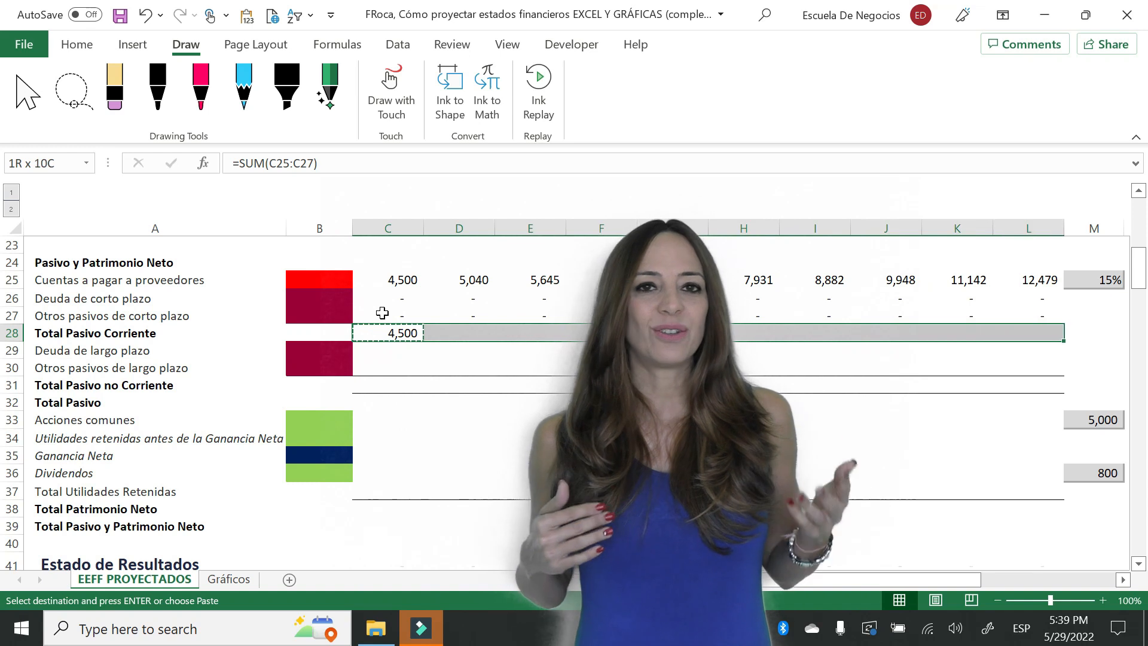
key(Return)
- Link the 2023 long-term debt in C29 to the total long-term debt in C85 of the auxiliary balance table
key(Down)
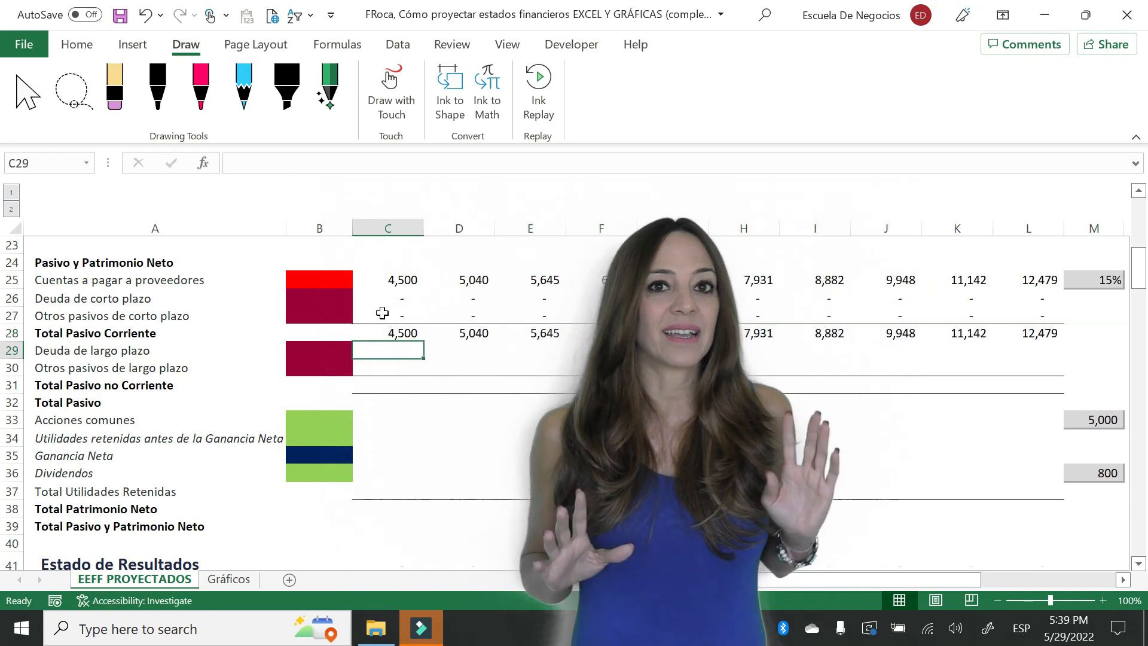
text(=)
key(Down)
key(Down)
key(Down)
key(Down)
key(Down)
key(Down)
key(Down)
key(Down)
key(Down)
key(Down)
key(Down)
key(Down)
key(Down)
key(Down)
key(Down)
key(Down)
key(Down)
key(Down)
key(Down)
key(Down)
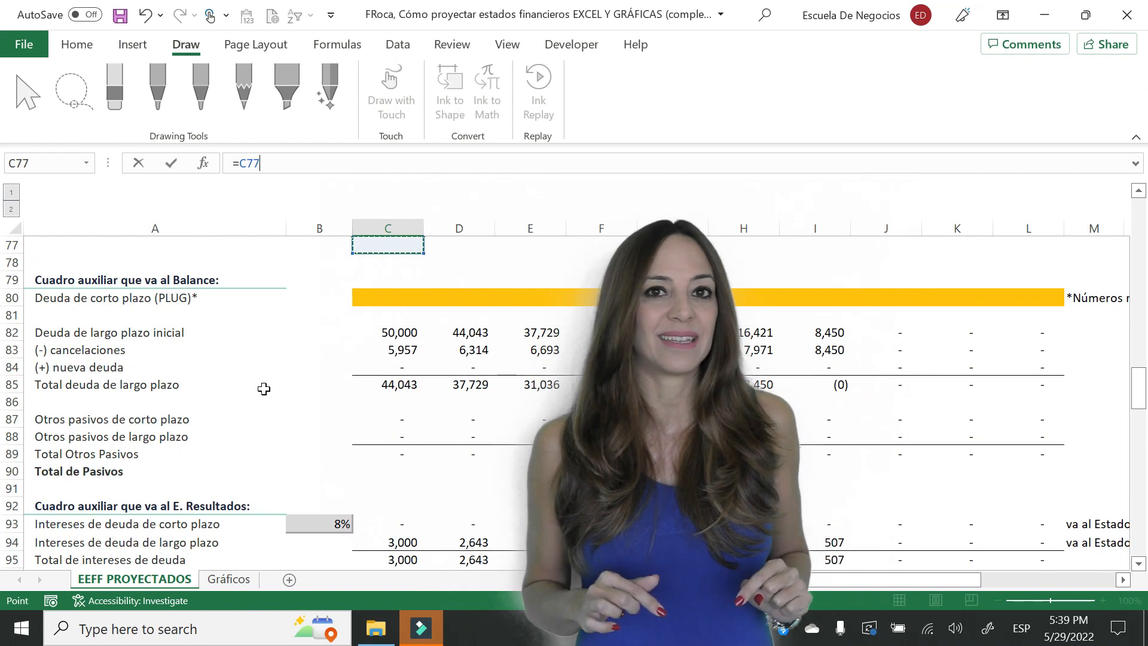
click(395, 386)
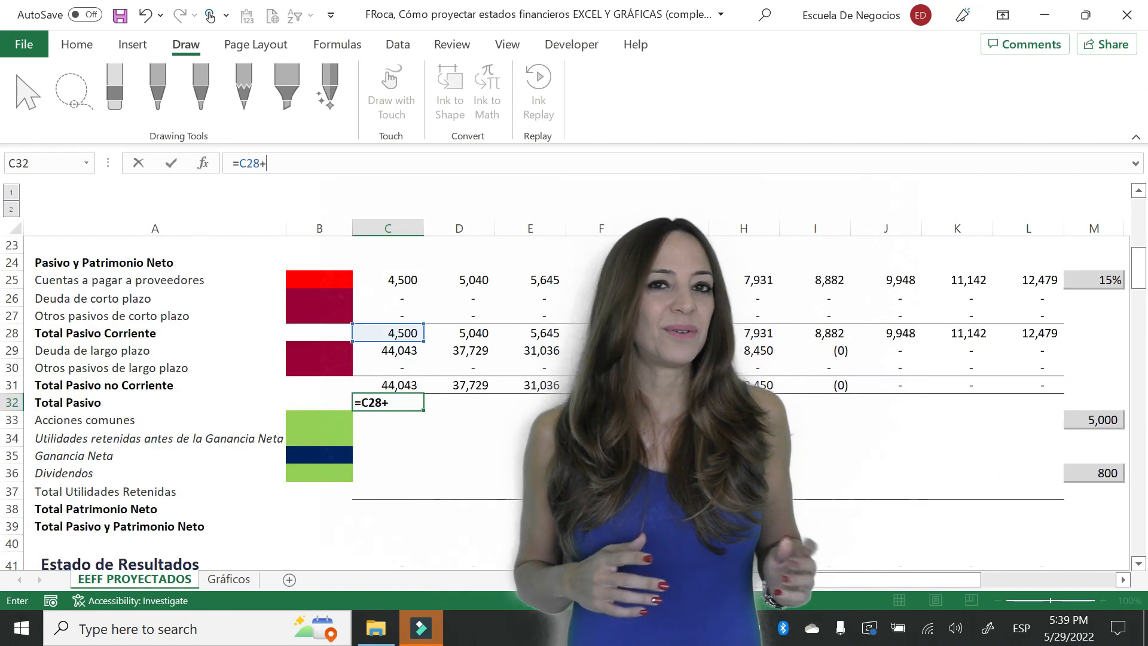
- Total the 2023 liabilities in C32 with =C28+C31 and copy the formula across row 32 through column L
key(Up)
key(Return)
key(Up)
key(ctrl+c)
key(shift+Right)
key(shift+Right)
key(shift+Right)
key(shift+Right)
key(shift+Right)
key(shift+Right)
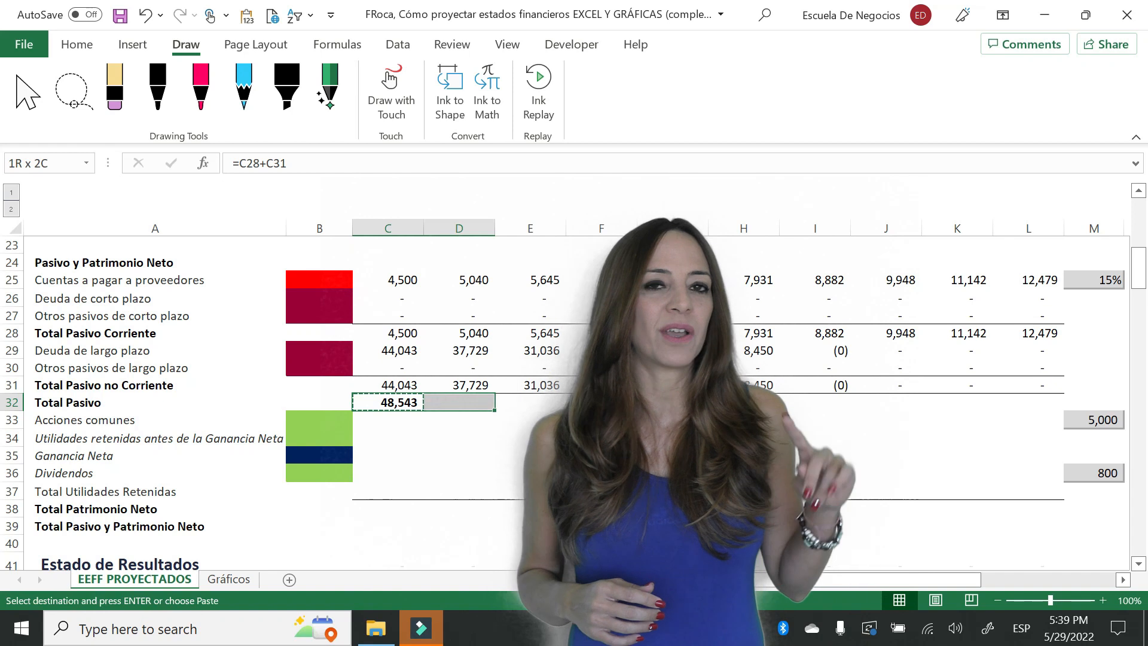
key(shift+Right)
key(shift+Right)
key(shift+Right)
key(Return)
- Link the 2023 common shares in C33 to the share issue assumption in M33 with =emisión_acciones
key(Down)
key(Down)
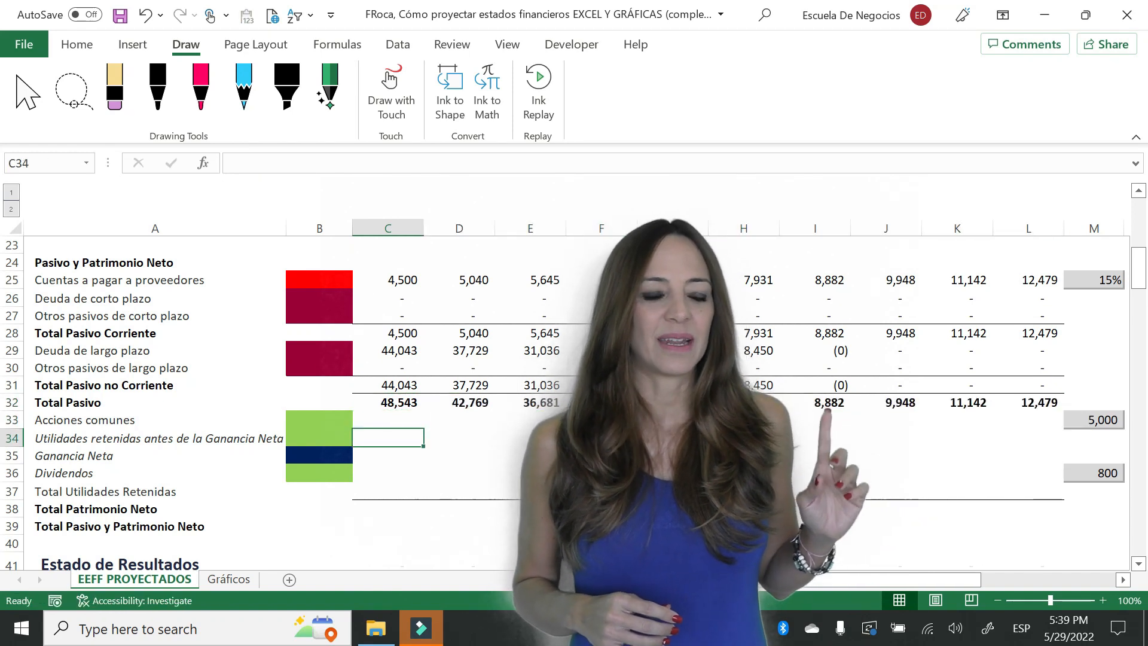
key(Up)
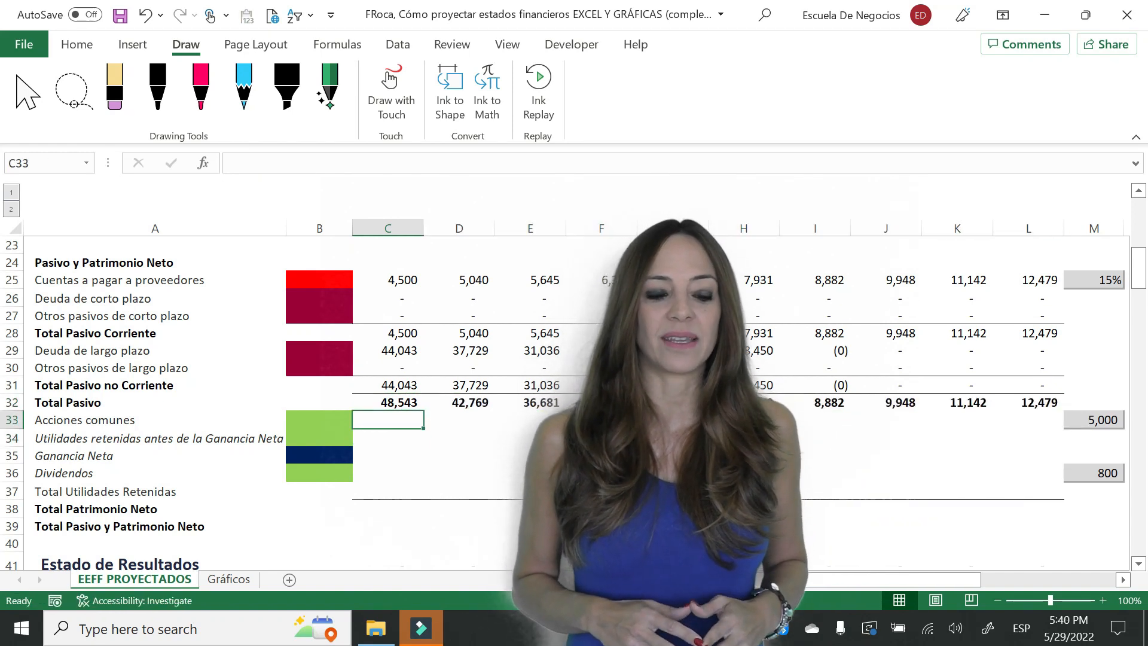
text(=)
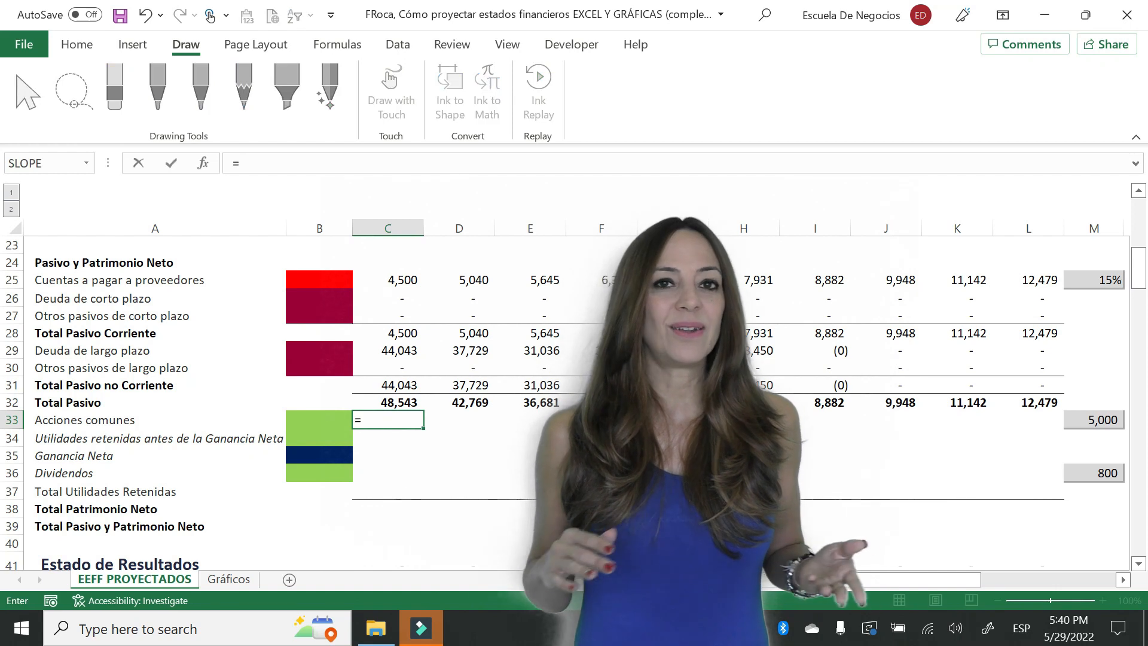
click(1089, 409)
click(1090, 412)
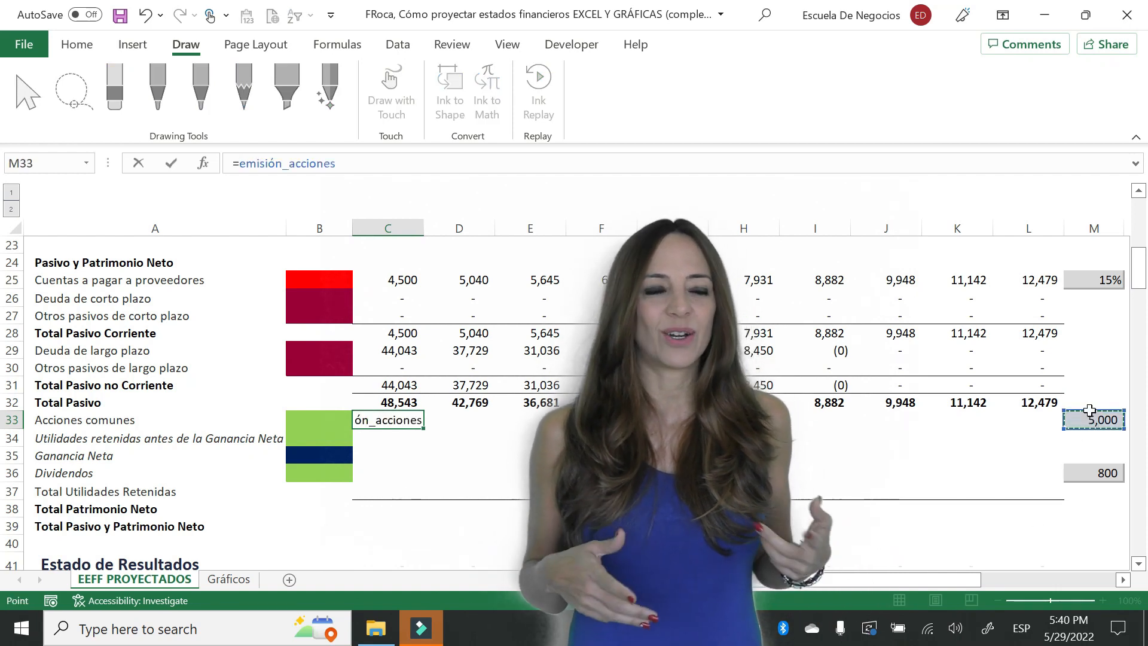
key(Return)
- Copy the common shares formula from C33 across row 33 through column L
key(Up)
key(ctrl+c)
key(shift+Right)
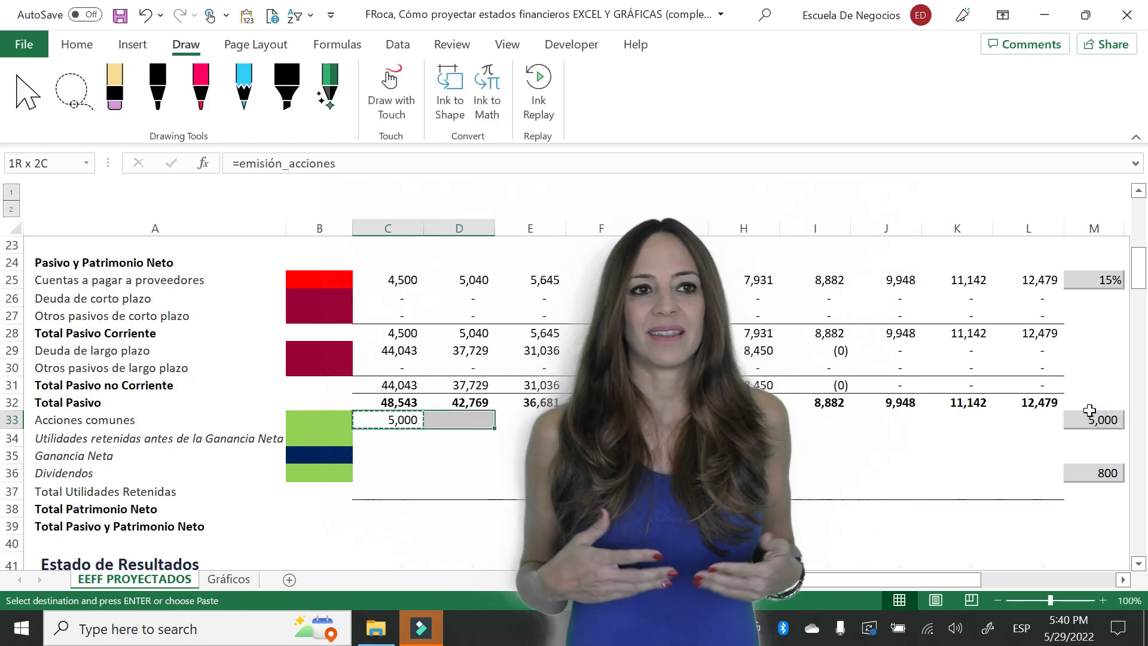
key(shift+Right)
key(shift+Right)
key(shift+Right)
key(shift+Right)
key(shift+Right)
key(shift+Right)
key(shift+Right)
key(shift+Right)
key(Return)
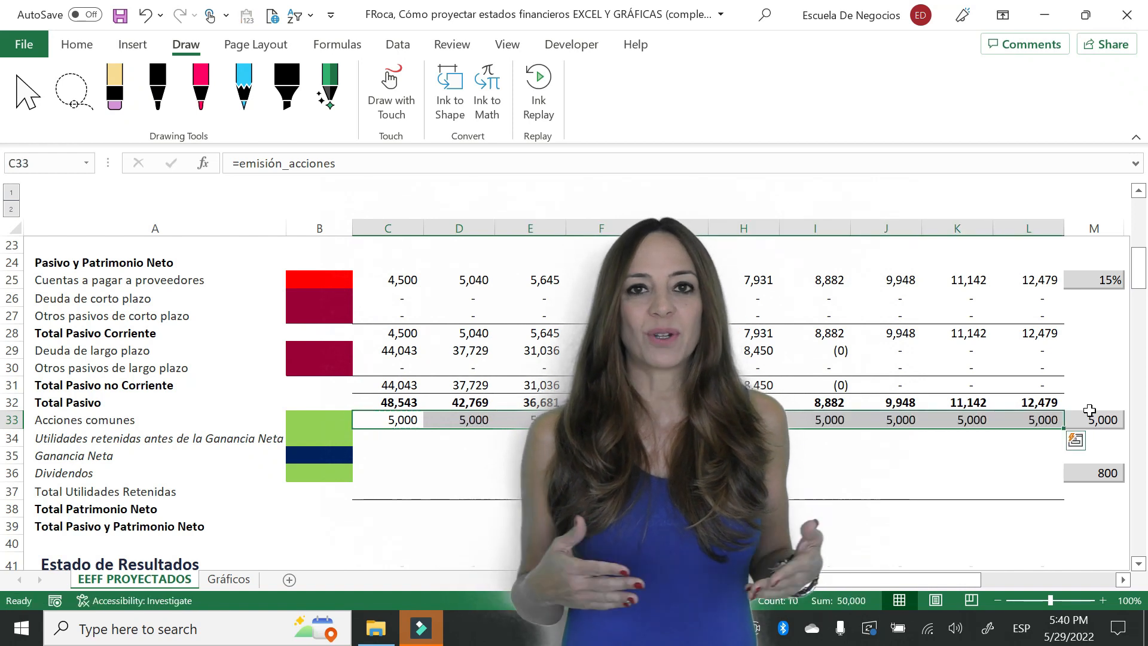
- Enter 0 in C34 as the 2023 retained earnings before net income
key(Down)
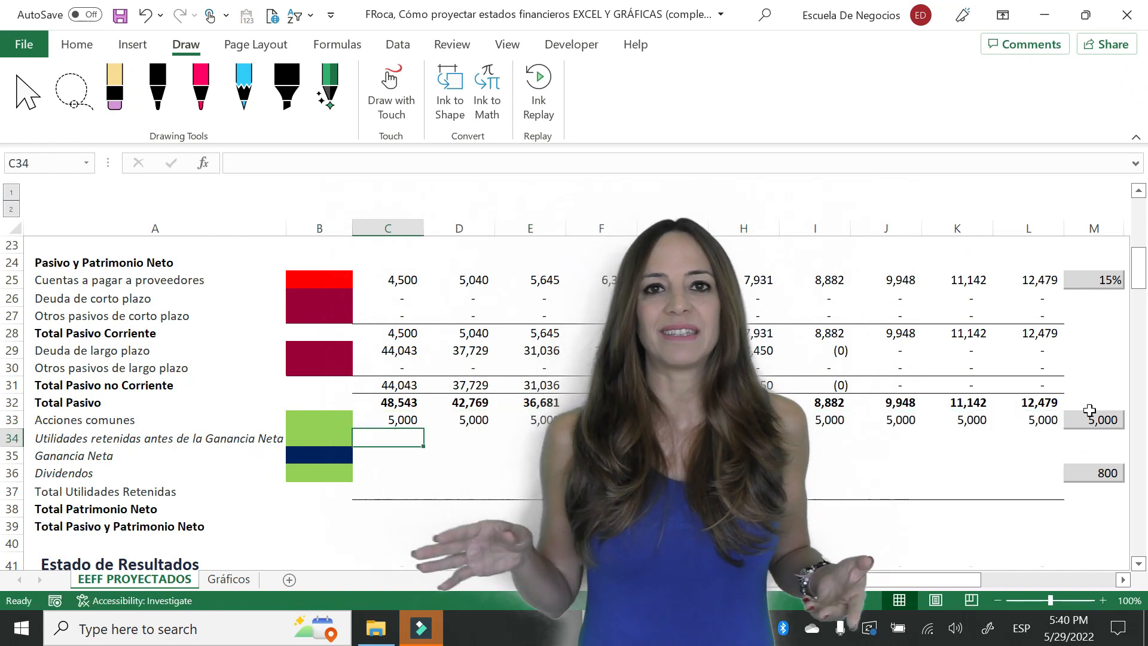
text(0)
key(Return)
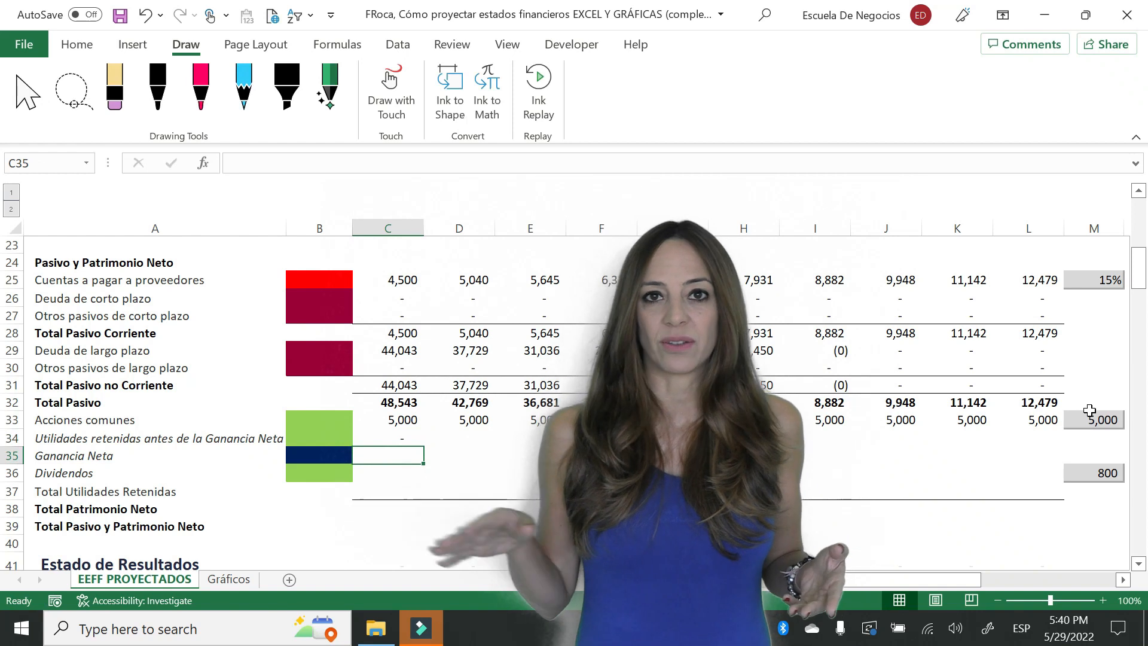
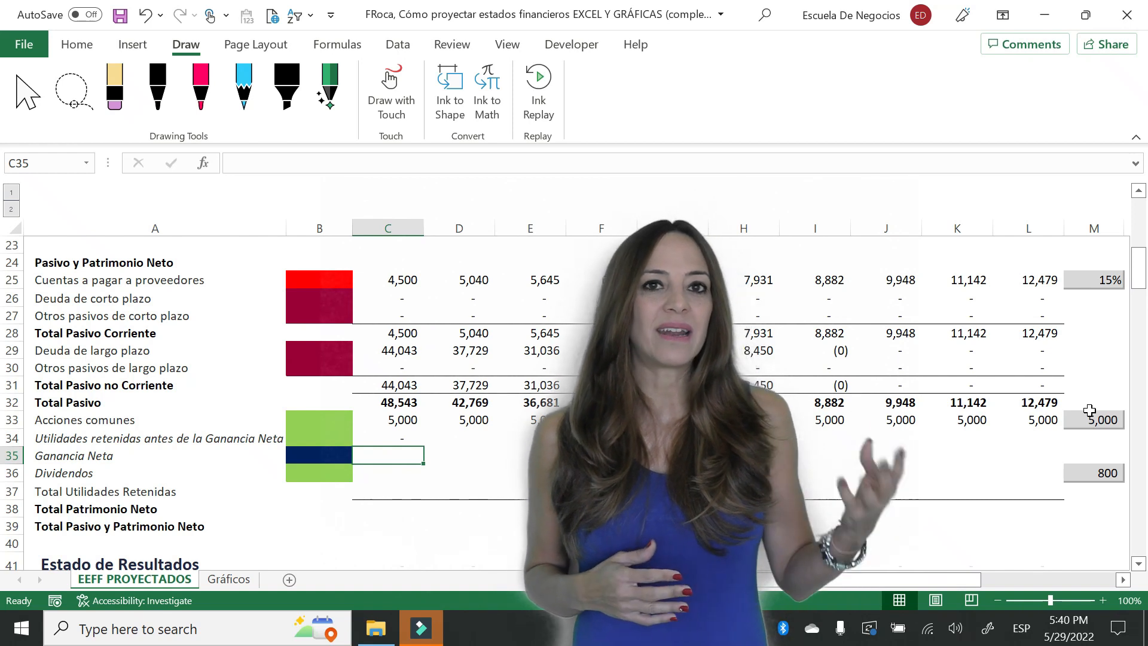
- Link the 2023 net income in C35 to the income statement's net income with =C53
text(=)
key(Down)
key(Down)
key(Down)
key(Down)
key(Down)
key(Down)
key(Down)
key(Down)
key(Down)
key(Down)
key(Down)
key(Down)
key(Down)
key(Down)
key(Down)
key(Down)
key(Down)
key(Down)
key(Down)
key(Down)
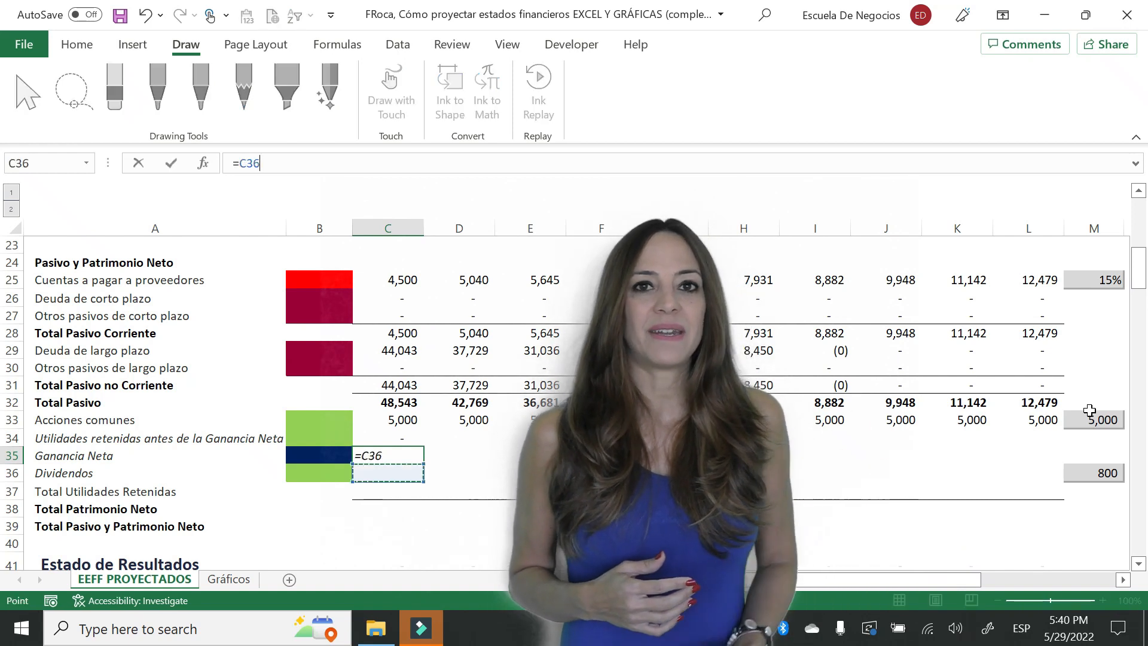
key(Down)
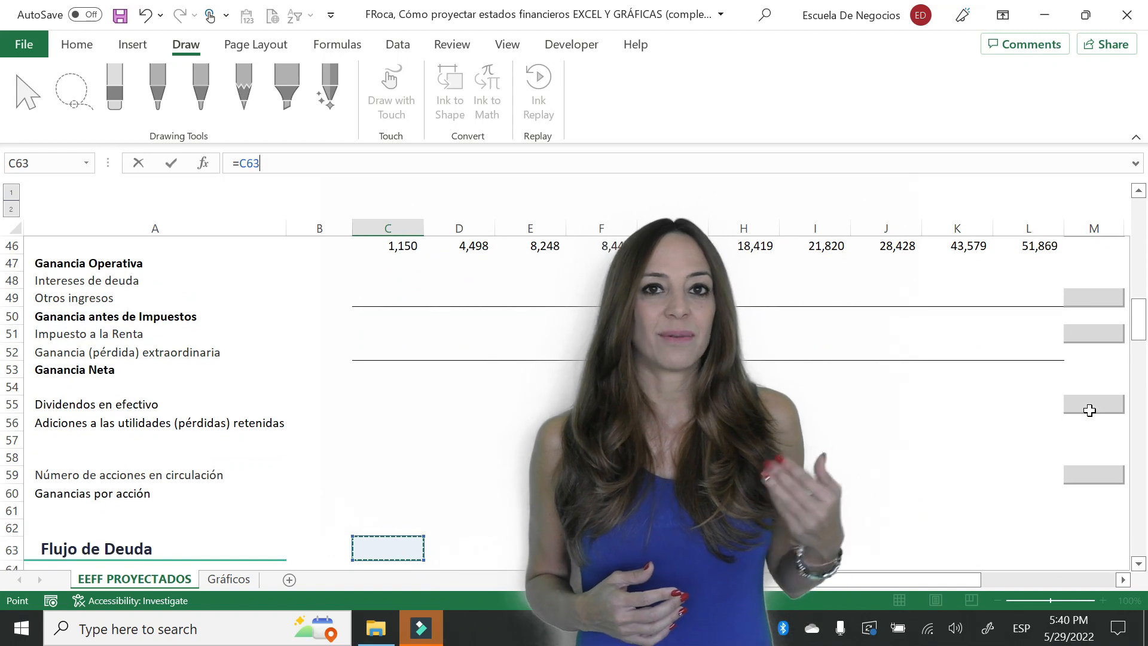
key(Up)
key(Up)
key(Up)
key(Up)
key(Up)
key(Up)
key(Up)
key(Up)
key(Up)
- Link the 2023 dividends in C36 to the dividend assumption in M36 with =dividendos
key(Up)
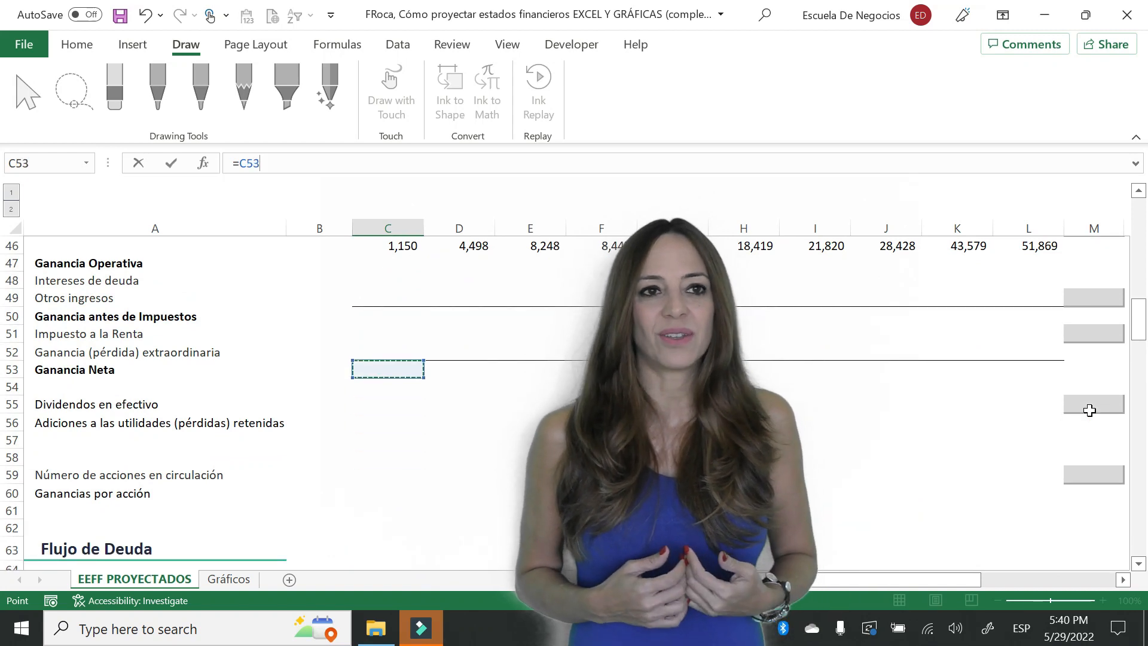
key(Return)
key(Up)
key(Up)
key(Up)
key(Up)
key(Up)
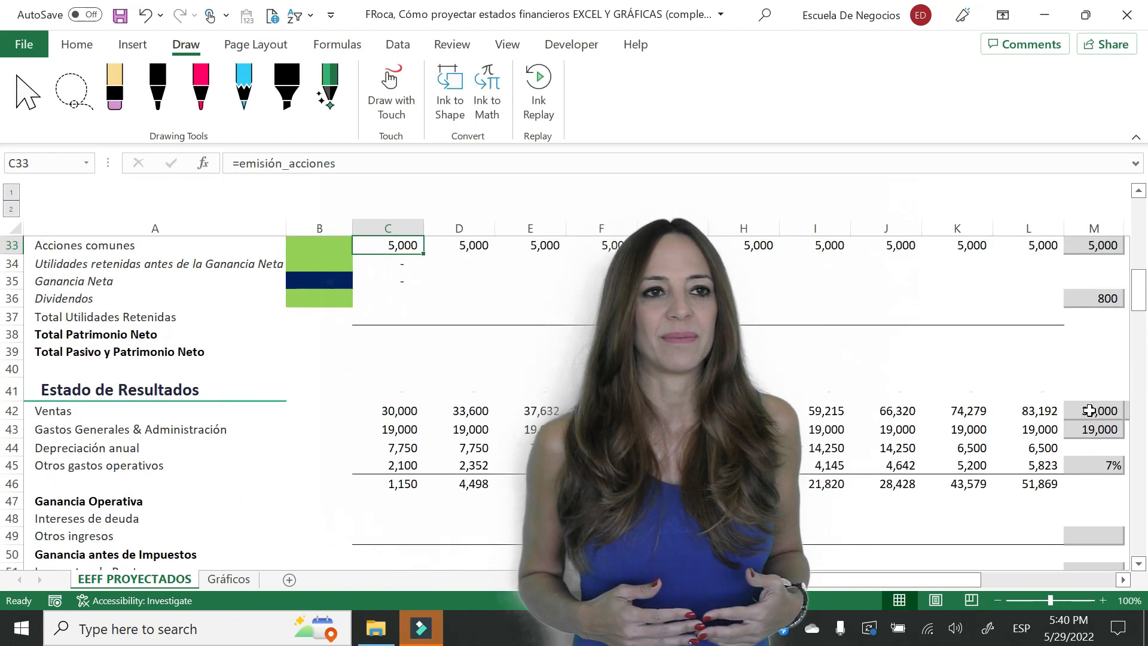
key(Down)
key(Down)
key(Down)
key(Down)
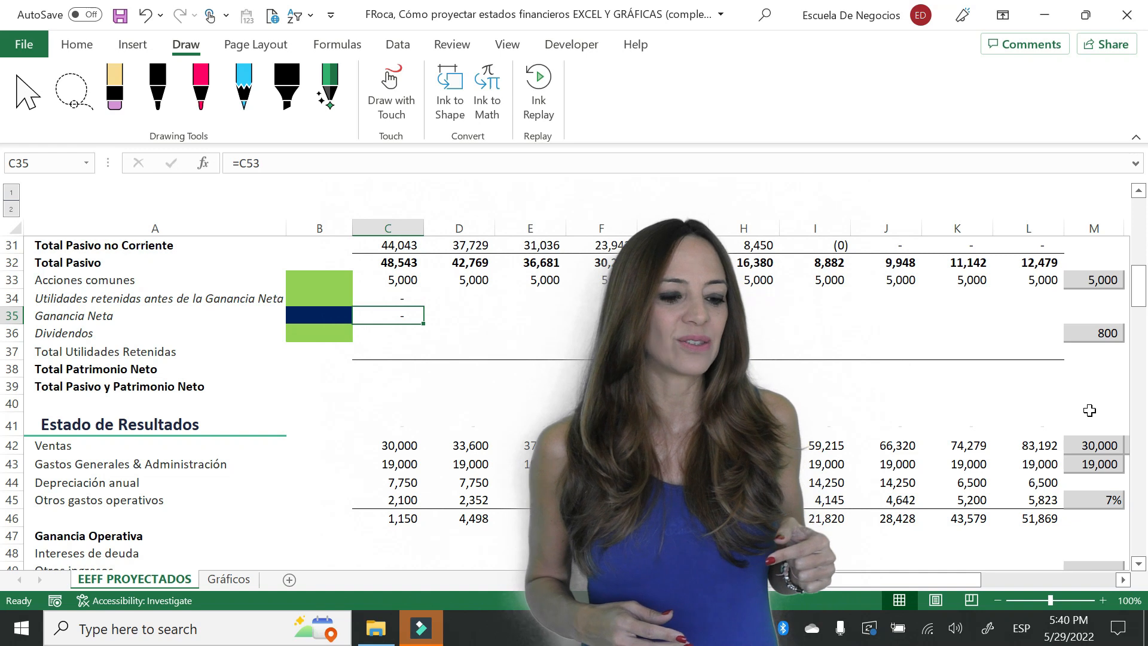
key(Down)
text(=)
key(Right)
key(Right)
key(Right)
key(Right)
key(Right)
key(Right)
key(Right)
key(Right)
key(Right)
key(Return)
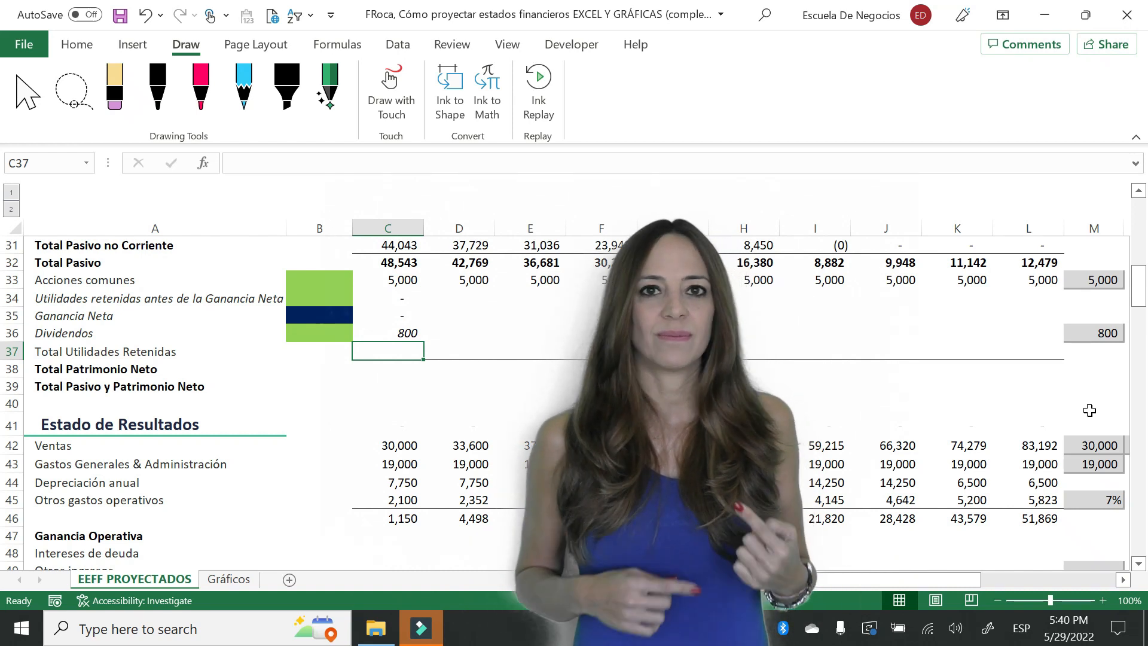
- Calculate the 2023 total retained earnings in C37 with =+C34+C35-C36
text(+)
key(Up)
key(Up)
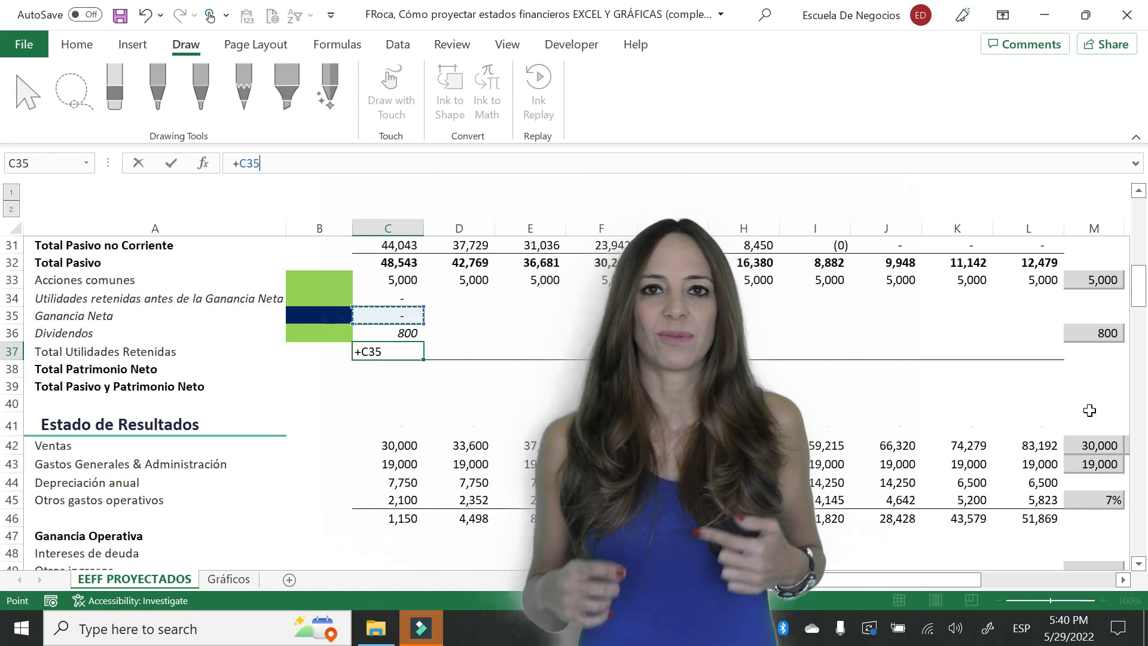
key(Up)
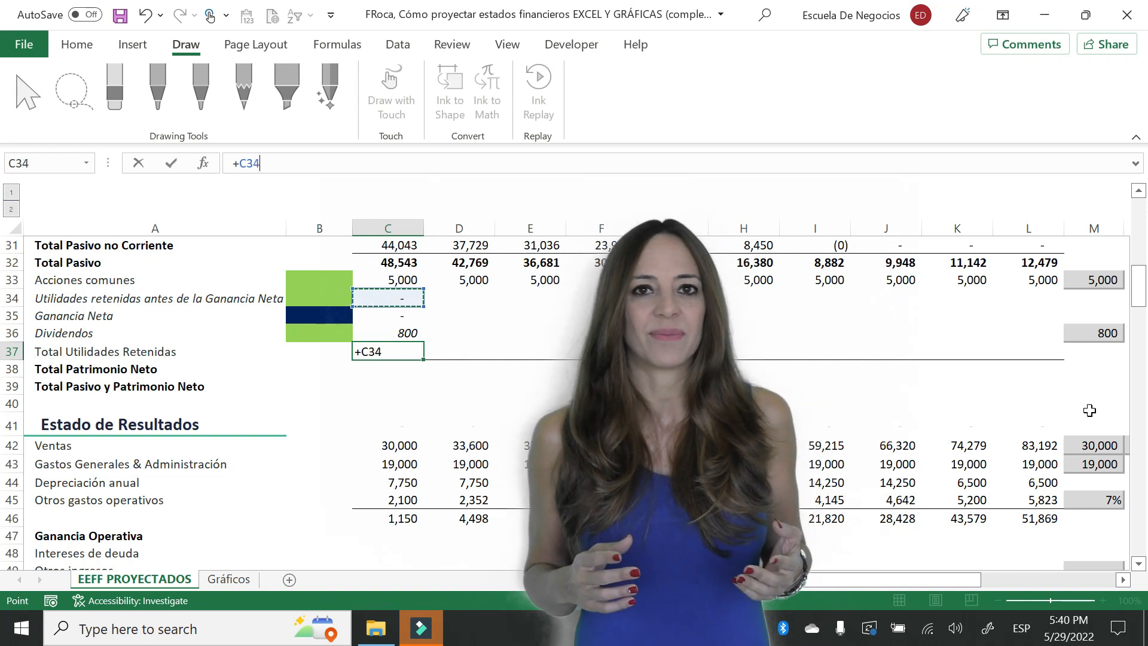
text(+)
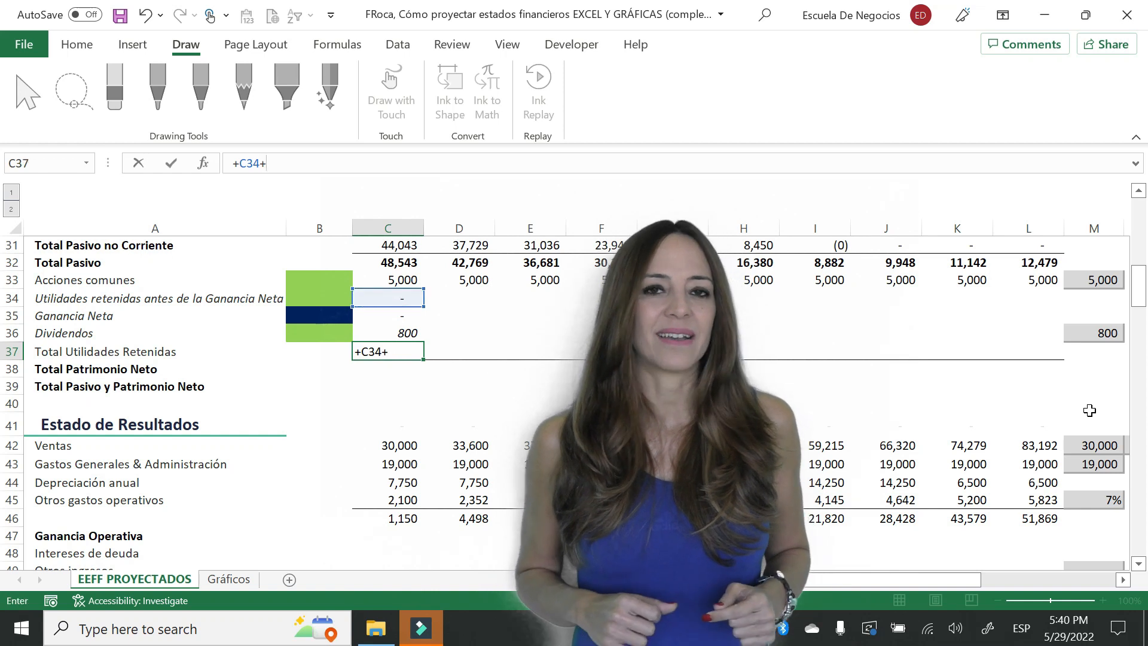
key(Up)
key(Up)
text(-)
key(Down)
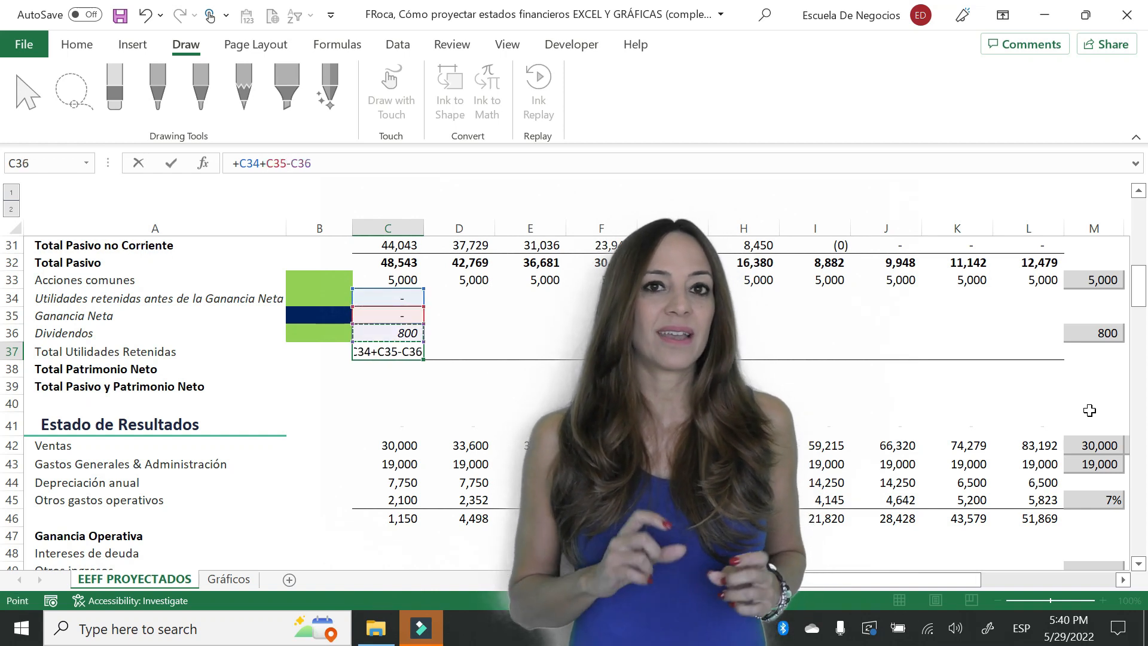
key(ctrl+Return)
- Copy the retained earnings block C34:C37 across through column L
key(shift+Up)
key(shift+Up)
key(shift+Up)
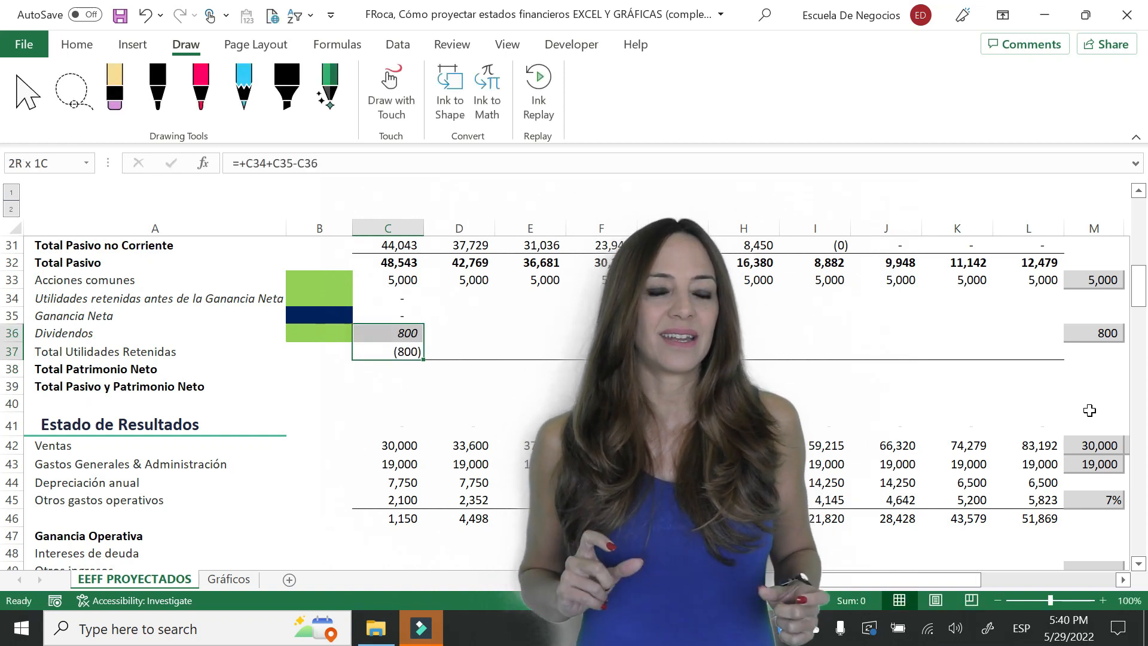
key(ctrl+c)
key(shift+Right)
key(shift+Right)
key(shift+Right)
key(shift+Right)
key(shift+Right)
key(shift+Right)
key(shift+Right)
key(shift+Right)
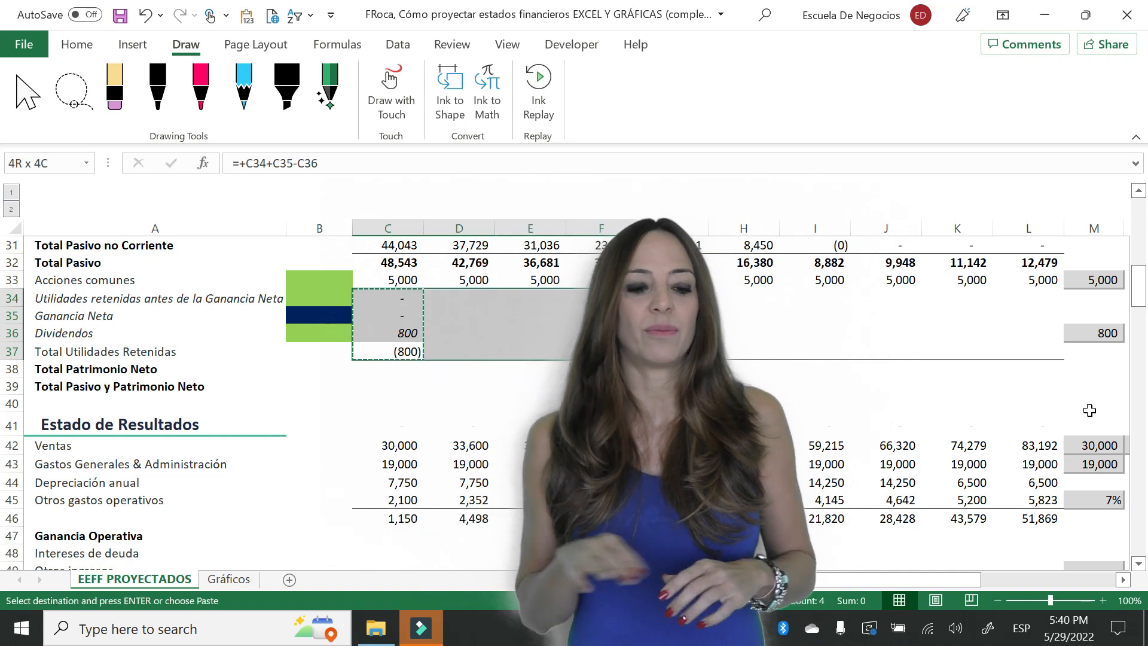
key(shift+Right)
key(Return)
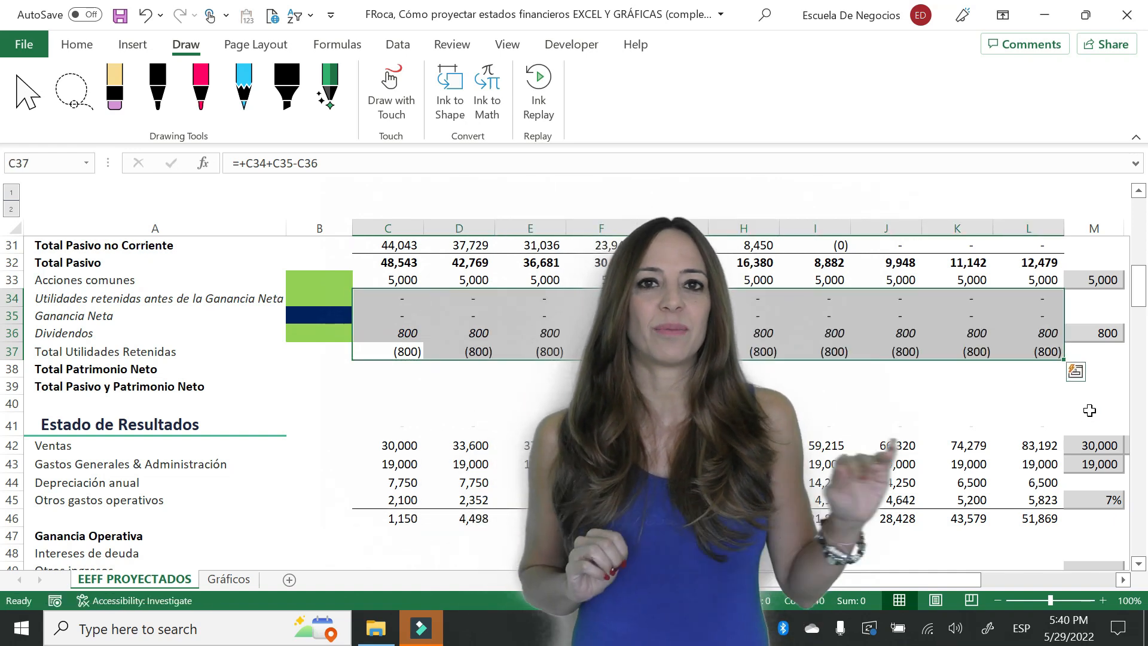
- Enter a trial 2023 net income of 1,000 in C53 of the income statement
key(Down)
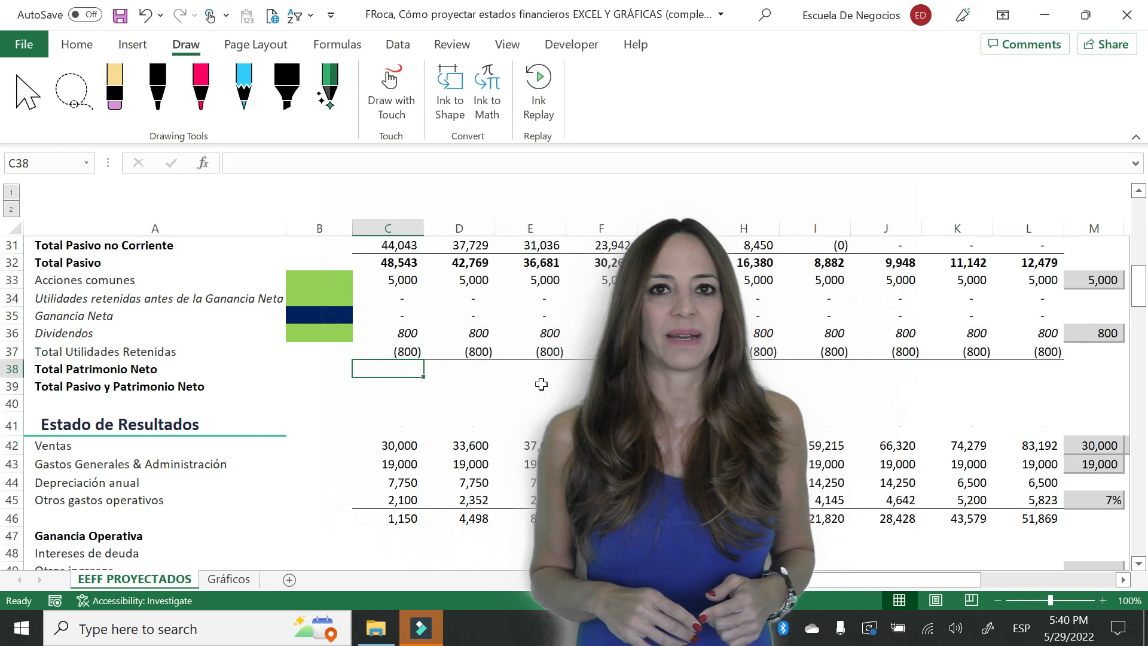
key(Down)
key(Down)
key(Down)
key(Down)
key(Down)
key(Down)
key(Down)
key(Down)
key(Down)
key(Down)
key(Down)
key(Down)
key(Down)
key(Down)
key(Down)
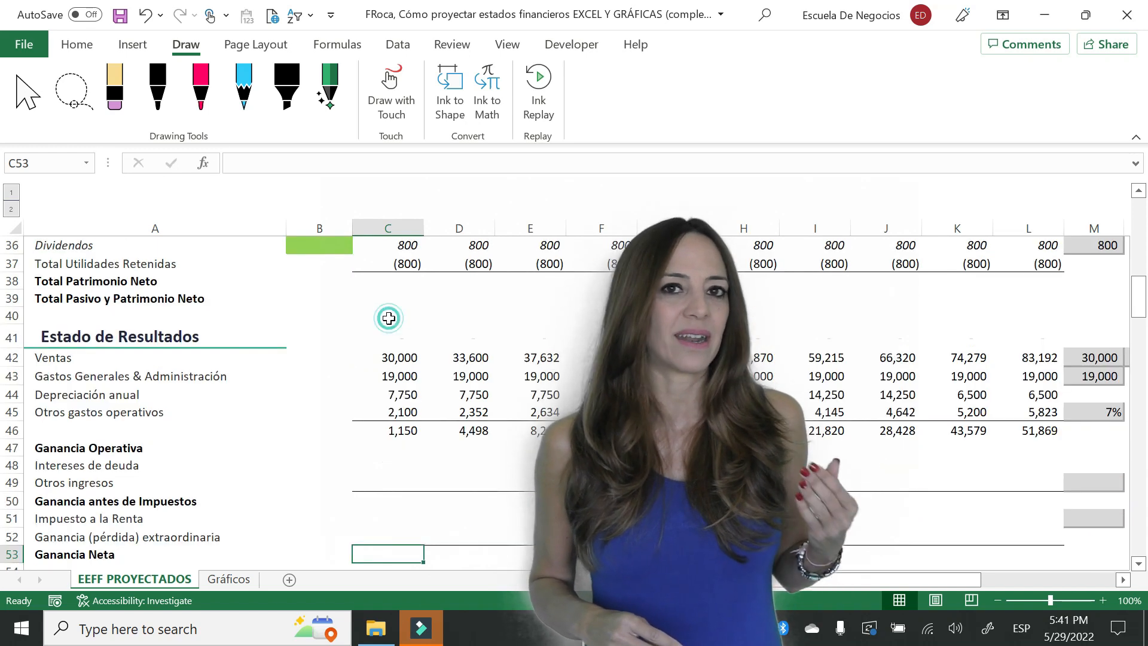
text(1,000)
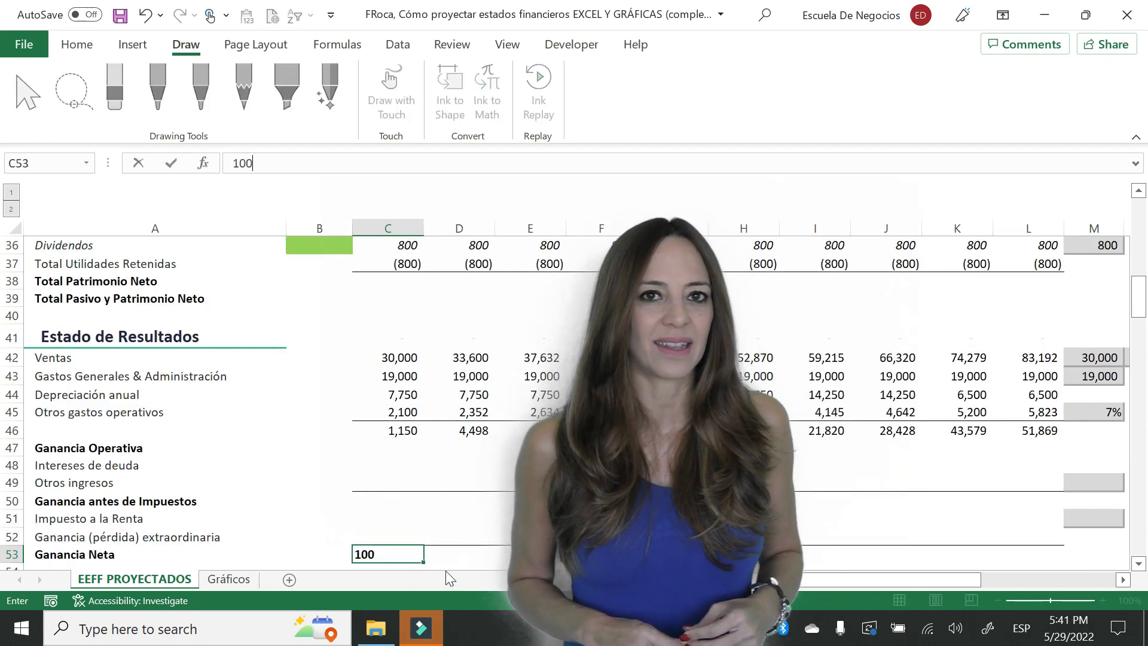
key(Return)
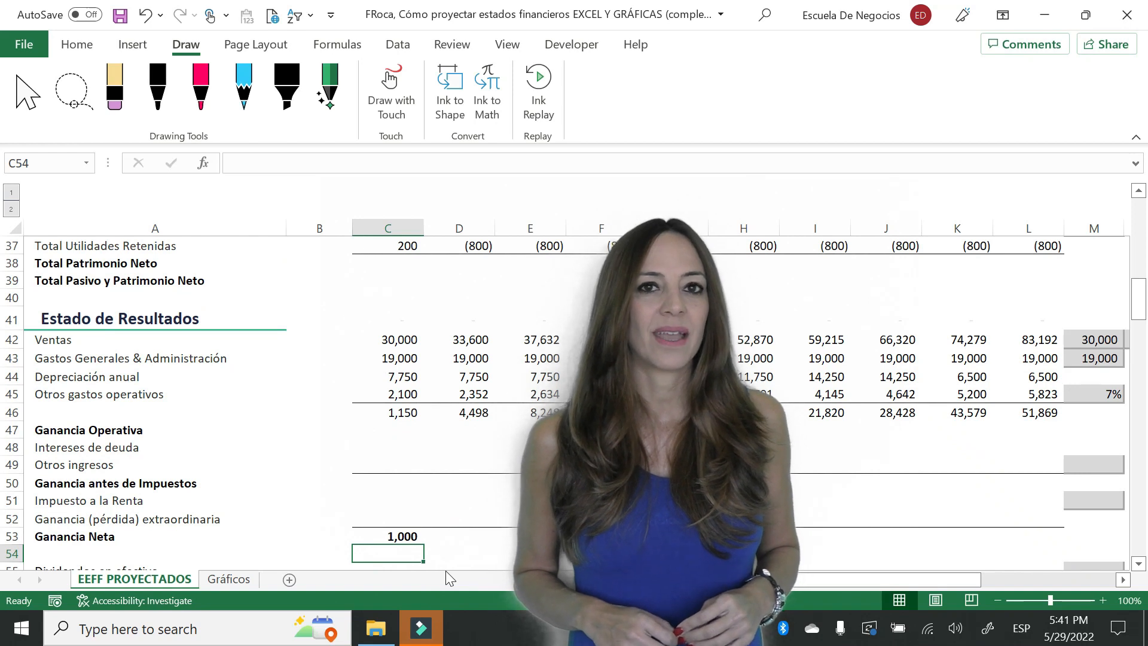
- Return to the 2023 net income in C35, draw a pink arrow down beside the retained earnings rows, and erase it
key(ctrl+Home)
key(Down)
key(Down)
key(Down)
key(Down)
key(Down)
key(Down)
key(Down)
key(Down)
key(Down)
key(Down)
key(Down)
key(Down)
key(Down)
key(Down)
key(Down)
key(Down)
key(Down)
key(Down)
key(Down)
key(Down)
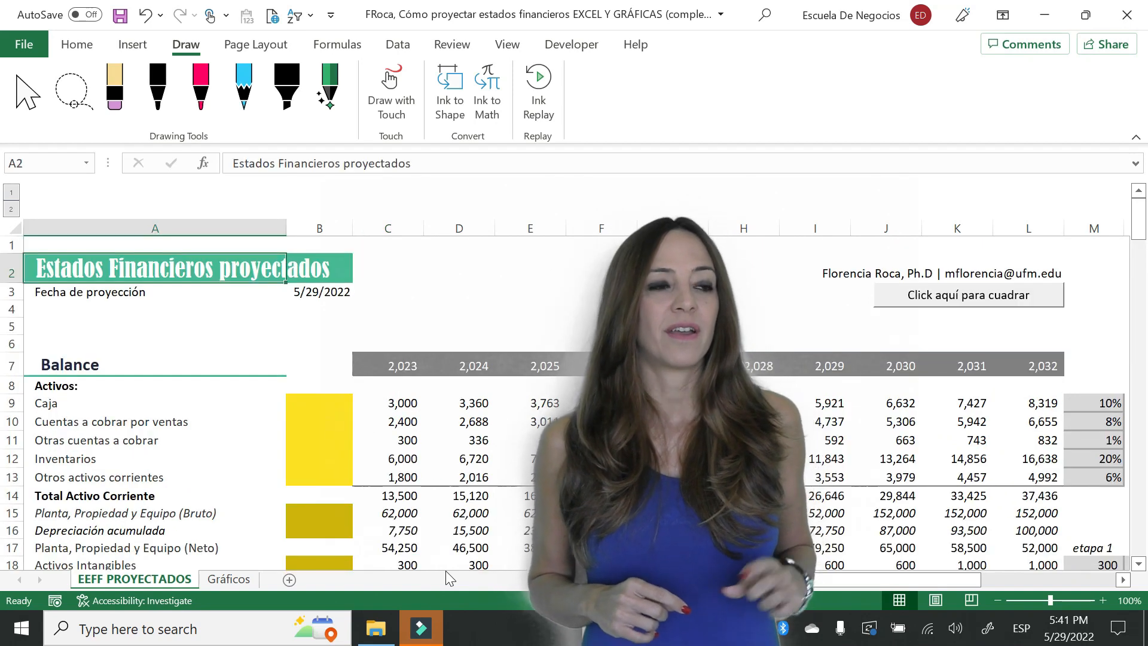
key(Down)
key(Down)
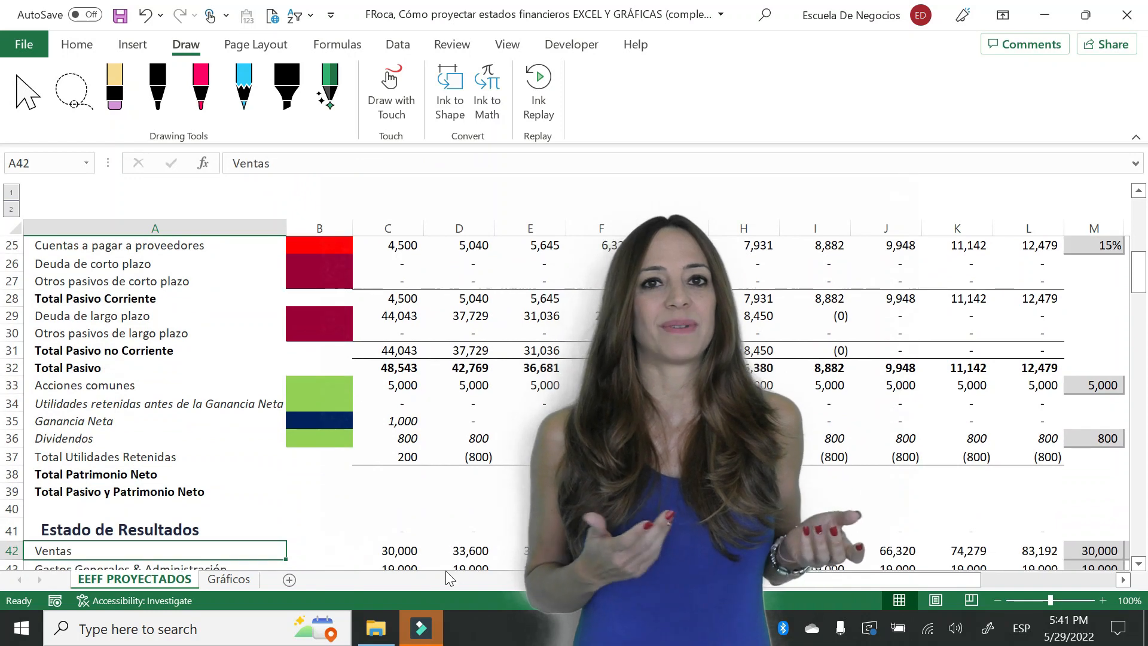
click(406, 404)
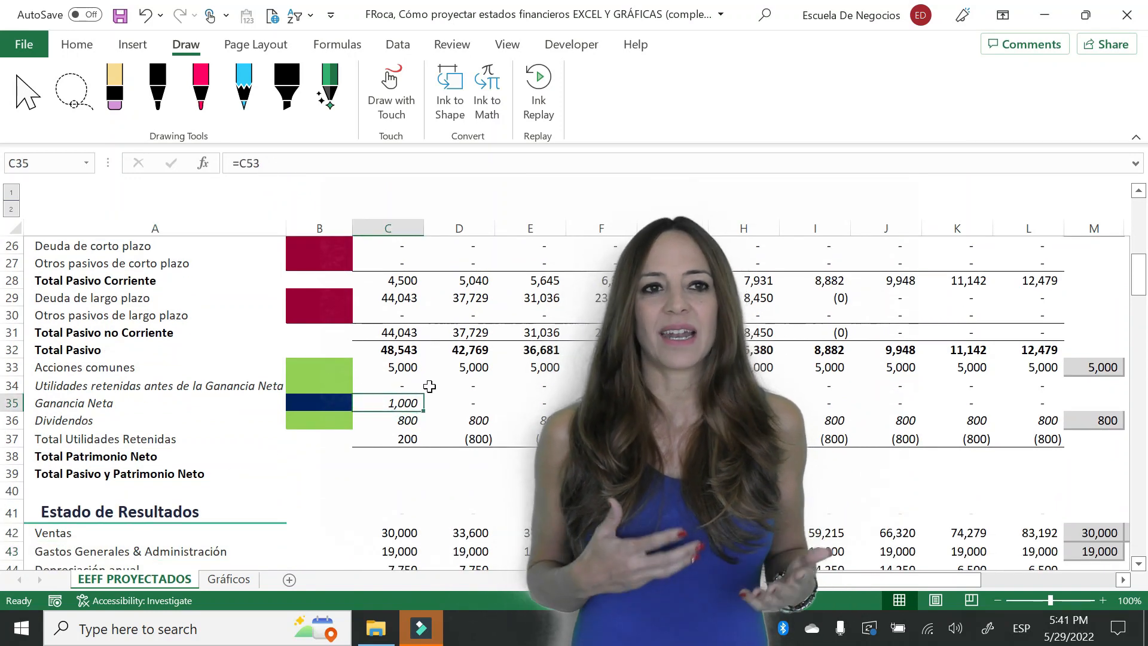
click(204, 77)
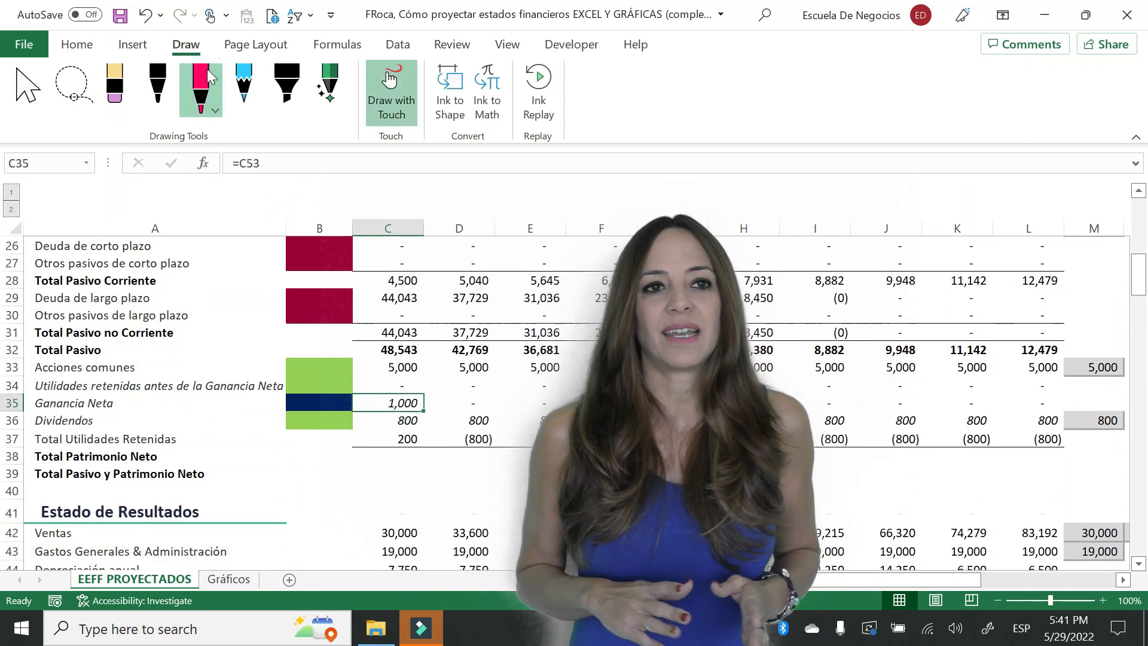
mouse_move(426, 377)
mouse_down()
mouse_move(444, 449)
mouse_move(455, 433)
mouse_up()
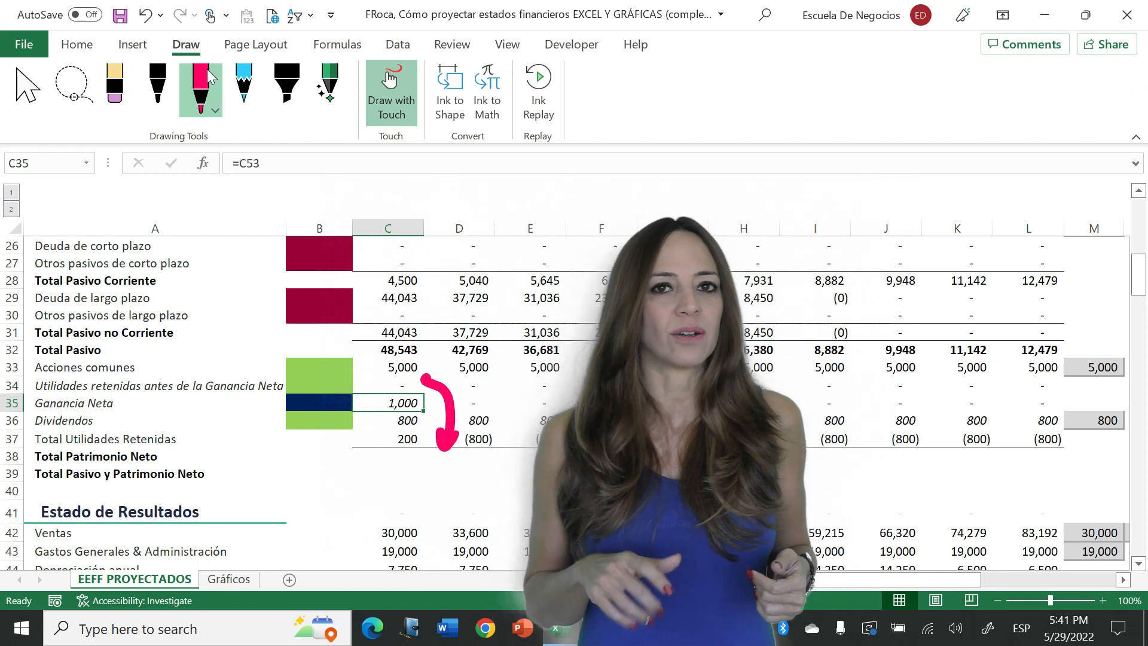
click(98, 86)
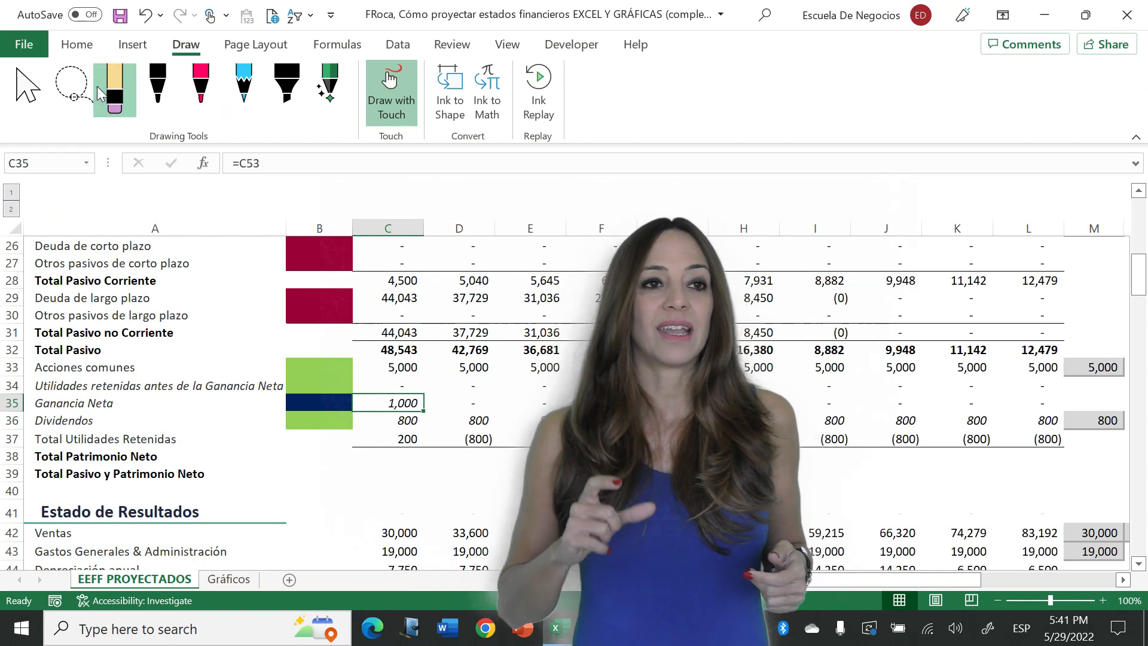
- Circle the 2023 total retained earnings in pink with an arrow towards the 2024 column, and erase the ink
click(214, 106)
mouse_move(428, 437)
mouse_down()
mouse_move(426, 460)
mouse_move(453, 393)
mouse_up()
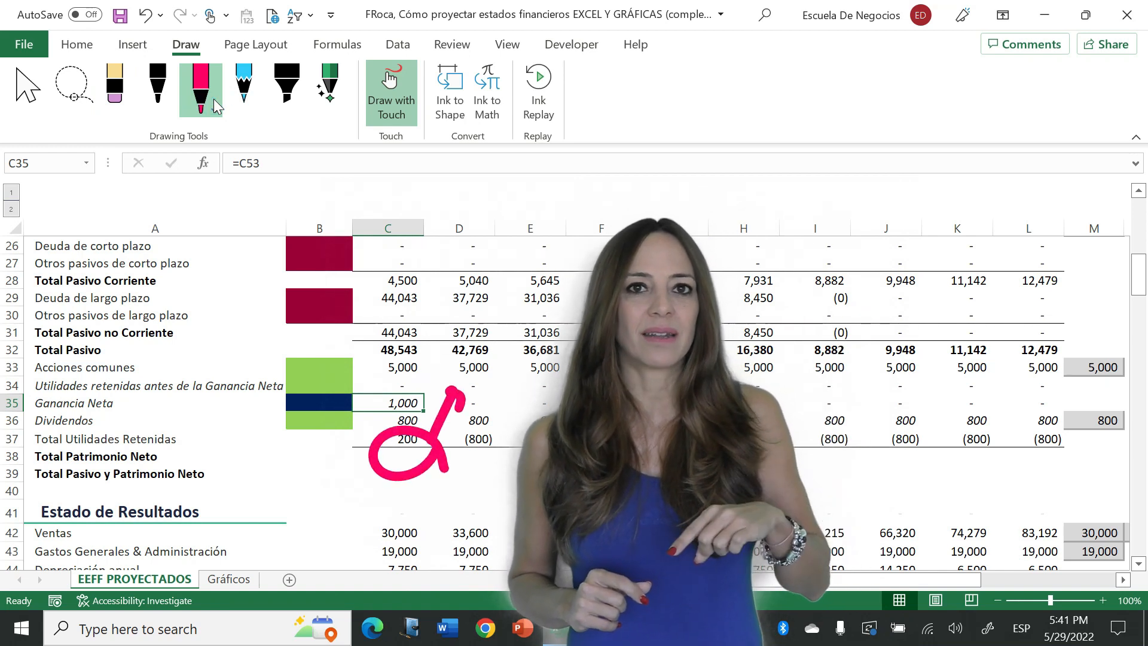
click(125, 85)
click(441, 457)
click(445, 412)
key(Escape)
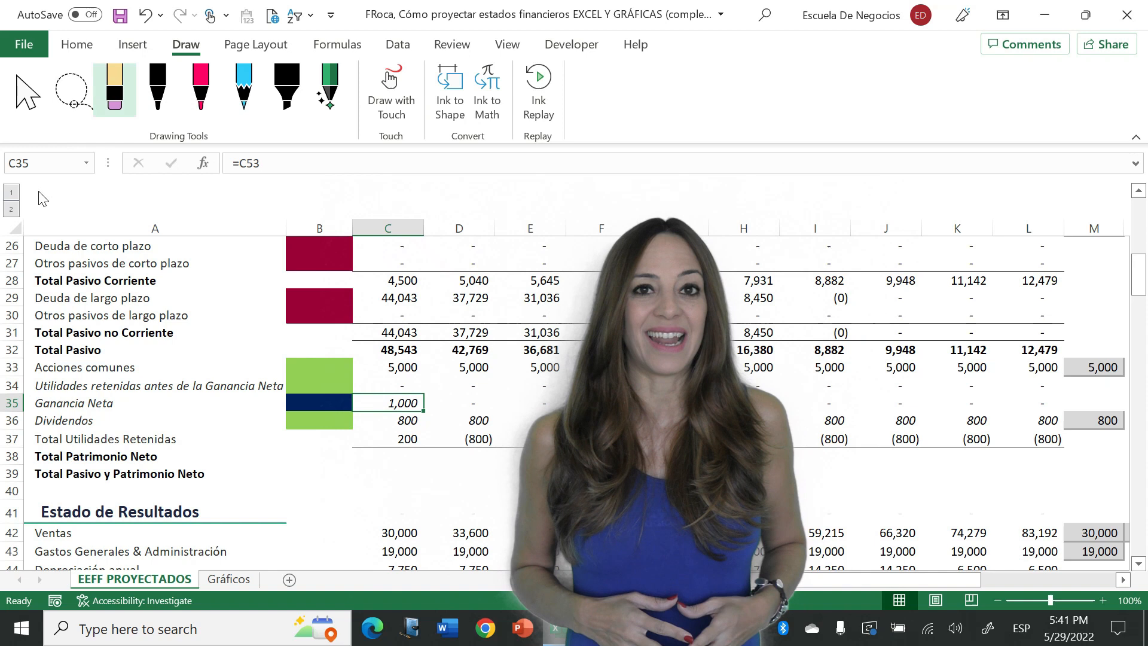
- Link D35 to the 2023 total retained earnings with =C37
click(469, 400)
text(=)
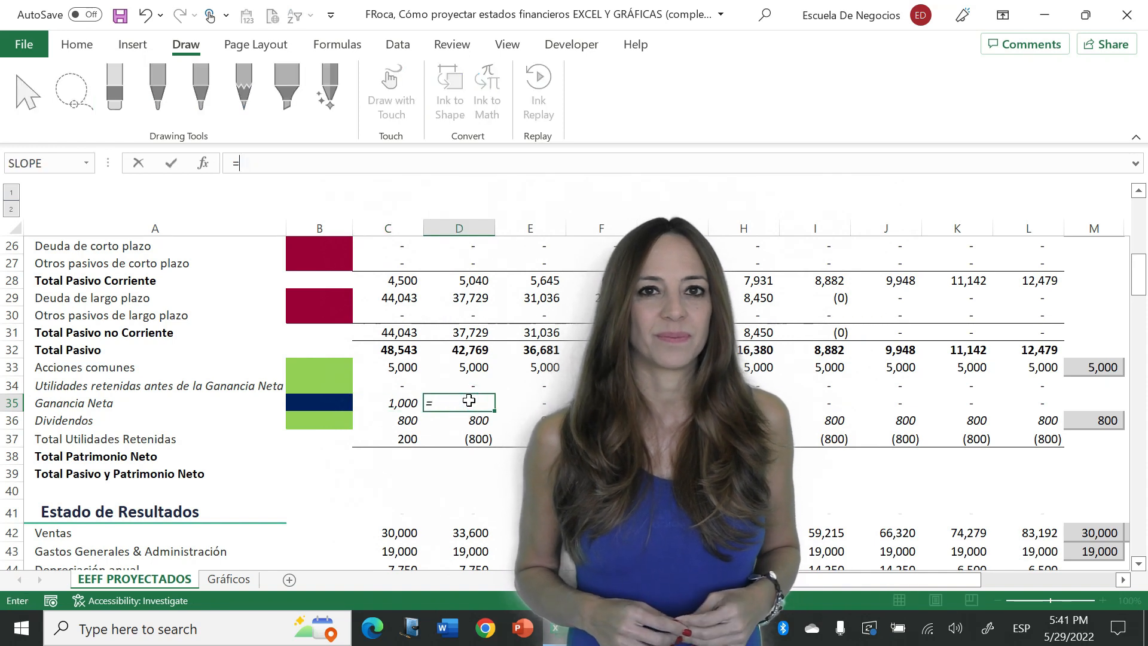
click(401, 438)
key(Return)
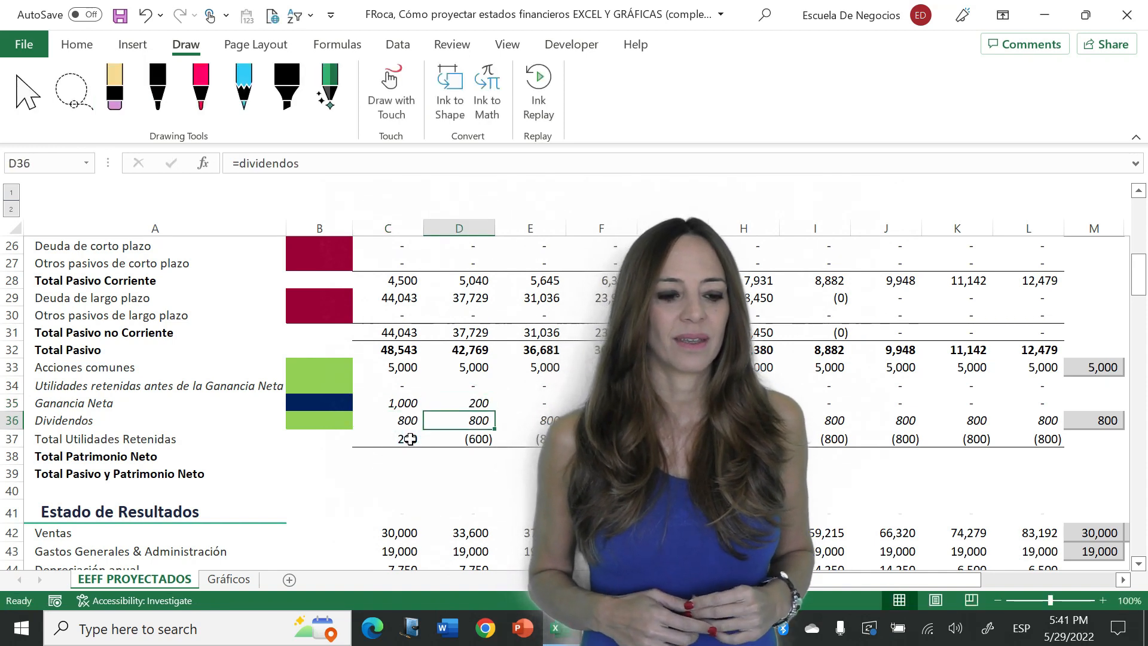
- Copy the formula from D35 across row 35 through column L
key(Up)
key(ctrl+c)
key(shift+Right)
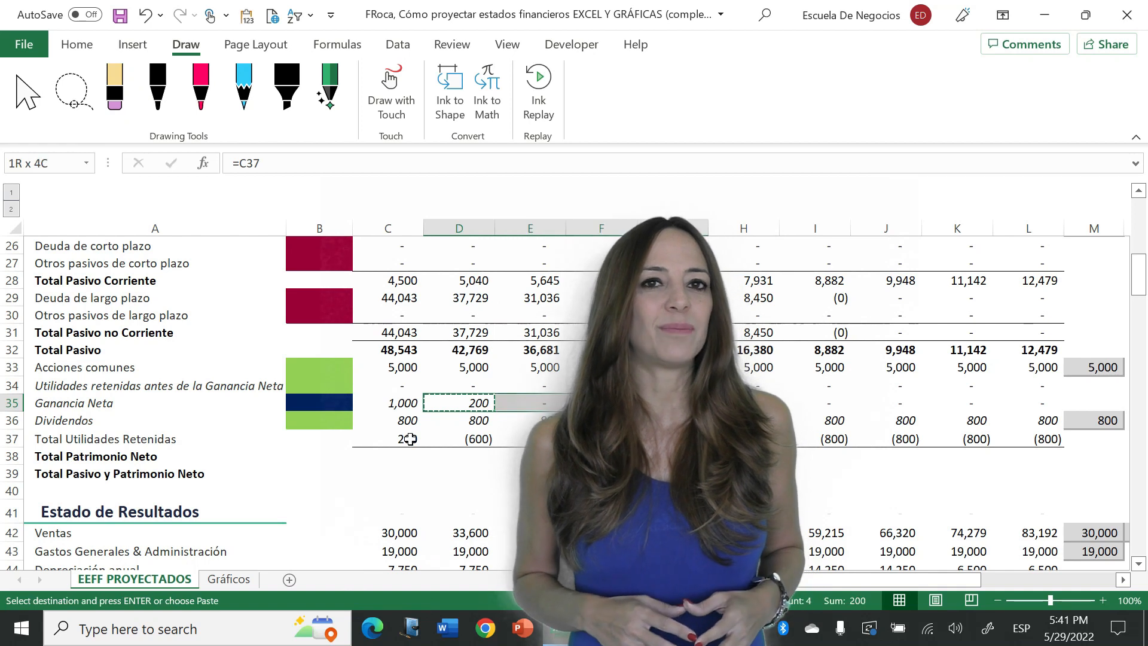
key(shift+Right)
key(shift+Right)
key(shift+Right)
key(shift+Right)
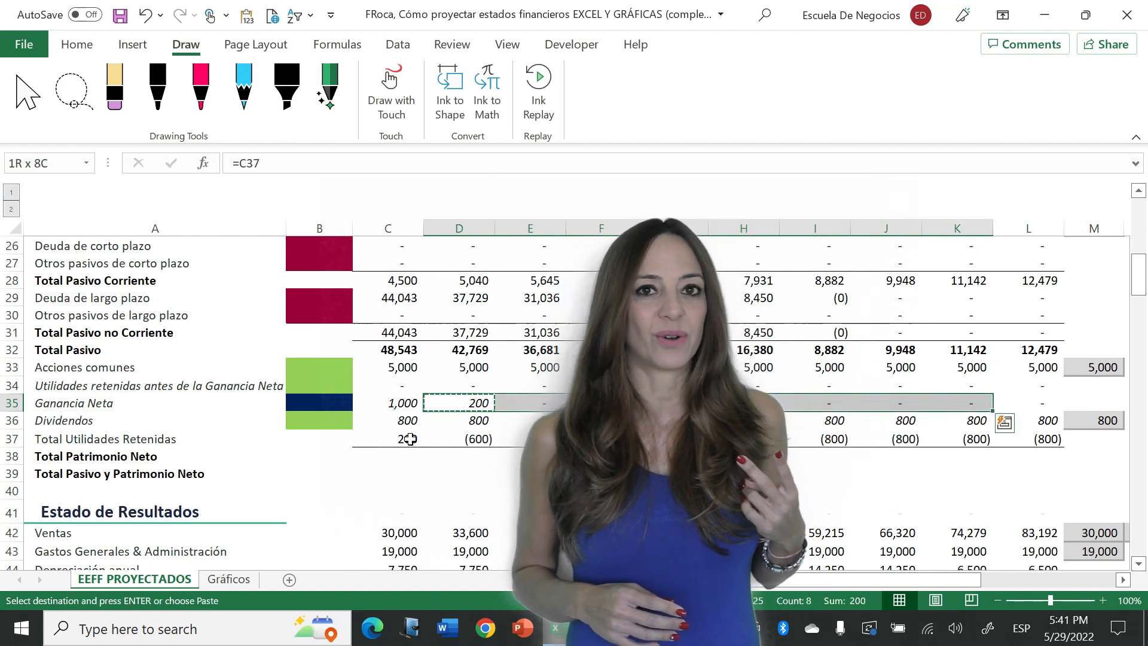
key(shift+Right)
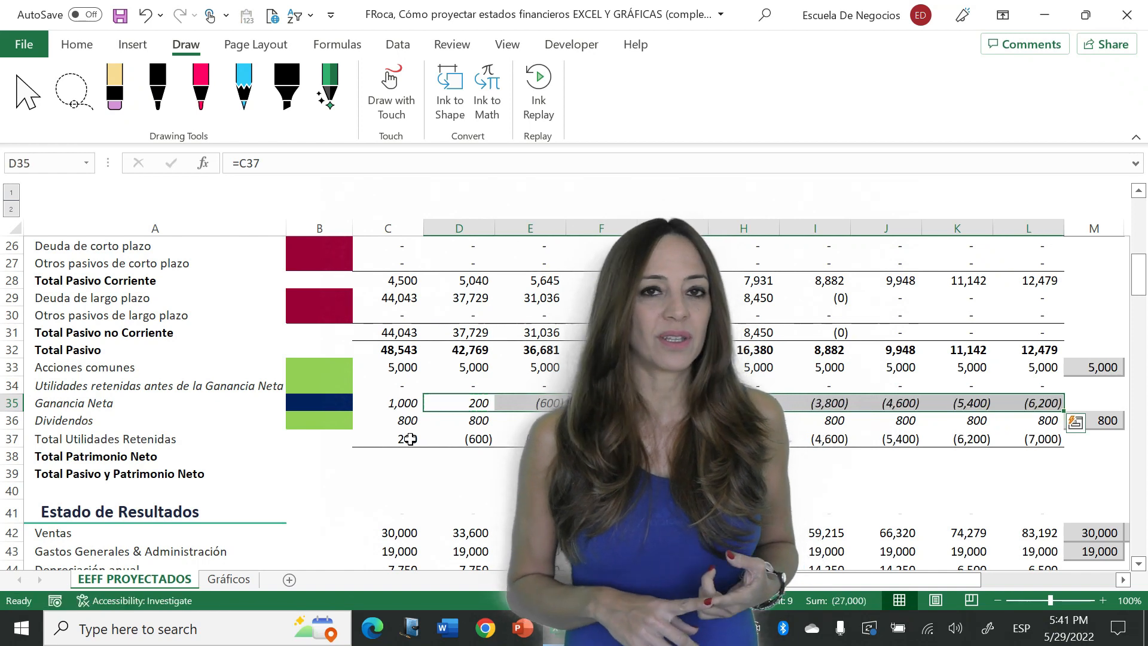
- Inspect the 2024 formulas in D37 and D35
key(Down)
key(Down)
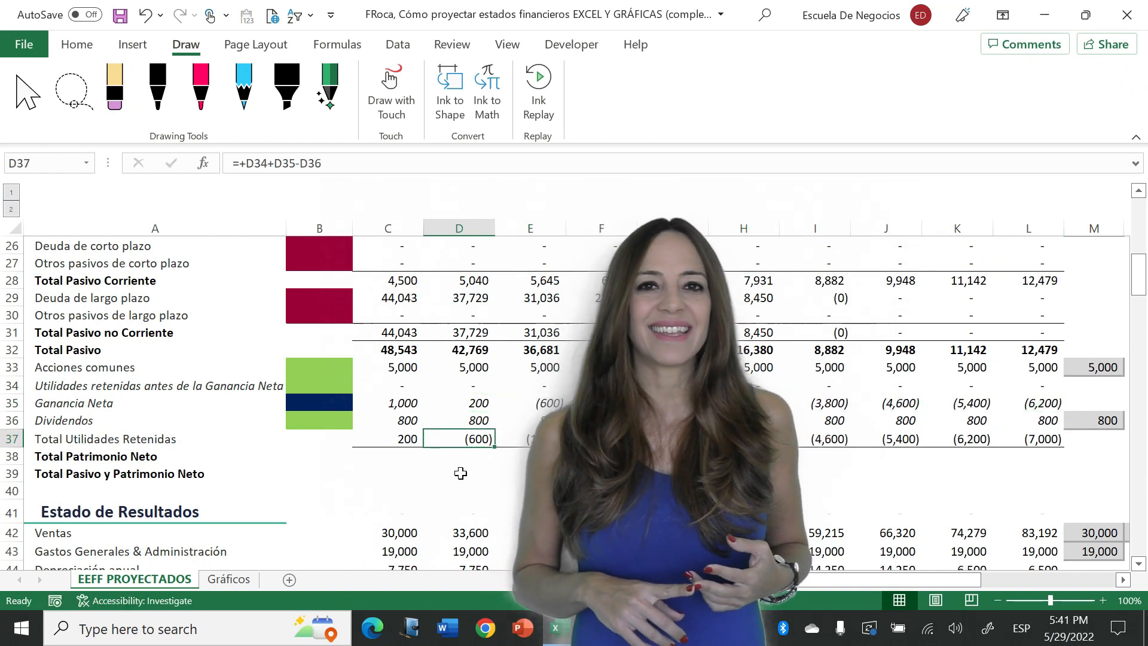
click(473, 403)
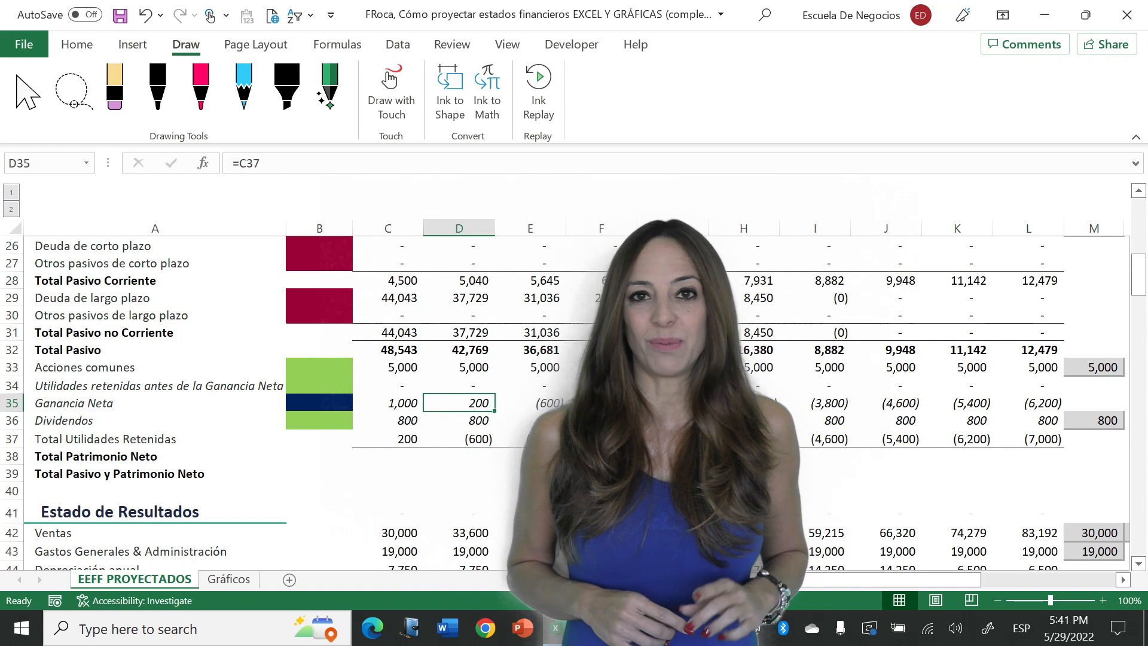
key(F2)
key(Escape)
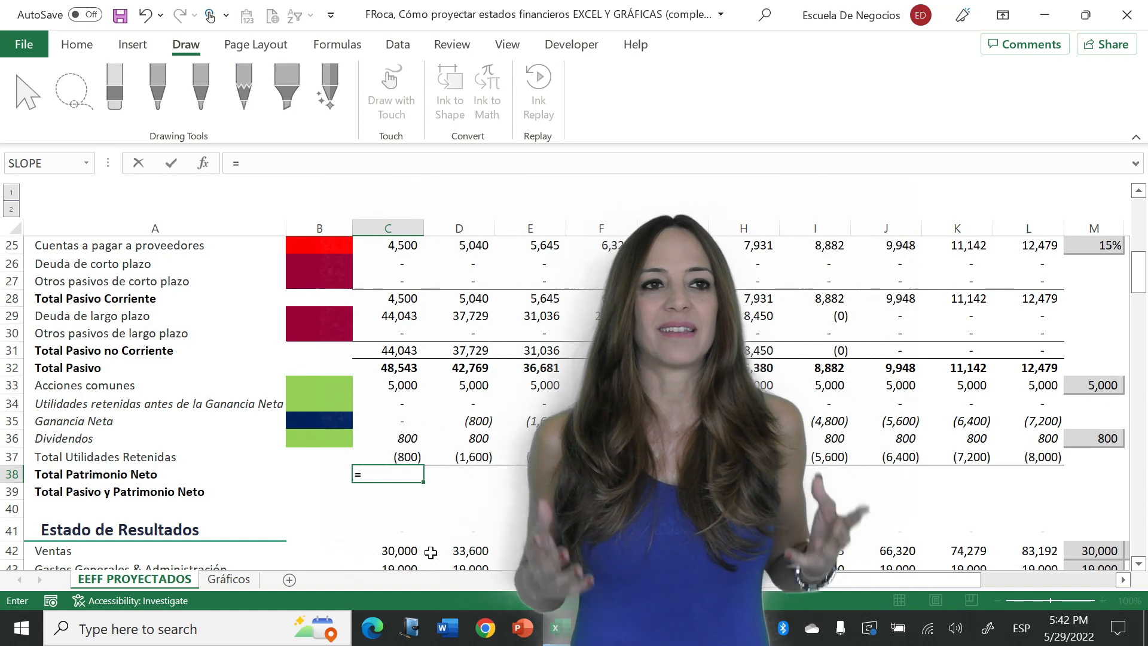
- Calculate the 2023 total equity in C38 as the sum of common shares and total retained earnings, =SUM(C33,C37)
text(sum()
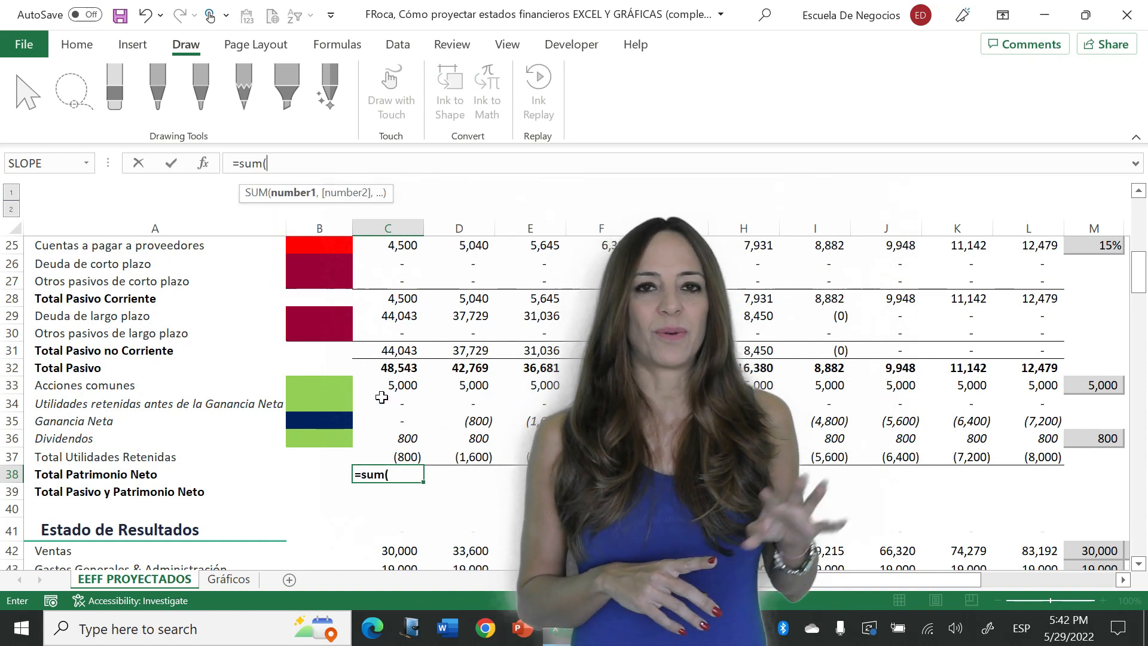
click(397, 388)
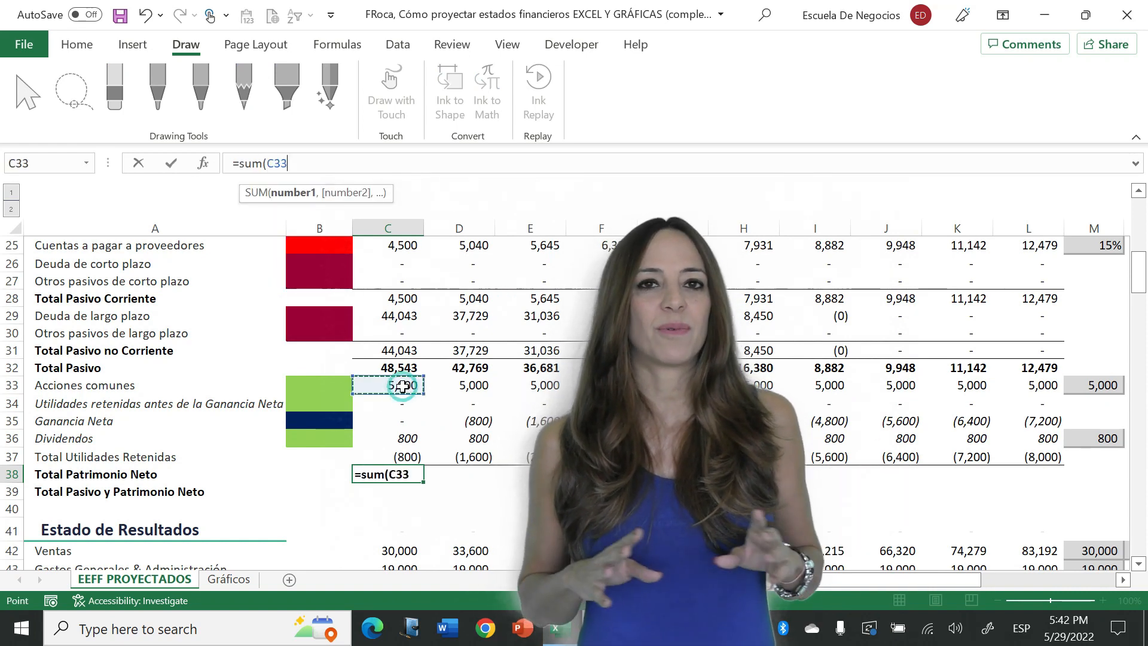
text(,)
click(402, 457)
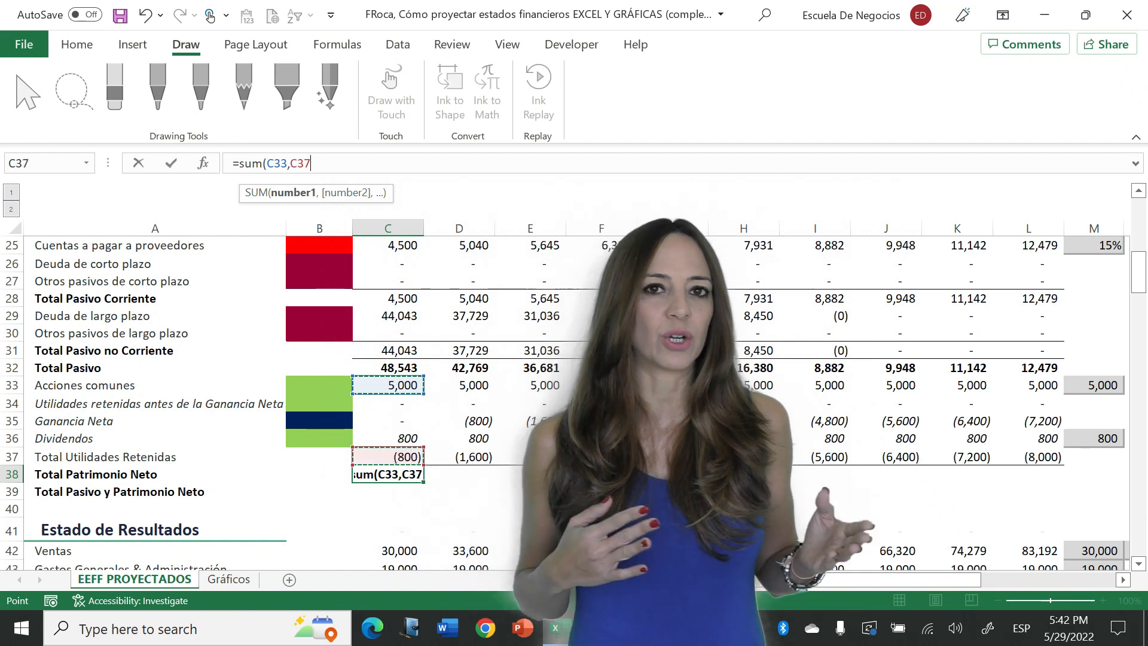
key(ctrl+Return)
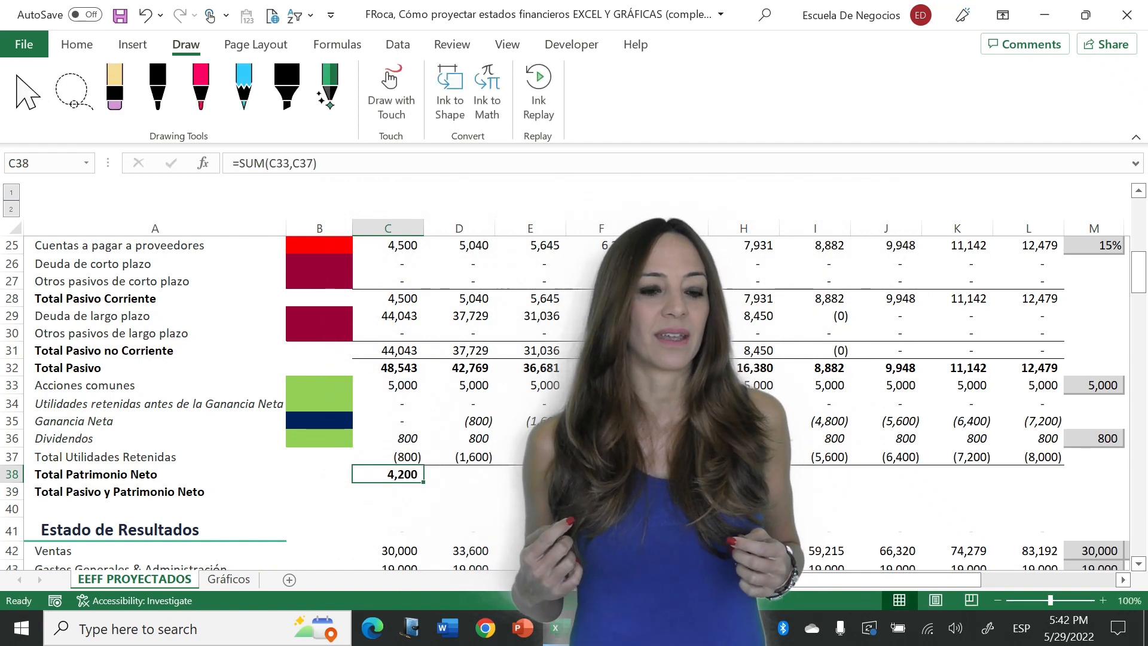
- Copy the total equity formula from C38 across row 38 through column L
key(ctrl+c)
drag(389, 474, 1029, 474)
key(Return)
key(Down)
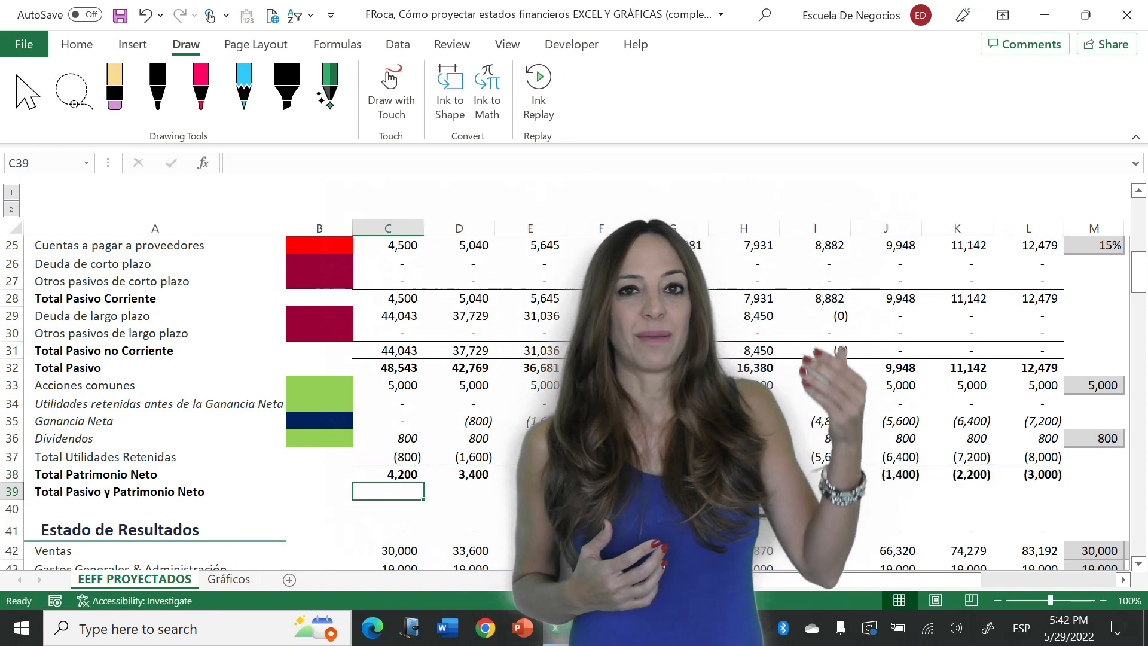
- Calculate the 2023 total liabilities and equity in C39 with =+C32+C38
text(+)
click(382, 368)
text(+)
key(Up)
key(Return)
key(Up)
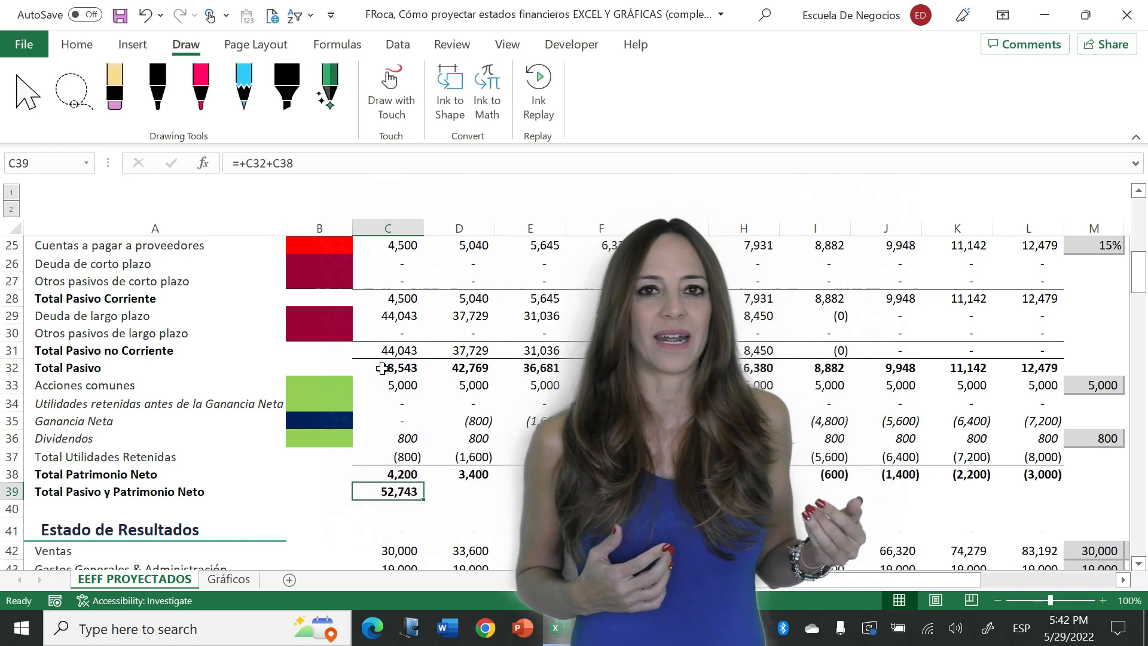
- Copy the total liabilities and equity formula from C39 across row 39 through column L
key(ctrl+c)
key(shift+Right)
key(shift+Right)
key(shift+Right)
key(shift+Right)
key(shift+Right)
key(shift+Right)
key(shift+Right)
key(shift+Right)
key(shift+Right)
key(Return)
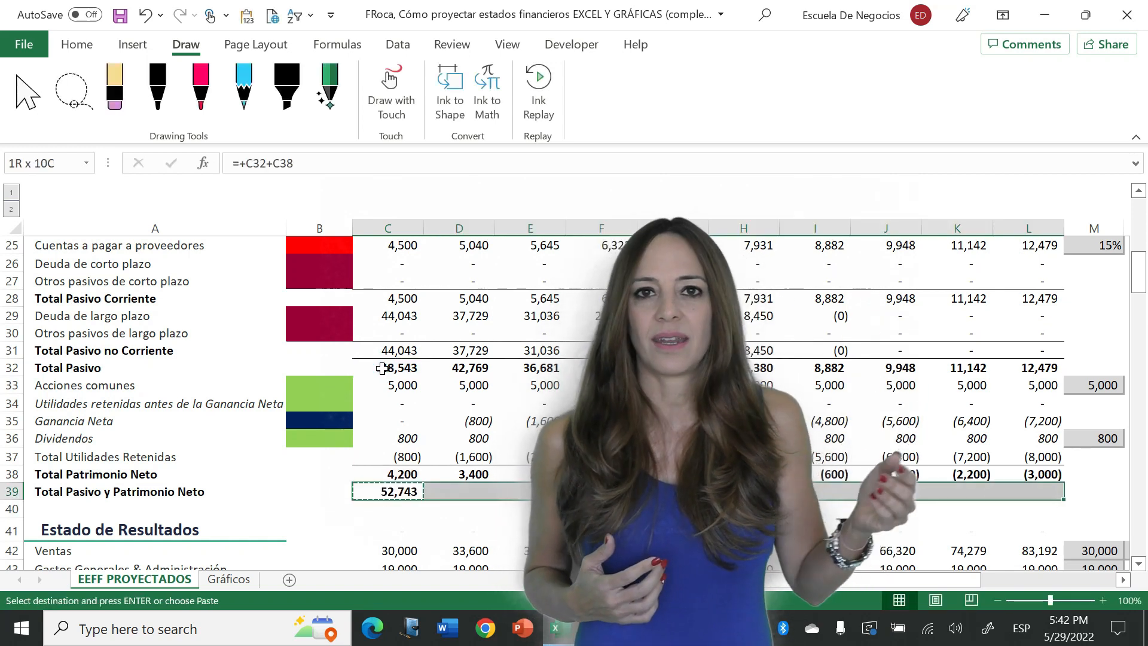
- Add a balance check in C40 that subtracts total liabilities and equity from total assets, =C22-C39
key(Down)
text(=)
key(Up)
key(Up)
key(Up)
key(Up)
key(Up)
key(Up)
key(Up)
key(Up)
key(Up)
key(Up)
key(Up)
key(Up)
key(Up)
key(Up)
key(Up)
key(Up)
key(Up)
key(Up)
key(Up)
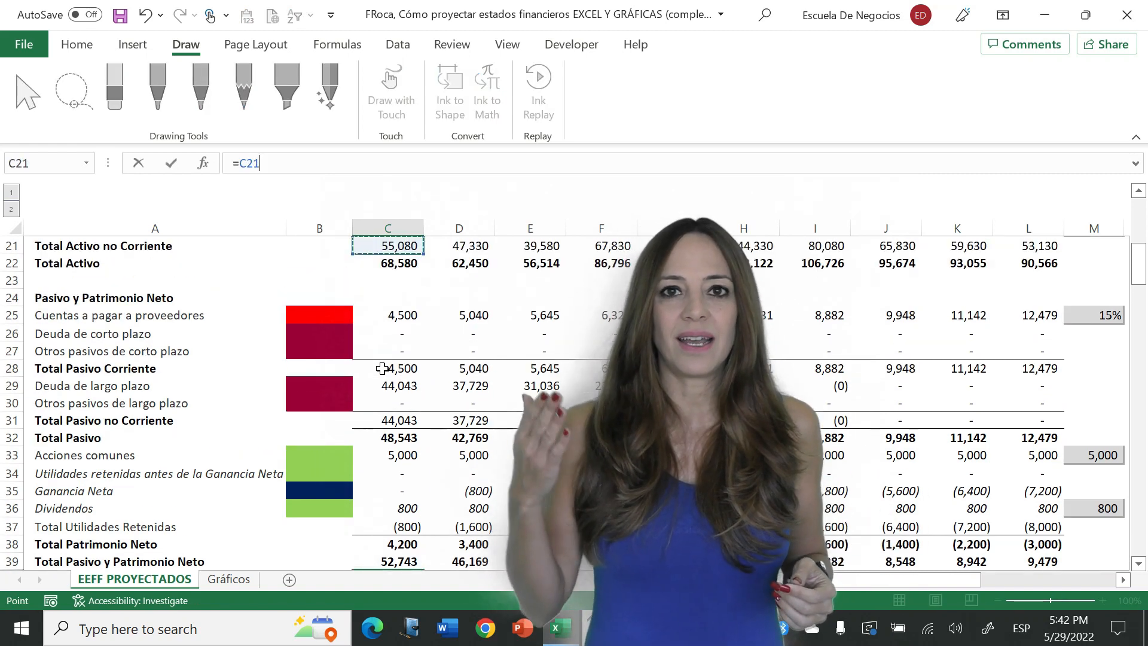
key(Down)
text(-)
key(Up)
key(Return)
key(Up)
- Copy the balance check formula from C40 across row 40 through column L
key(ctrl+c)
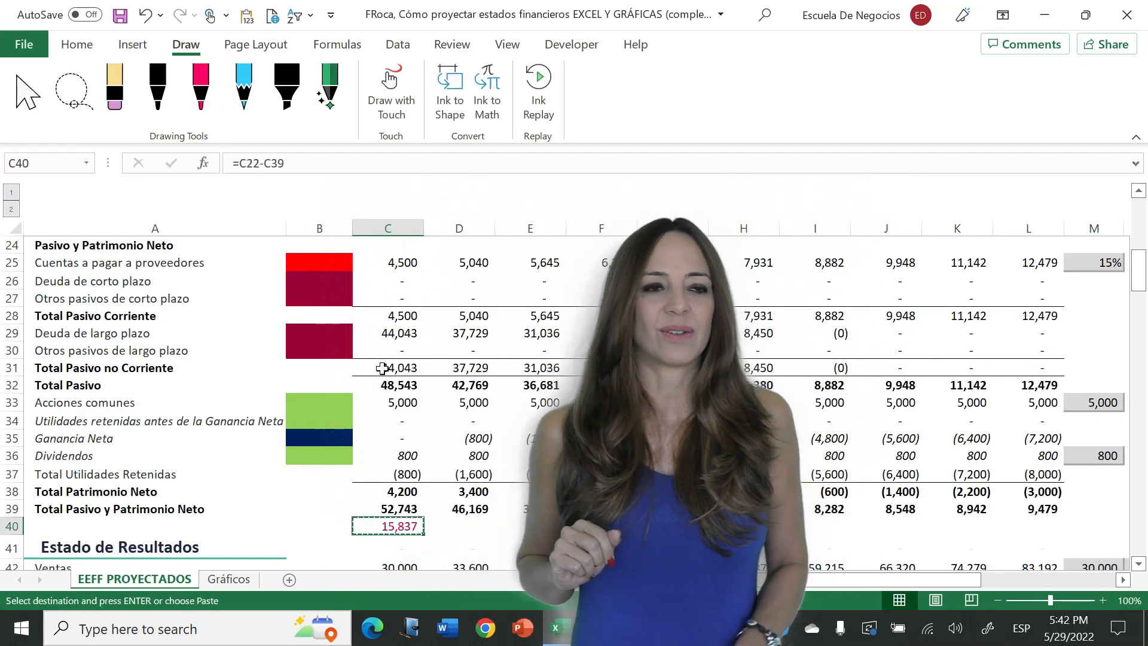
key(shift+Right)
key(shift+Right)
key(shift+Right)
key(shift+Right)
key(shift+Right)
key(shift+Right)
key(shift+Right)
key(shift+Right)
key(shift+Right)
key(Return)
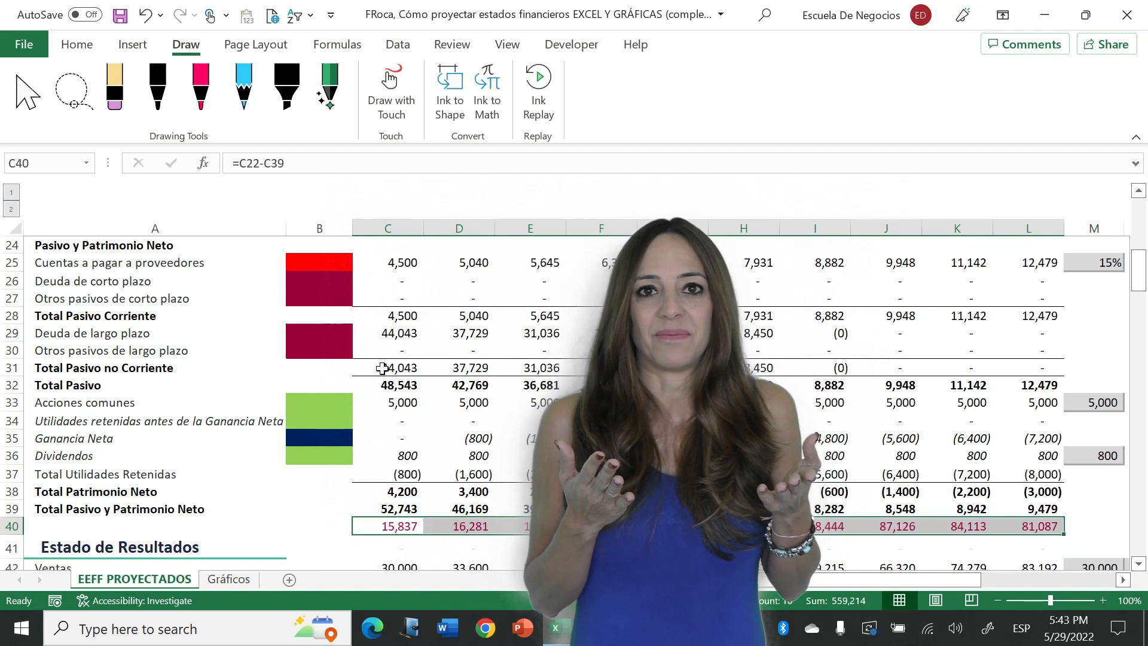
- Examine the 2023 balance sheet figures above the balance check row
key(Up)
key(Up)
key(Up)
key(Up)
key(Up)
key(Up)
key(Up)
key(Up)
key(Up)
key(Up)
key(Up)
key(Up)
key(Up)
key(Up)
key(Up)
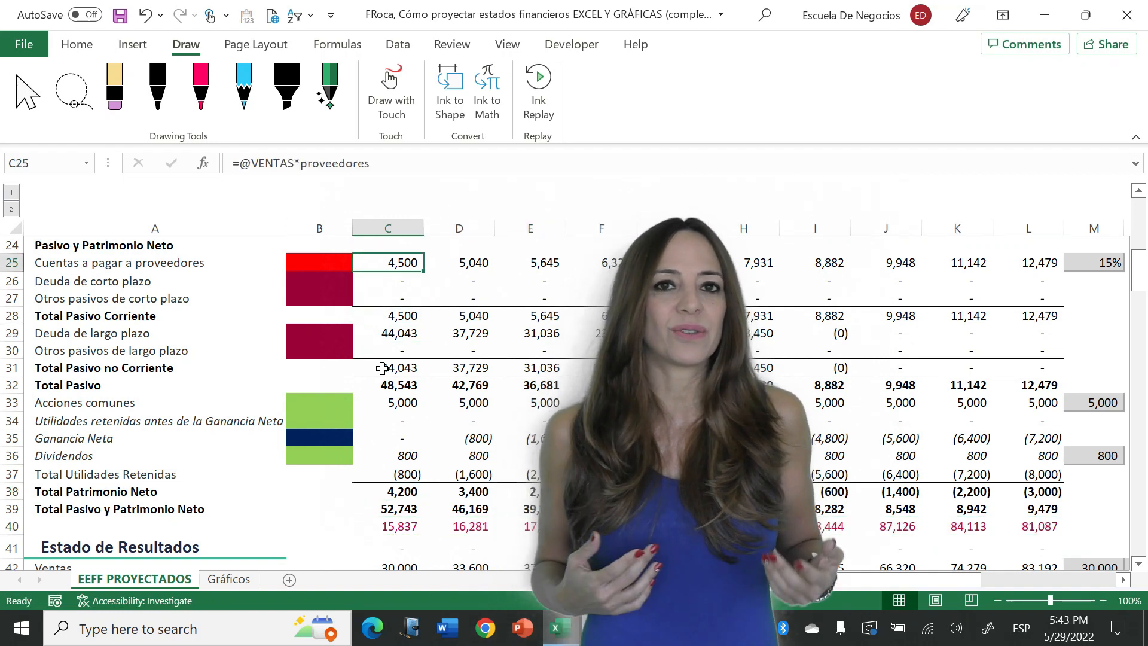
key(Up)
key(Up)
key(Up)
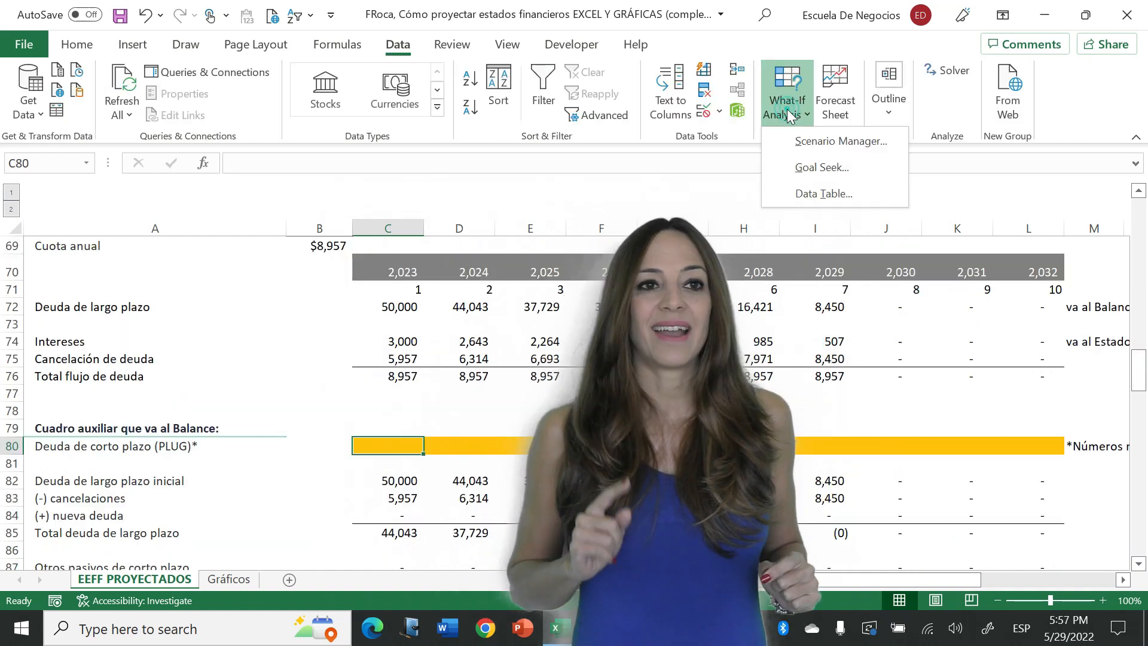
- Start a Goal Seek and choose the 2023 balance check cell C40 as the set cell
click(847, 169)
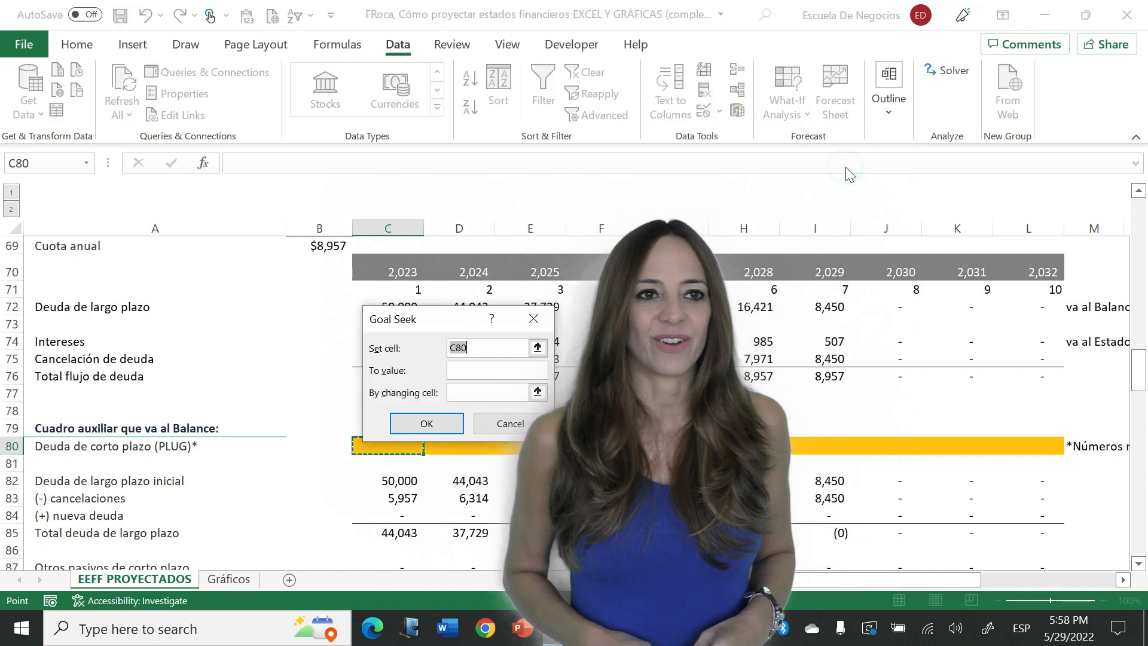
drag(439, 318, 842, 334)
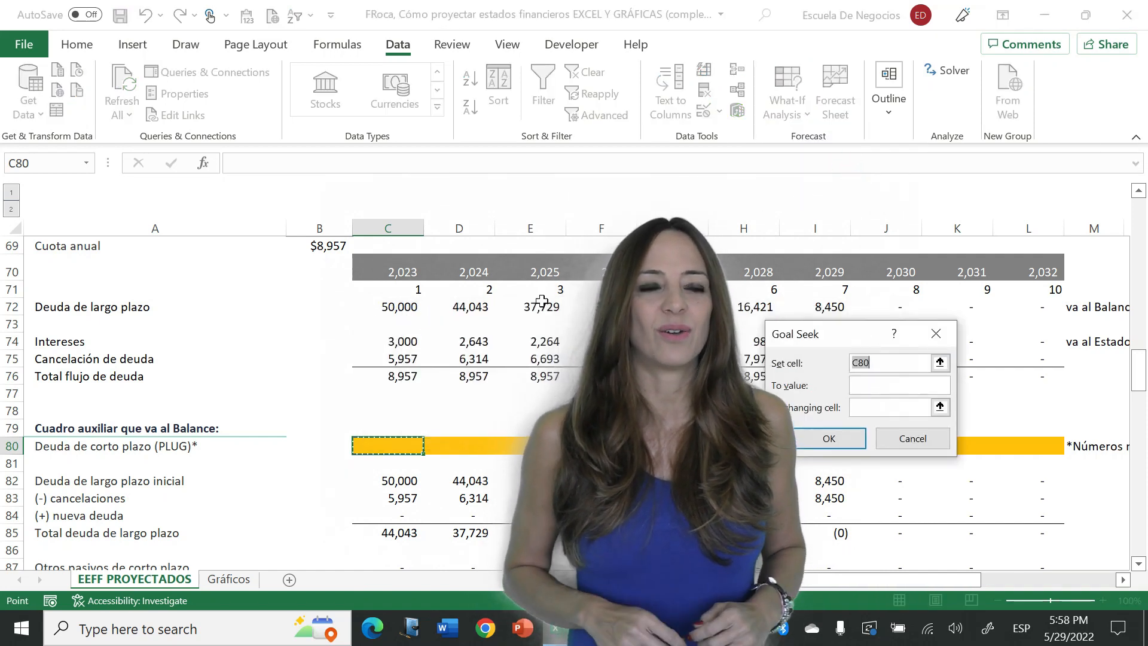
click(404, 302)
scroll(404, 302, up, 8)
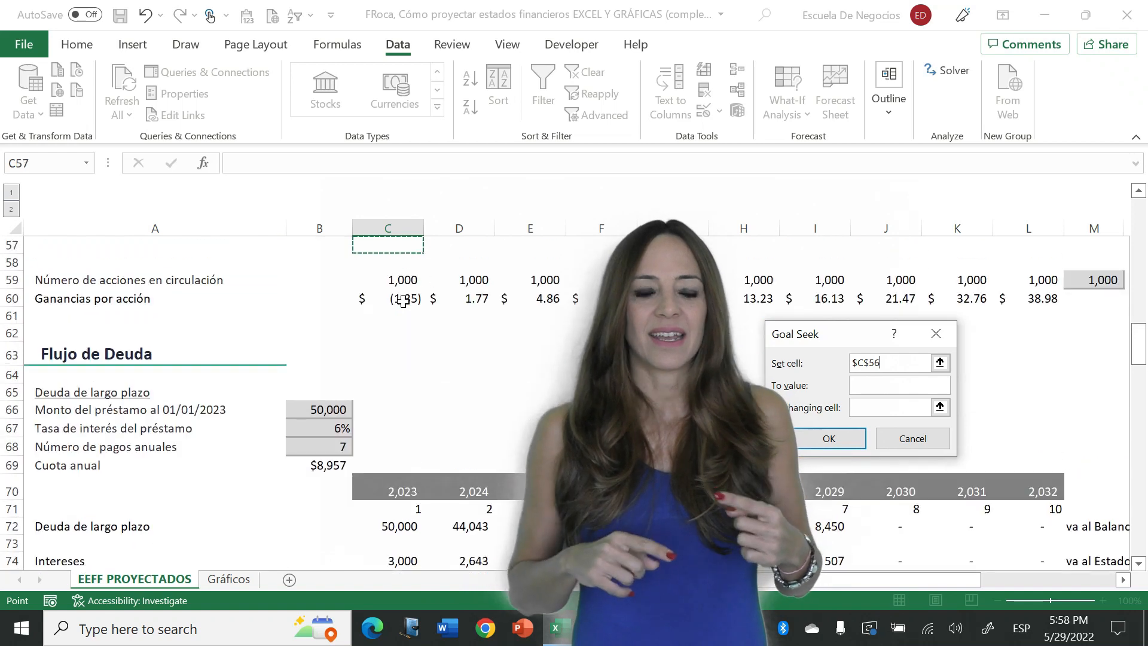
click(404, 299)
scroll(403, 299, up, 9)
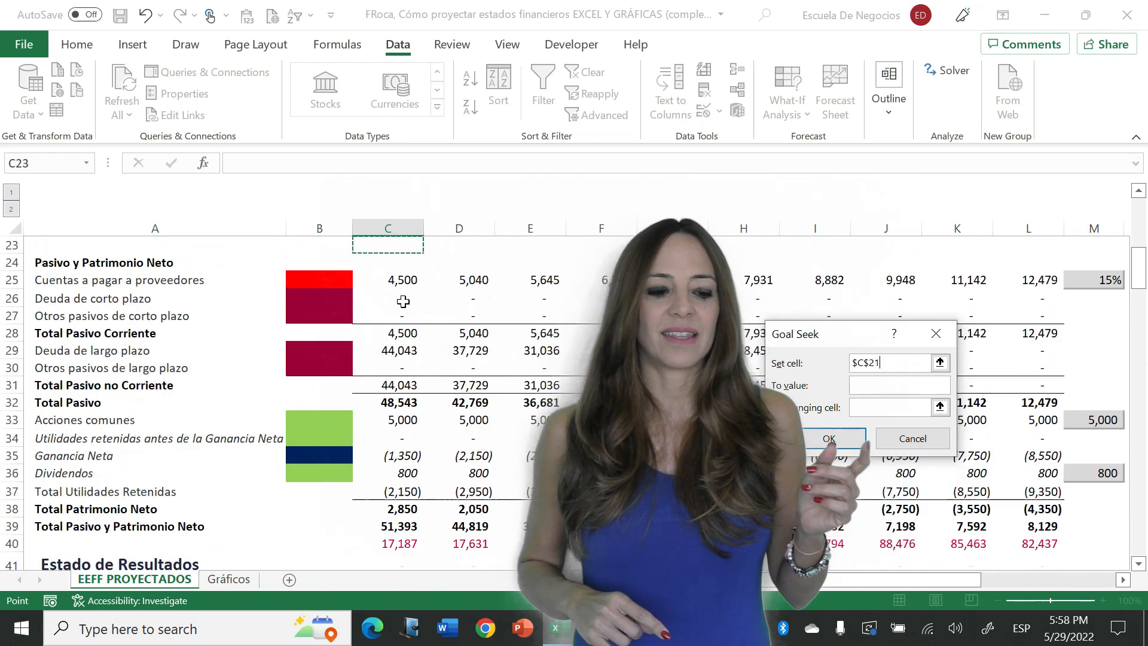
key(Down)
key(Down)
key(Down)
key(Down)
key(Down)
key(Down)
key(Down)
key(Down)
key(Down)
key(Down)
key(Down)
key(Down)
key(Down)
key(Down)
key(Down)
key(Down)
key(Down)
key(Down)
key(Down)
key(Down)
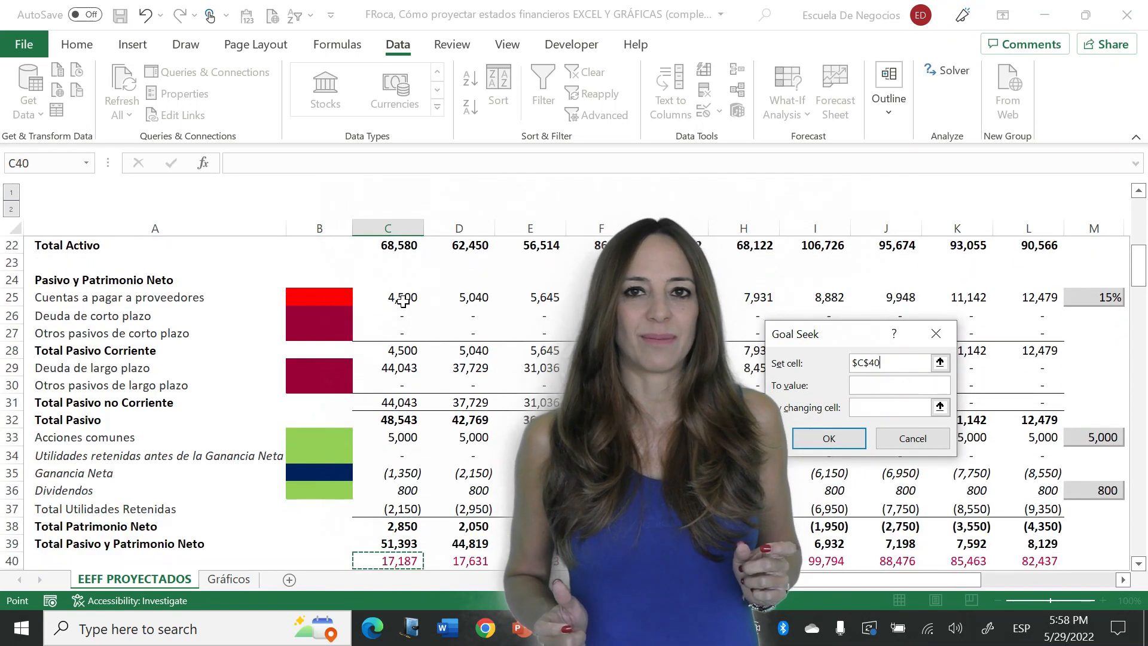
key(Up)
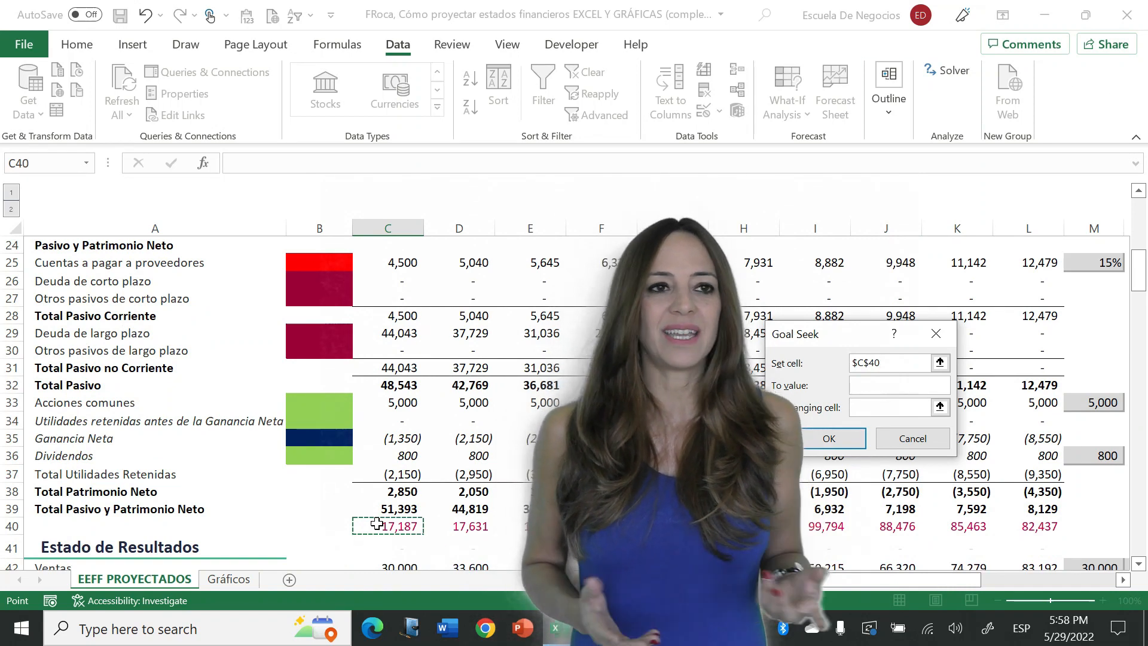
- Run the Goal Seek with target value 0 by changing the short-term debt plug in C80, and accept the solution
click(879, 388)
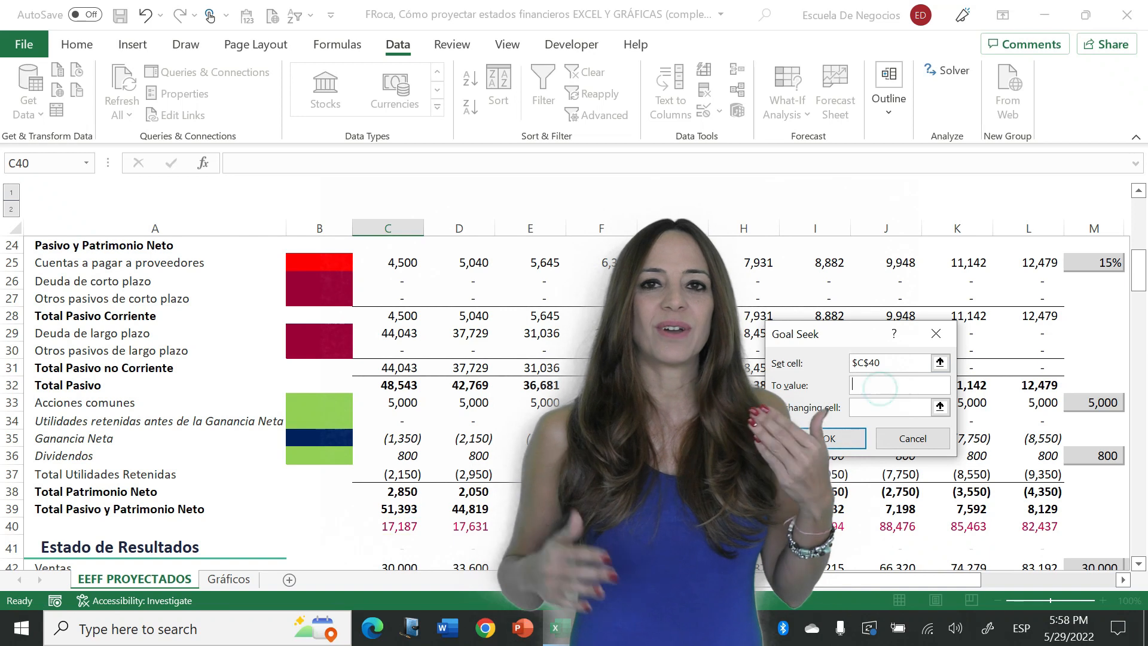
click(877, 406)
click(403, 548)
key(Down)
key(Down)
key(Down)
key(Down)
key(Down)
key(Down)
key(Down)
key(Down)
key(Down)
key(Down)
key(Down)
key(Down)
key(Down)
key(Down)
key(Down)
key(Down)
key(Down)
key(Down)
key(Down)
key(Down)
key(Down)
key(Down)
key(Down)
key(Down)
key(Down)
key(Down)
key(Down)
key(Down)
key(Down)
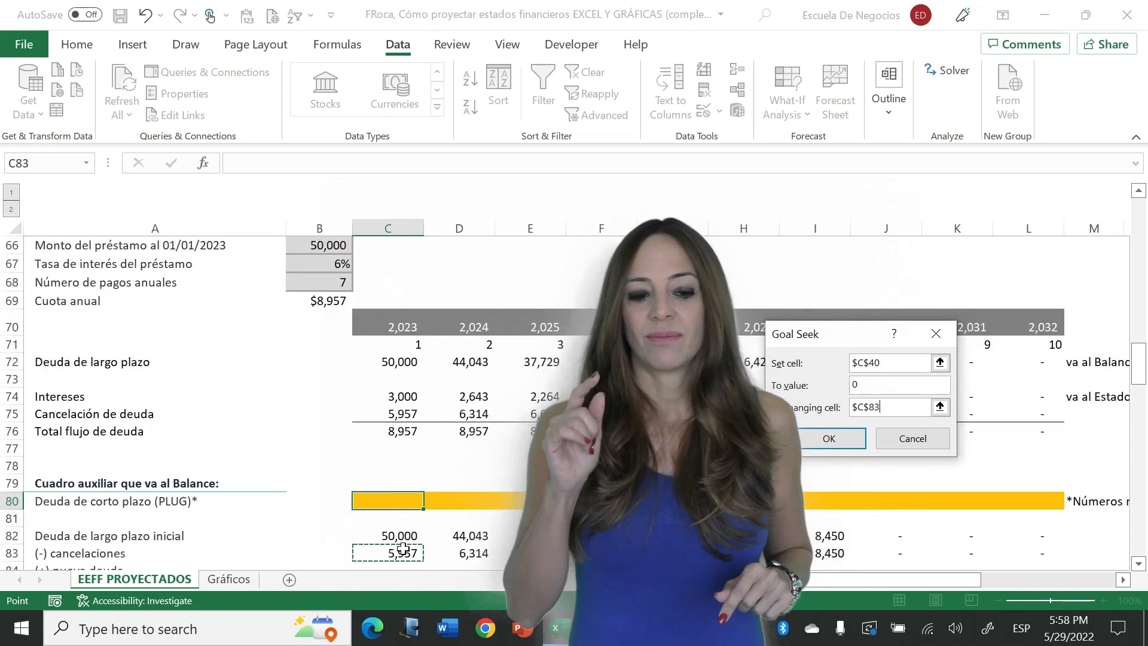
key(Up)
key(Up)
key(Return)
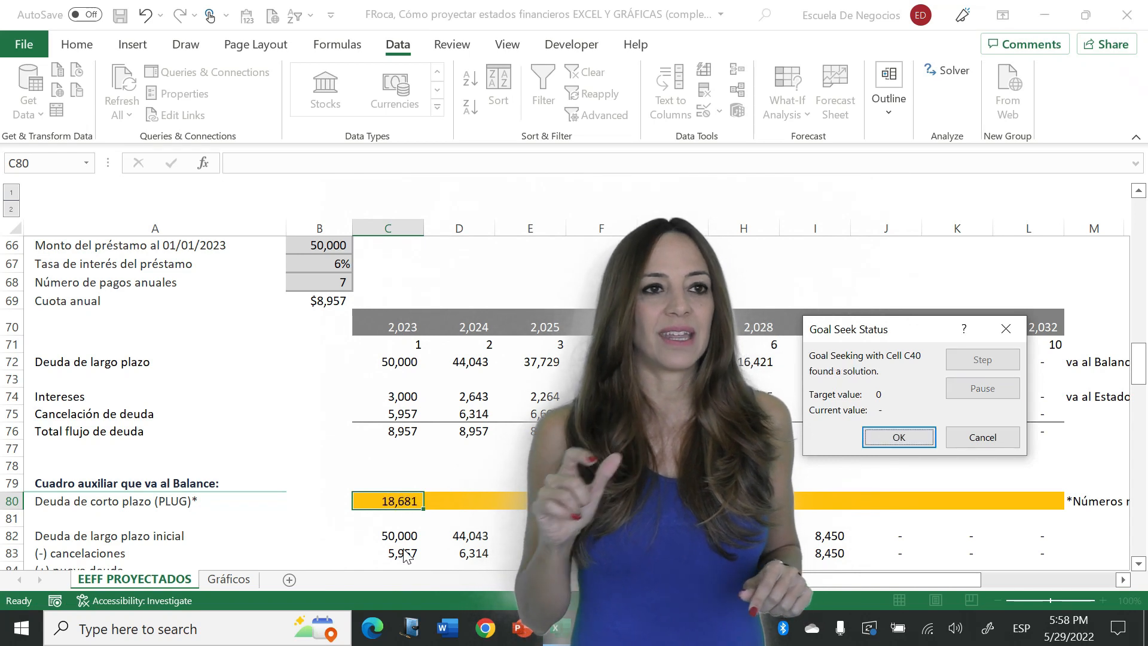
click(890, 435)
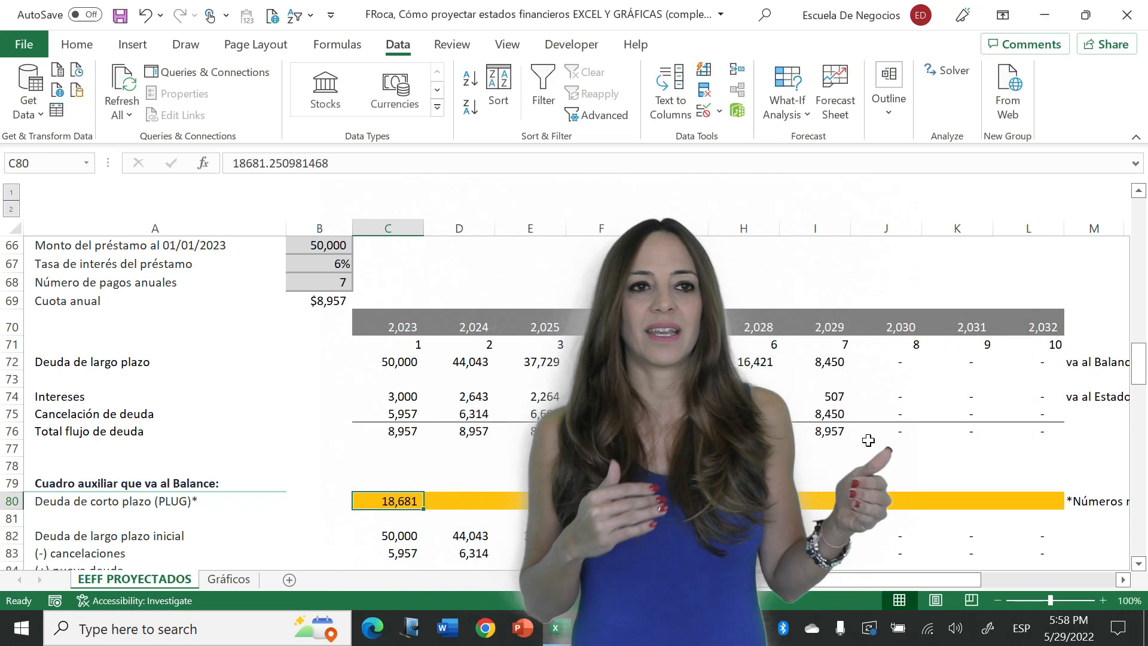
- Check the 2023 debt interest in C48 and the balance check in C40 after the Goal Seek
key(Up)
key(Up)
key(Up)
key(Up)
key(Up)
key(Up)
key(Up)
key(Up)
key(Up)
key(Up)
key(Up)
key(Up)
key(Up)
key(Up)
key(Up)
key(Up)
key(Up)
key(Up)
key(Up)
key(Up)
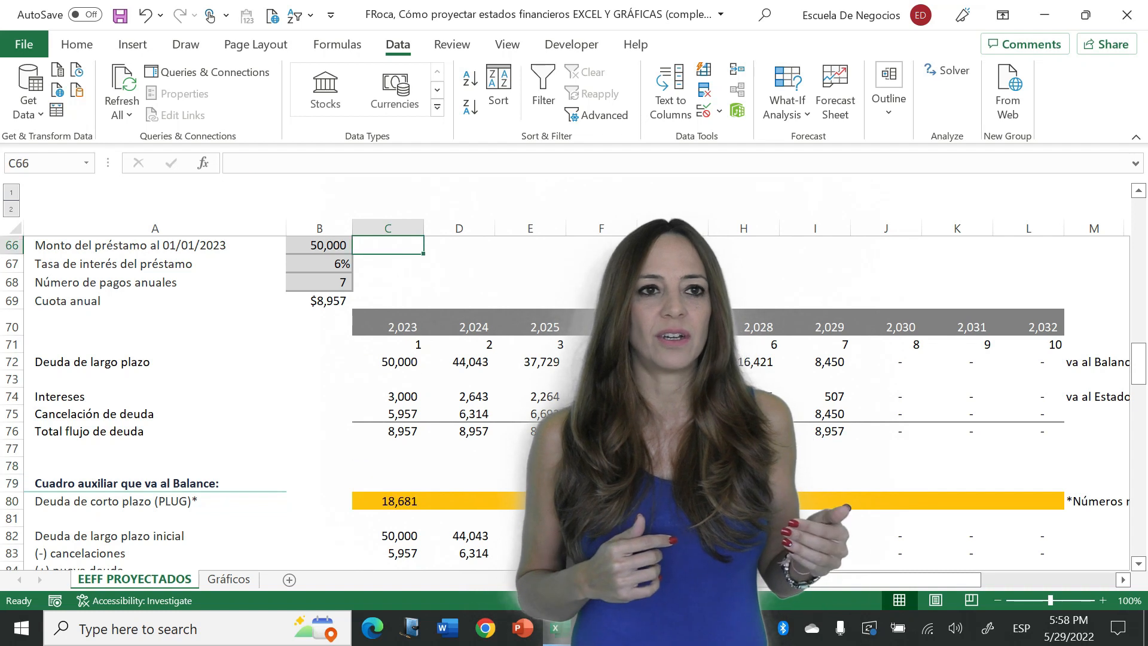
key(Up)
key(Up)
key(Up)
key(Up)
key(Up)
key(Up)
key(Up)
key(Up)
key(Up)
key(Up)
key(Up)
key(Up)
key(Up)
key(Up)
key(Up)
key(Up)
key(Up)
key(Up)
key(Up)
key(Up)
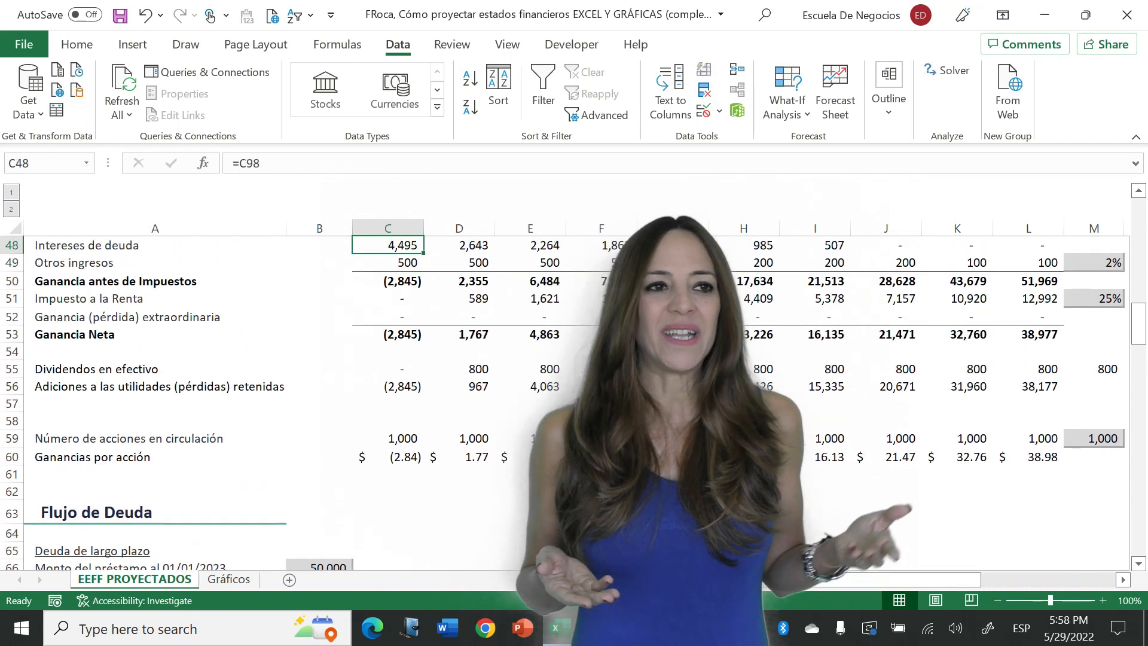
key(Up)
key(Up)
key(Up)
key(Up)
key(Up)
key(Up)
key(Up)
key(Down)
key(Down)
key(Down)
key(Down)
key(Down)
key(Down)
key(Down)
key(Down)
key(Down)
key(Down)
key(Down)
key(Down)
key(Down)
key(Down)
key(Down)
key(Down)
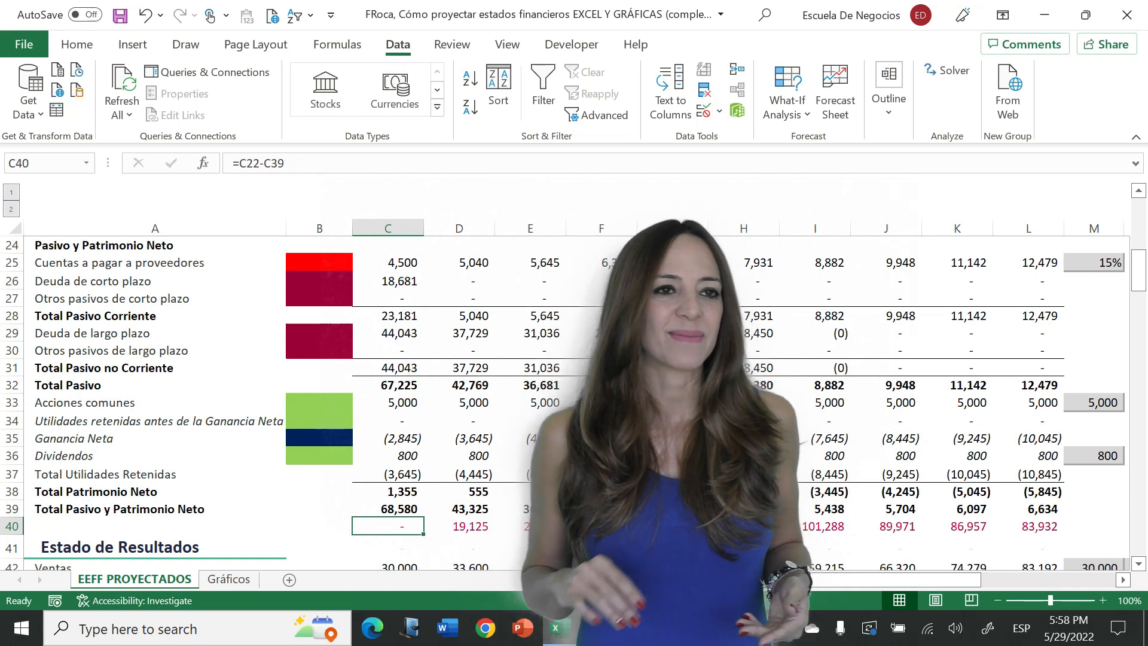
click(572, 47)
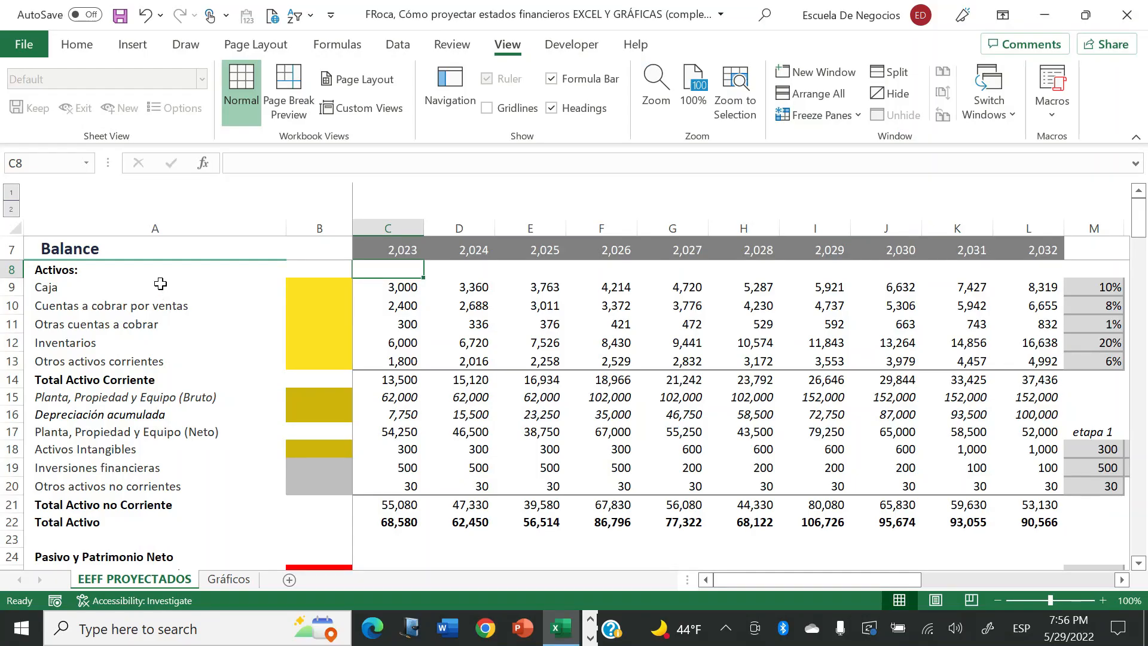
- Examine the Caja row across the projected years as far as the 2023 cash flow cell Q9
click(159, 283)
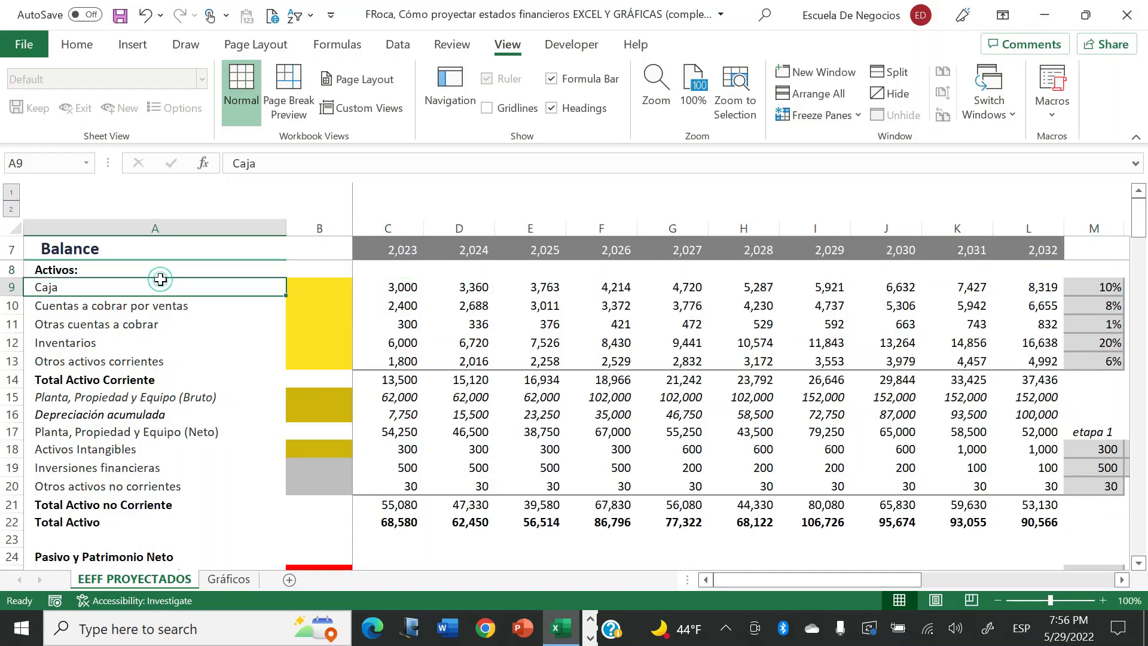
key(Right)
key(Right)
key(Right)
key(Right)
key(Right)
key(Right)
key(Right)
key(Right)
key(Right)
key(Right)
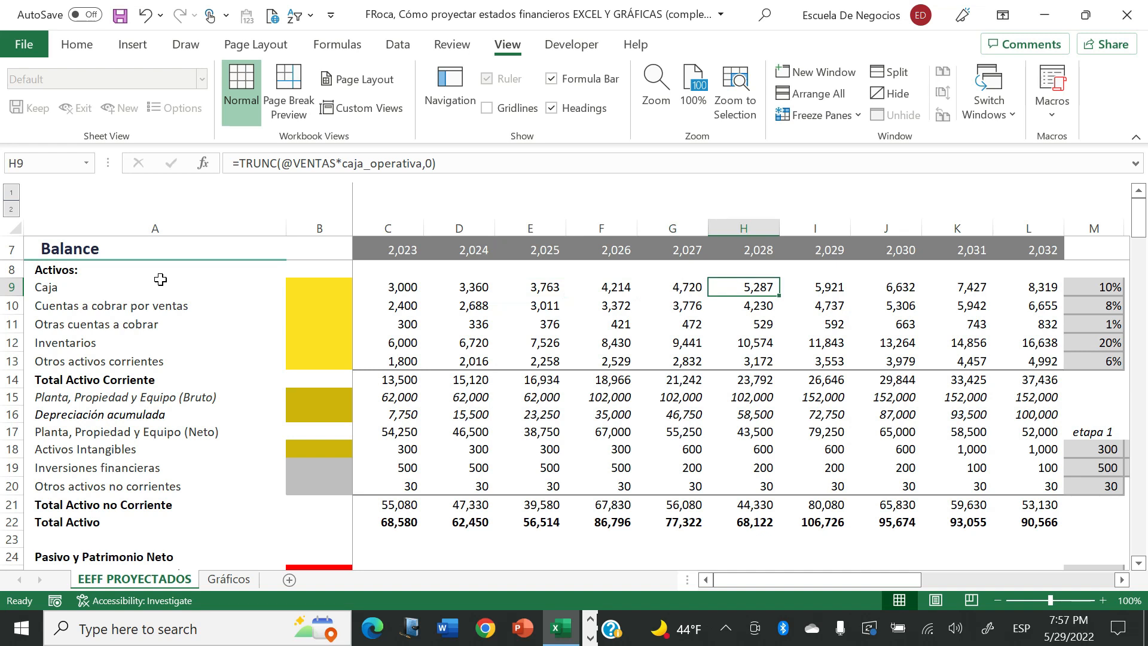
key(Right)
key(Right)
key(Right)
key(Right)
key(Right)
key(Right)
key(Right)
key(Right)
key(Right)
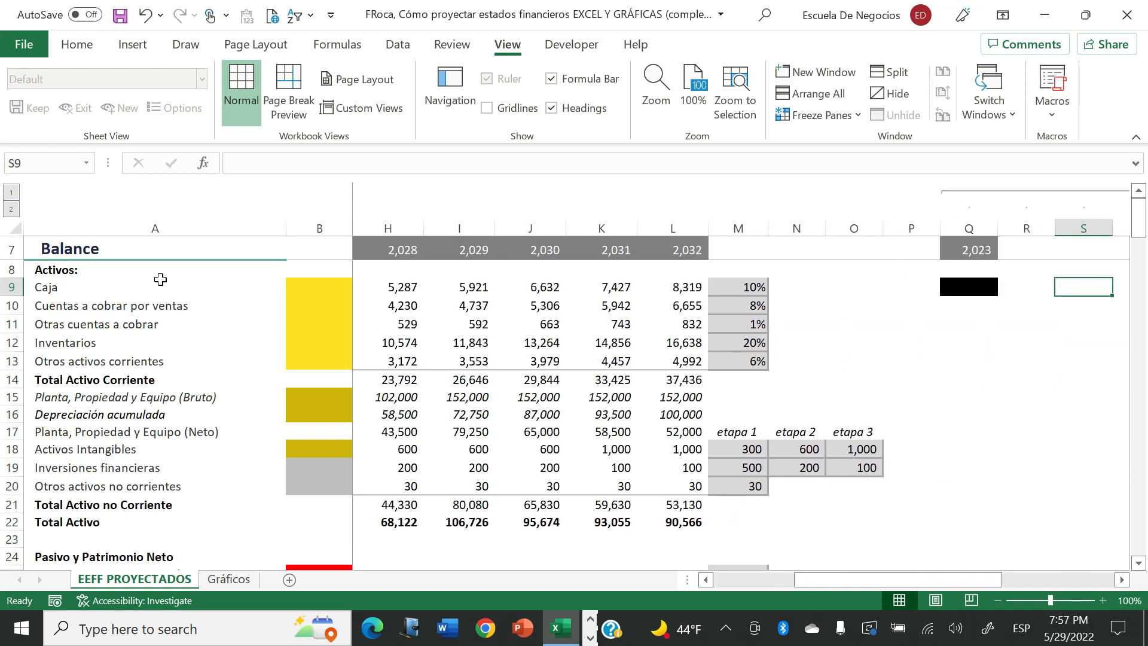
key(Right)
key(Right)
key(Right)
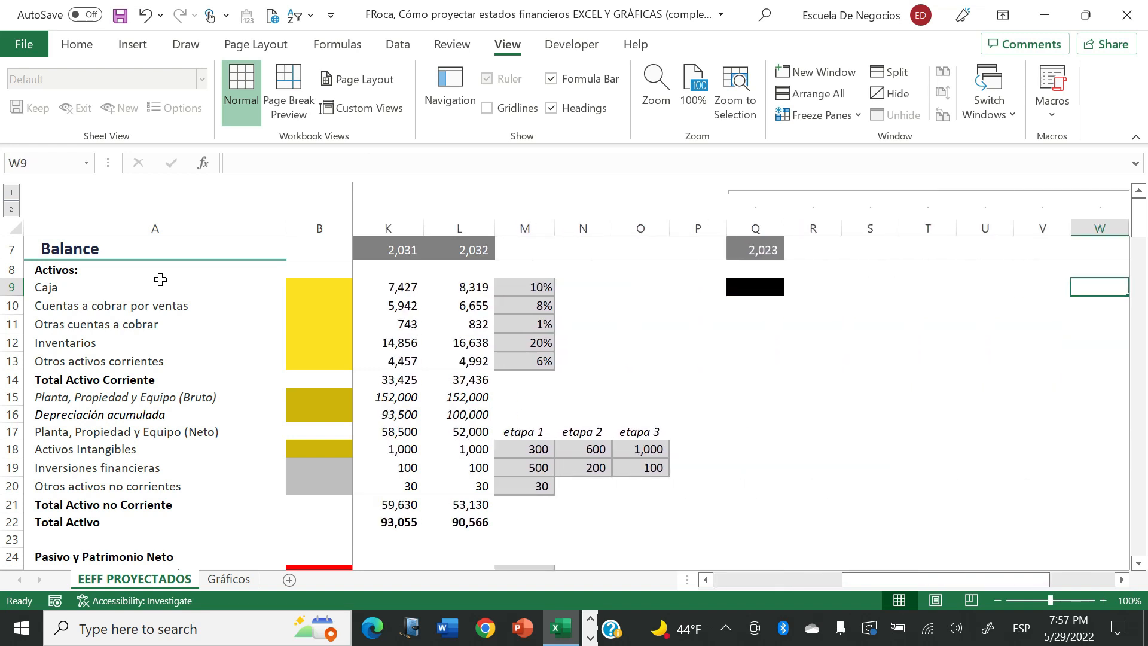
key(Left)
key(Left)
key(Left)
key(Left)
key(Left)
key(Left)
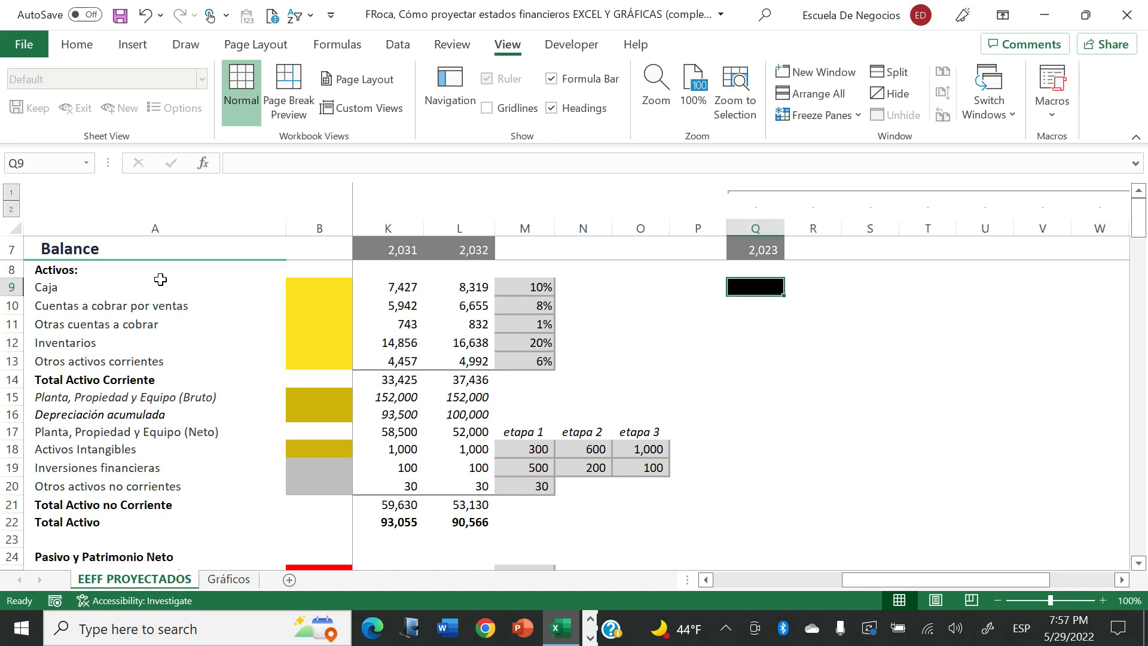
- Enter the 2023 change in Caja in Q9 with the formula =D9-C9
text(=)
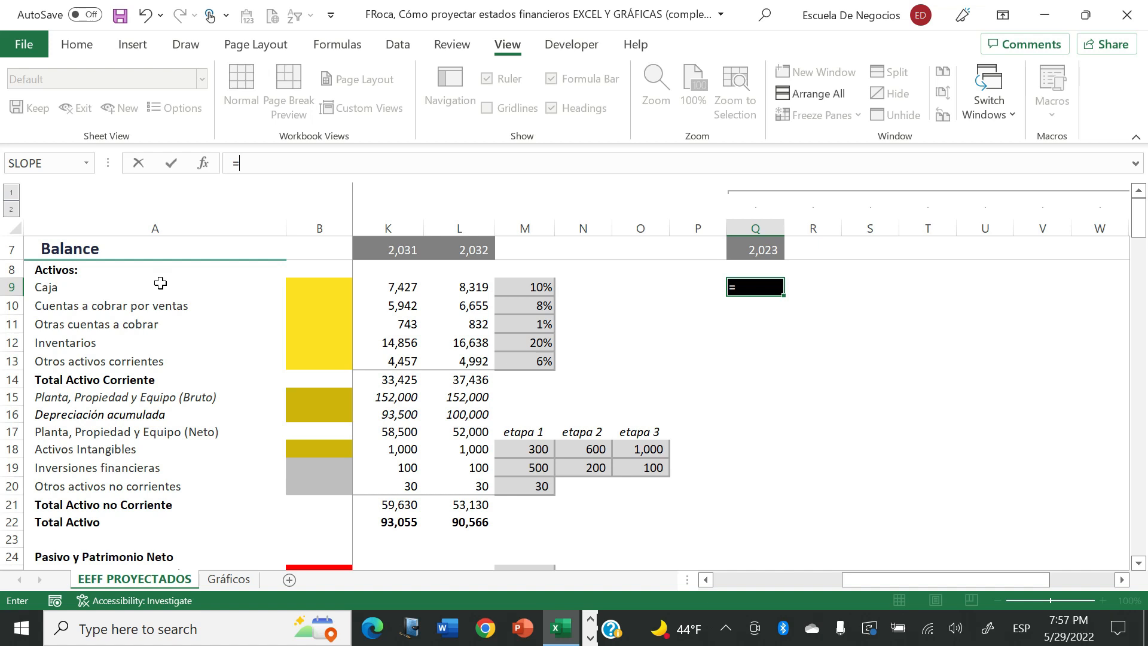
click(109, 283)
key(Right)
key(Right)
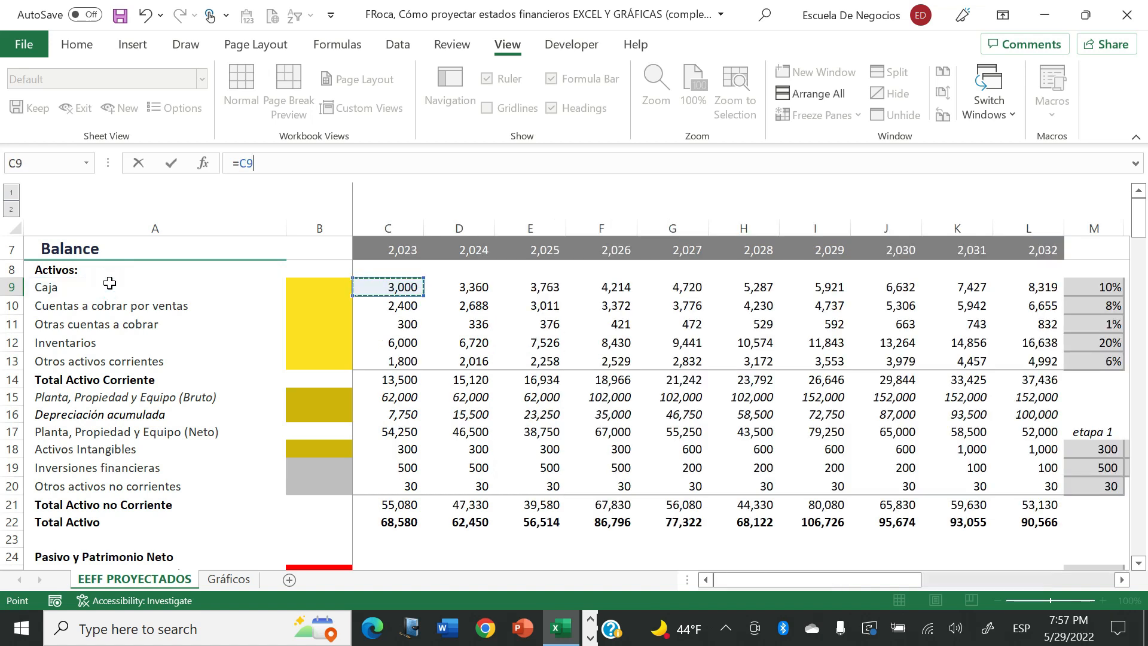
key(Right)
text(-)
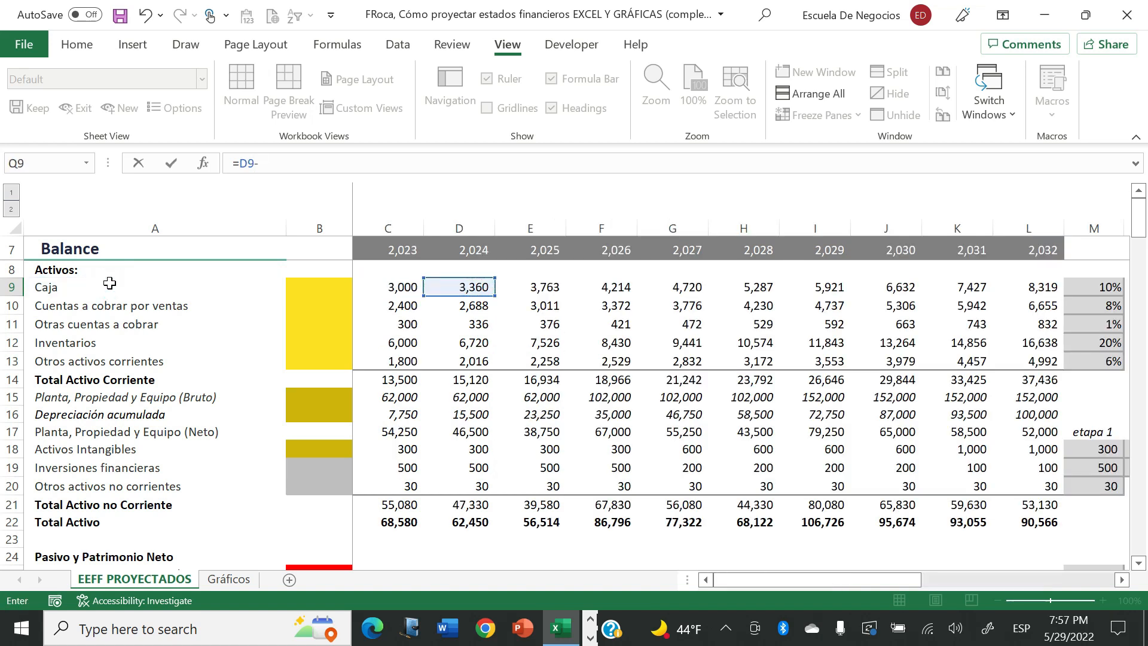
click(381, 286)
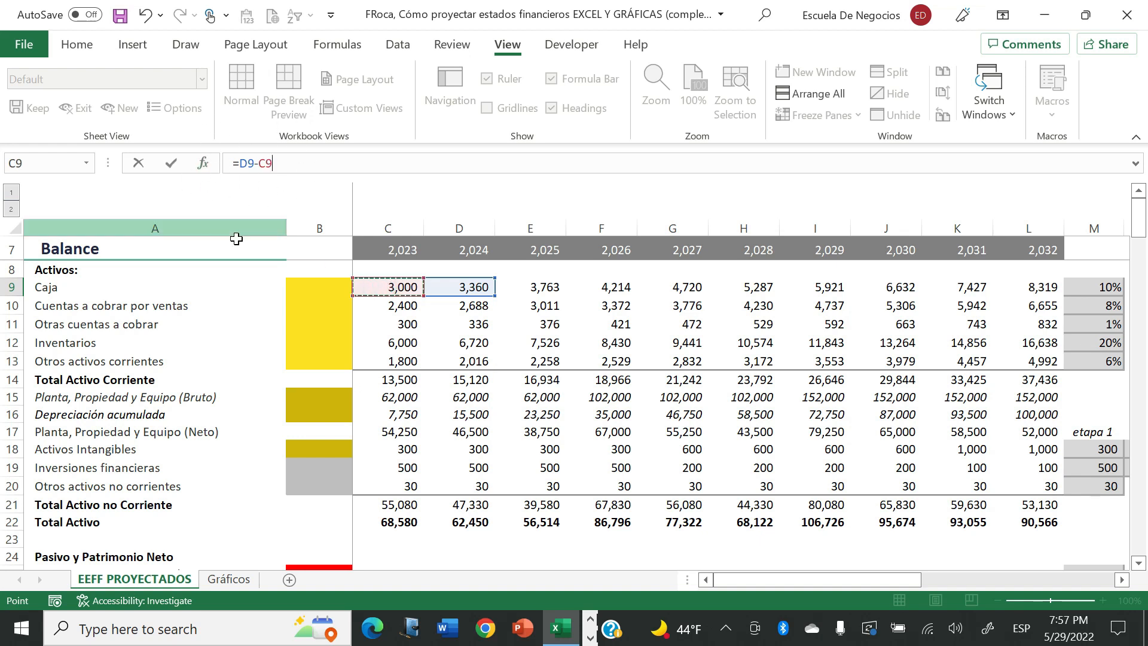
key(Return)
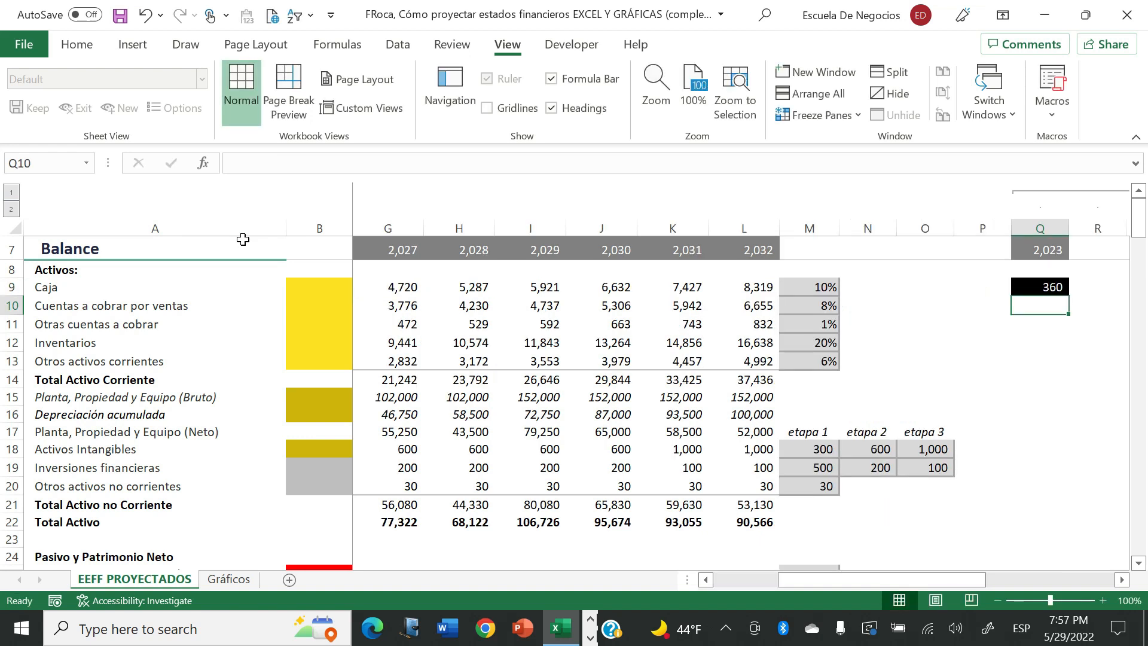
- Enter the 2023 change in Cuentas a cobrar por ventas in Q10 with the formula =D10-C10
text(=)
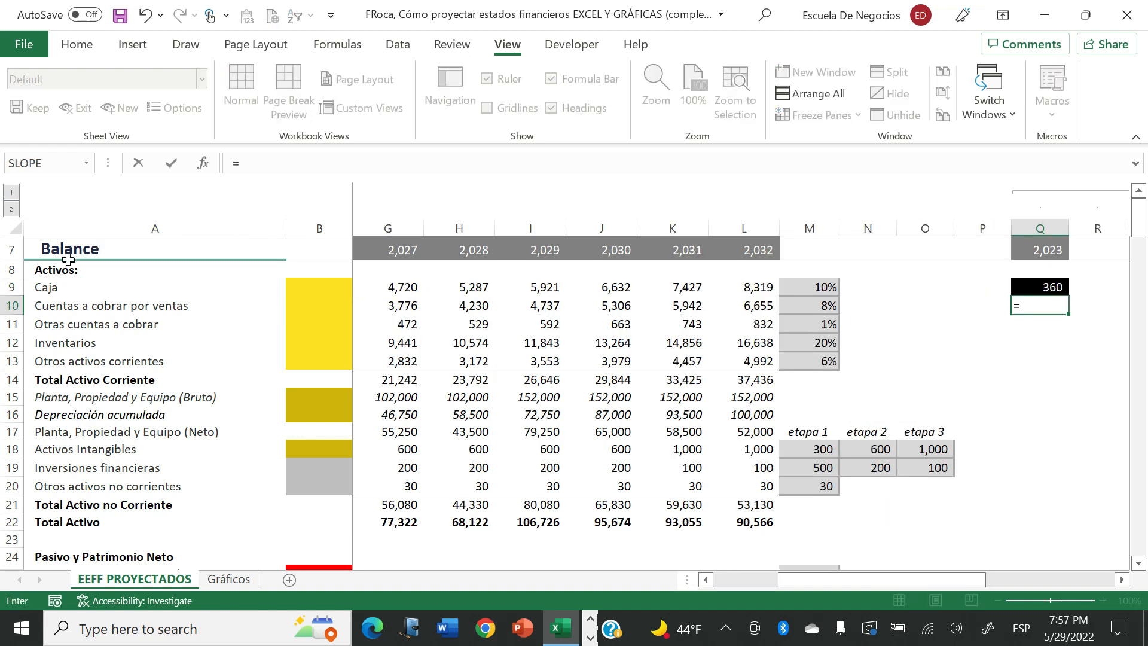
click(98, 307)
key(Right)
key(Right)
key(Right)
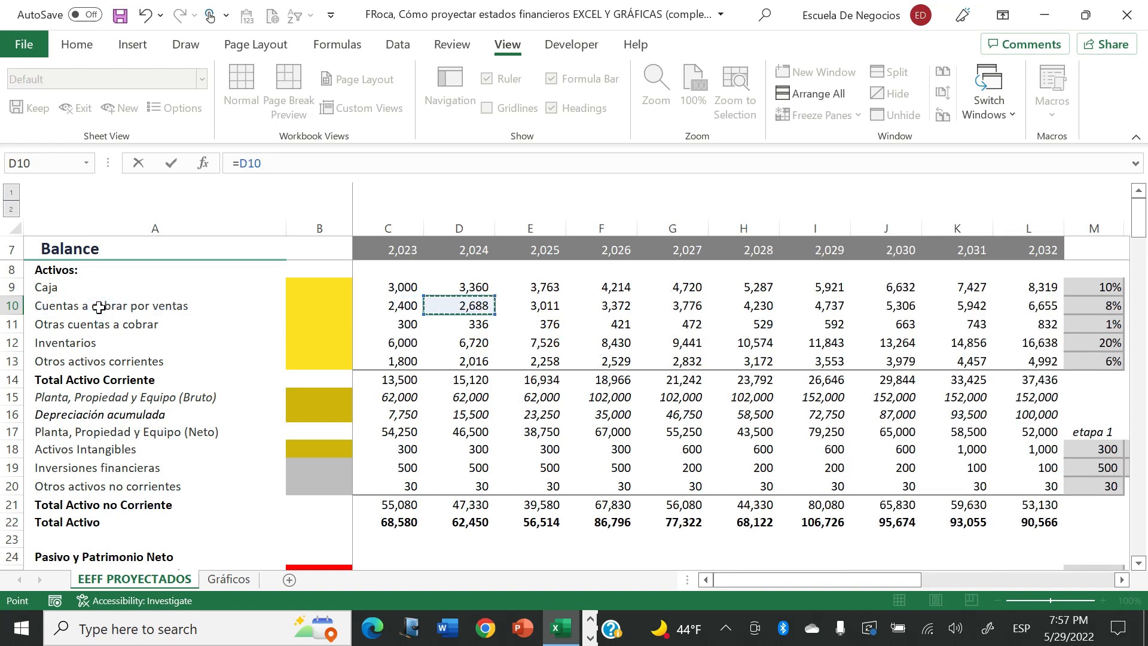
text(-)
click(388, 305)
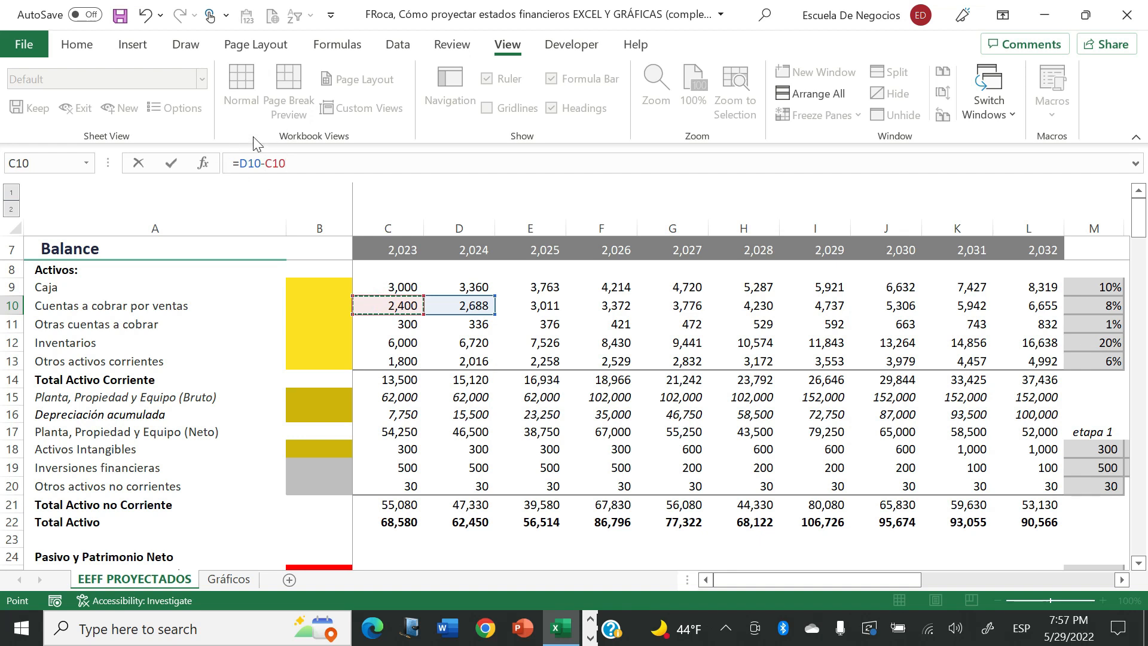
key(Return)
- Copy the Q10 formula to the remaining current asset rows, Q11 through Q13
key(Up)
key(Up)
key(Down)
key(ctrl+c)
key(shift+Down)
key(shift+Down)
key(shift+Down)
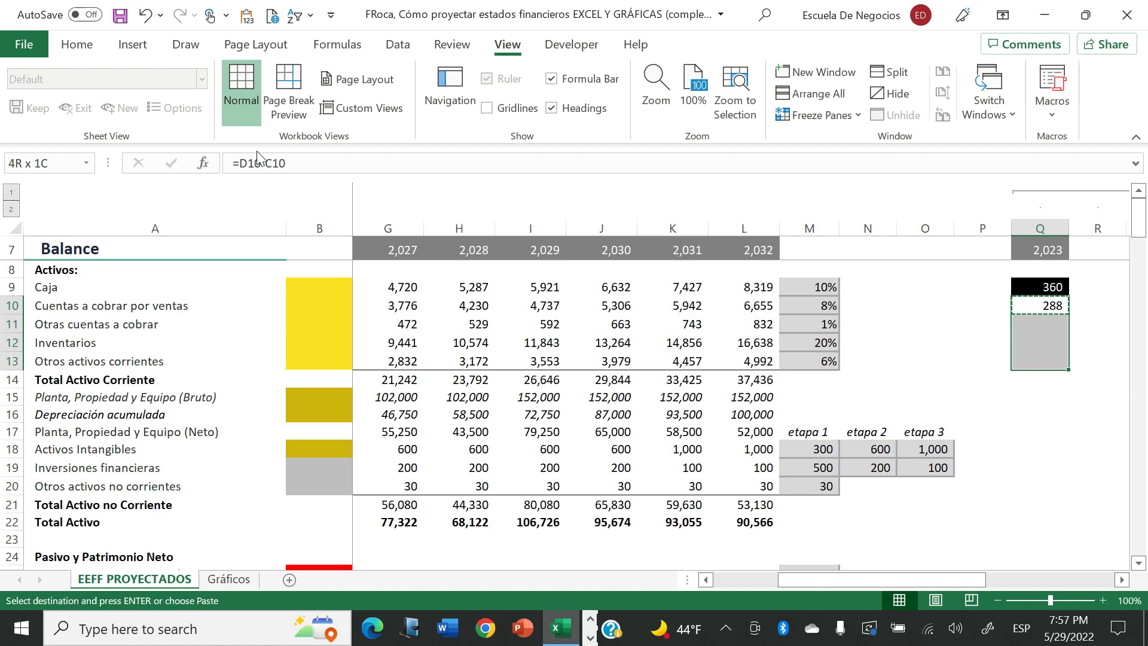
key(ctrl+v)
- Paste the same change formula into Q15, Q16 and Q18 through Q20 for the non-current asset rows
key(Down)
key(Down)
key(Down)
key(Down)
key(Down)
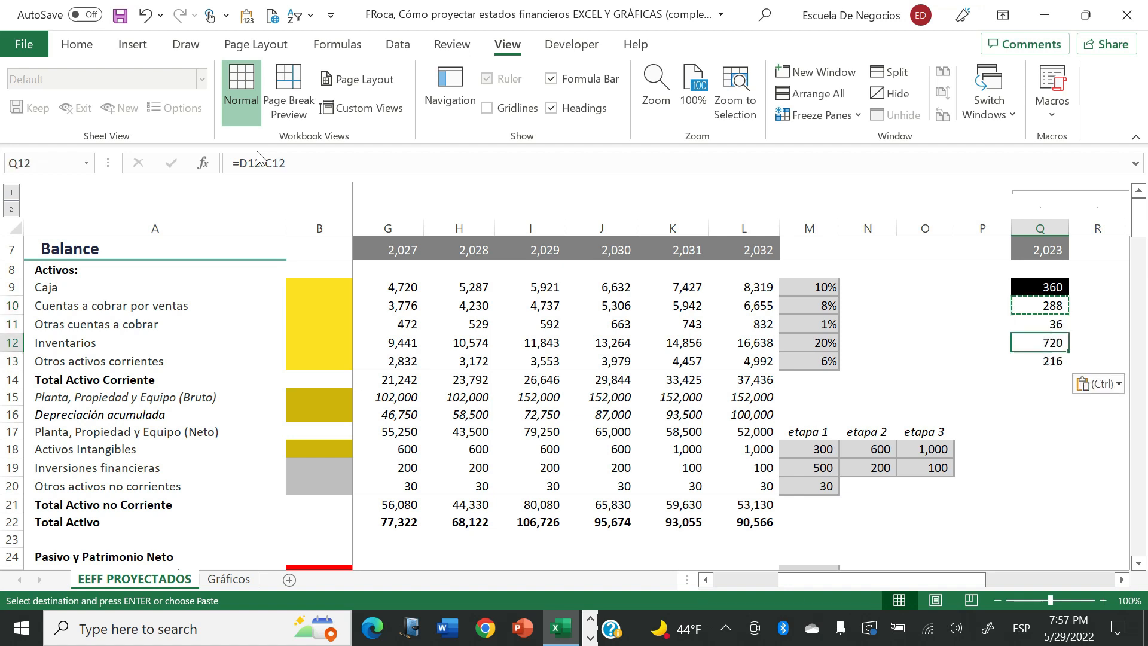
key(ctrl+v)
key(Down)
key(ctrl+v)
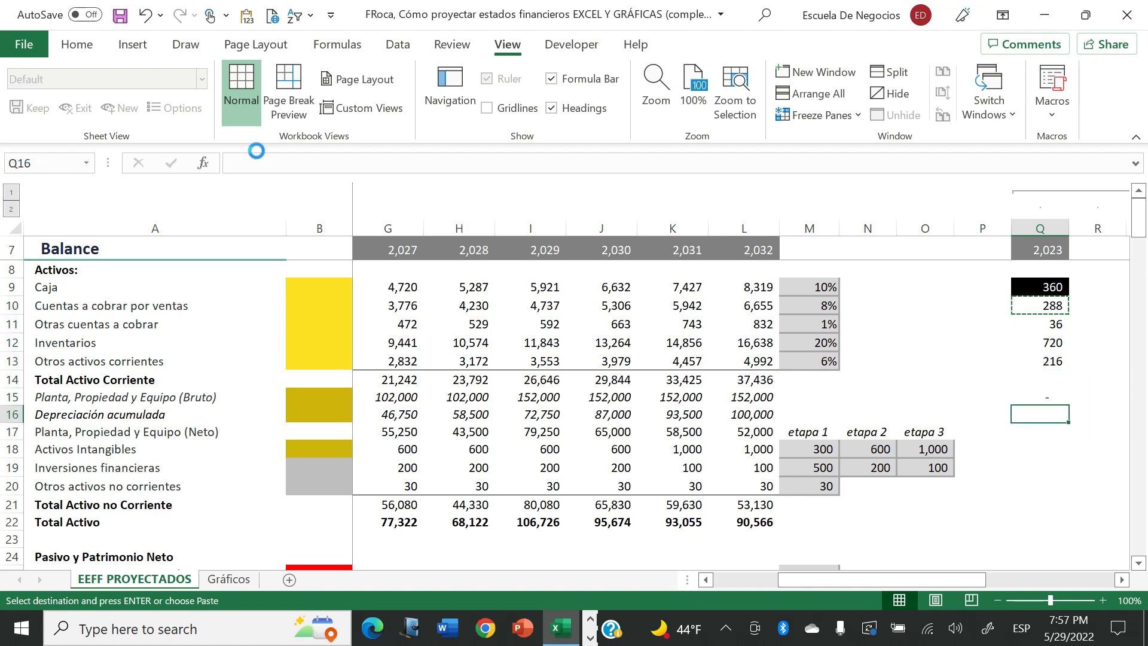
key(Down)
key(Down)
key(ctrl+v)
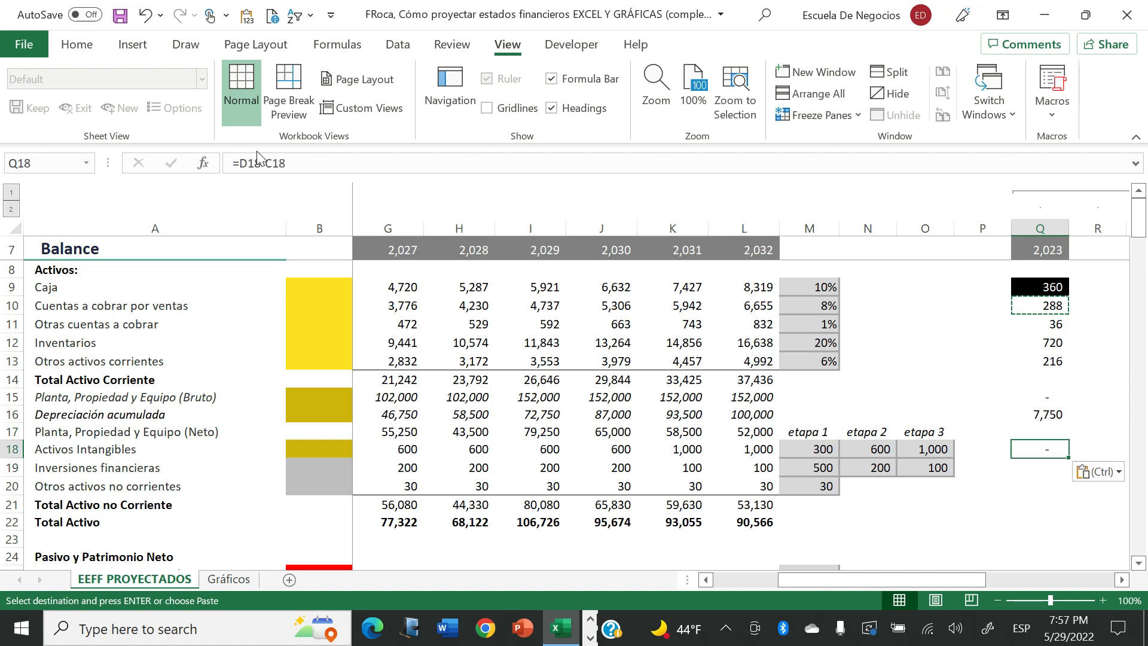
key(Down)
key(ctrl+v)
- Paste the change formula into the liability rows Q25, Q26, Q27, Q29 and Q30, skipping the totals
key(Down)
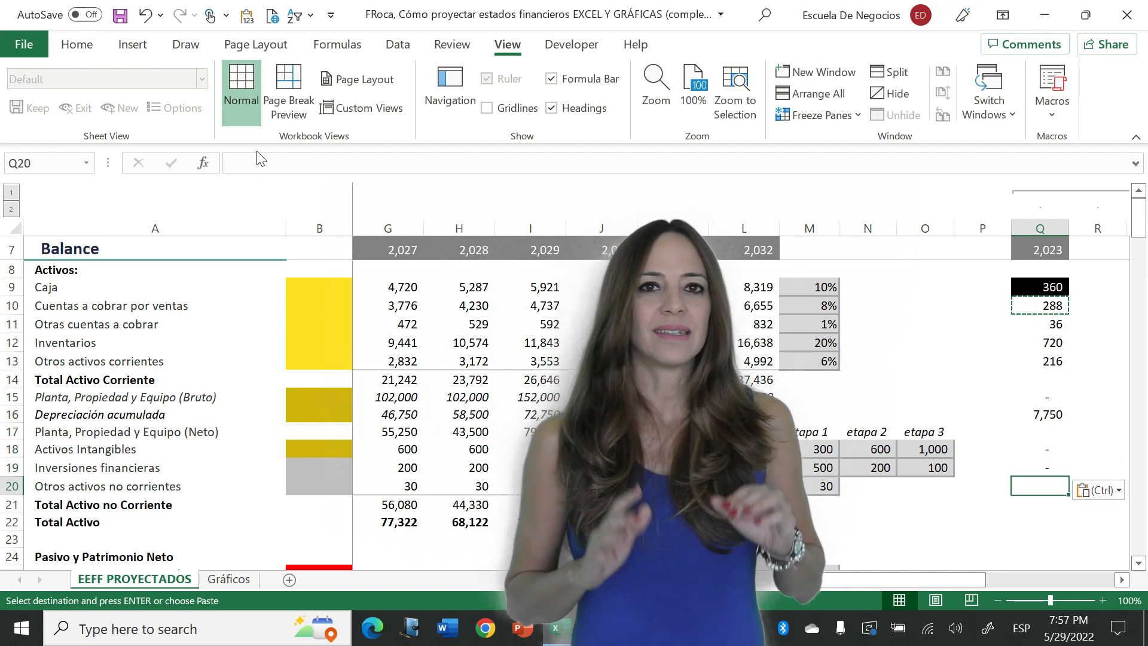
key(ctrl+v)
key(Down)
key(Down)
key(Down)
key(Down)
key(Down)
key(ctrl+v)
key(Down)
key(ctrl+v)
key(Down)
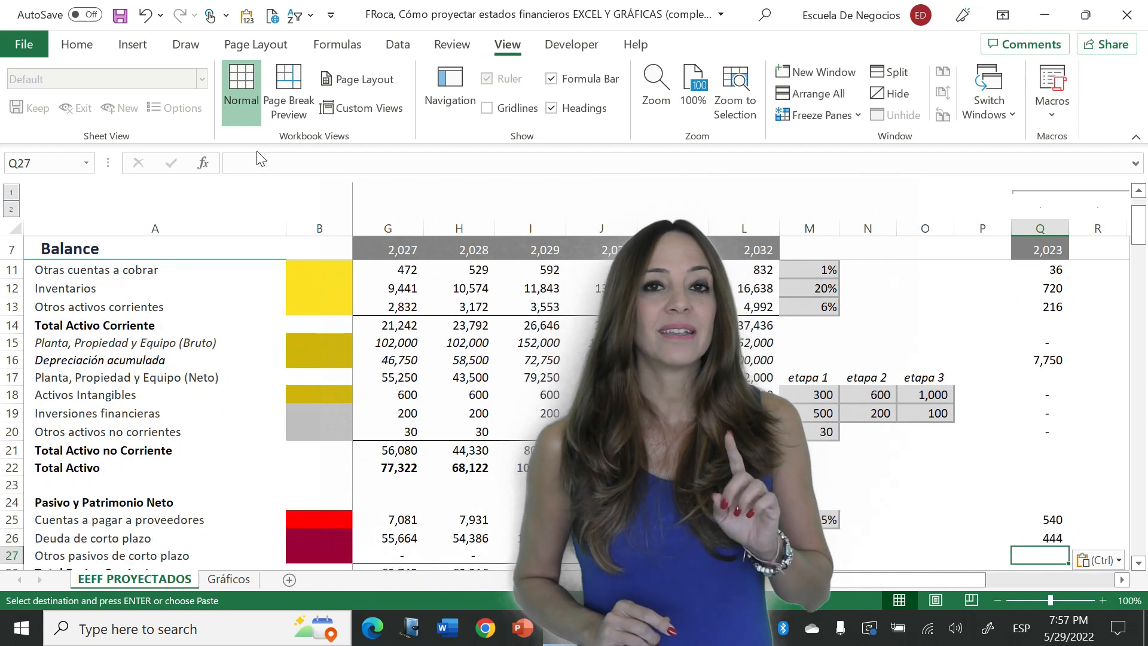
key(ctrl+v)
- Paste the change formula into the equity rows from Acciones comunes to Dividendos, Q33 through Q36
key(Down)
key(Down)
key(ctrl+v)
key(Down)
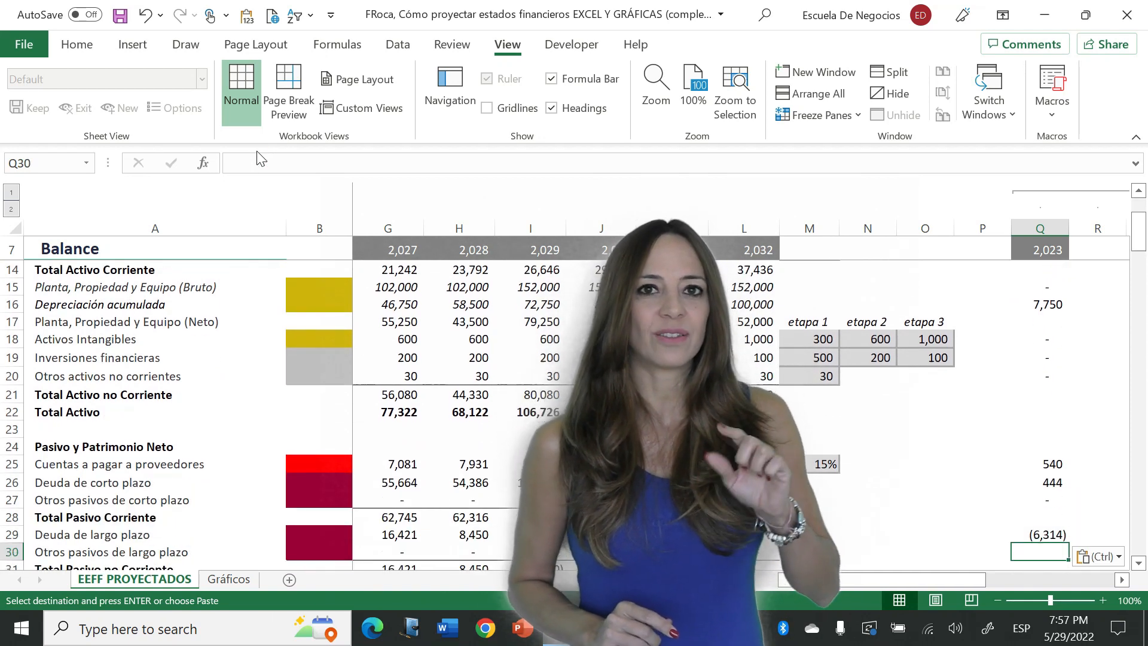
key(ctrl+v)
key(Down)
key(Down)
key(Down)
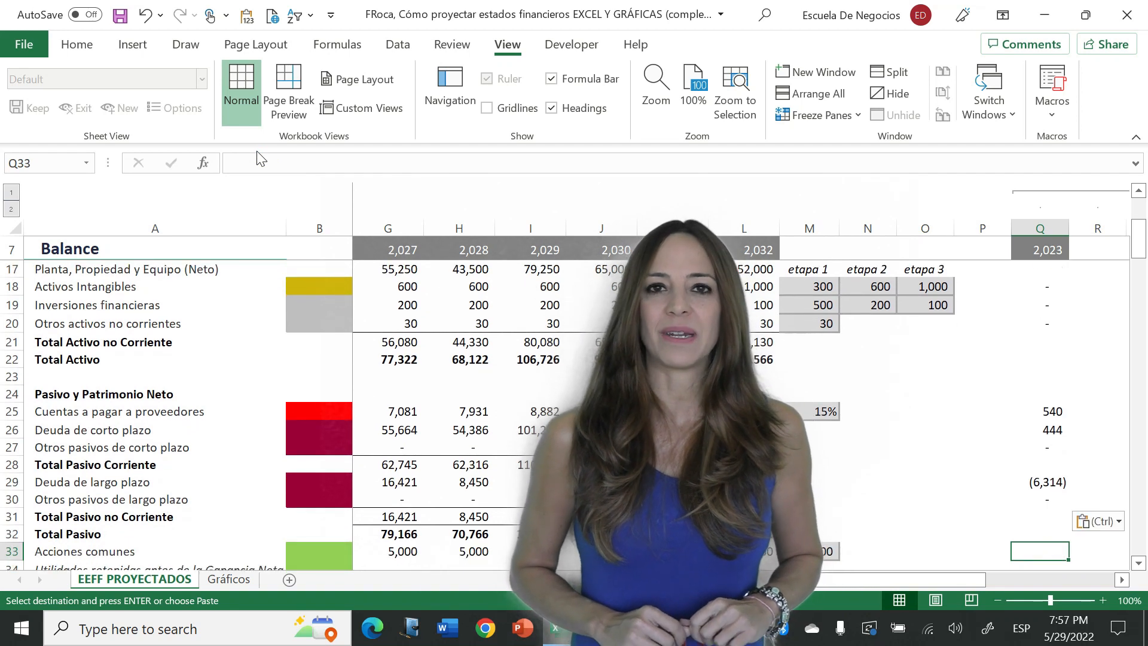
key(ctrl+v)
key(Down)
key(ctrl+v)
key(Down)
key(ctrl+v)
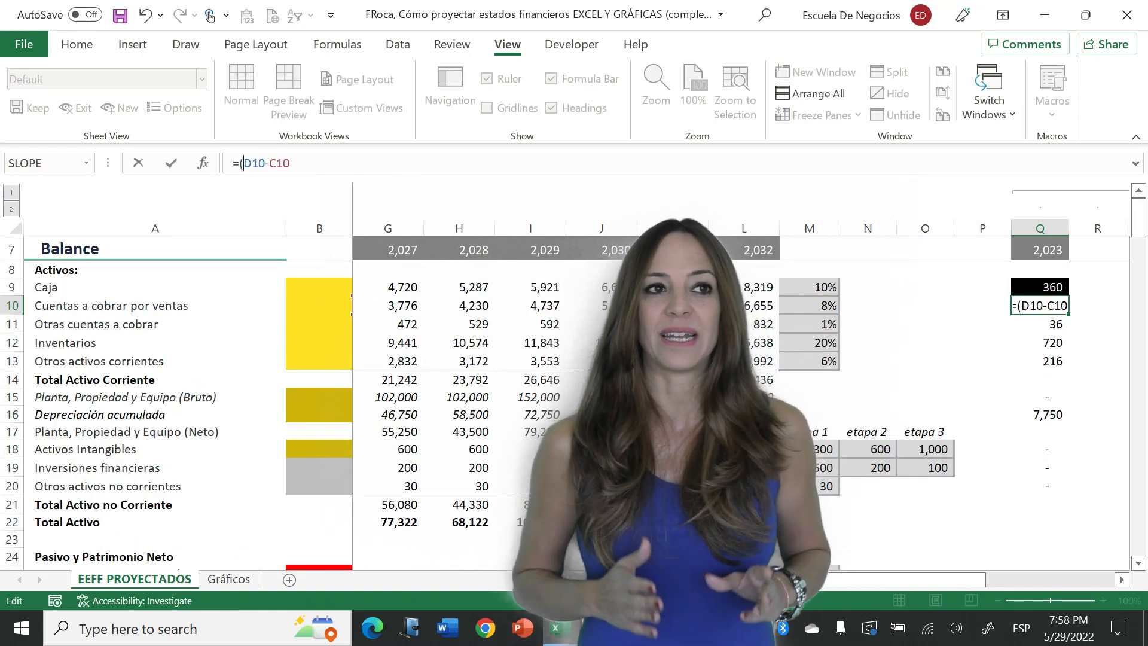
- Reverse the sign of the Cuentas a cobrar por ventas change in Q10 by making its formula =-(D10-C10)
text())
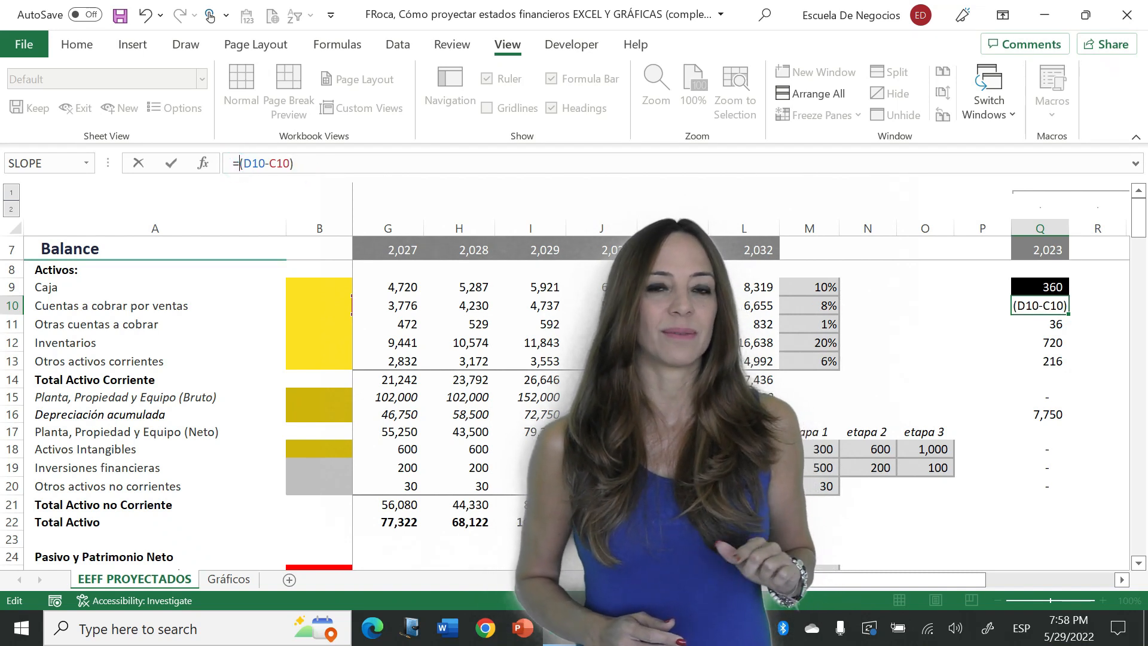
text(-)
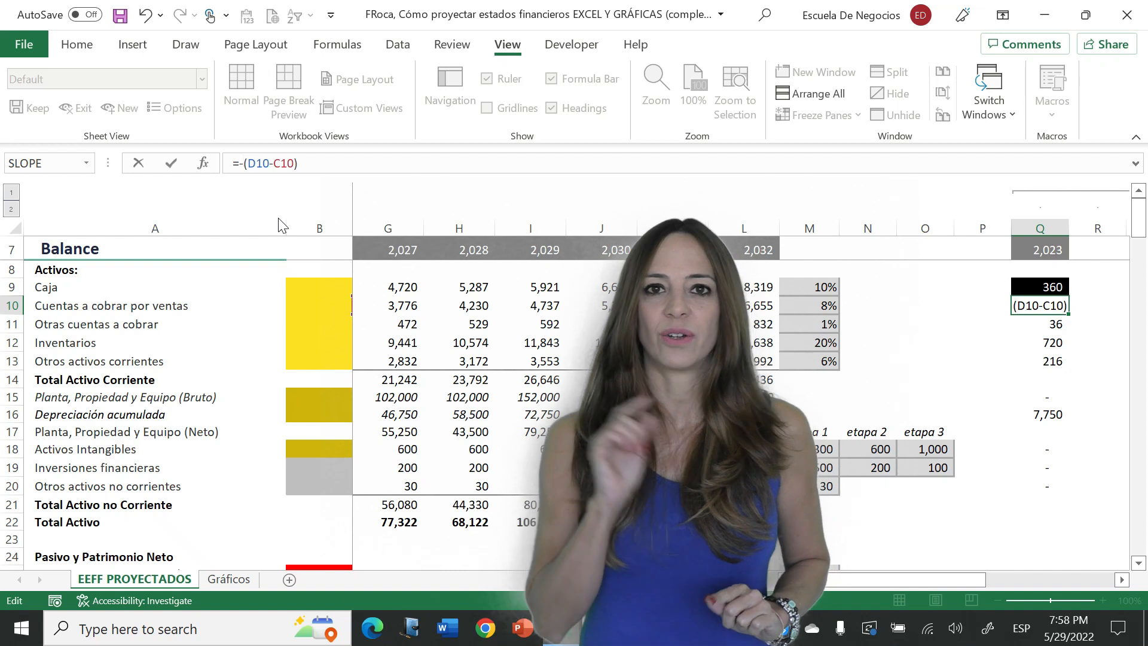
key(Return)
- Copy the sign-reversed Q10 formula over the other current asset changes in Q11 through Q13
key(Up)
key(ctrl+c)
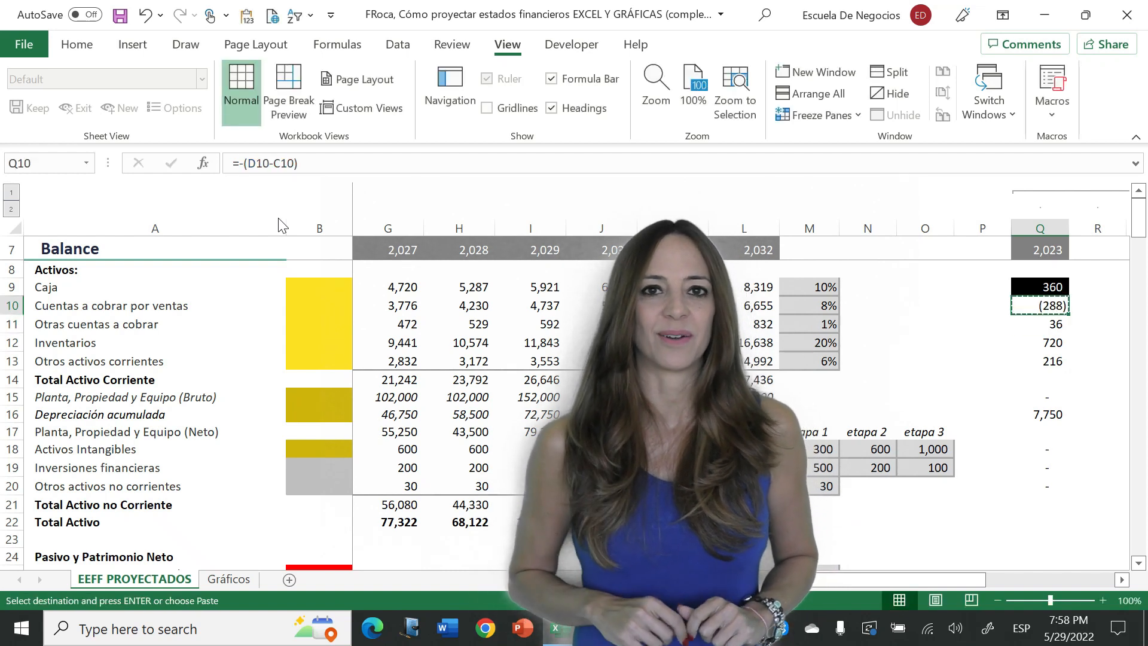
key(Down)
key(ctrl+v)
key(Down)
key(ctrl+v)
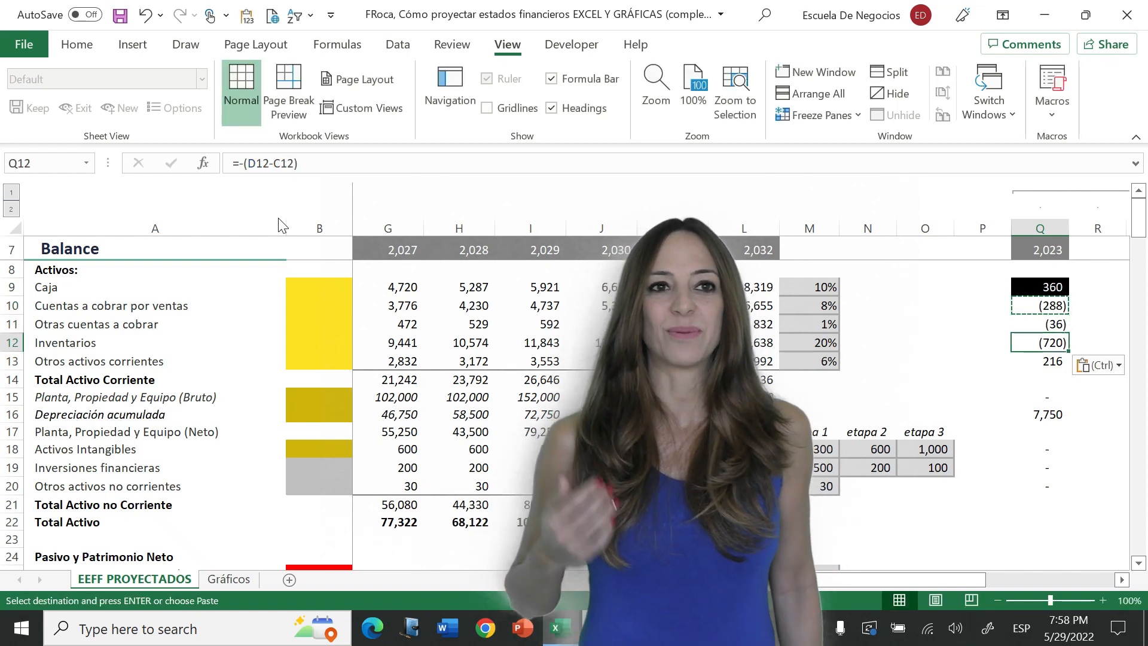
key(Down)
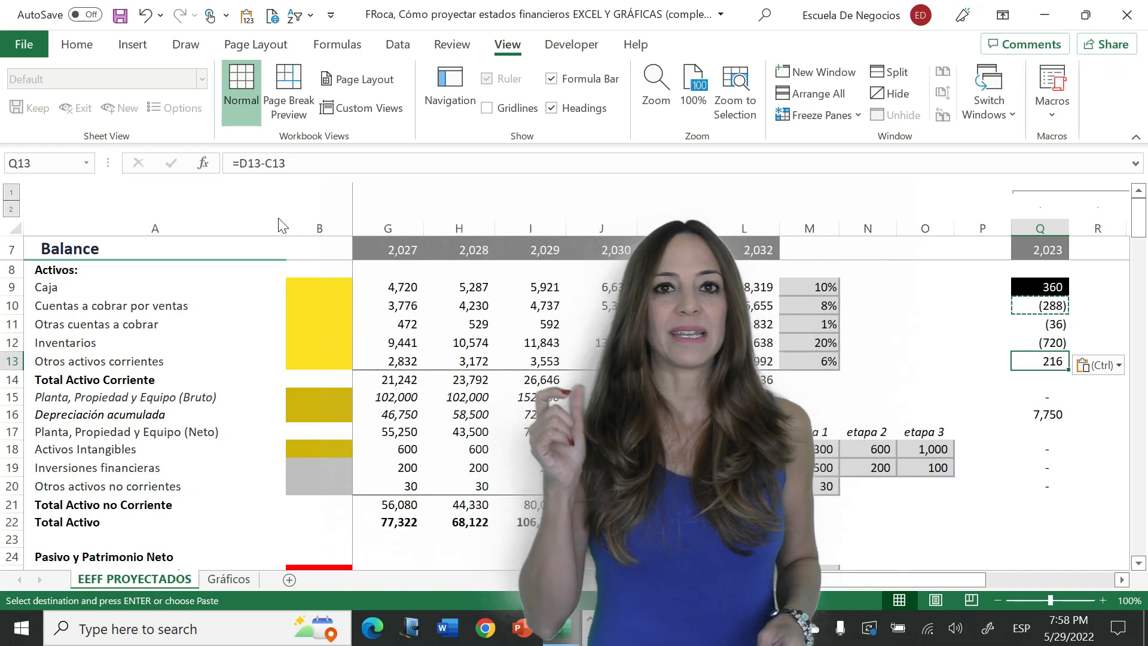
key(ctrl+v)
- Paste the sign-reversed formula into Q15 and Q18 through Q20, leaving out Depreciación acumulada in Q16
key(Down)
key(Down)
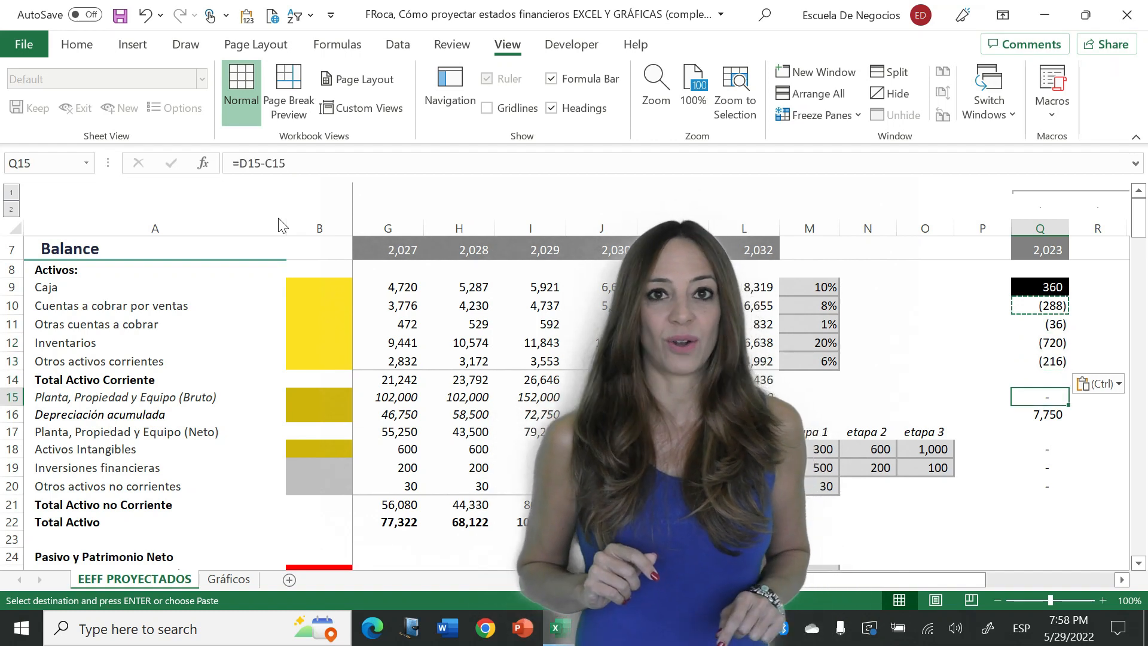
key(ctrl+v)
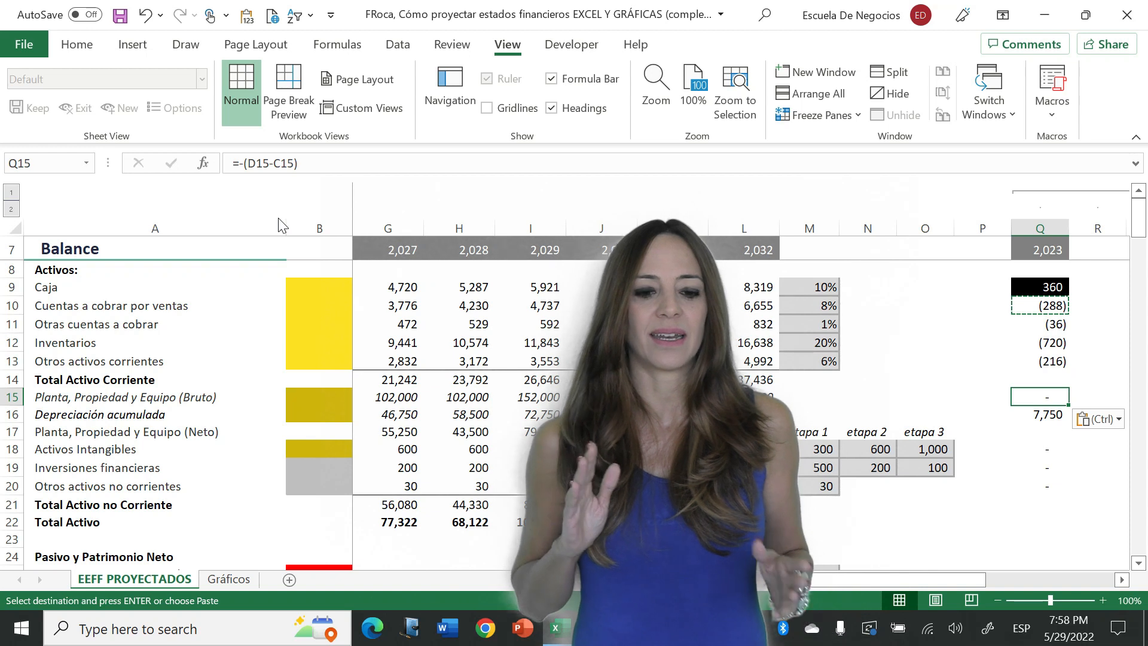
key(Down)
key(Down)
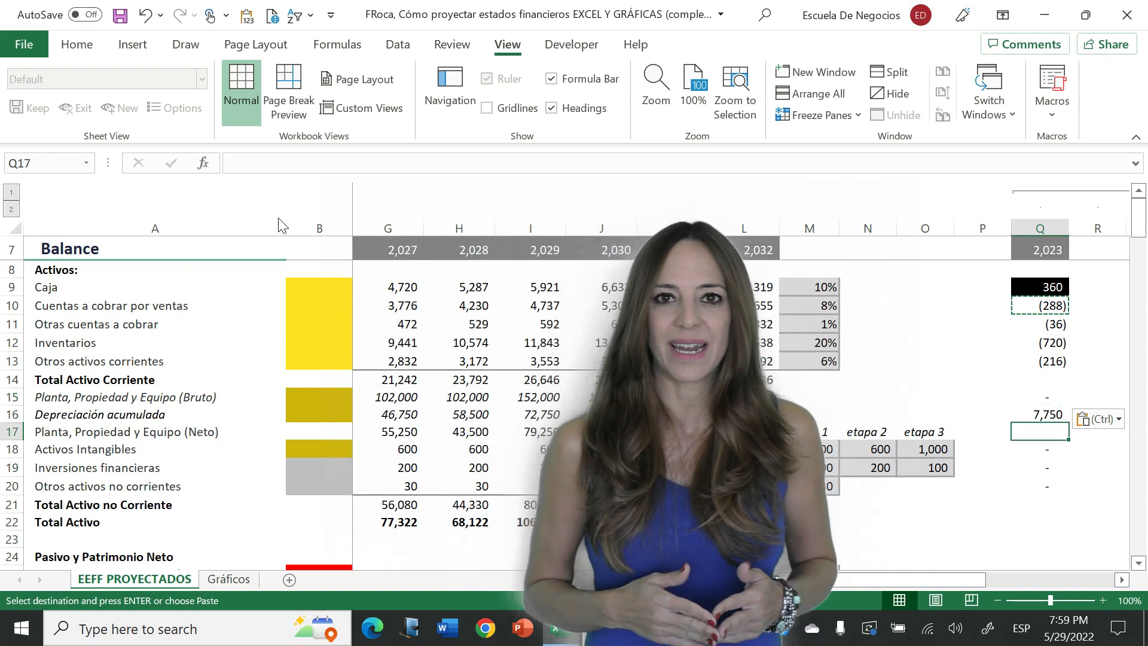
key(Down)
key(ctrl+v)
key(Down)
key(ctrl+v)
key(Down)
key(ctrl+v)
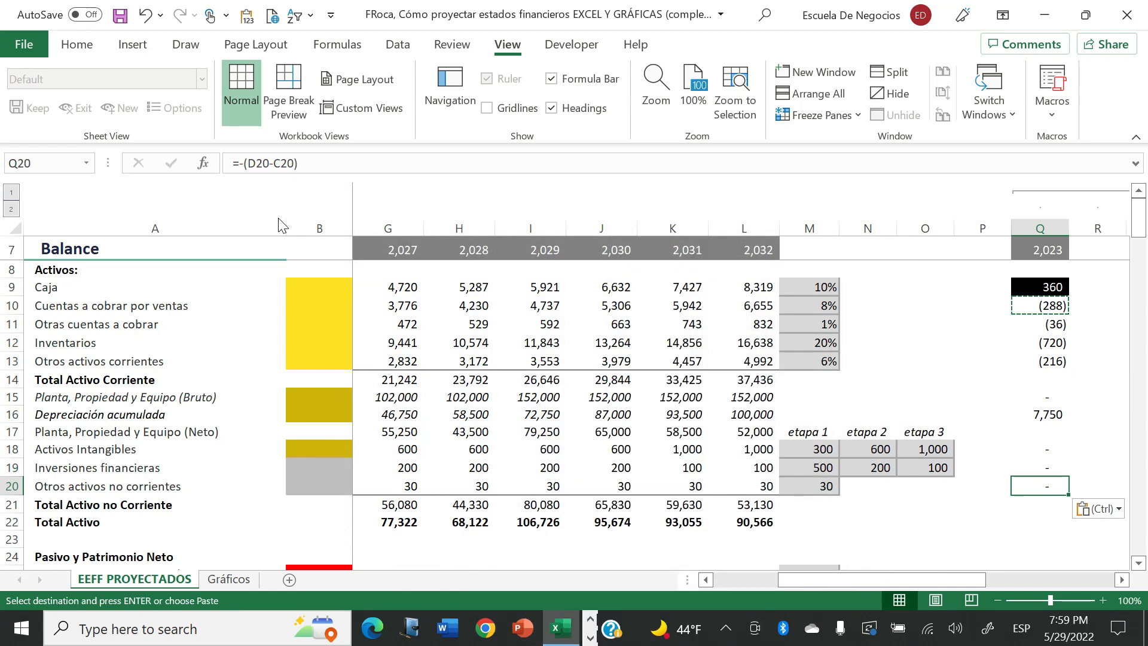
- Review the 2023 liability and equity changes in column Q and the check formula in Q40
key(Down)
key(Down)
key(Down)
key(Down)
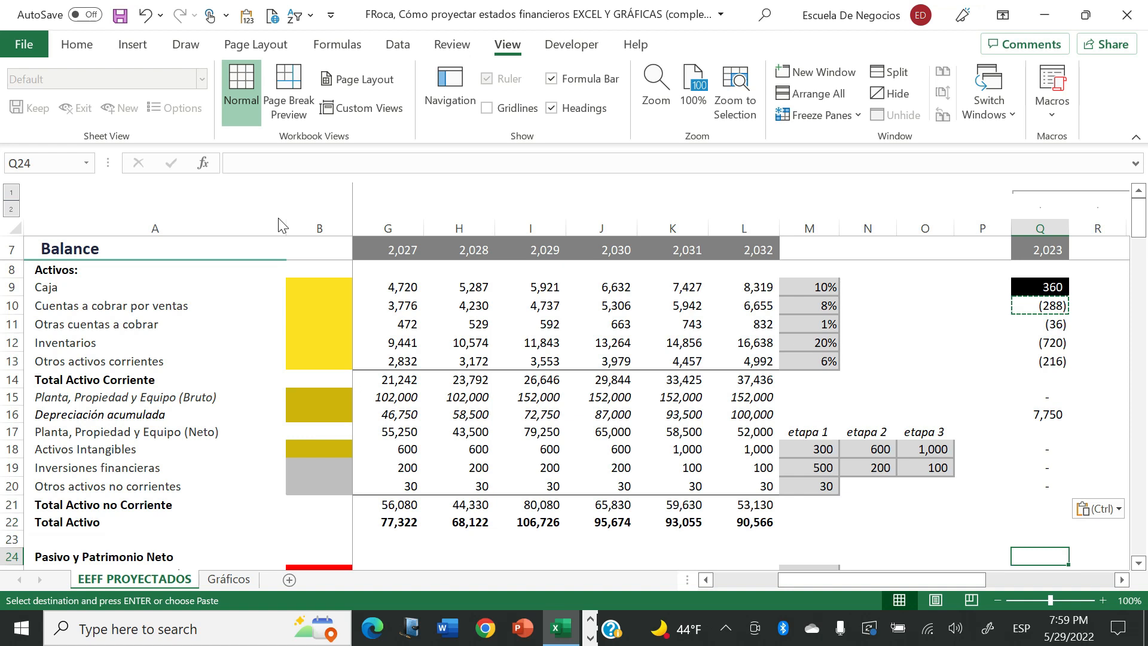
key(Escape)
key(Down)
key(Down)
key(Down)
key(Down)
key(Down)
key(Down)
key(Down)
key(Down)
key(Down)
key(Down)
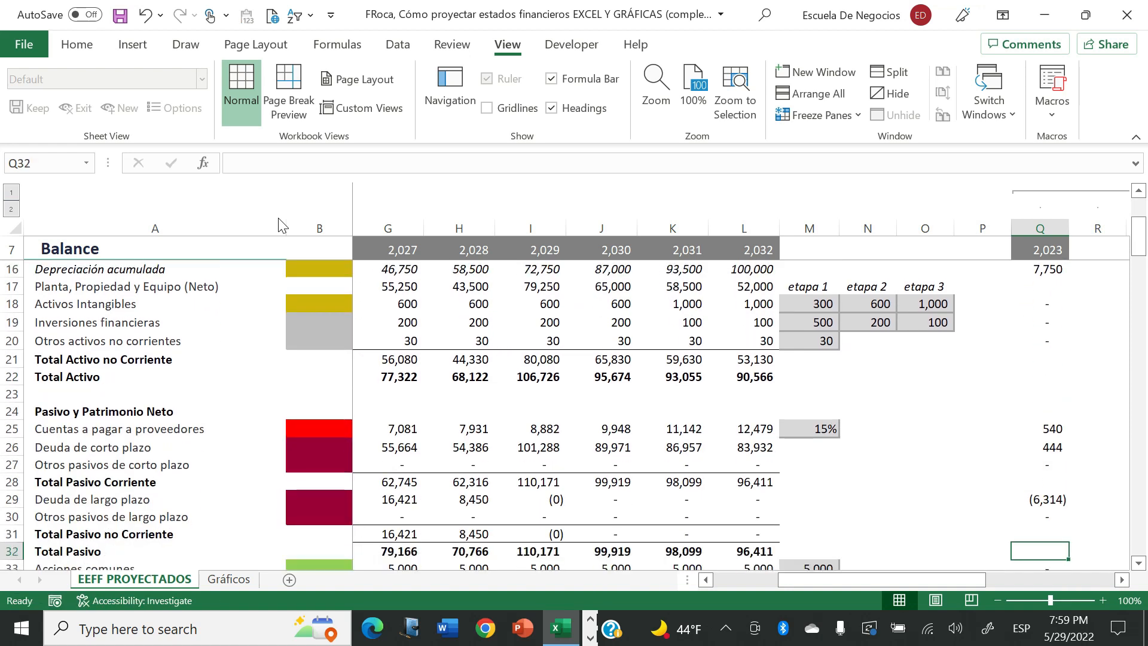
key(Down)
key(Down)
key(Down)
key(Down)
key(Down)
key(Down)
key(Down)
key(Down)
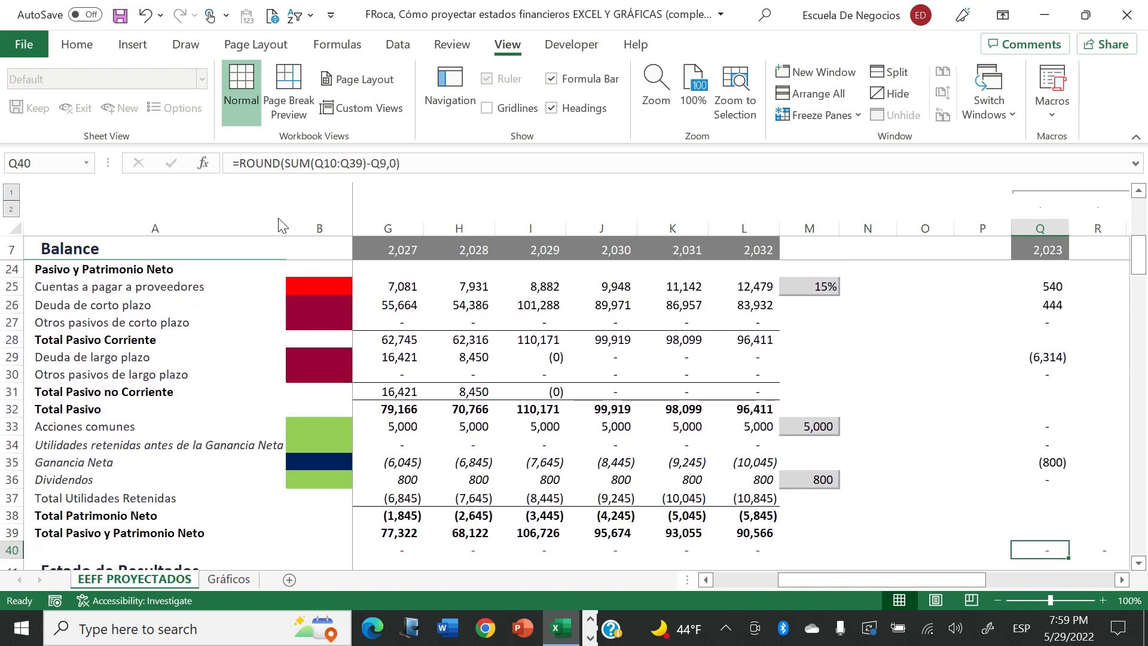
key(Up)
key(Up)
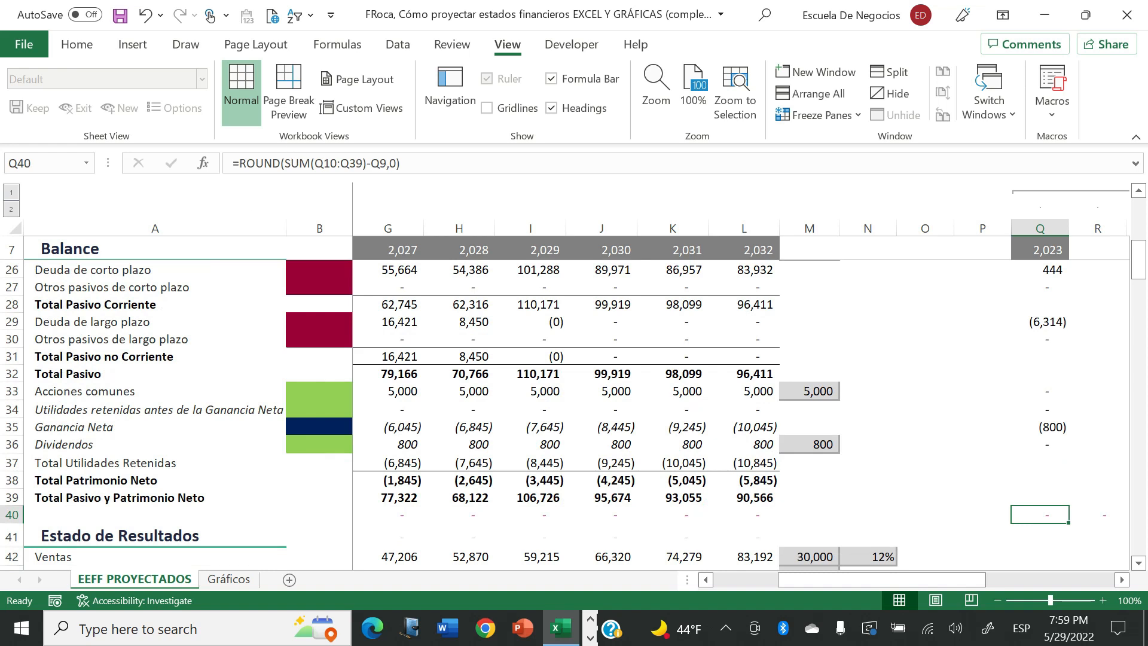
click(317, 163)
drag(1139, 258, 1140, 206)
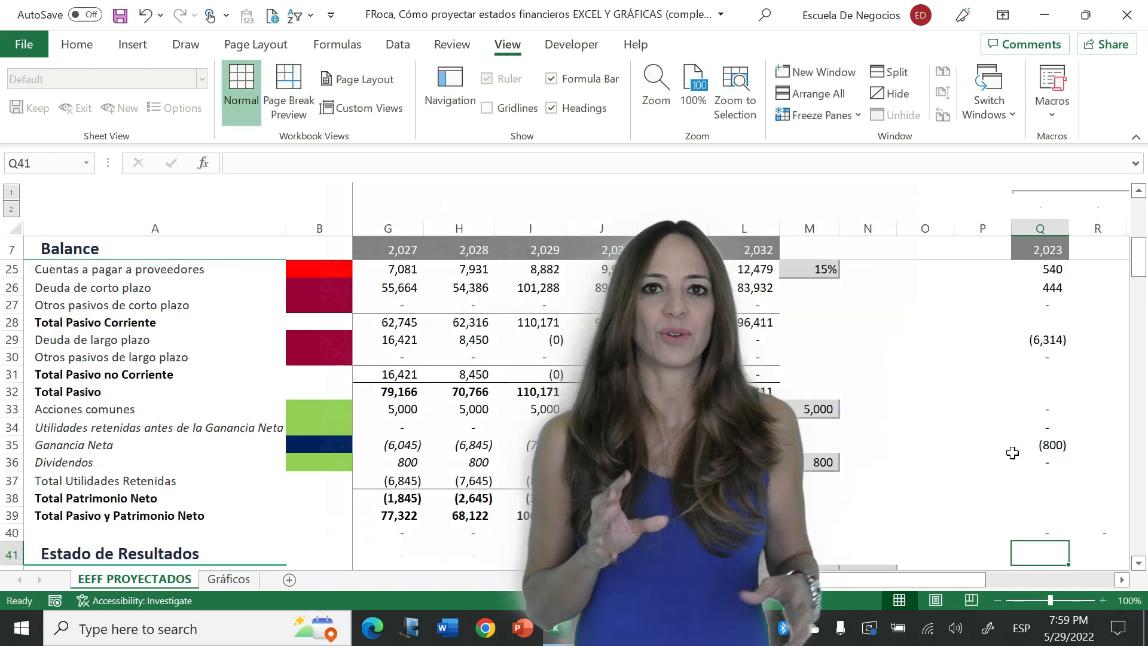
- Copy the 2023 header, changes and check formula in column Q through row 40 across the following columns up to Y, for 2024 to 2031
key(Up)
key(shift+Up)
key(shift+Up)
key(shift+Up)
key(shift+Up)
key(shift+Up)
key(shift+Up)
key(shift+Up)
key(shift+Up)
key(shift+Up)
key(shift+Up)
key(shift+Up)
key(shift+Up)
key(shift+Up)
key(shift+Up)
key(shift+Up)
key(shift+Up)
key(shift+Up)
key(shift+Up)
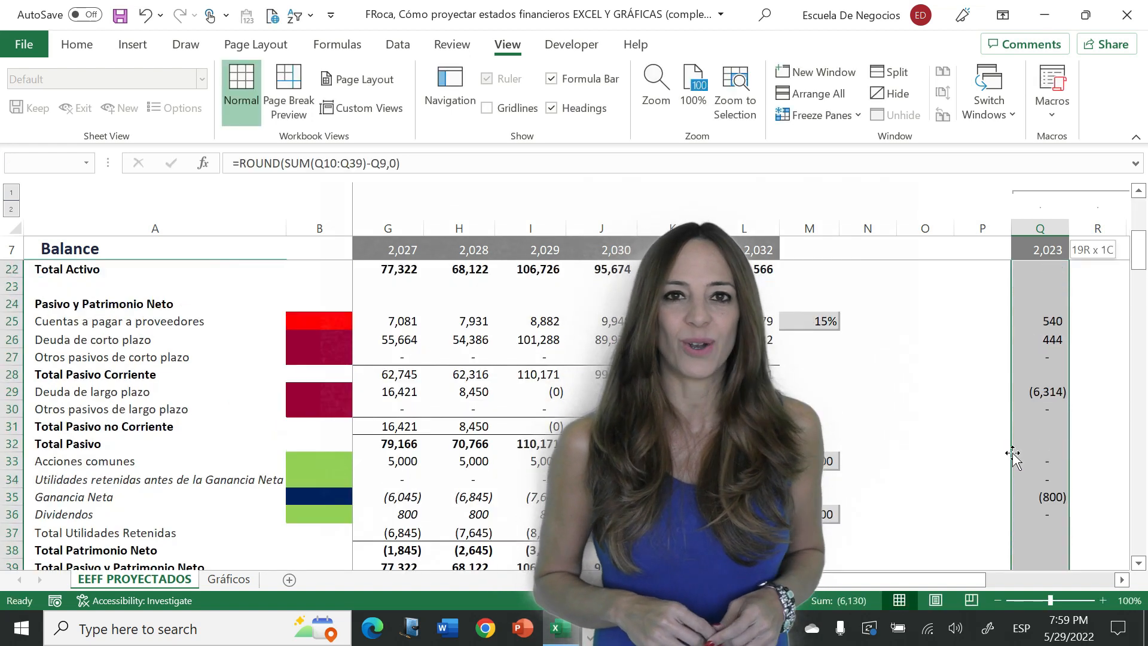
key(shift+Up)
key(shift+Up)
key(shift+Up)
key(shift+Up)
key(shift+Up)
key(shift+Up)
key(shift+Up)
key(shift+Up)
key(shift+Up)
key(shift+Up)
key(shift+Up)
key(shift+Up)
key(shift+Up)
key(shift+Up)
key(shift+Up)
key(shift+Up)
key(shift+Up)
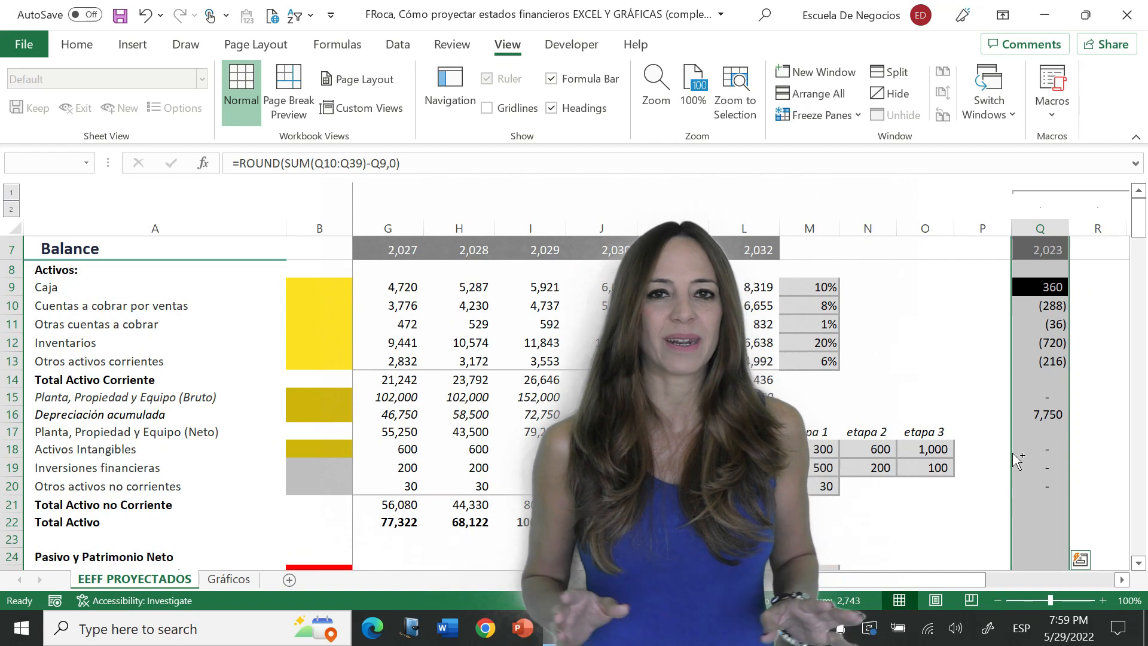
key(ctrl+c)
key(shift+Right)
key(shift+Right)
key(shift+Right)
key(shift+Right)
key(shift+Right)
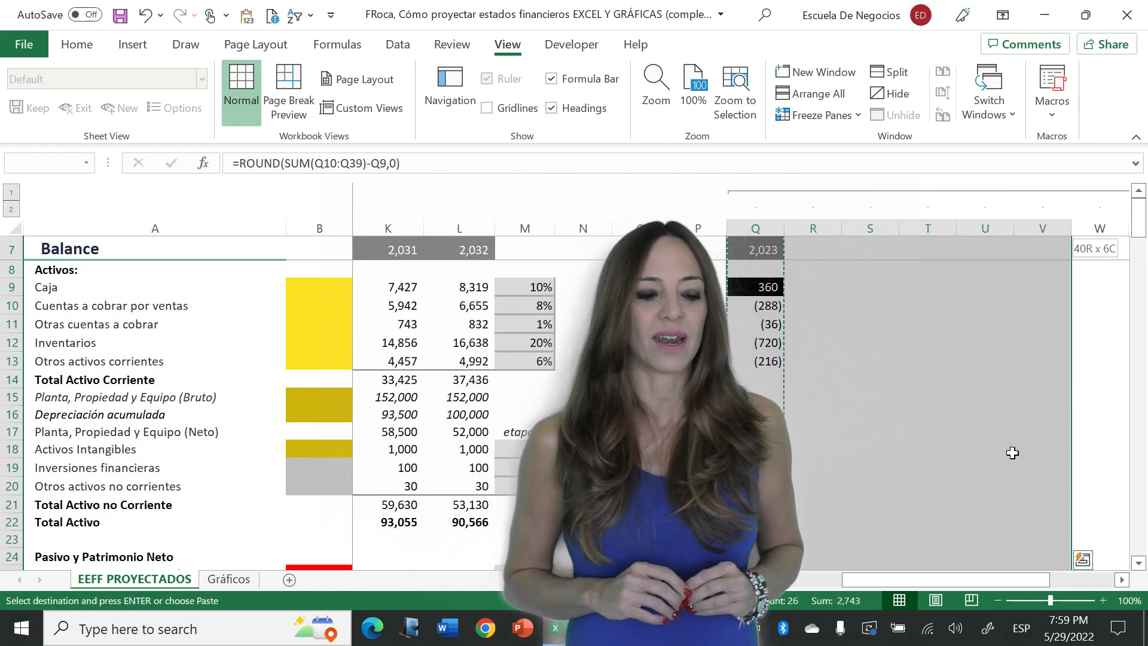
key(shift+Right)
key(shift+Right)
key(shift+Right)
key(shift+Right)
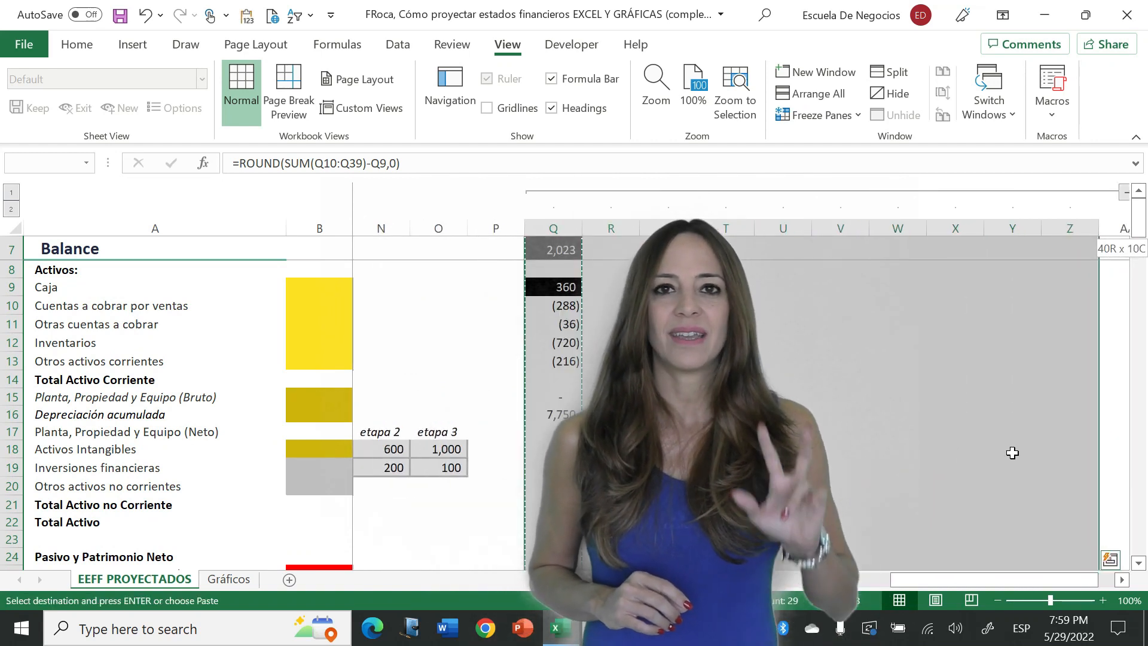
key(shift+Left)
key(shift+Left)
key(shift+Left)
key(shift+Left)
key(shift+Left)
key(shift+Left)
key(shift+Left)
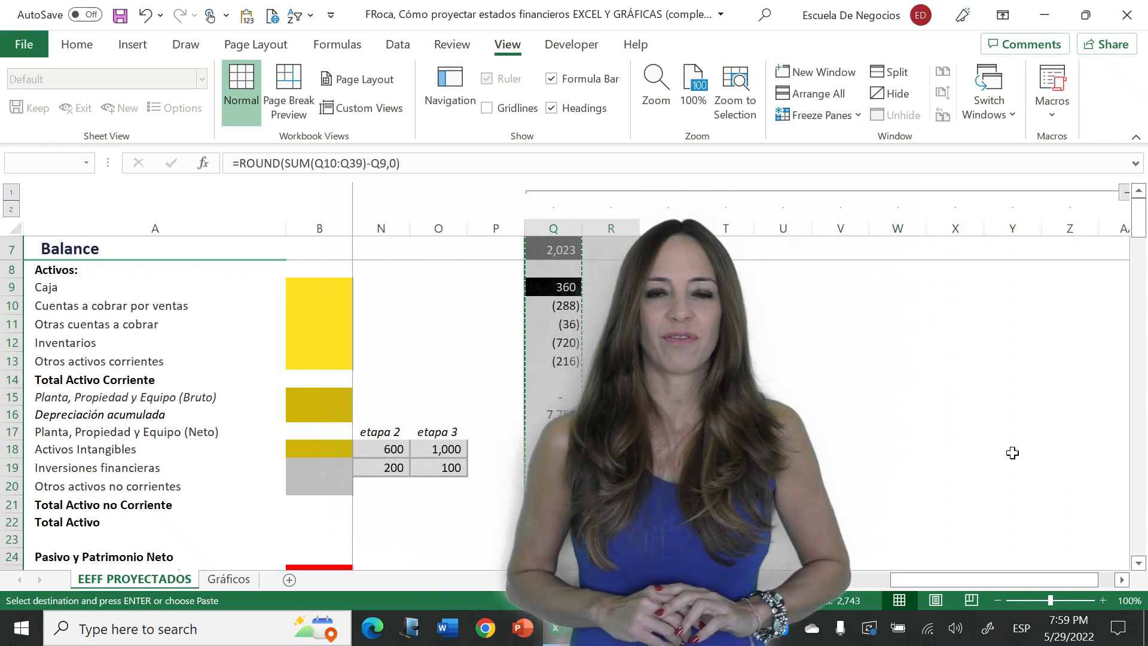
key(shift+Right)
key(shift+Right)
key(shift+Right)
key(shift+Right)
key(shift+Right)
key(shift+Right)
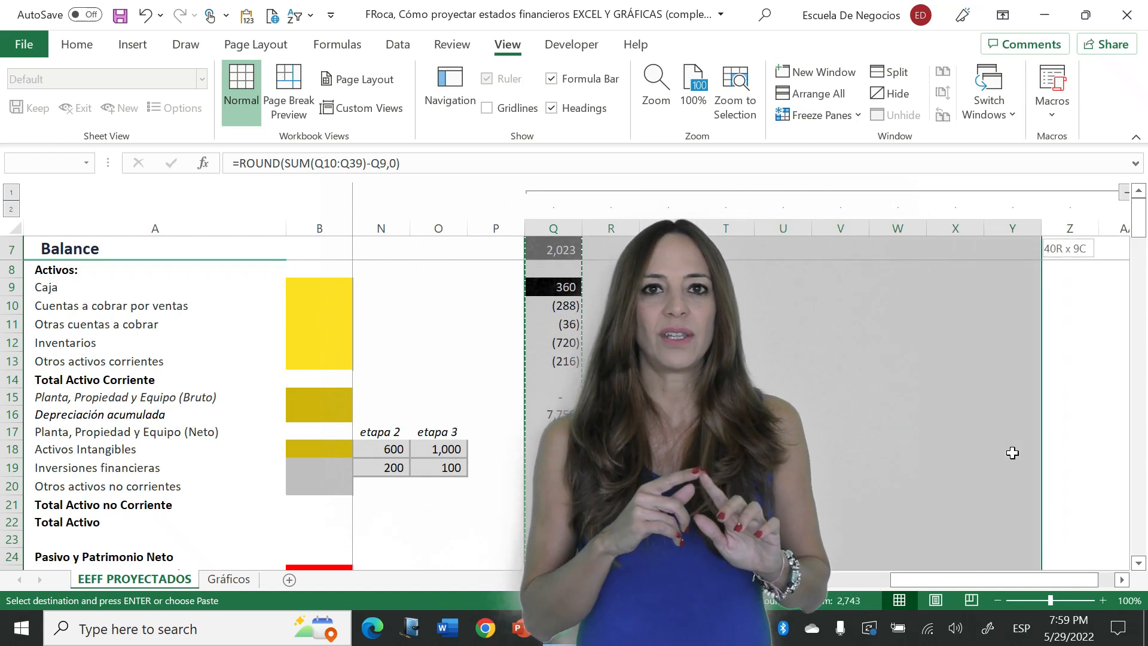
key(shift+Right)
key(Return)
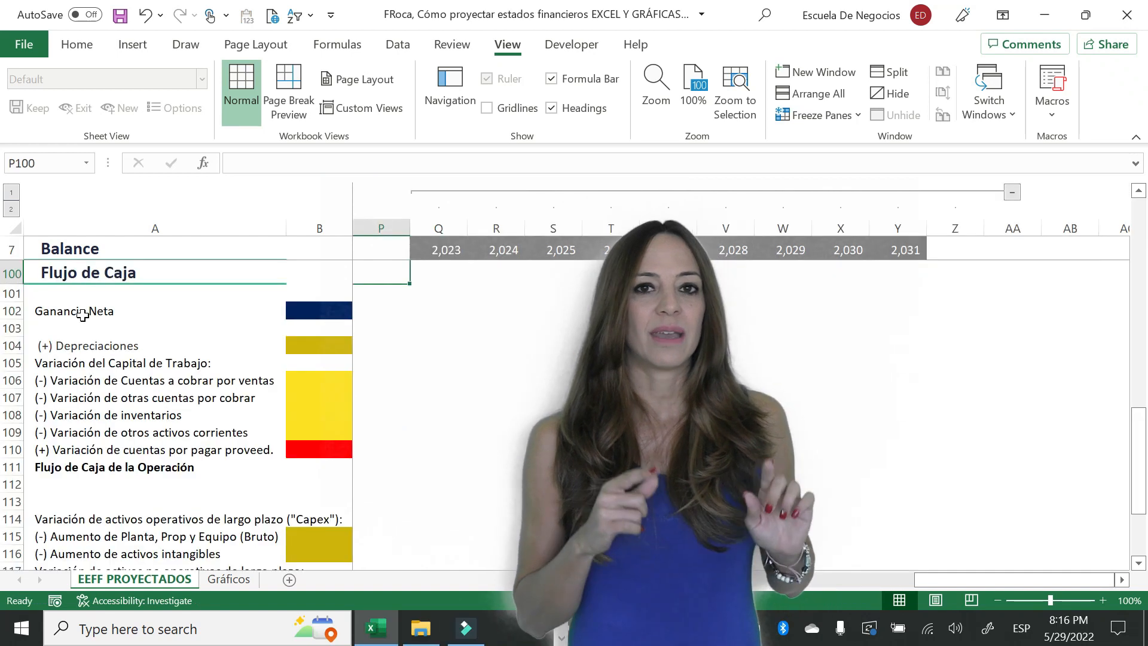
- Link the Flujo de Caja's 2023 Ganancia Neta in C102 to the Ganancia Neta change with =Q35
click(82, 315)
key(Right)
key(Right)
key(Right)
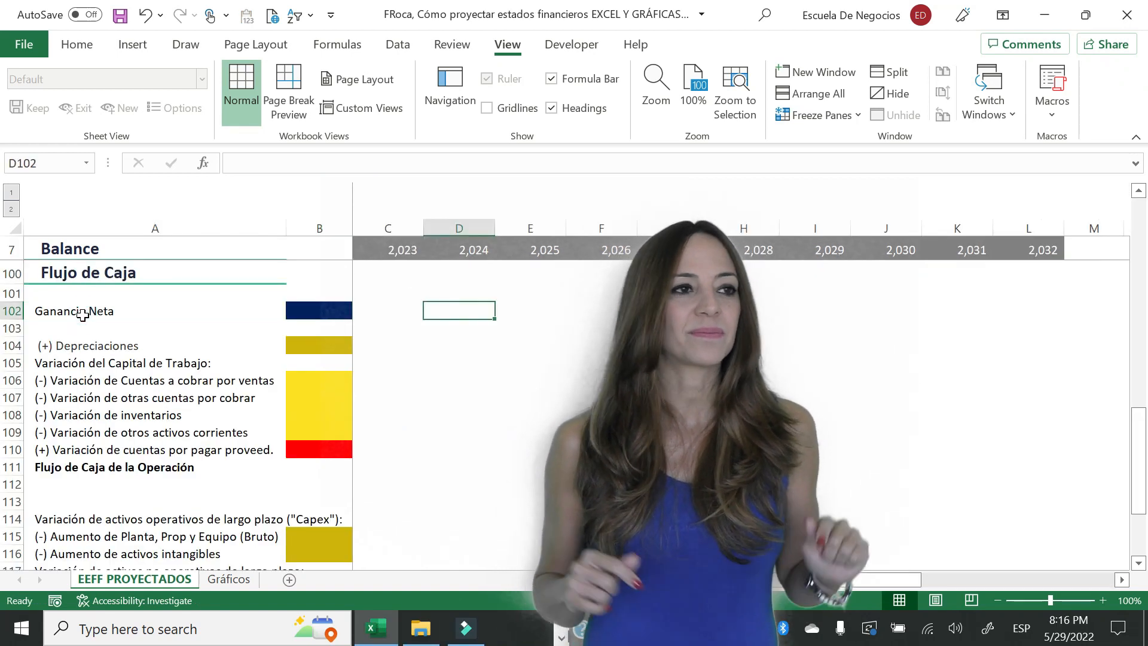
key(Left)
text(=)
key(Right)
key(Right)
key(Right)
key(Right)
key(Right)
key(Right)
key(Right)
key(Right)
key(Right)
key(Right)
key(Right)
key(Right)
key(Right)
key(Right)
key(Right)
key(Right)
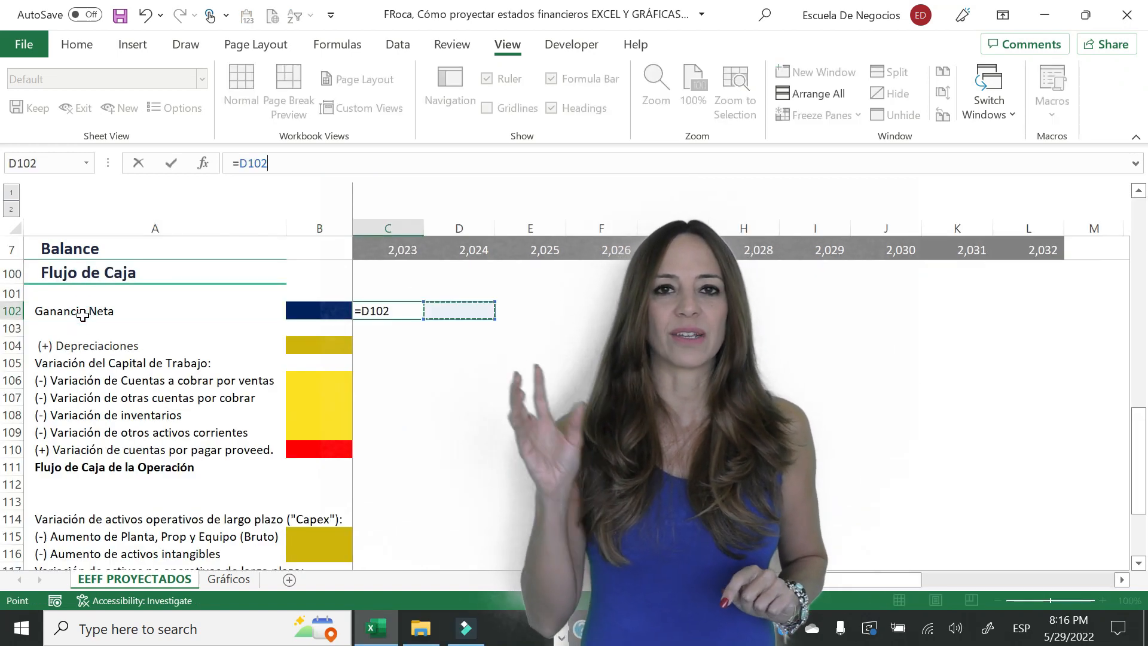
key(Left)
key(Left)
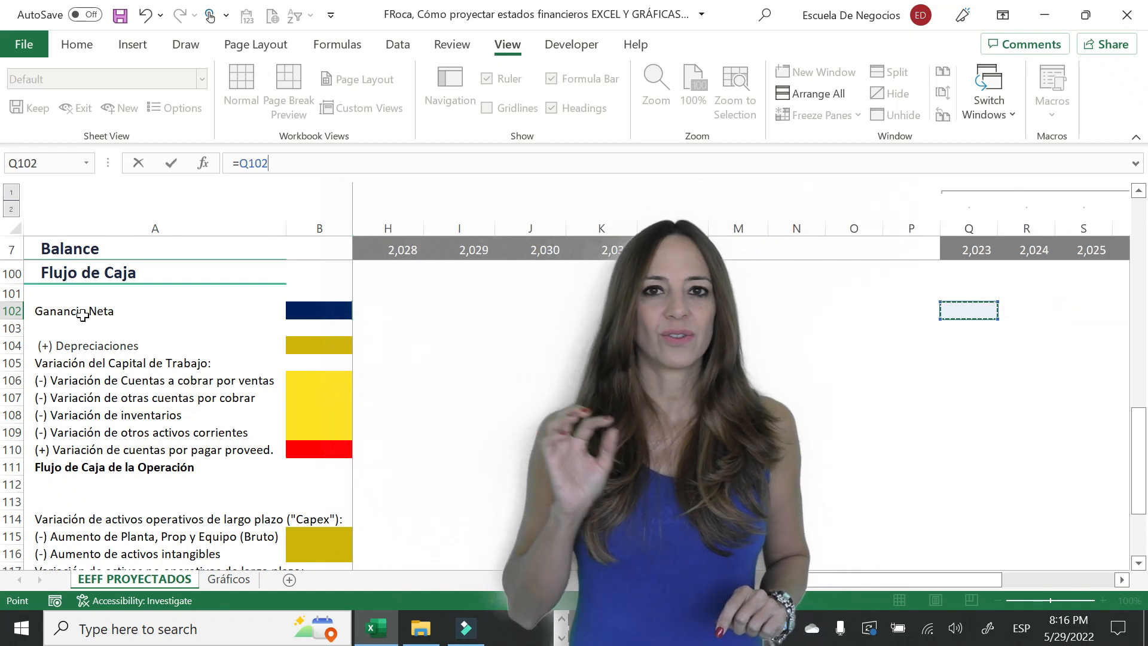
key(Page_Up)
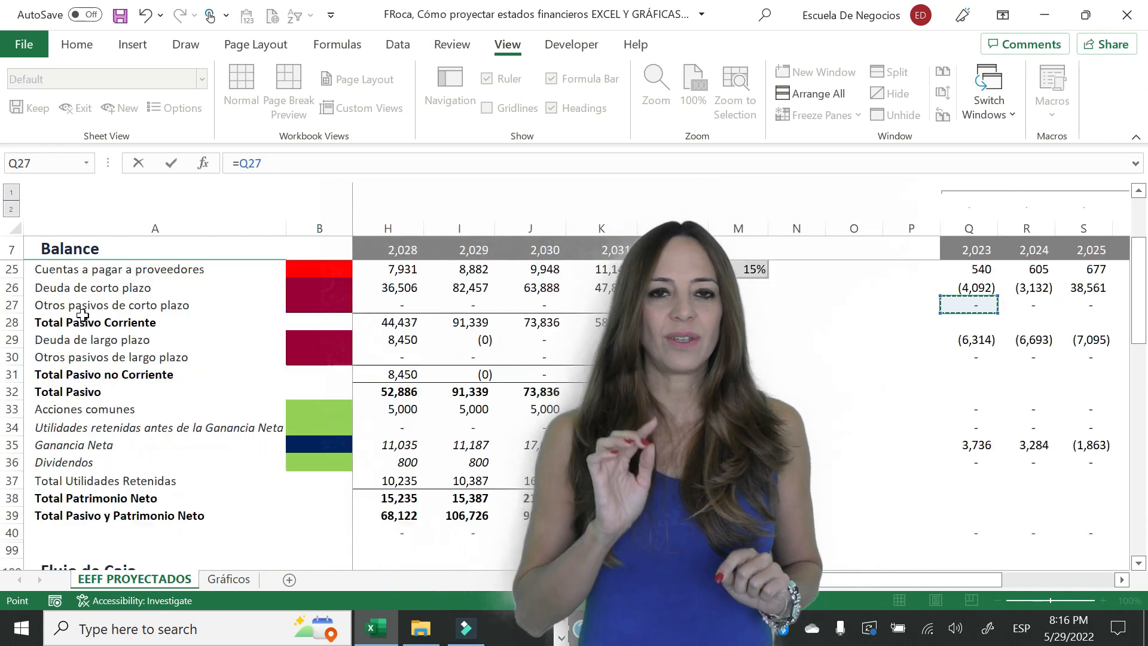
key(Down)
key(Down)
key(Down)
key(Down)
key(Down)
key(Down)
key(Down)
key(Down)
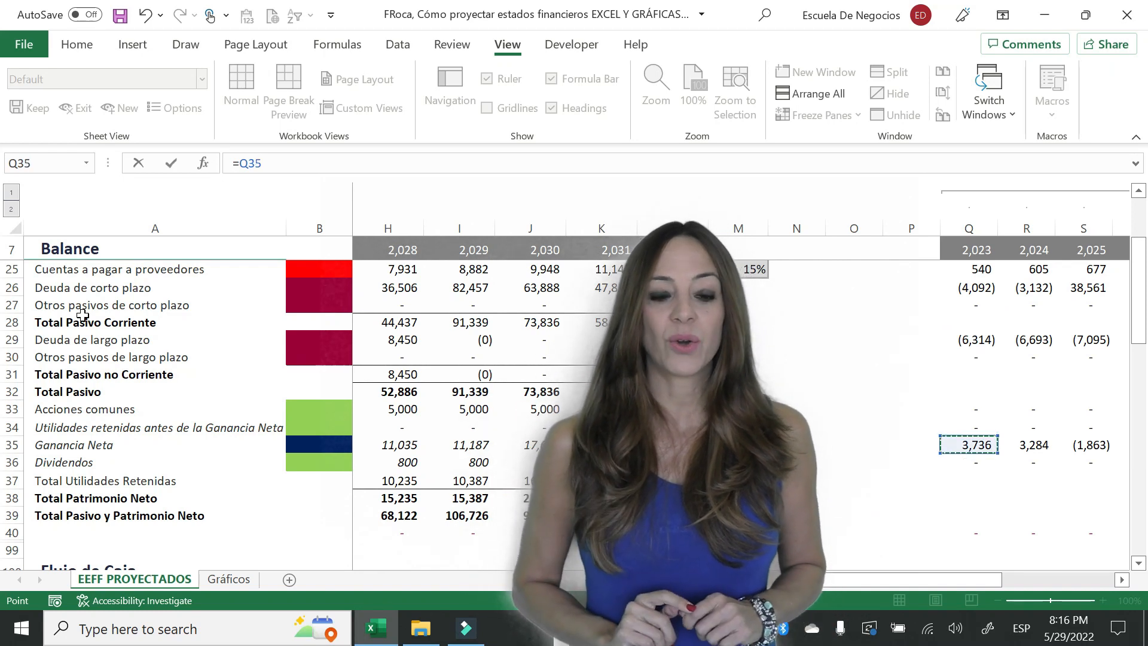
key(Return)
- Link the 2023 (+) Depreciaciones in C104 to the Depreciación acumulada change with =Q16
key(Down)
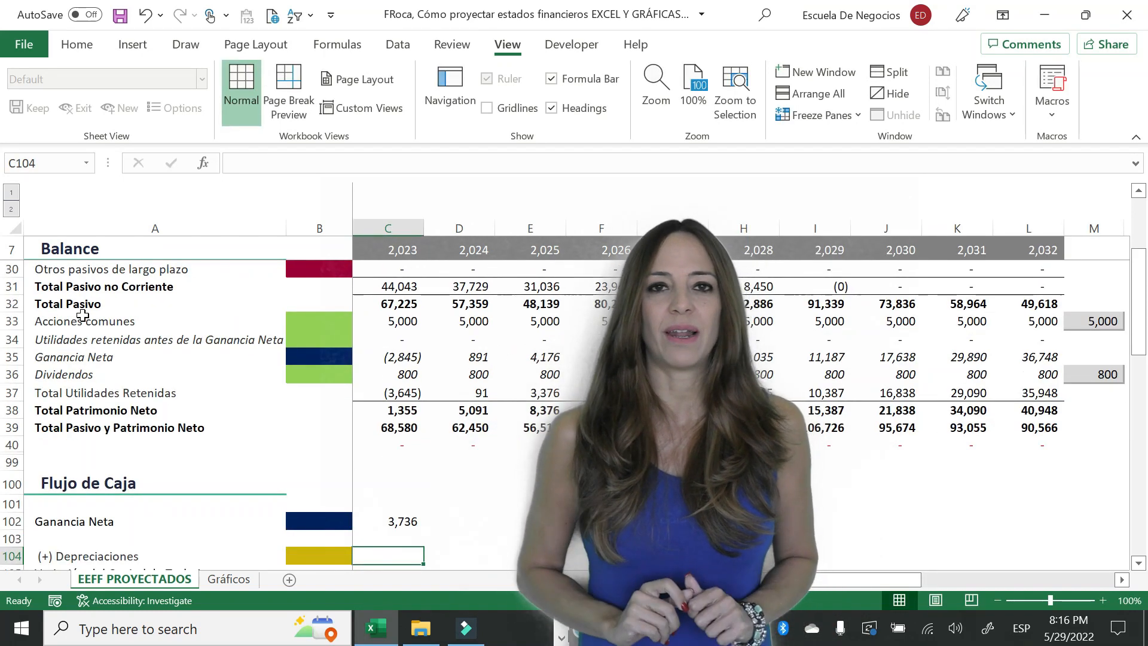
text(=)
key(Right)
key(Right)
key(Right)
key(Right)
key(Right)
key(Right)
key(Right)
key(Right)
key(Right)
key(Right)
key(Right)
key(Right)
key(Right)
key(Right)
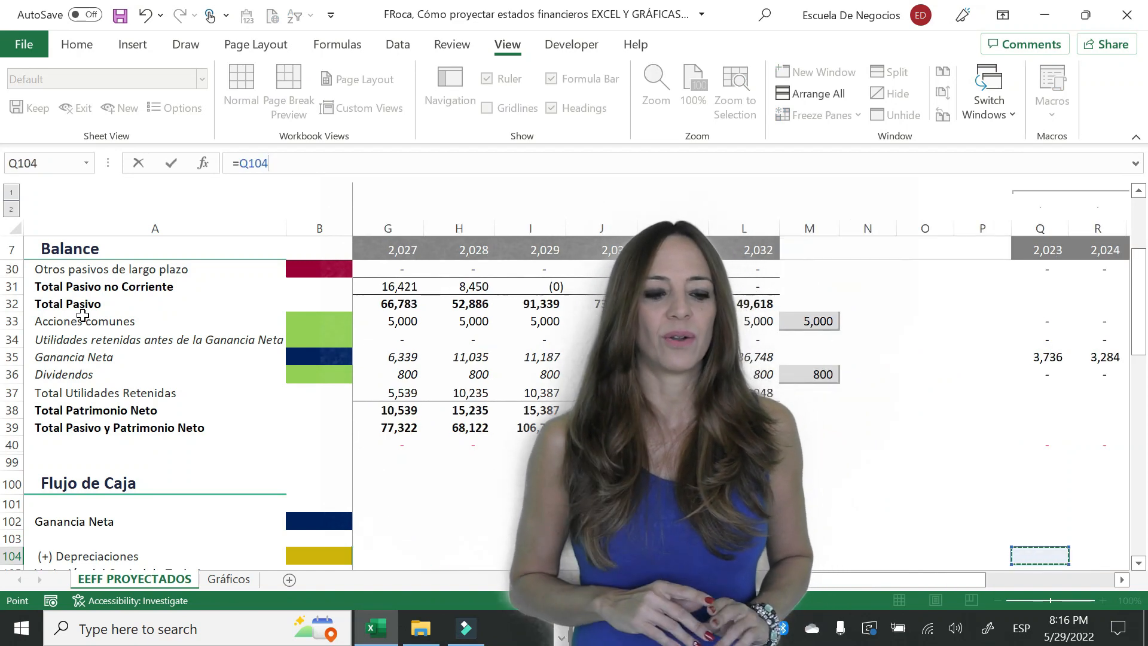
key(Up)
key(Up)
key(Up)
key(Up)
key(Up)
key(Up)
key(Up)
key(Up)
key(Up)
key(Up)
key(Up)
key(Up)
key(Up)
key(Up)
key(Up)
key(Up)
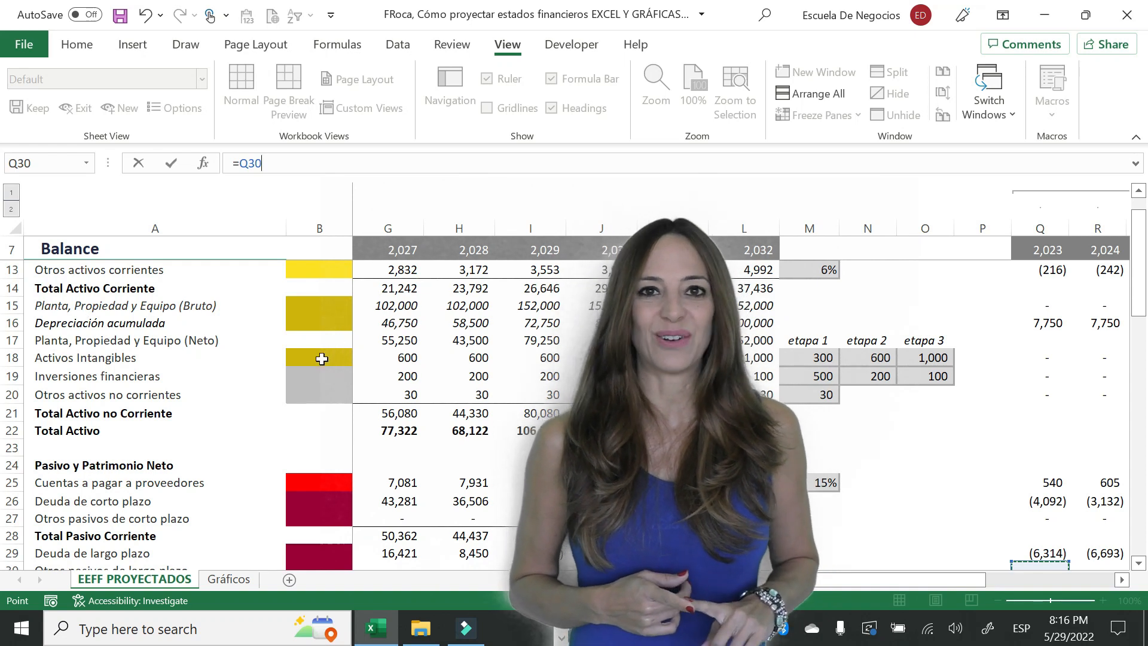
click(1041, 357)
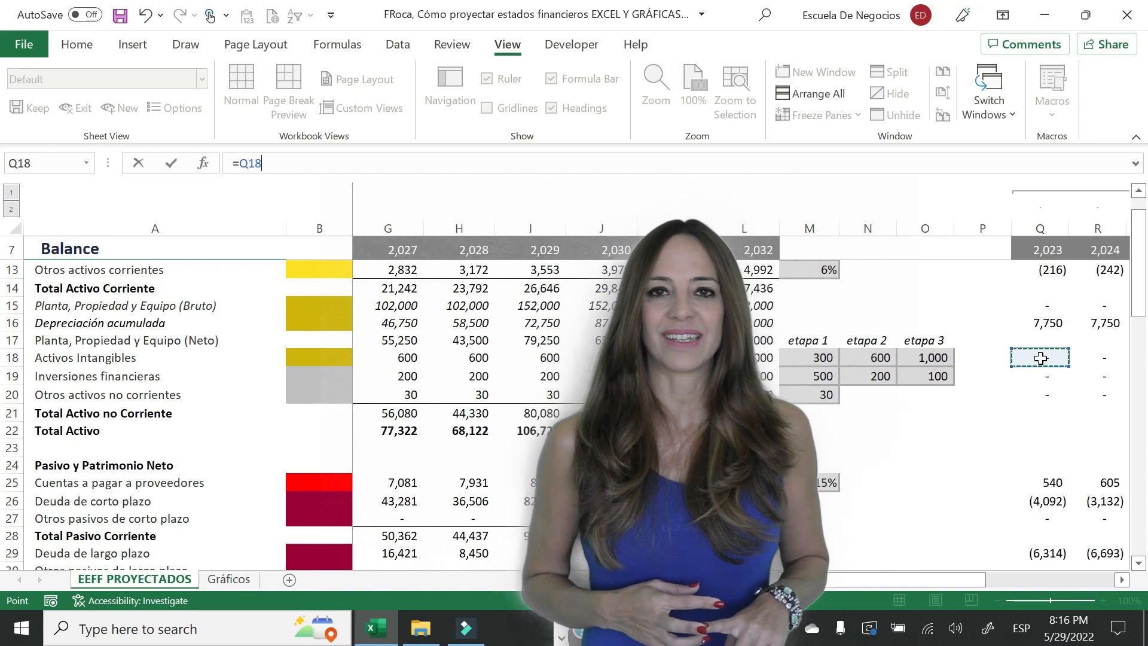
key(Up)
key(Up)
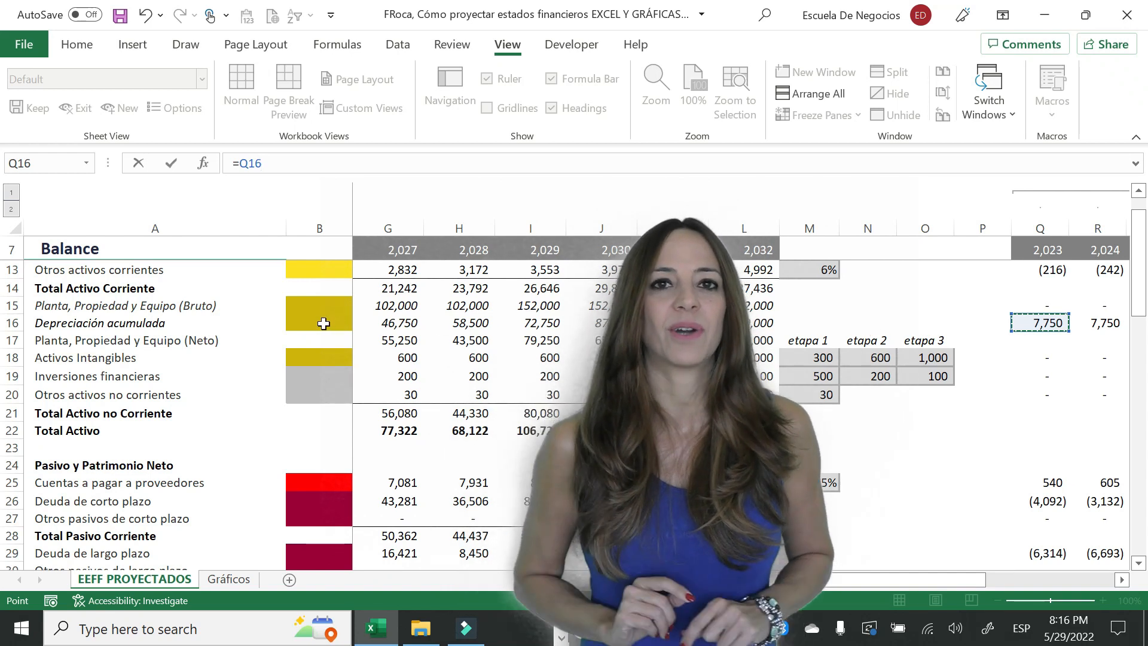
key(Return)
- Link the 2023 Variación de Cuentas a cobrar por ventas in C106 to its balance change with =Q10
key(Down)
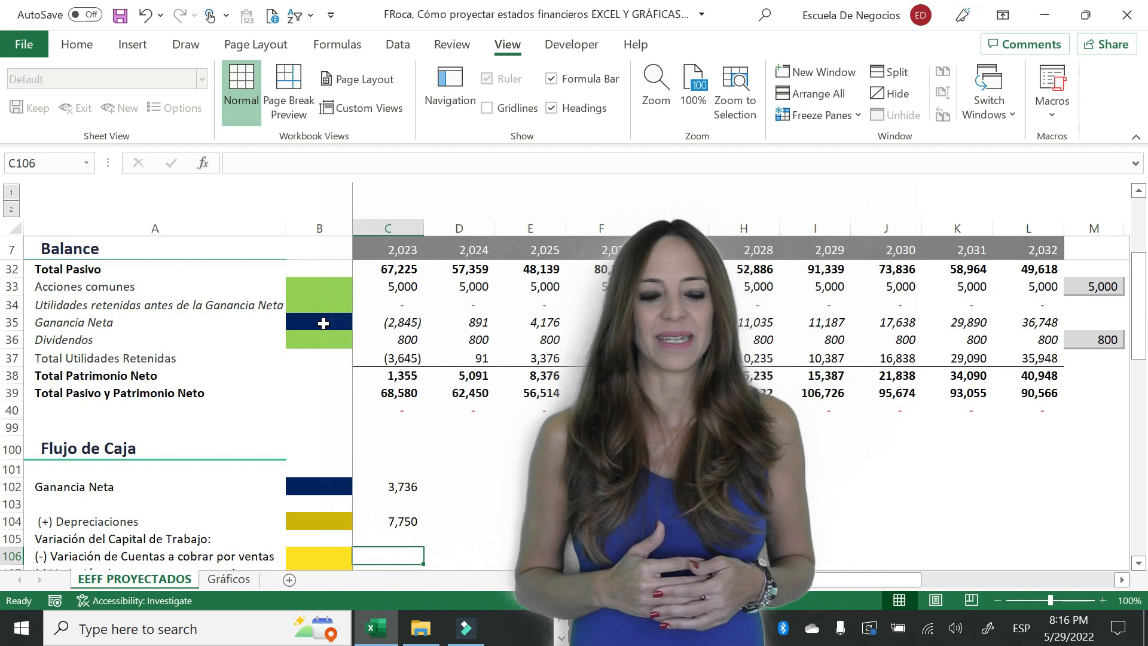
text(=)
key(Right)
key(Right)
key(Right)
key(Right)
key(Right)
key(Right)
key(Right)
key(Right)
key(Right)
key(Right)
key(Right)
key(Right)
key(Right)
key(Right)
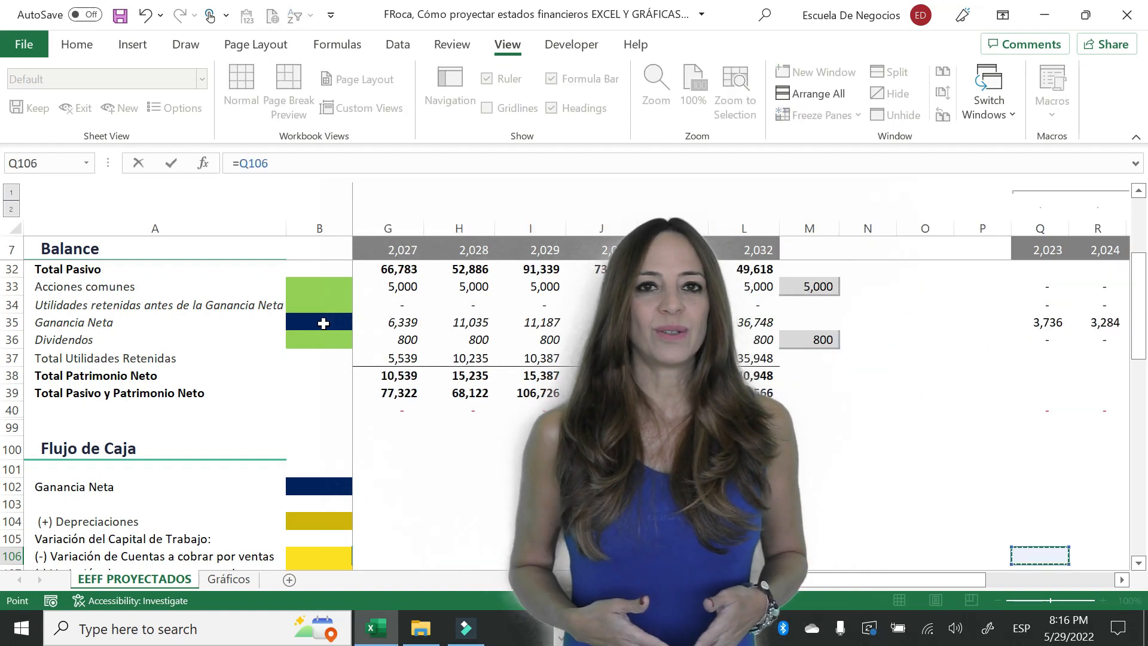
key(Page_Up)
key(Page_Up)
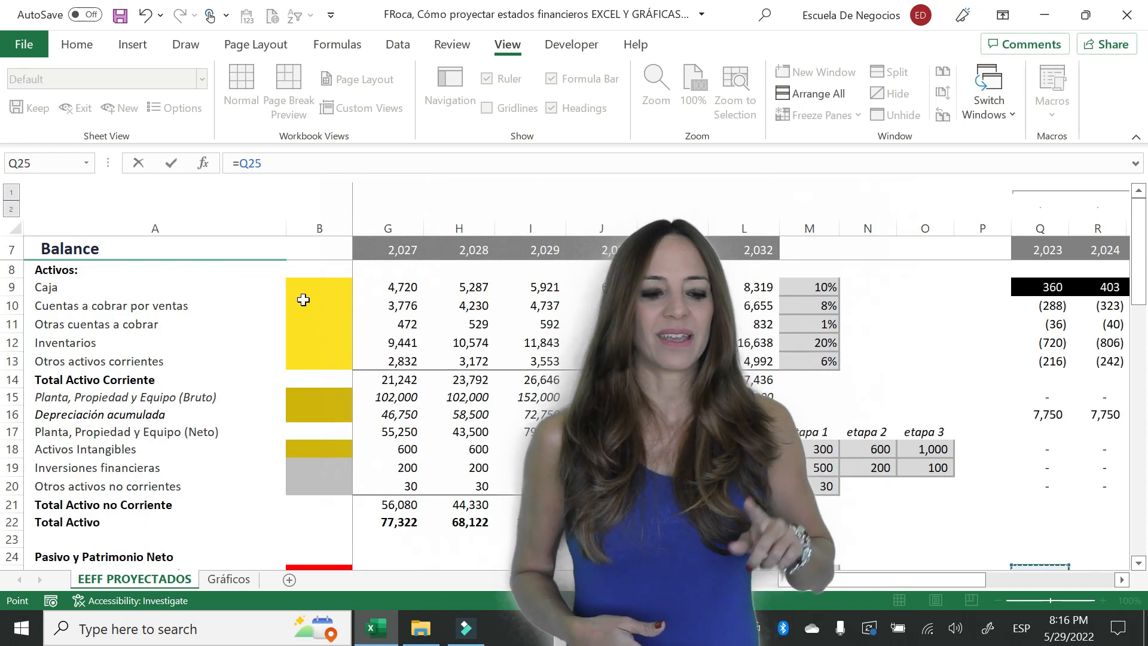
click(1018, 308)
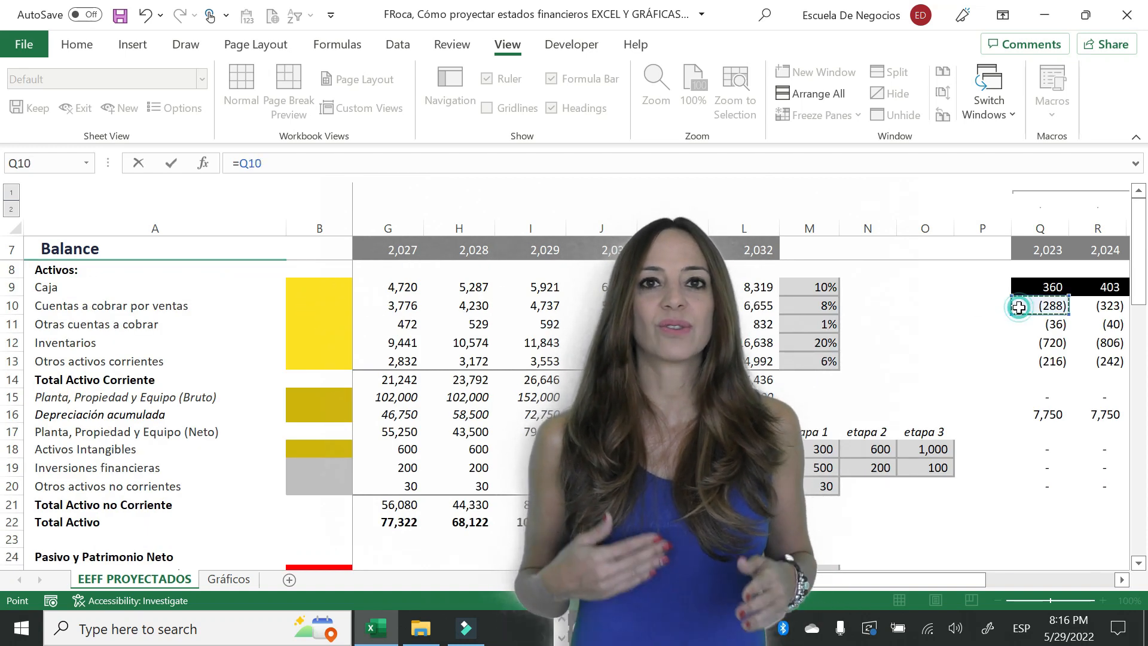
key(Return)
- Copy the C106 formula down to C109 for the other receivables, inventory and other current asset variations
key(Up)
key(ctrl+c)
key(shift+Down)
key(shift+Down)
key(shift+Down)
key(Return)
- Link C110 to the 2023 Cuentas a pagar a proveedores change and C115 to the Planta, Propiedad y Equipo (Bruto) change with =Q15
key(Down)
key(Down)
key(Down)
key(Down)
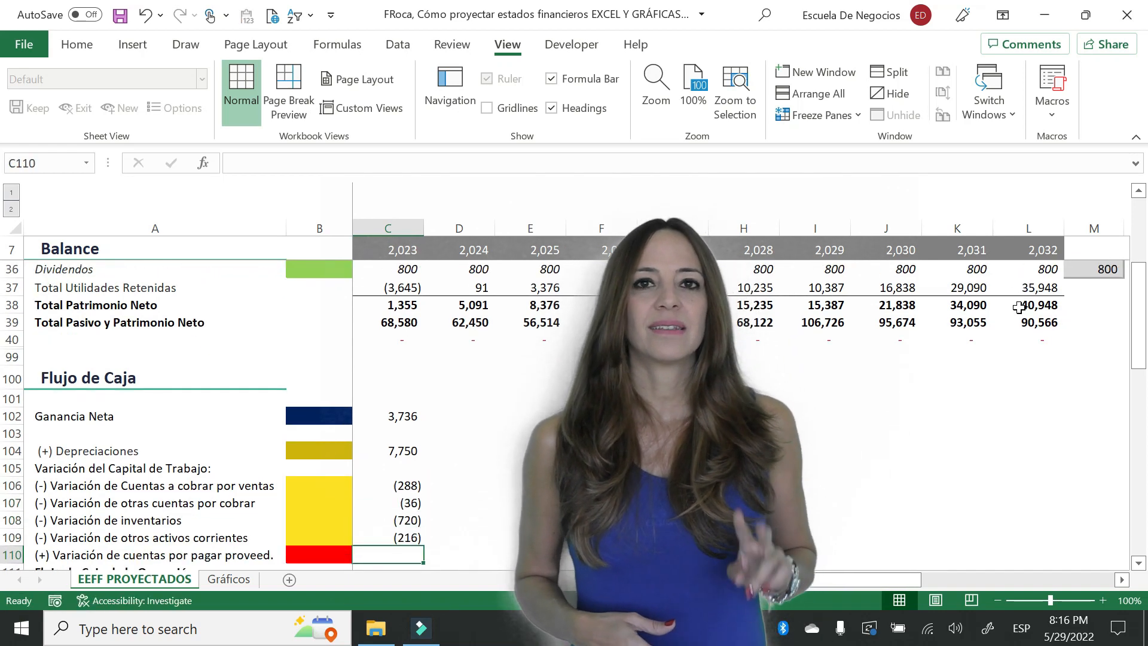
text(=)
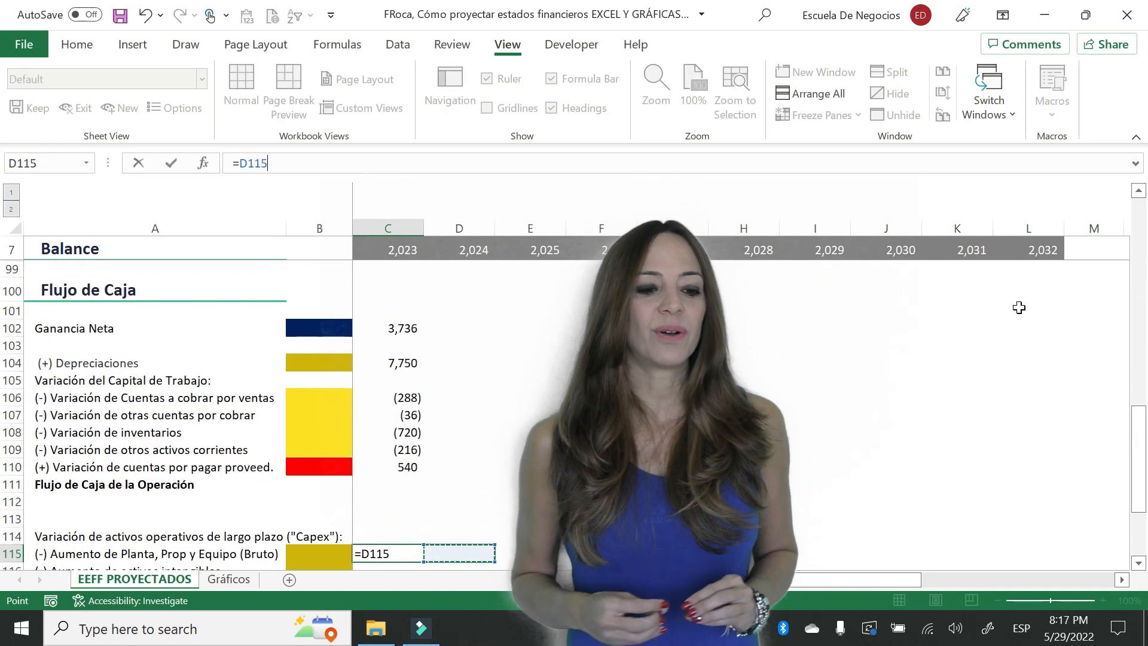
key(Right)
key(Right)
key(Right)
key(Right)
key(Right)
key(Right)
key(Right)
key(Right)
key(Right)
key(Right)
key(Right)
key(Right)
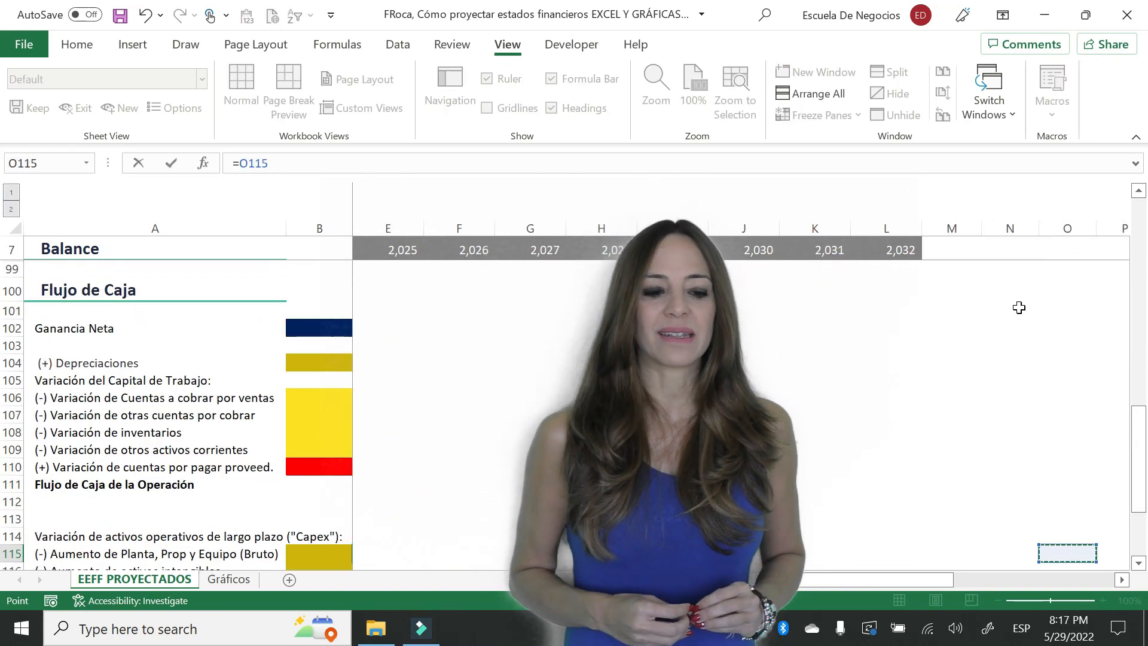
key(Right)
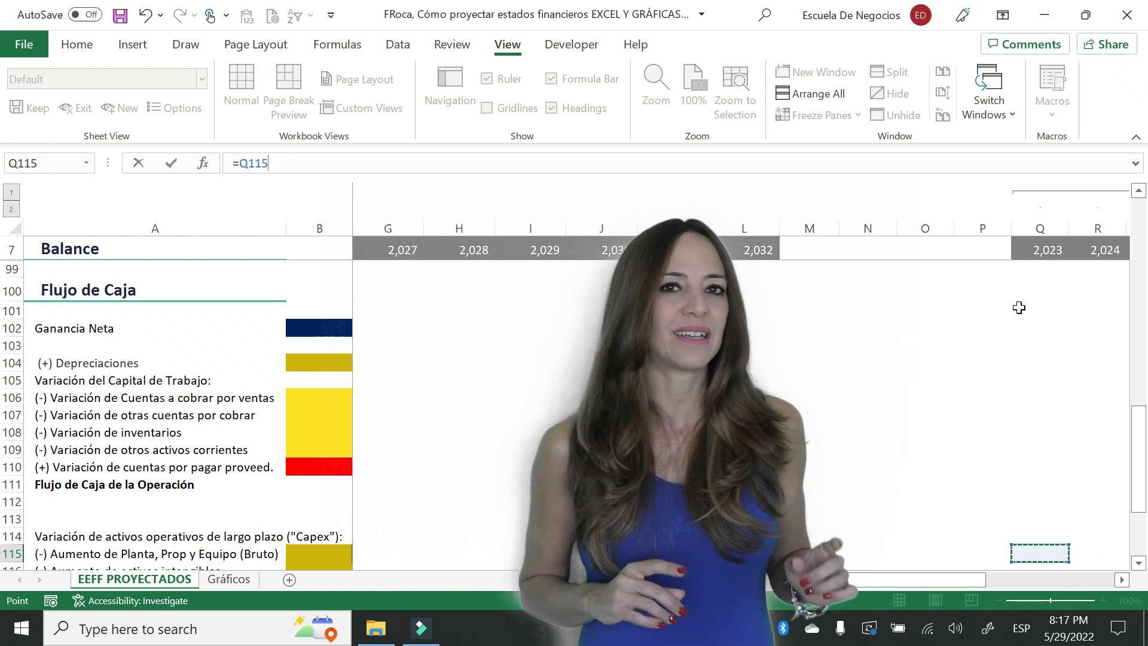
key(Page_Up)
key(Page_Up)
key(Page_Up)
key(Page_Up)
key(Page_Up)
key(Page_Up)
key(Page_Up)
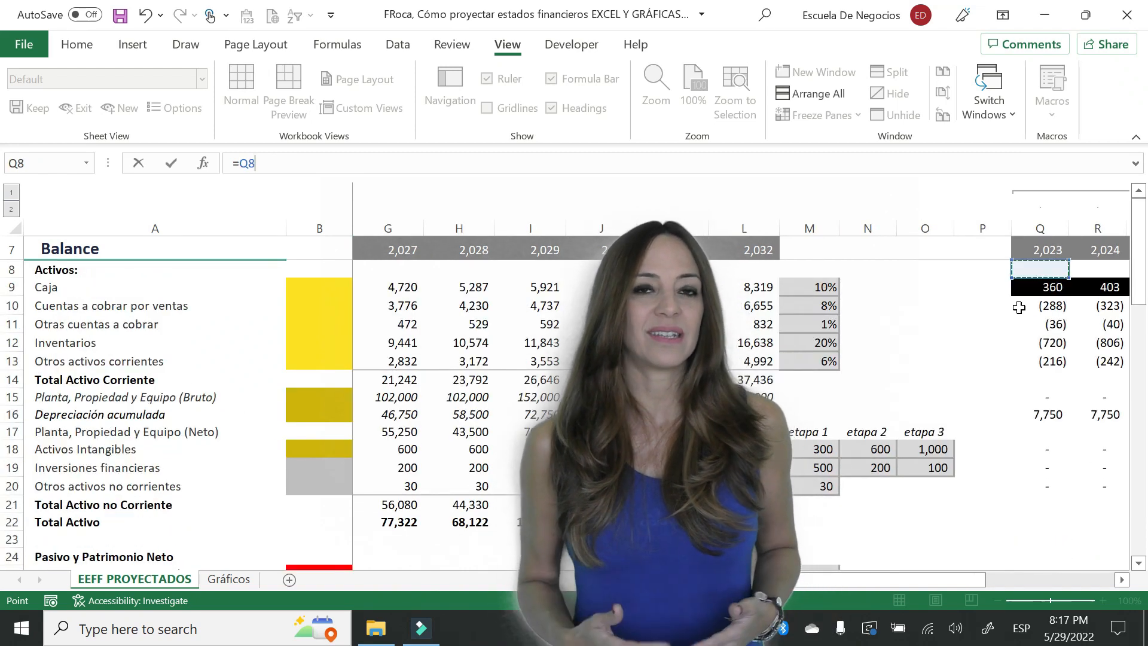
key(Down)
key(Down)
key(Down)
key(Down)
key(Down)
key(Down)
key(Down)
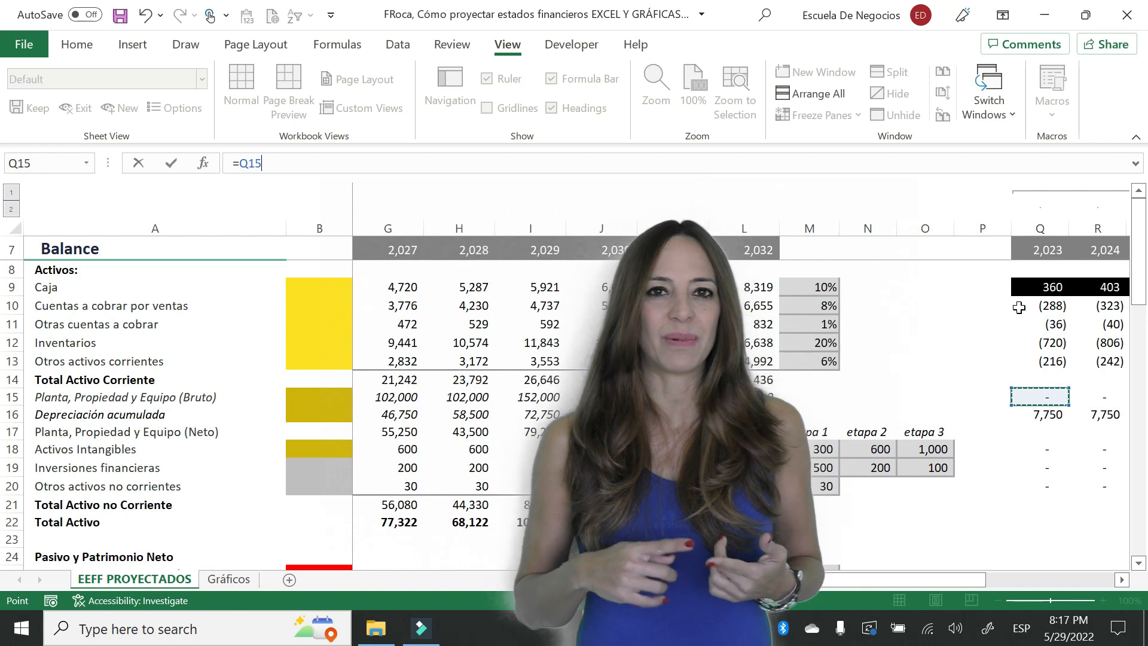
key(Return)
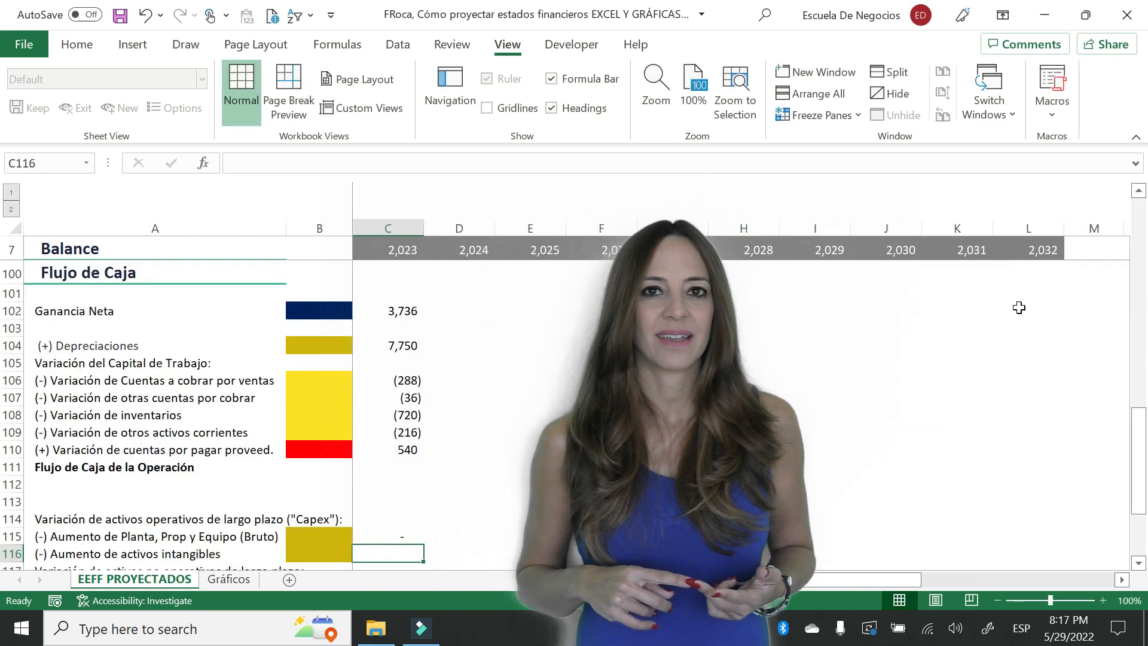
key(Up)
key(ctrl+c)
key(Down)
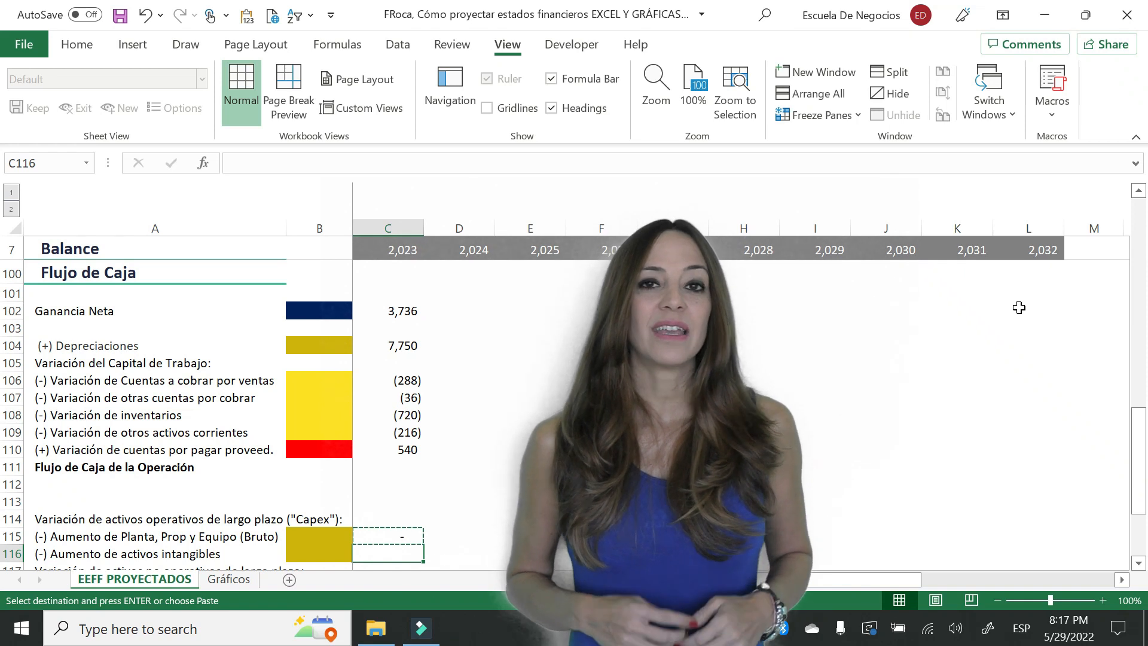
- Link the 2023 Aumento de activos intangibles in C116 to the Activos Intangibles change with =Q18
text(=)
key(Right)
key(Right)
key(Right)
key(Right)
key(Right)
key(Right)
key(Right)
key(Right)
key(Right)
key(Right)
key(Right)
key(Right)
key(Right)
key(Right)
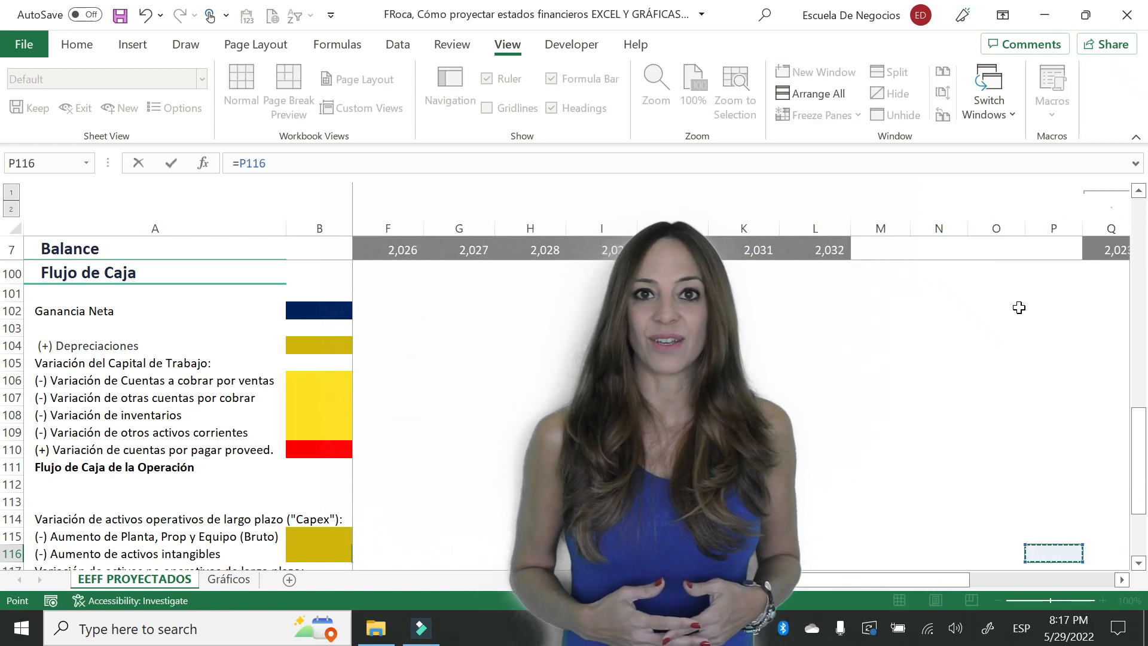
key(Page_Up)
key(Page_Up)
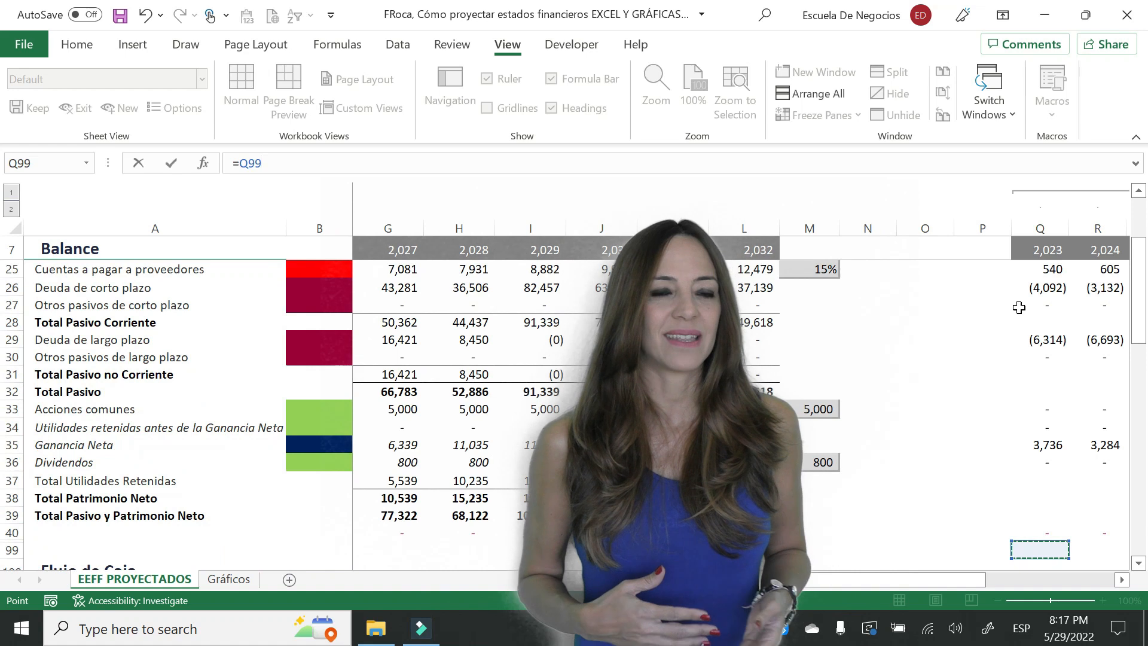
key(Up)
key(Up)
key(Up)
key(Up)
key(Up)
key(Up)
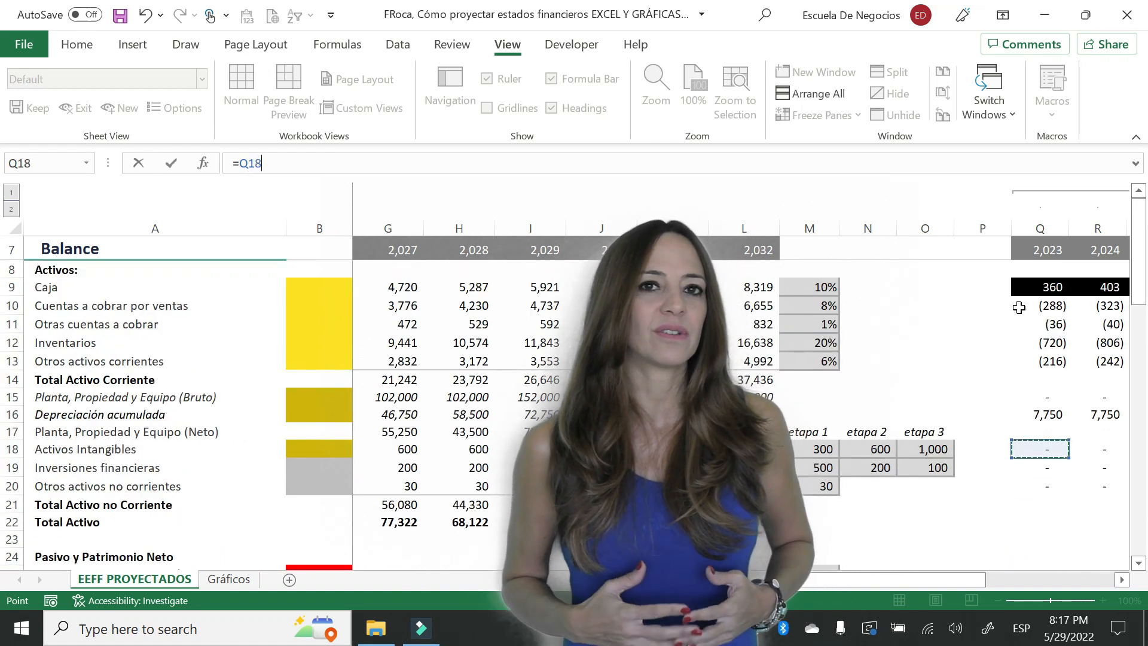
key(Return)
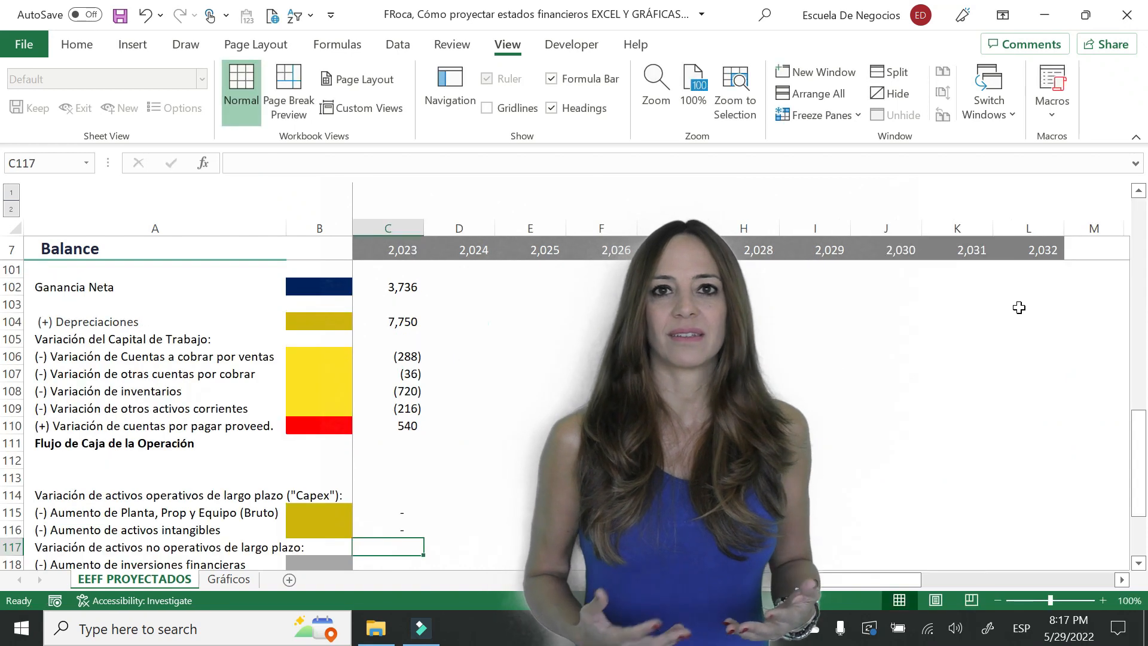
- Link the 2023 Aumento de inversiones financieras in C118 to the Inversiones financieras change with =Q19
key(Down)
text(=)
key(Right)
key(Right)
key(Right)
key(Right)
key(Right)
key(Right)
key(Right)
key(Right)
key(Right)
key(Right)
key(Right)
key(Right)
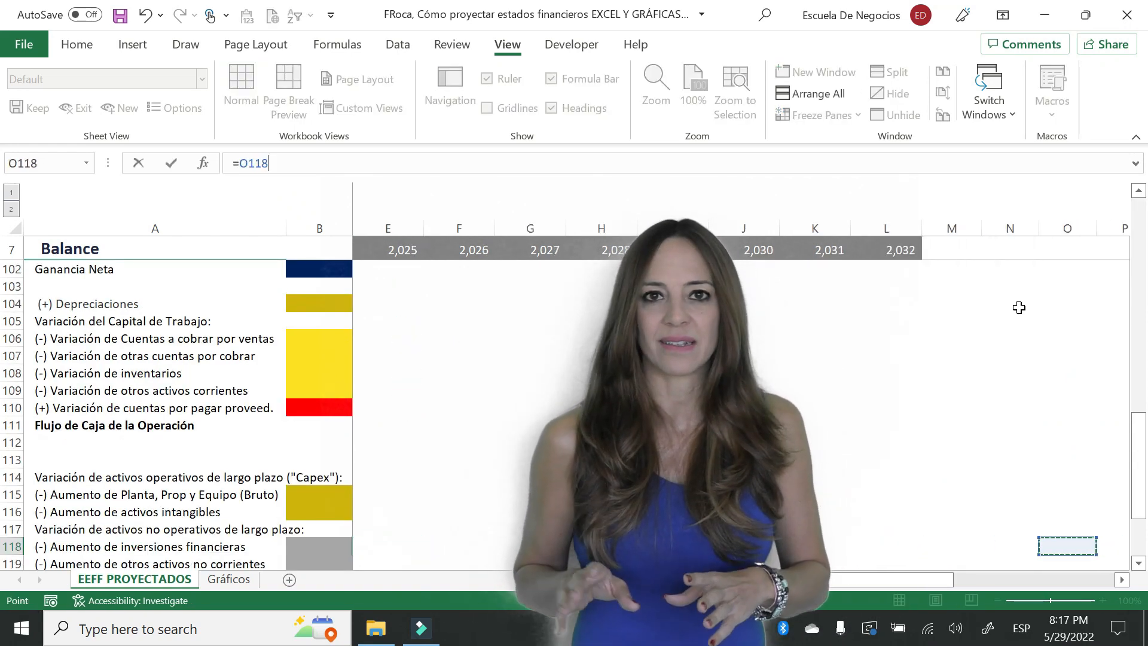
key(Right)
key(Right)
key(Page_Up)
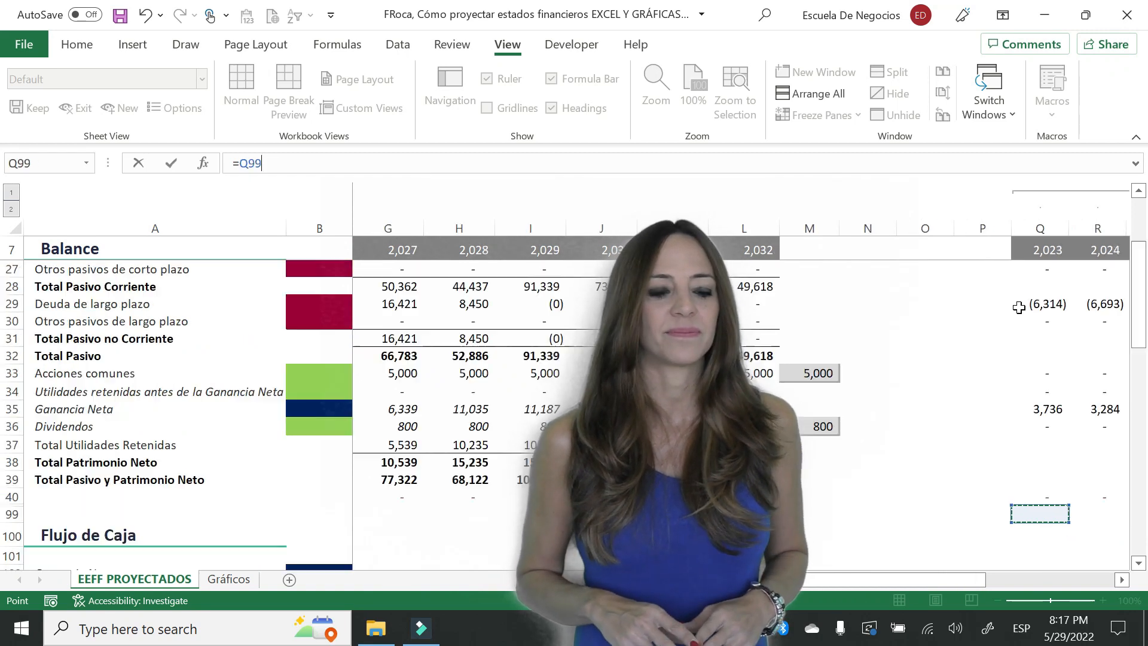
key(Page_Up)
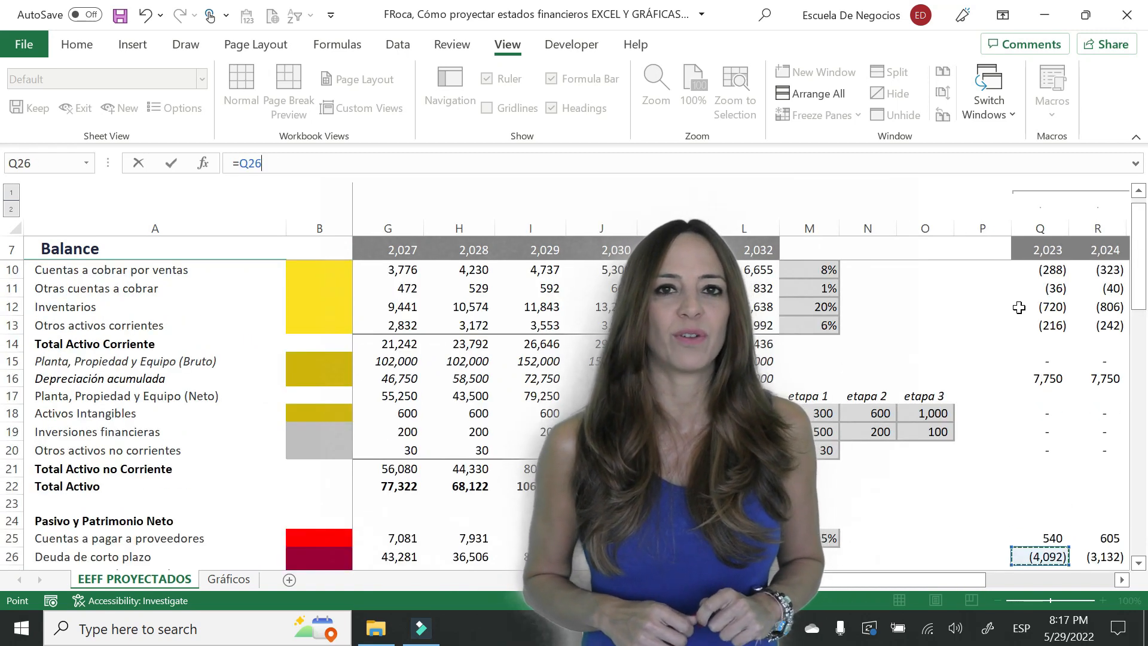
key(Up)
key(Up)
key(Up)
key(Up)
key(Up)
key(Up)
key(Up)
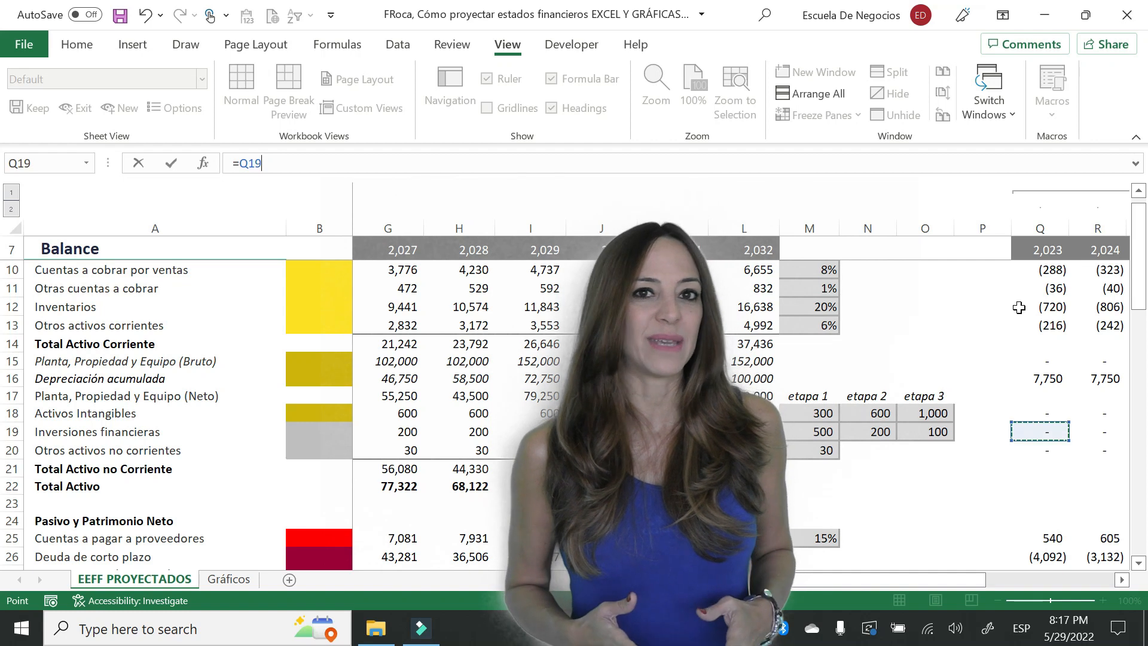
key(Page_Down)
key(Escape)
- Link the 2023 otros activos no corrientes and acciones rows to their balance changes, and copy C123 down to C124 as =Q34
key(Up)
key(ctrl+c)
key(Down)
key(ctrl+v)
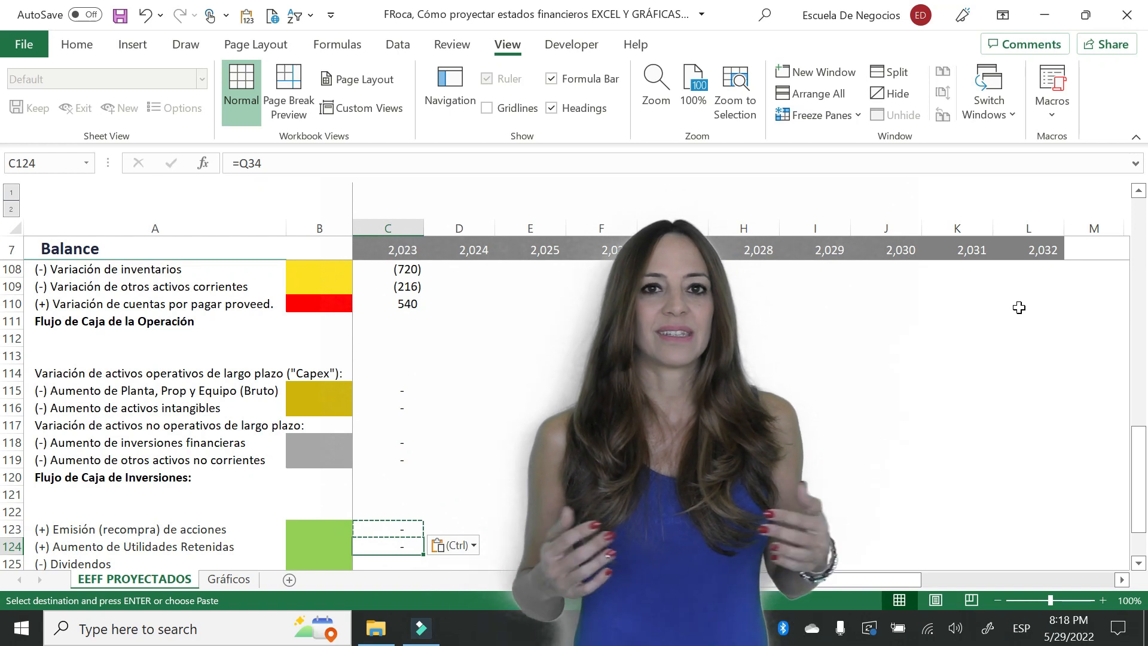
- Link the 2023 Dividendos in C125 to the Dividendos balance change with =Q36
key(Down)
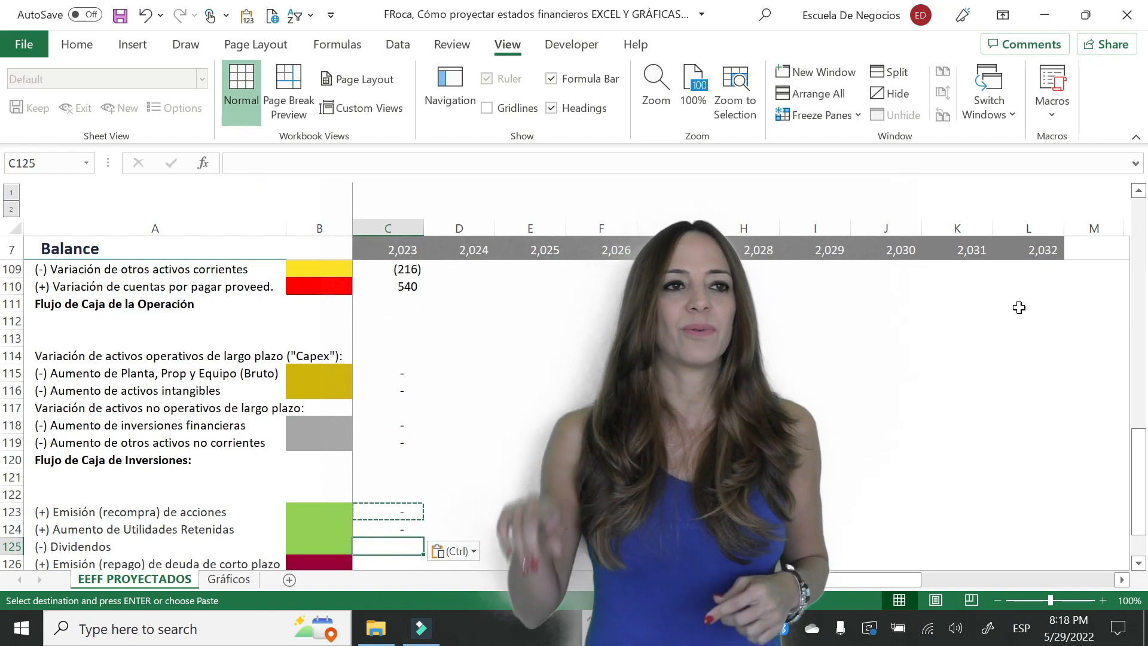
text(=)
key(Right)
key(Right)
key(Right)
key(Right)
key(Right)
key(Right)
key(Right)
key(Right)
key(Right)
key(Right)
key(Right)
key(Right)
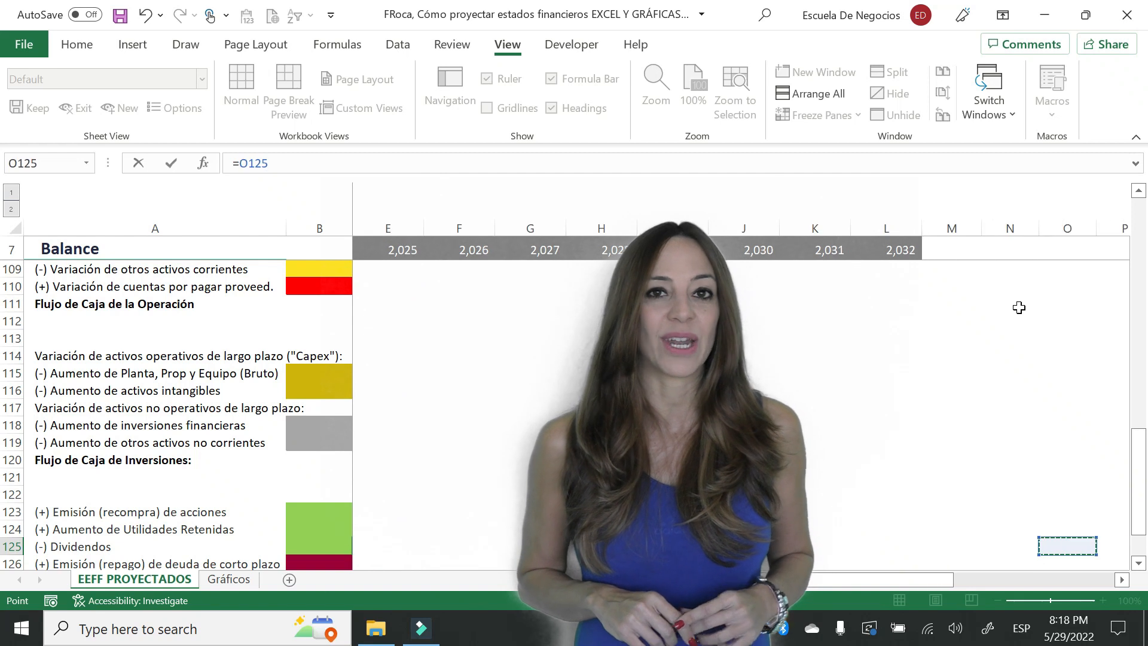
key(Right)
key(Right)
key(Up)
key(Up)
key(Up)
key(Up)
key(Up)
key(Up)
key(Up)
key(Up)
key(Up)
key(Up)
key(Up)
key(Up)
key(Up)
key(Up)
key(Up)
key(Up)
key(Up)
key(Up)
key(Up)
key(Up)
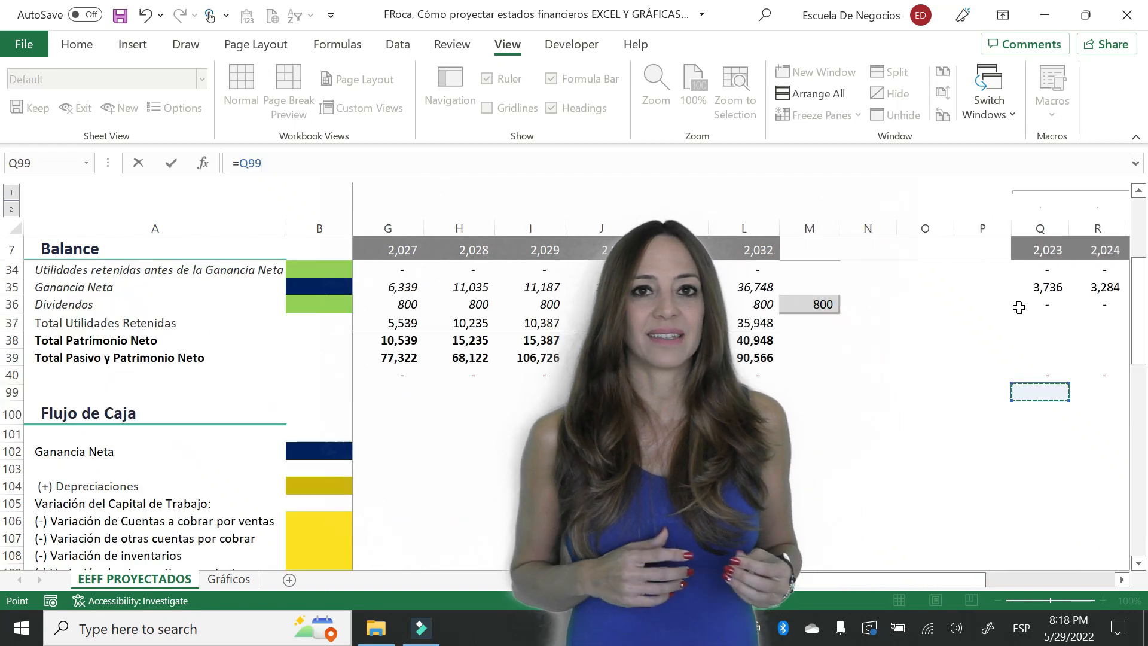
key(Up)
key(Up)
key(Up)
key(Up)
key(Up)
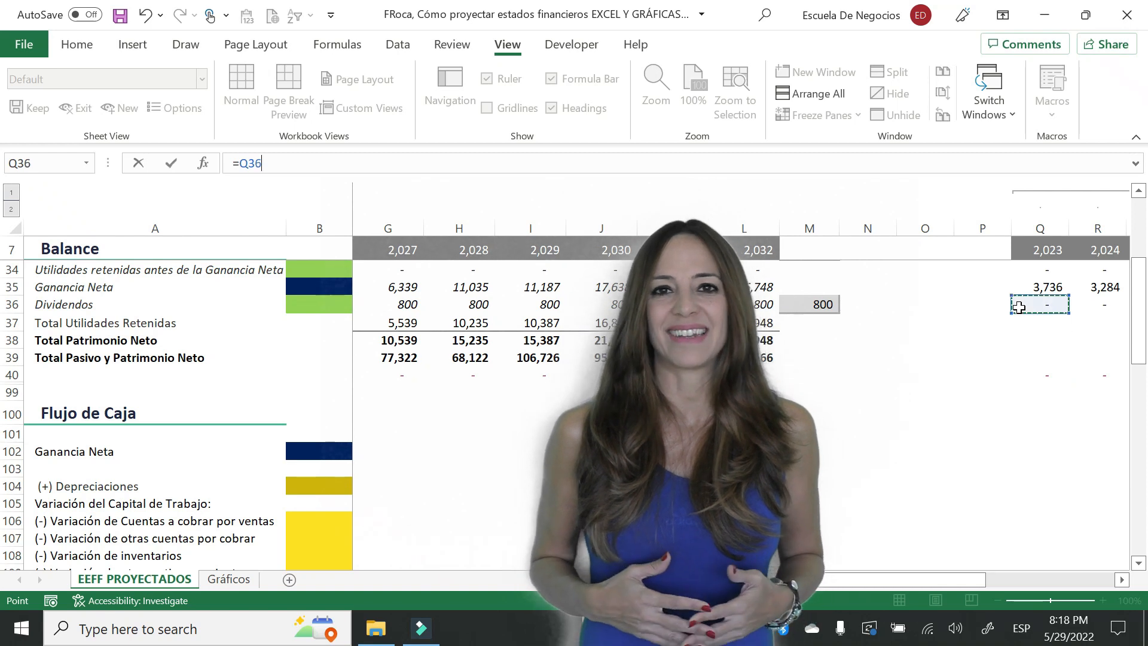
key(Escape)
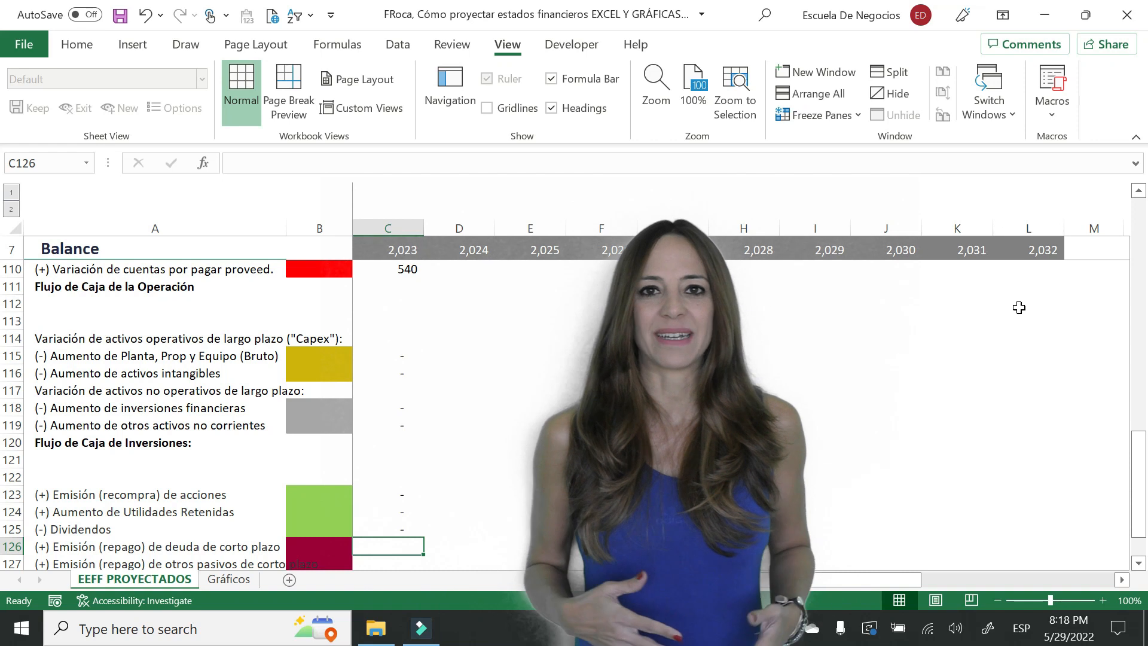
- Link the 2023 short-term and long-term debt and other liability rows, C126 to C129, to their balance changes
text(=)
key(Right)
key(Right)
key(Right)
key(Right)
key(Right)
key(Right)
key(Right)
key(Right)
key(Right)
key(Right)
key(Right)
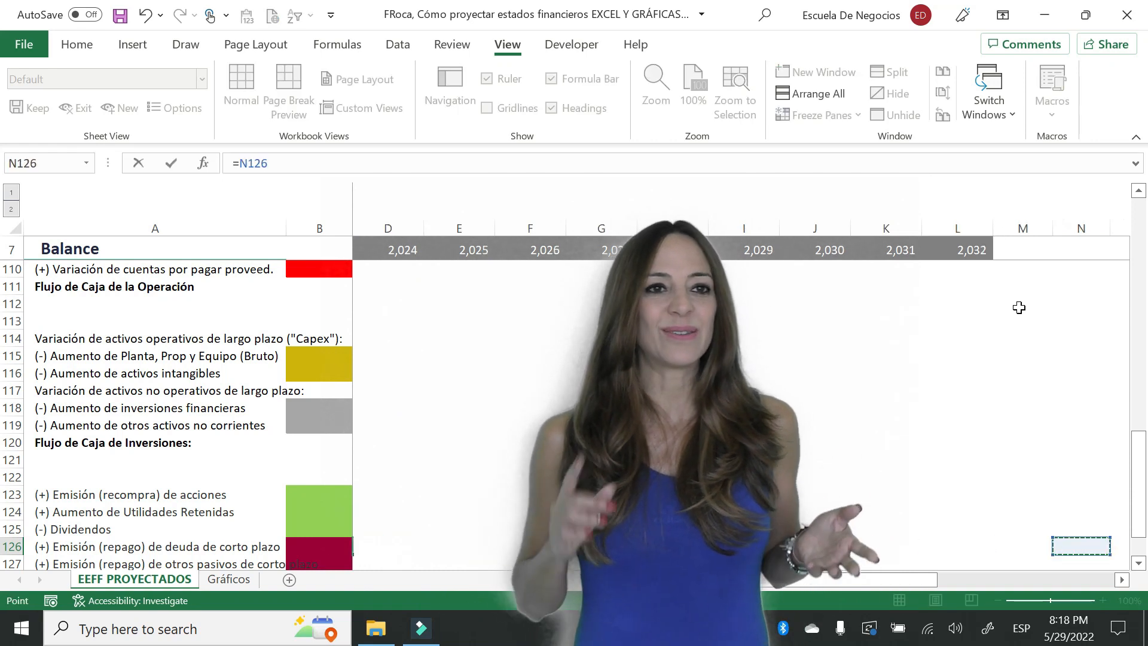
key(Right)
key(Right)
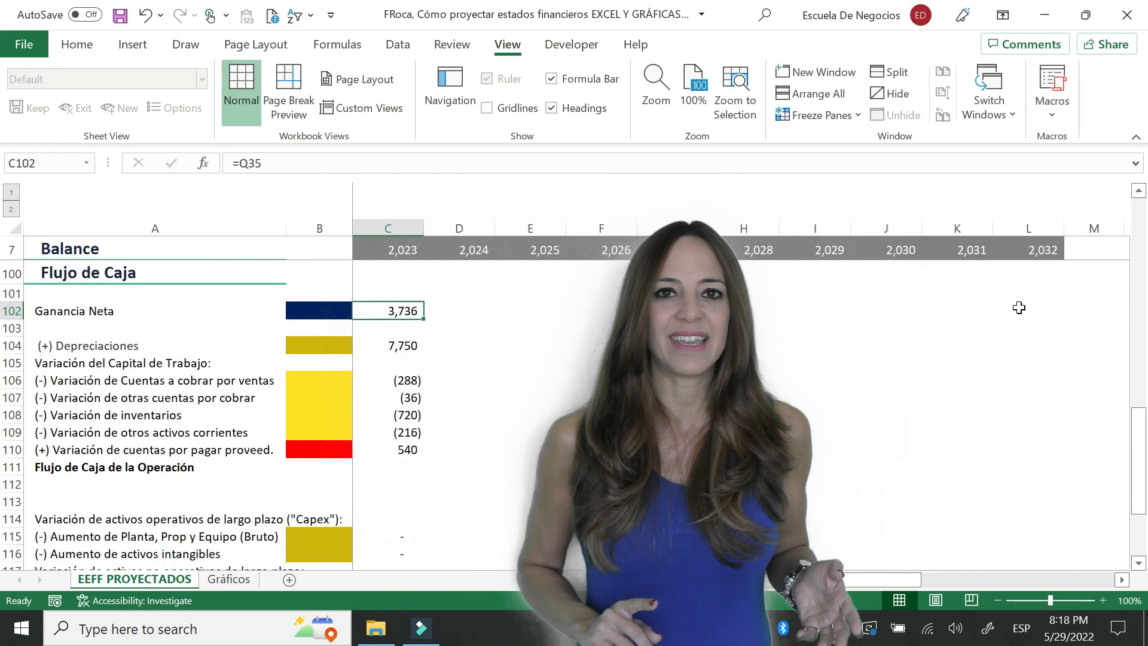
key(Down)
key(Down)
key(Down)
key(Down)
key(Down)
key(Down)
key(Down)
key(Down)
key(Down)
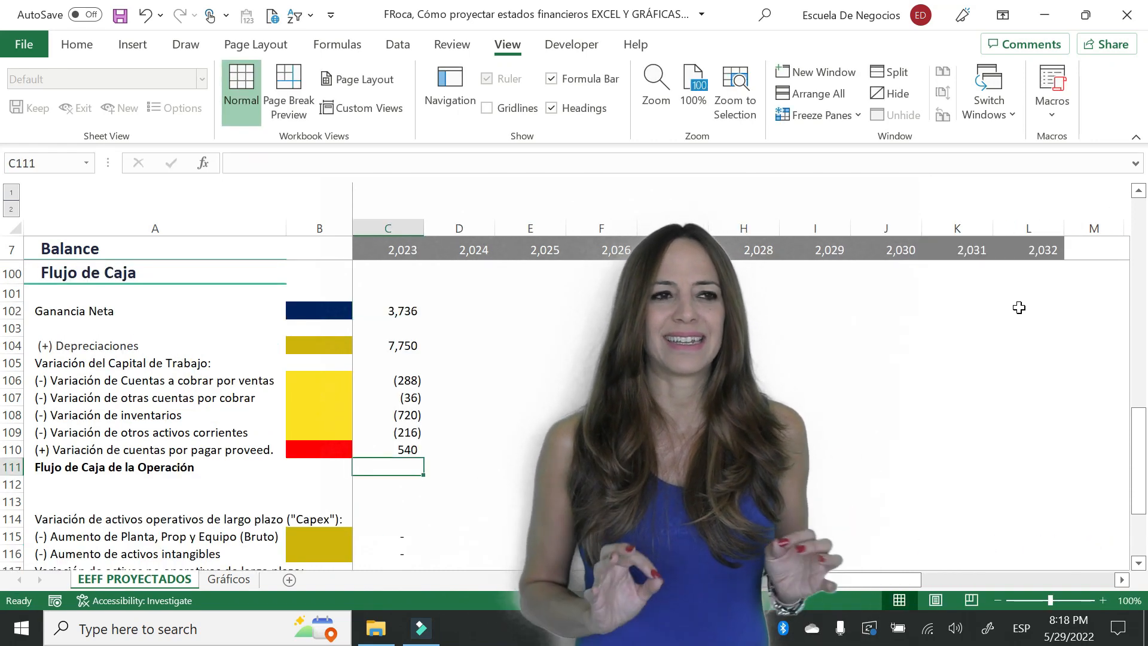
- Total the 2023 Flujo de Caja de la Operación in C111 by summing C102:C110
text(=Sum()
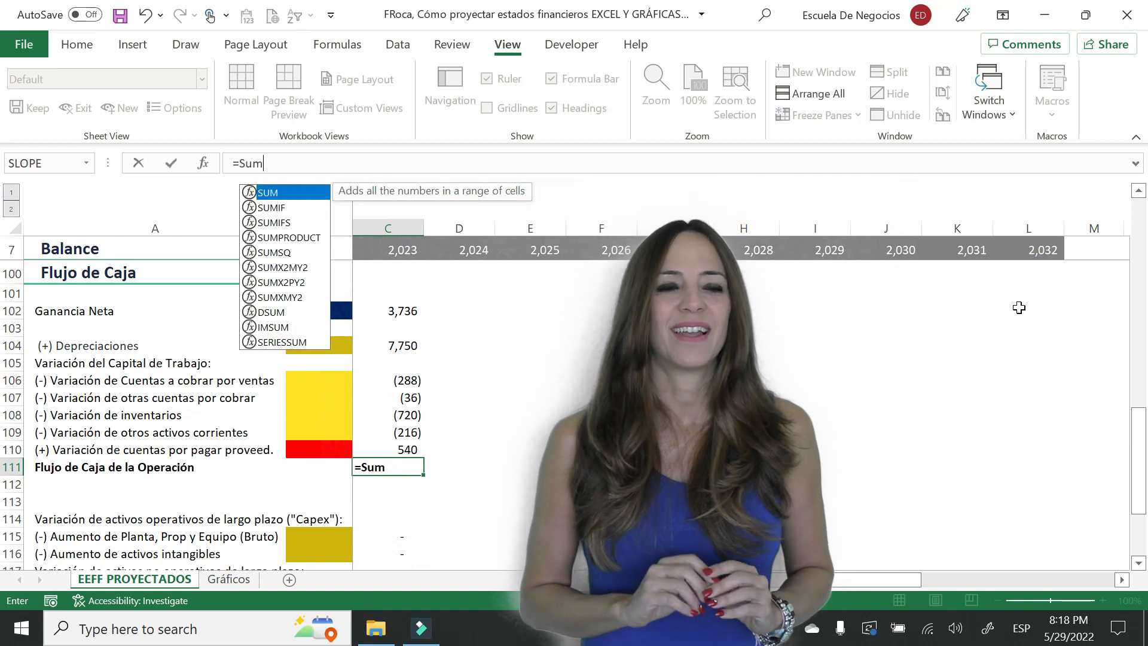
key(Up)
key(shift+Up)
key(shift+Up)
key(shift+Up)
key(shift+Up)
key(shift+Up)
key(shift+Up)
key(shift+Up)
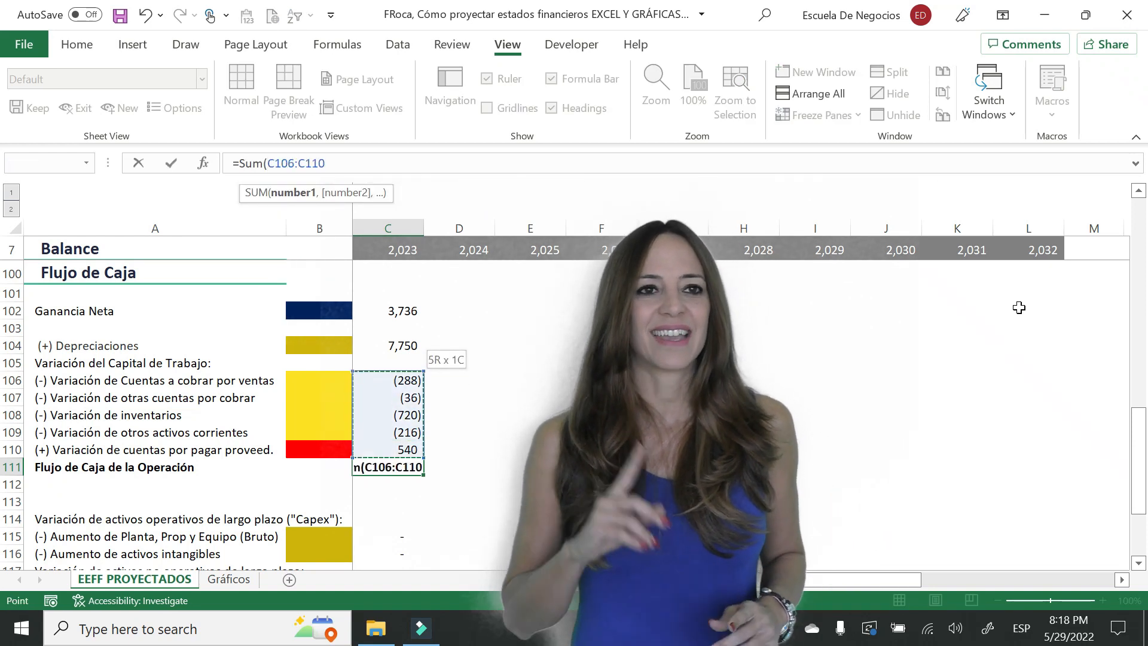
key(shift+Up)
key(shift+Up)
key(shift+Down)
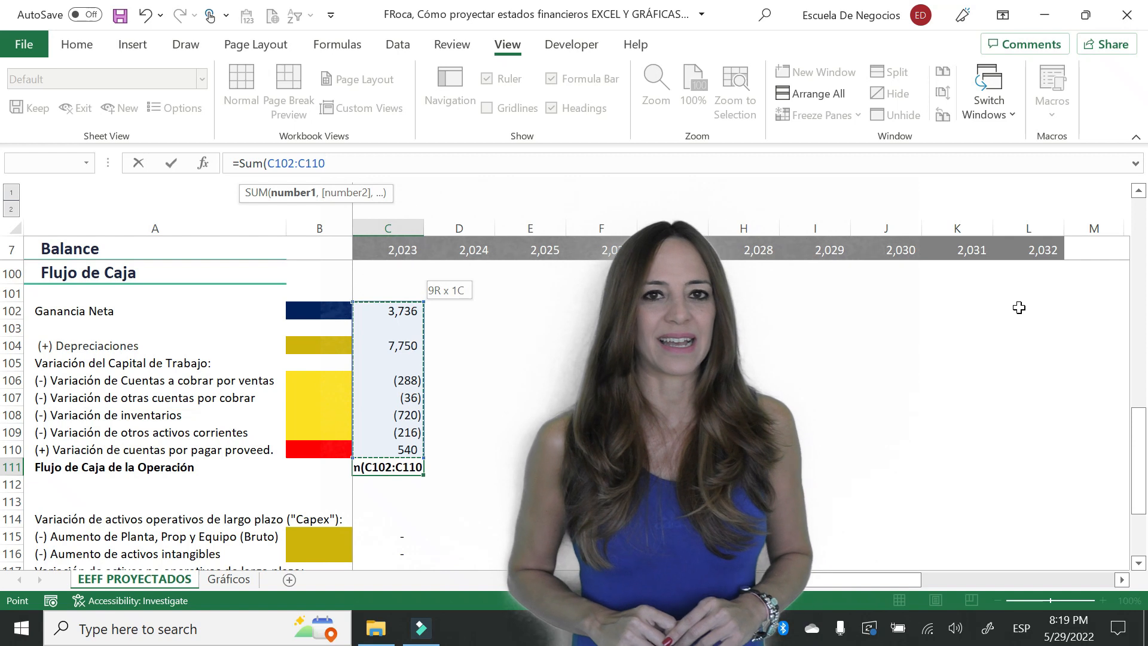
key(Return)
- Total the 2023 investment rows in C120 for Flujo de Caja de Inversiones
key(Down)
key(Down)
key(Down)
key(Down)
key(Down)
key(Down)
key(Down)
key(Down)
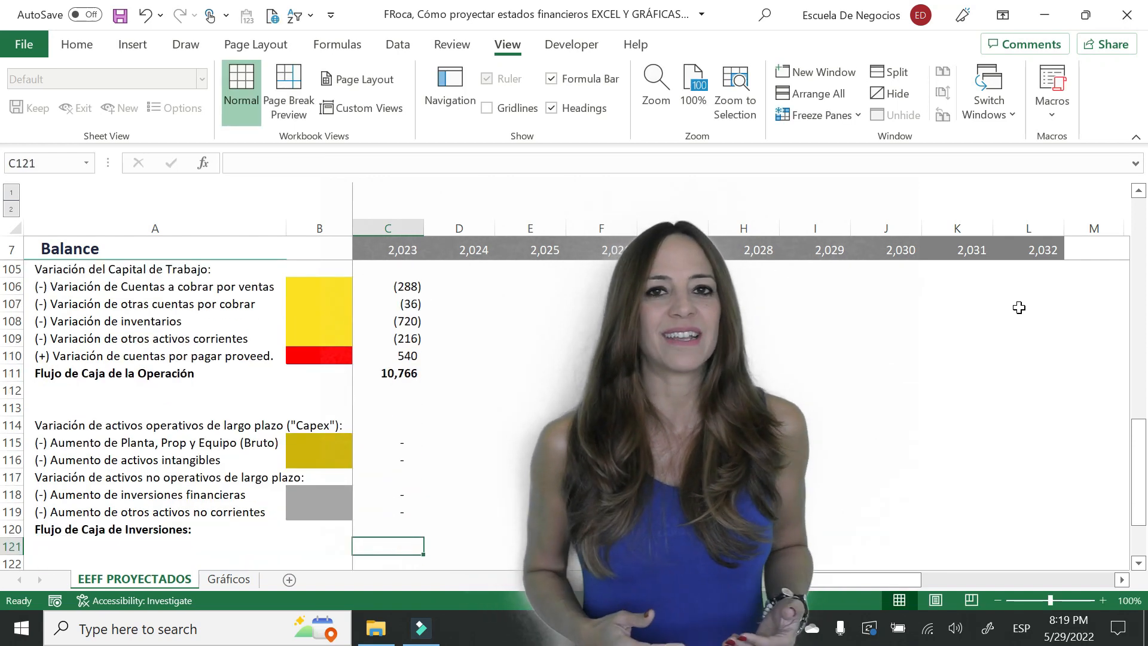
key(Up)
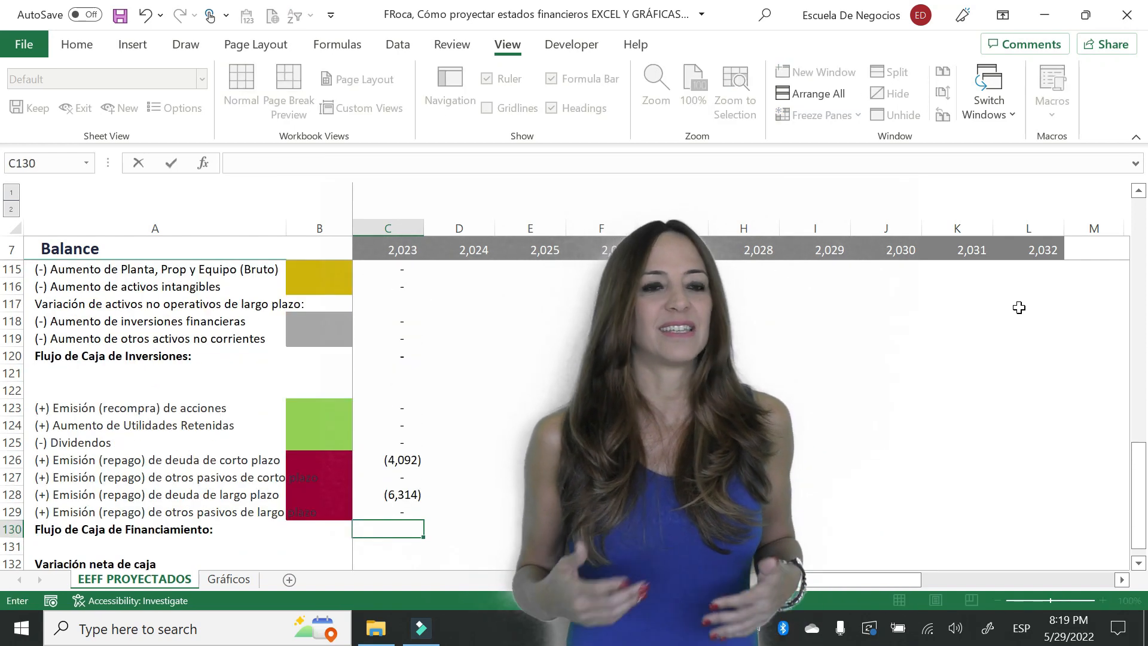
- Total the 2023 financing rows in C130 with SUM for Flujo de Caja de Financiamiento
text(=sum)
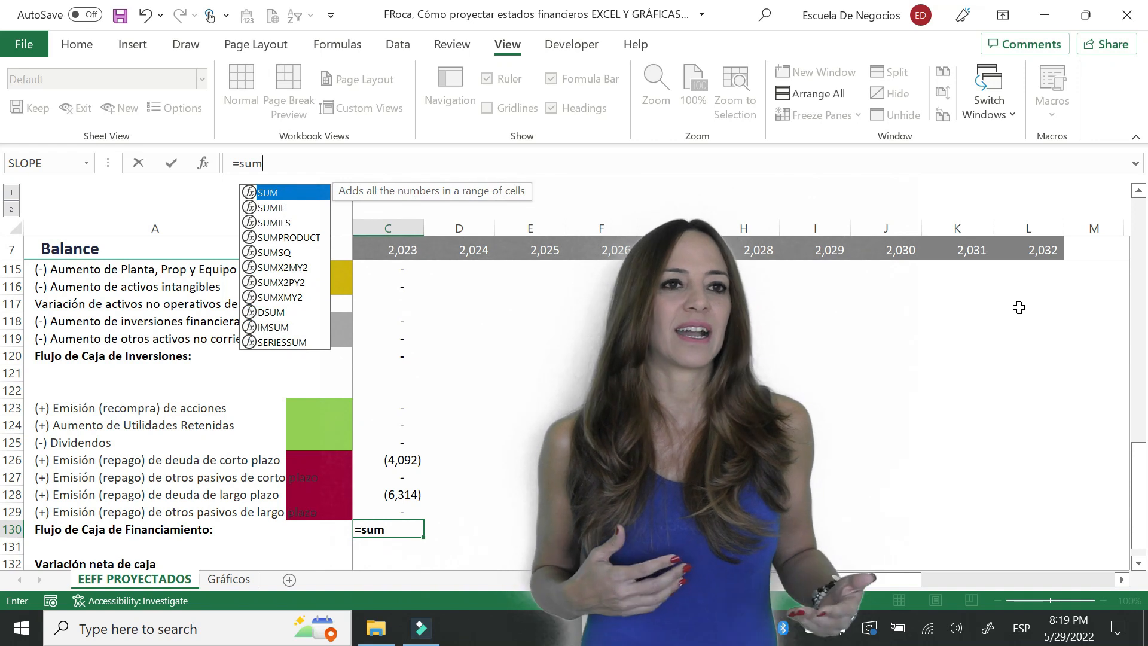
text(()
key(Up)
key(shift+Up)
key(shift+Up)
key(shift+Up)
key(shift+Up)
key(shift+Up)
key(shift+Up)
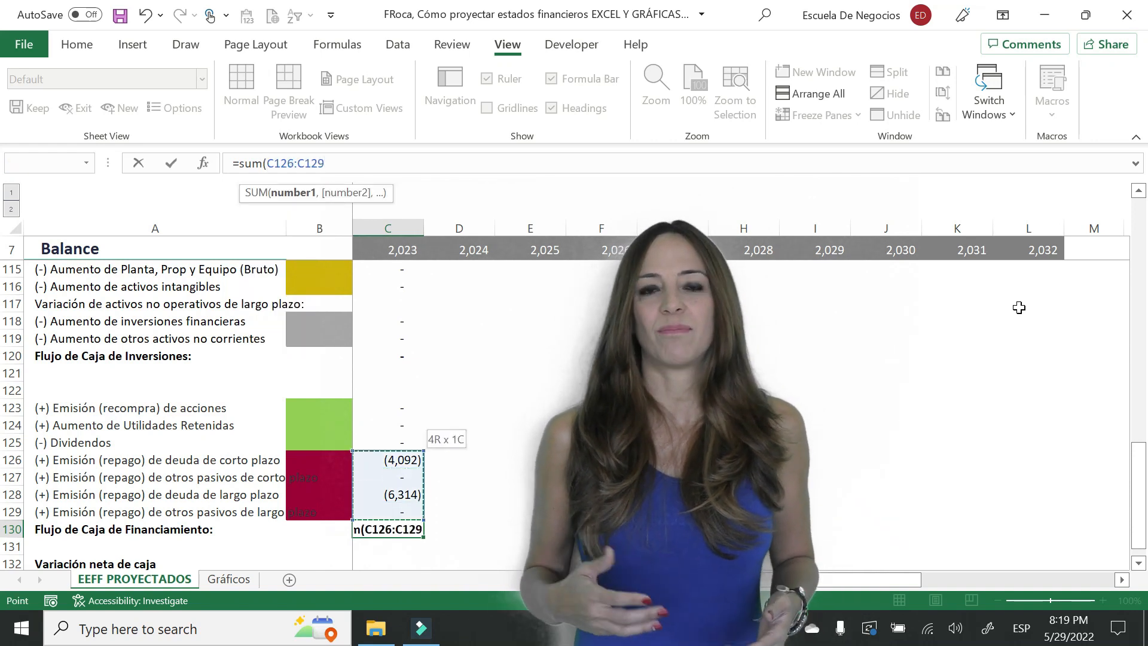
key(Return)
- Calculate the 2023 Variación neta de caja in C132 by summing the operating, investing and financing totals C111, C120 and C130
key(Down)
key(Down)
key(Down)
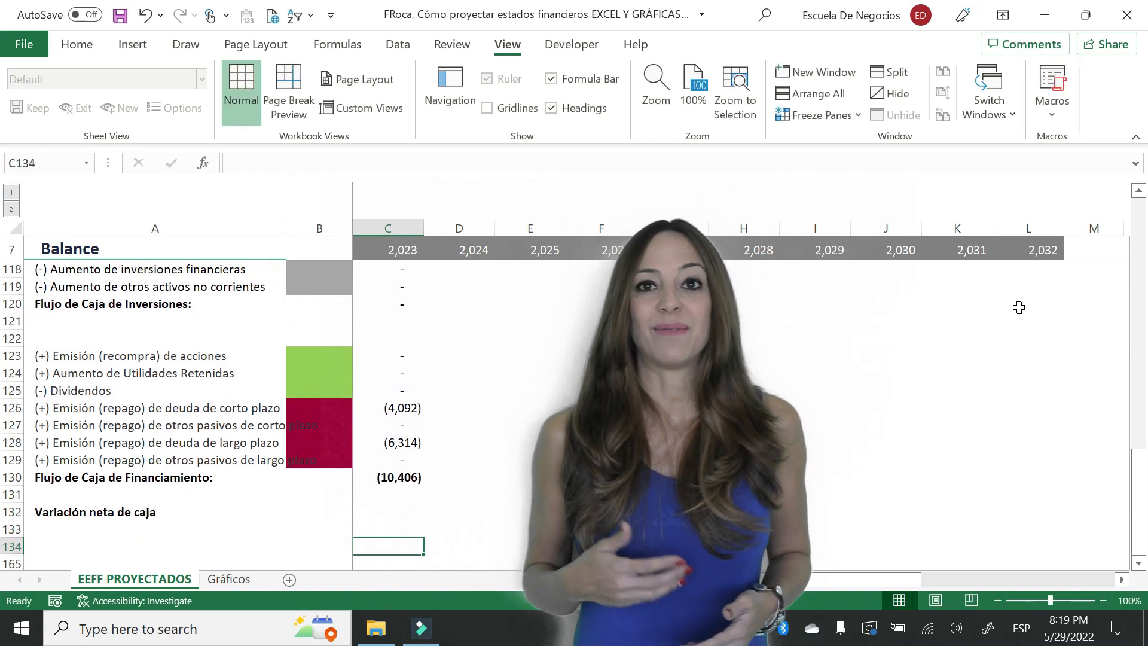
key(Up)
key(Up)
text(=sum()
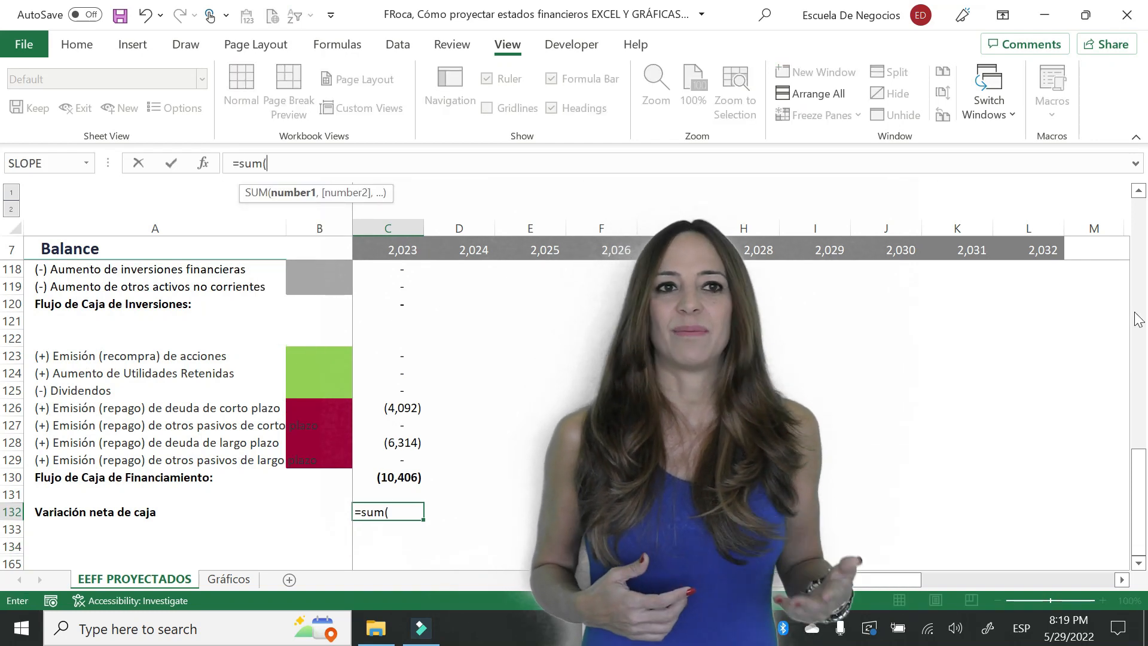
drag(1138, 459, 1139, 416)
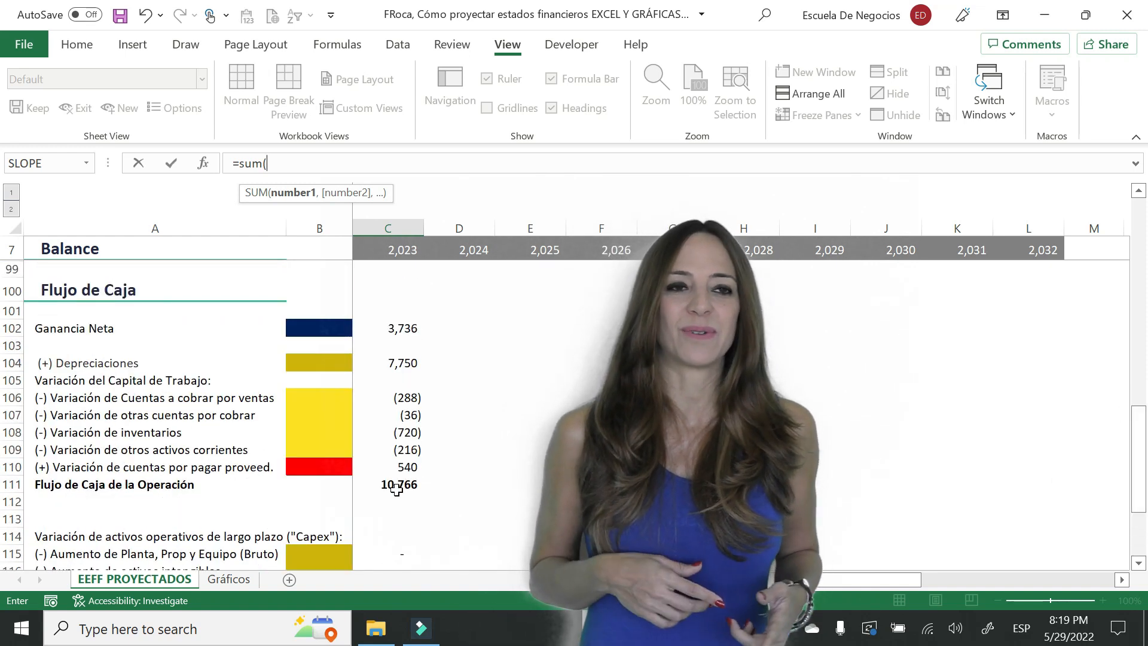
click(396, 488)
drag(1140, 562, 1140, 565)
ctrl+click(401, 457)
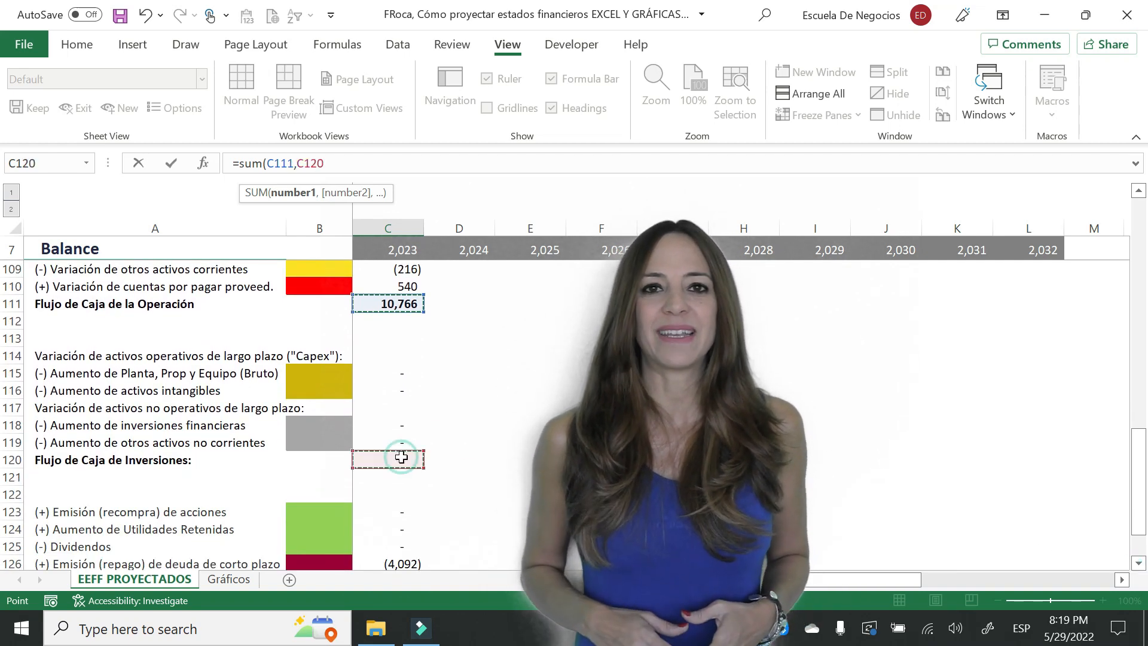
click(1140, 563)
drag(1139, 565, 1140, 565)
ctrl+click(386, 511)
key(Return)
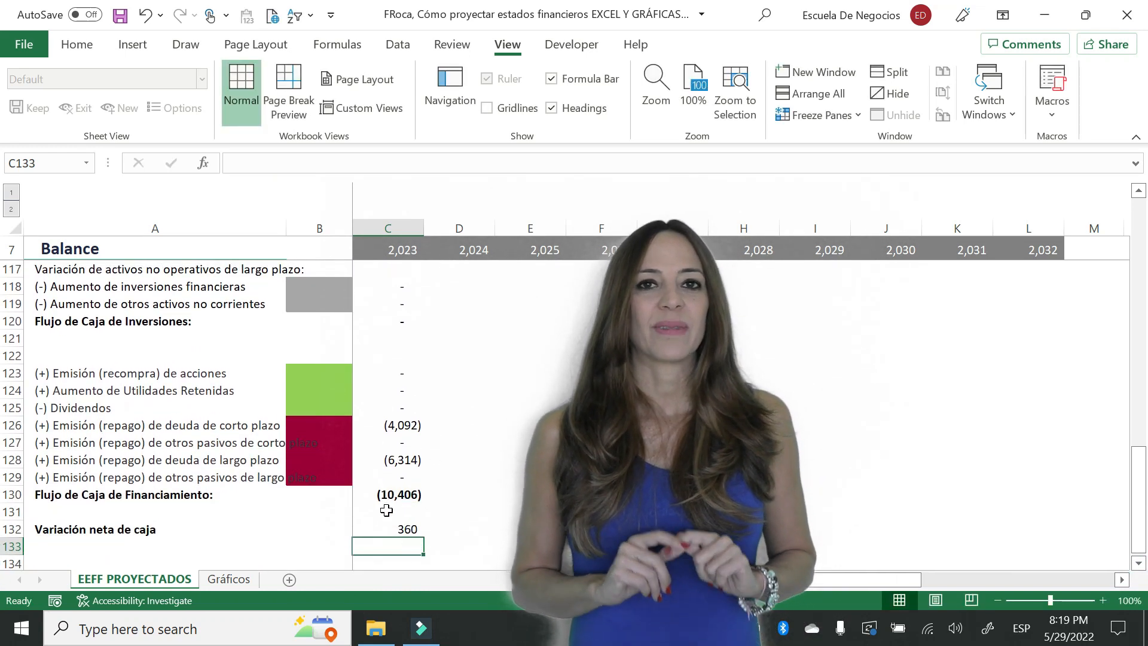
- Add the check formula =C132-Q9 below Variación neta de caja and copy the 2023 Flujo de Caja column across the projected years
key(Return)
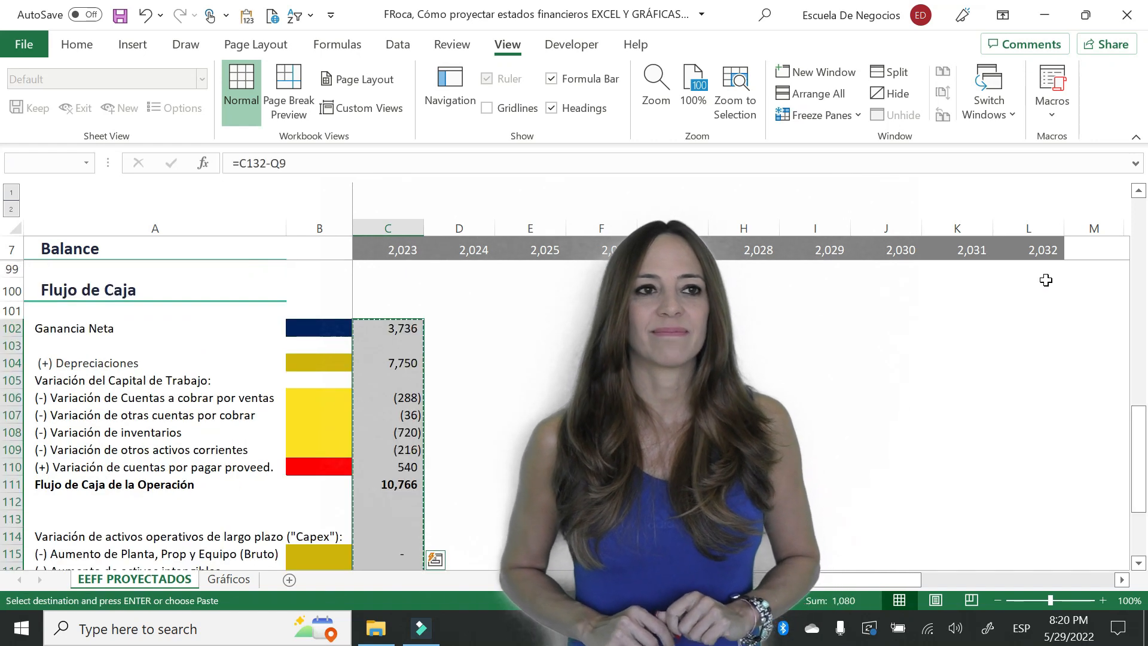
drag(388, 328, 747, 328)
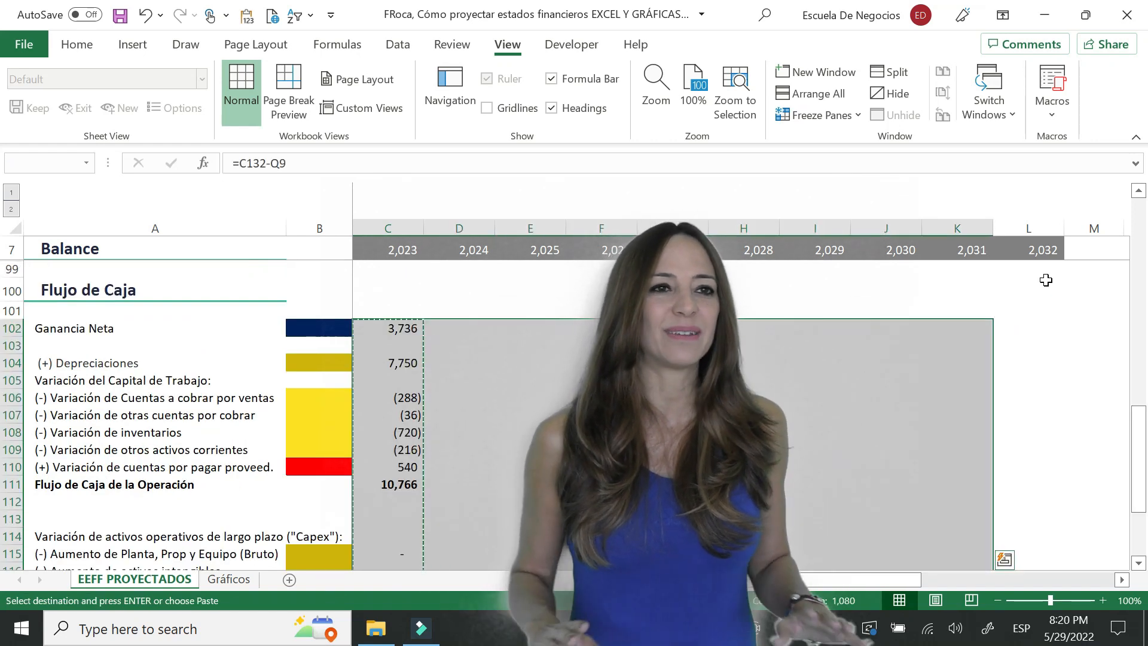
key(Return)
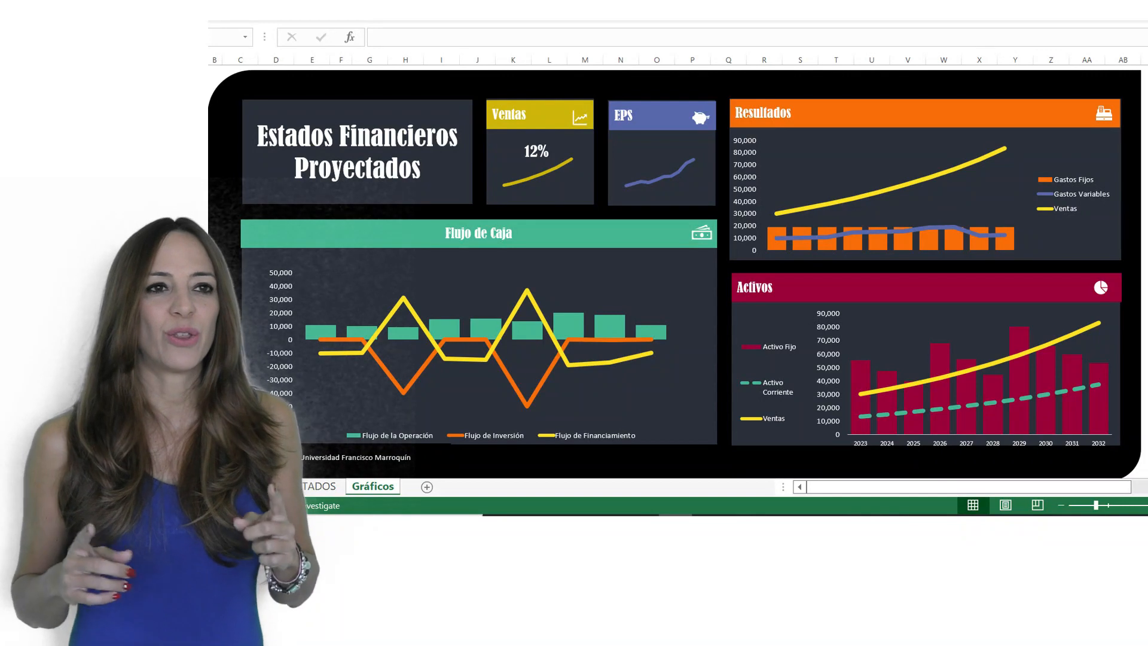